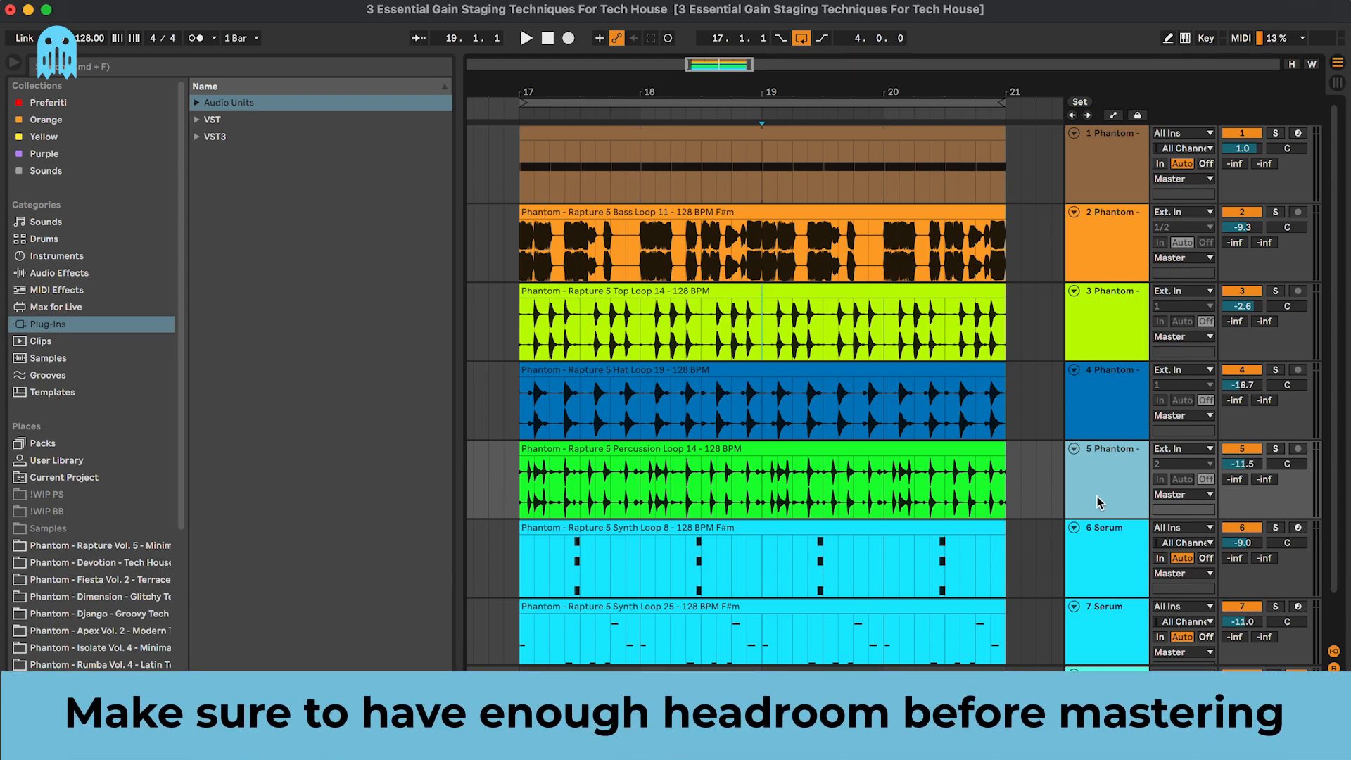
# Play the arrangement from bar 17 to listen to the full mix
pyautogui.scroll(-3, 1100, 563)
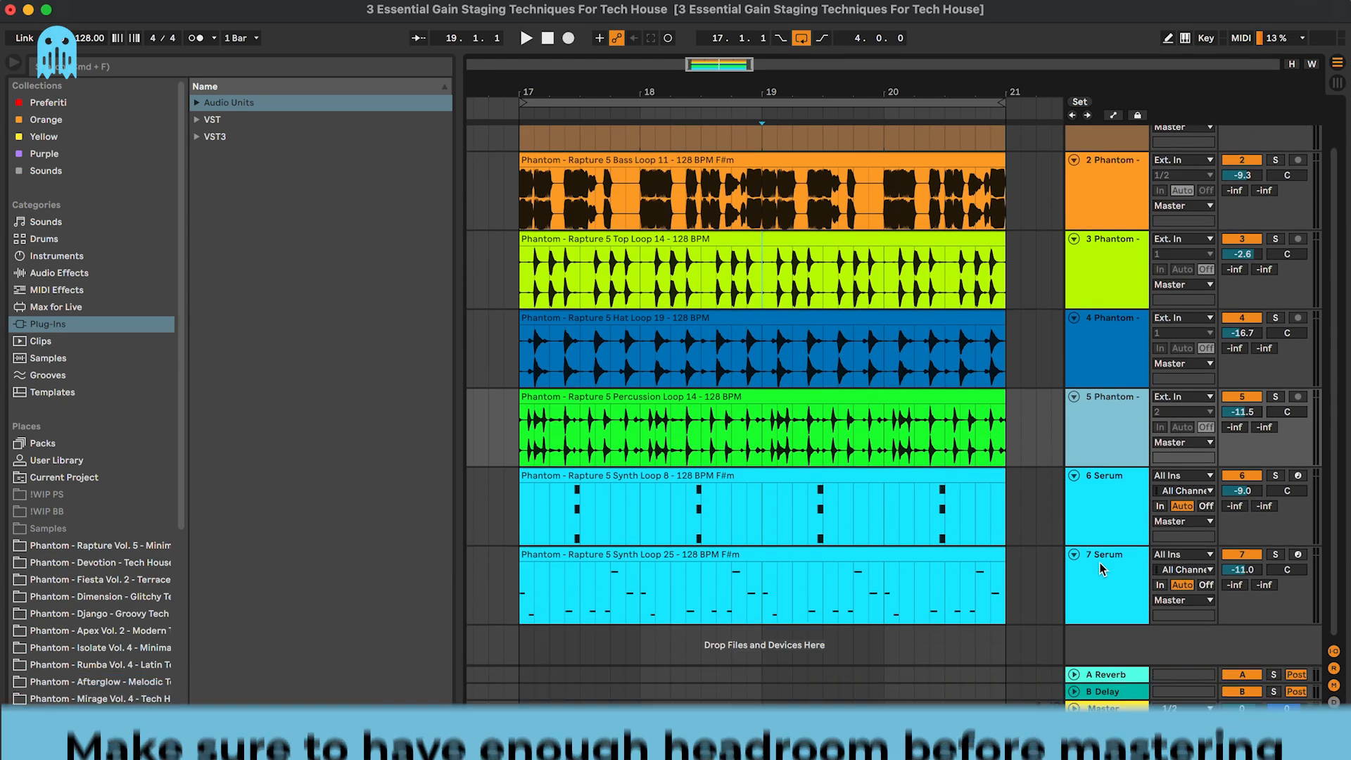
pyautogui.scroll(3, 1099, 563)
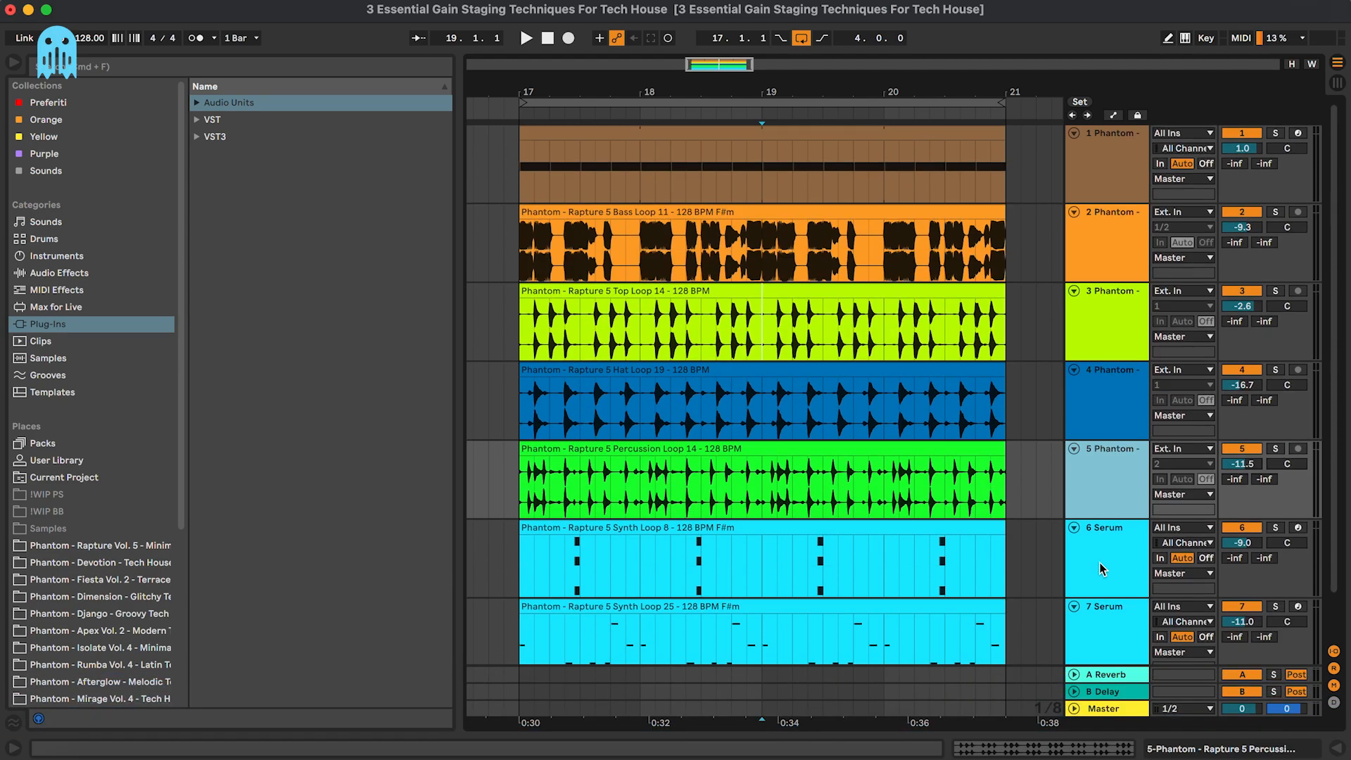
pyautogui.click(522, 187)
pyautogui.press('space')
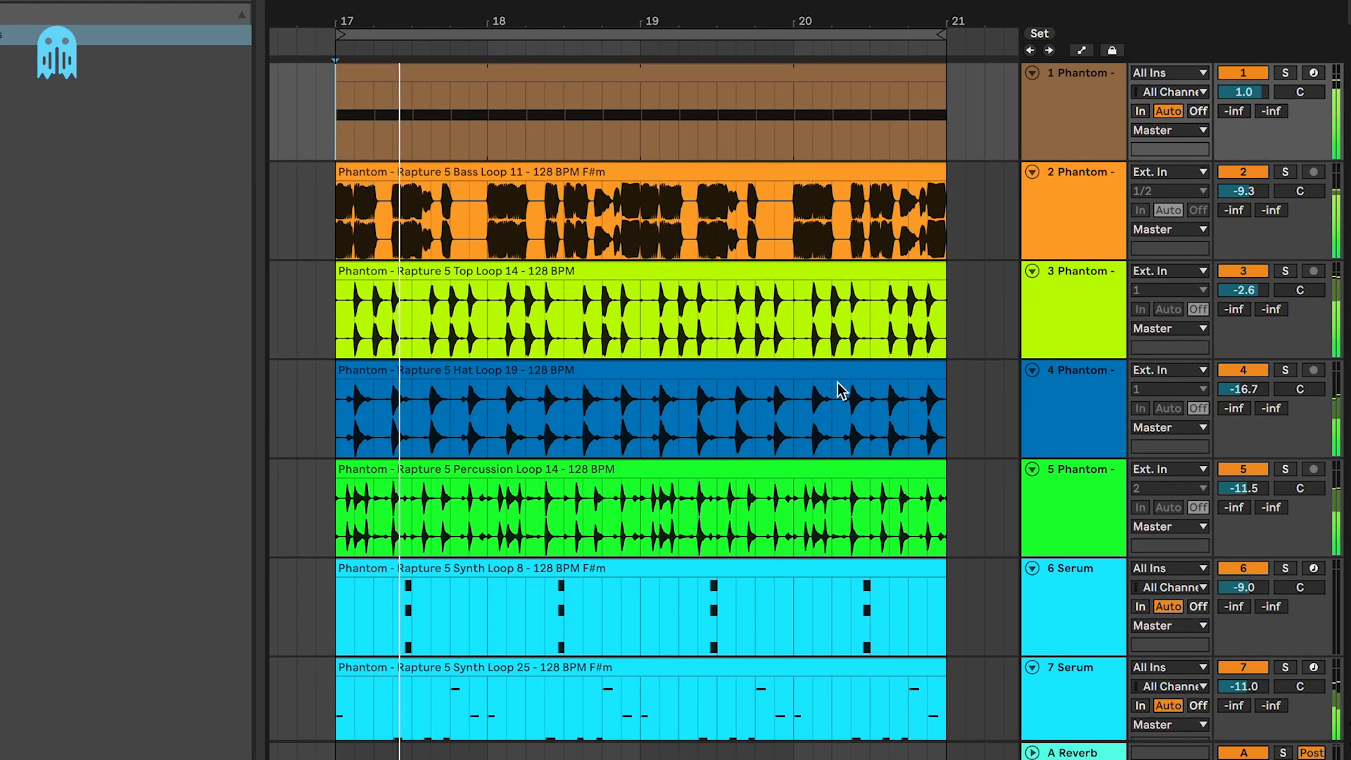
pyautogui.scroll(2, 837, 383)
pyautogui.hscroll(-2, 838, 383)
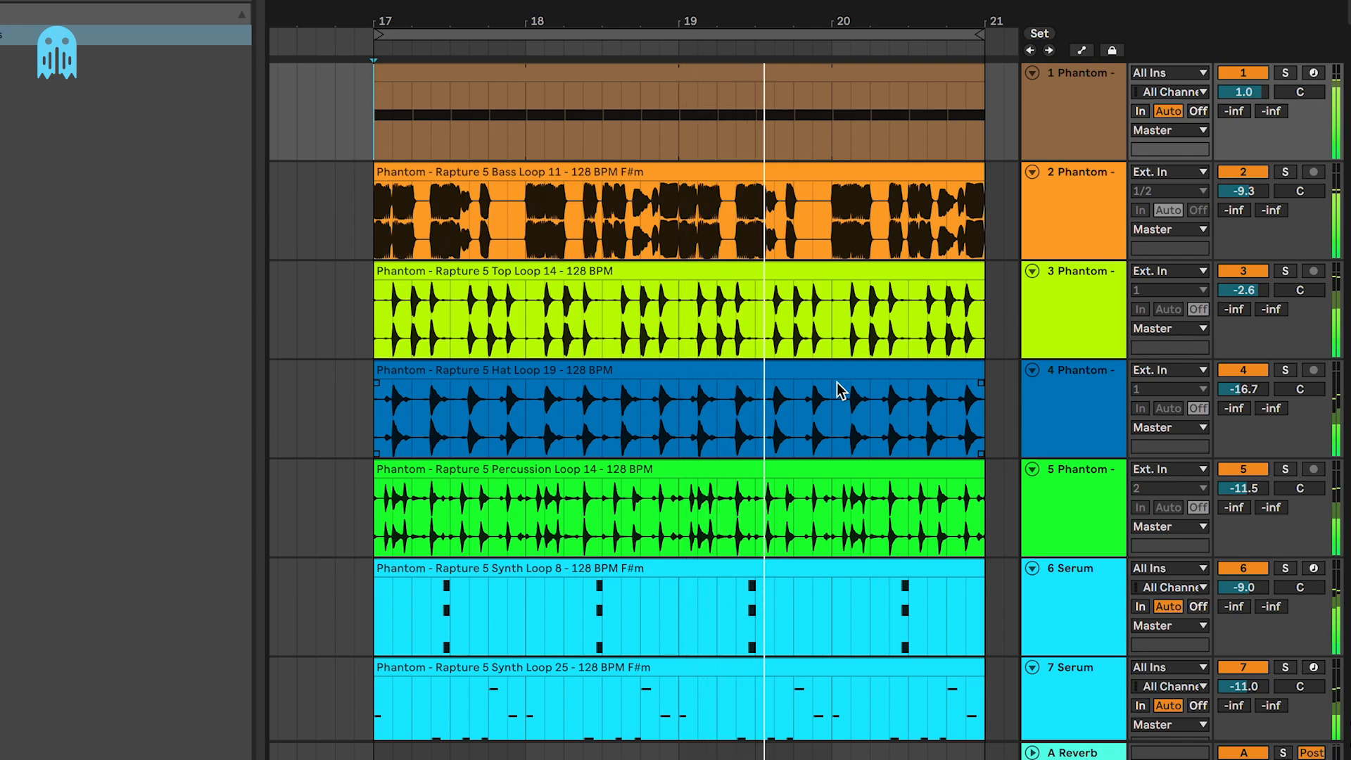
pyautogui.press('space')
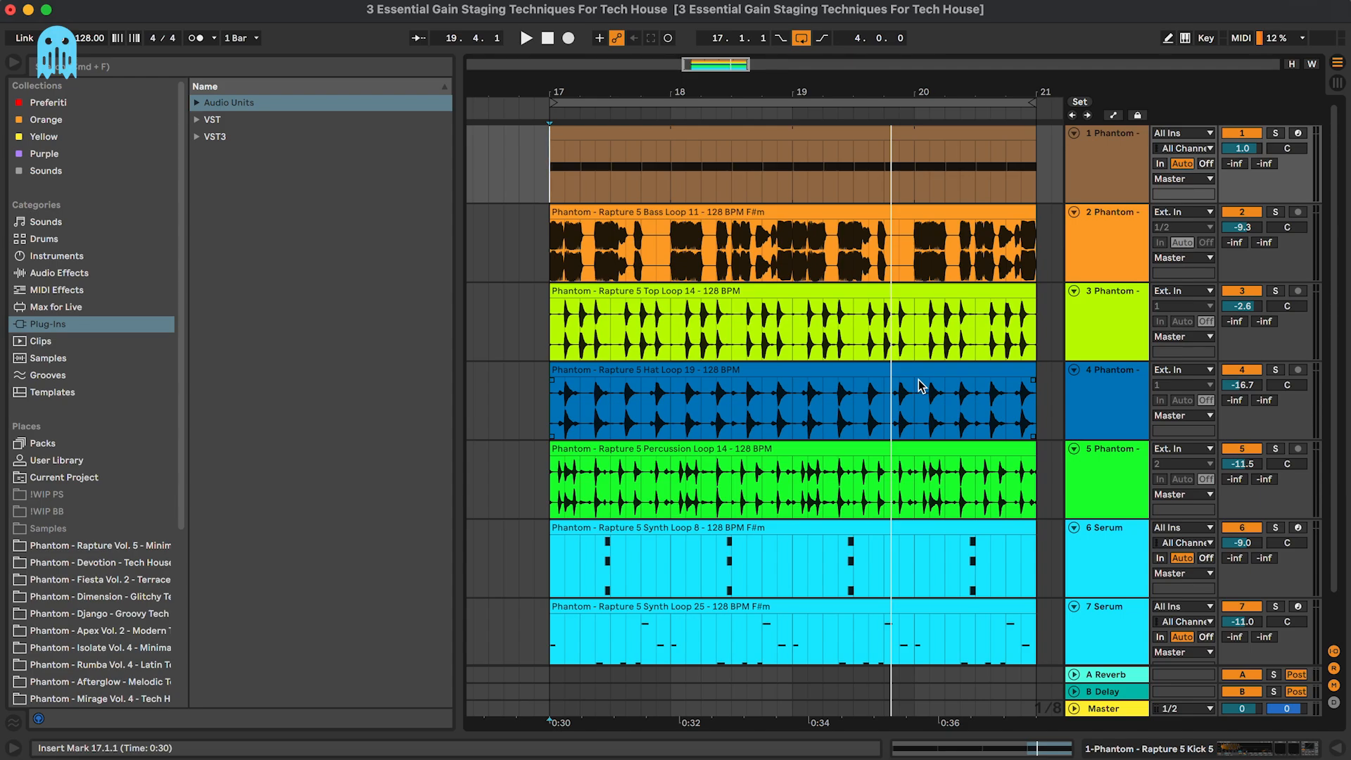
# Inspect the Pro-L 2 limiter on the Master track, close its window and bypass the device
pyautogui.doubleClick(1118, 709)
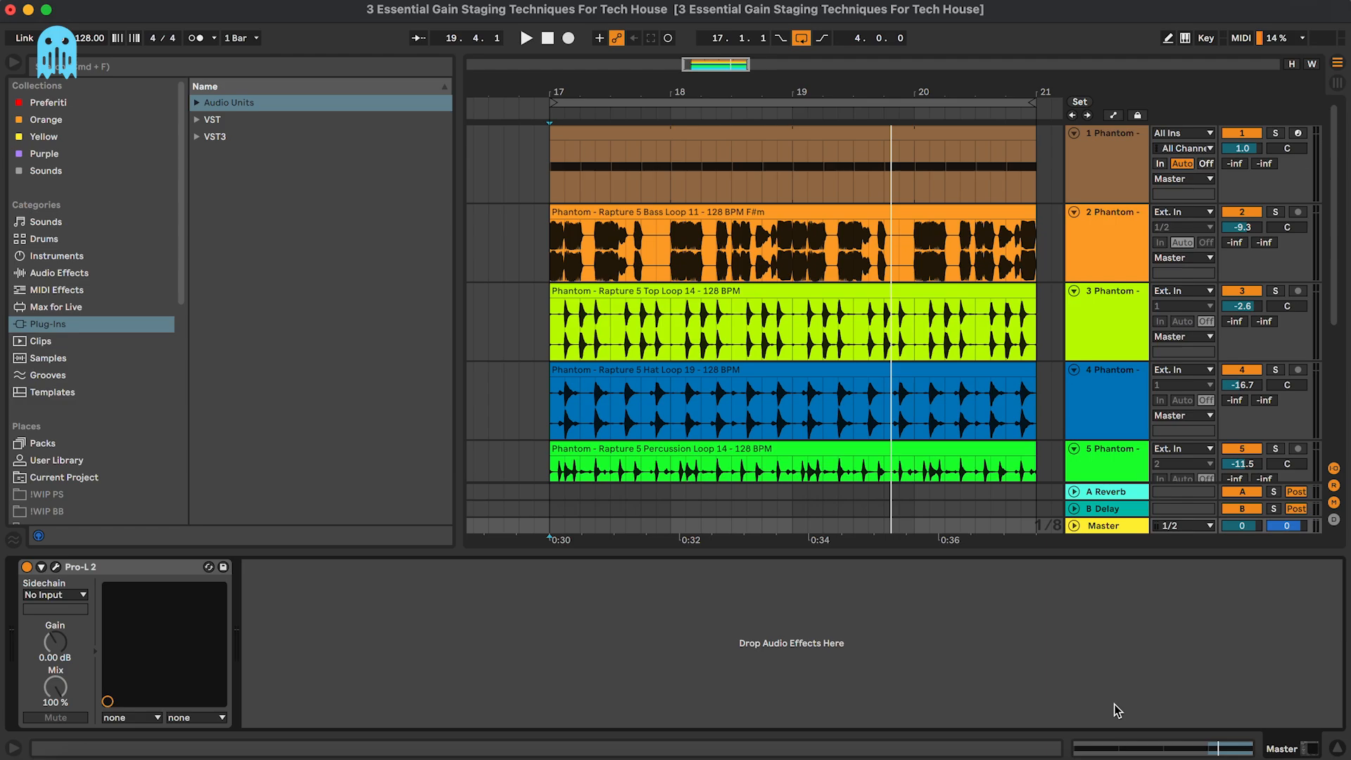
pyautogui.click(55, 568)
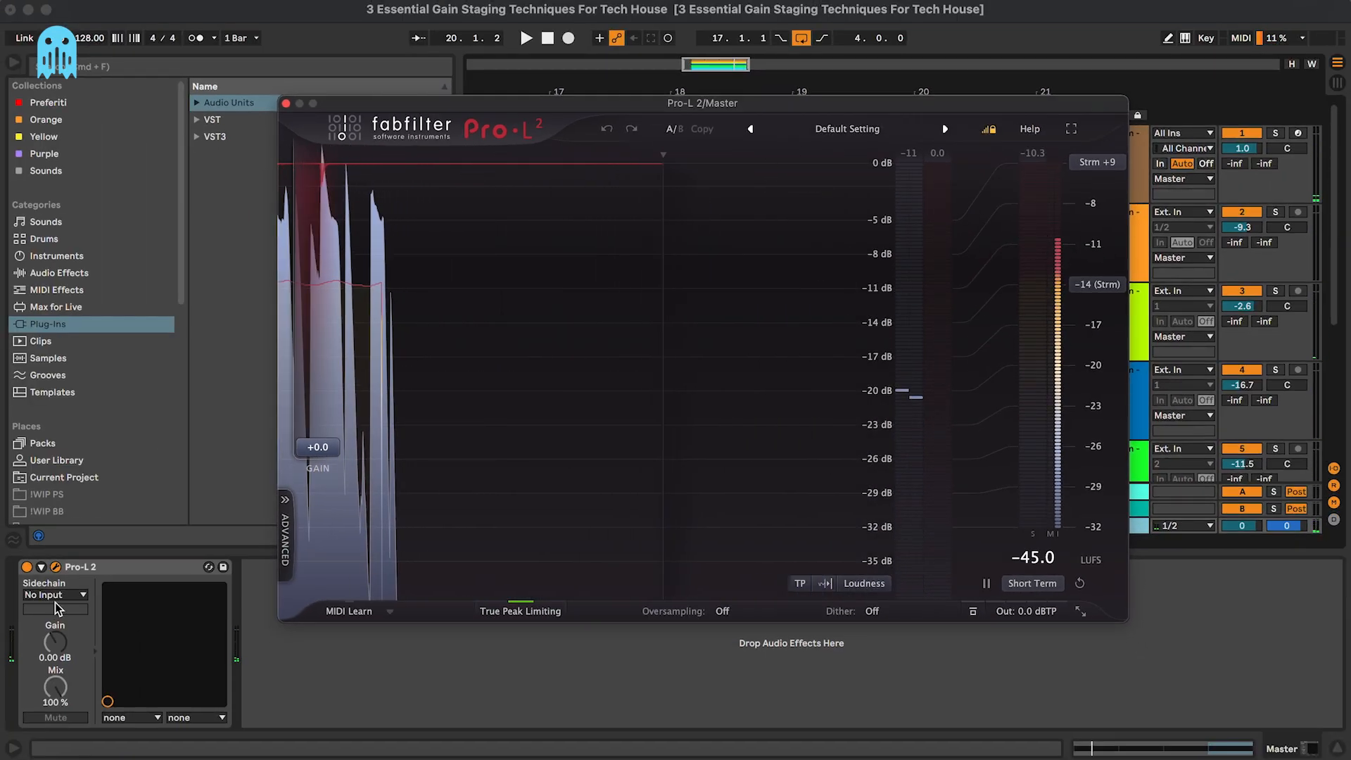
pyautogui.click(286, 104)
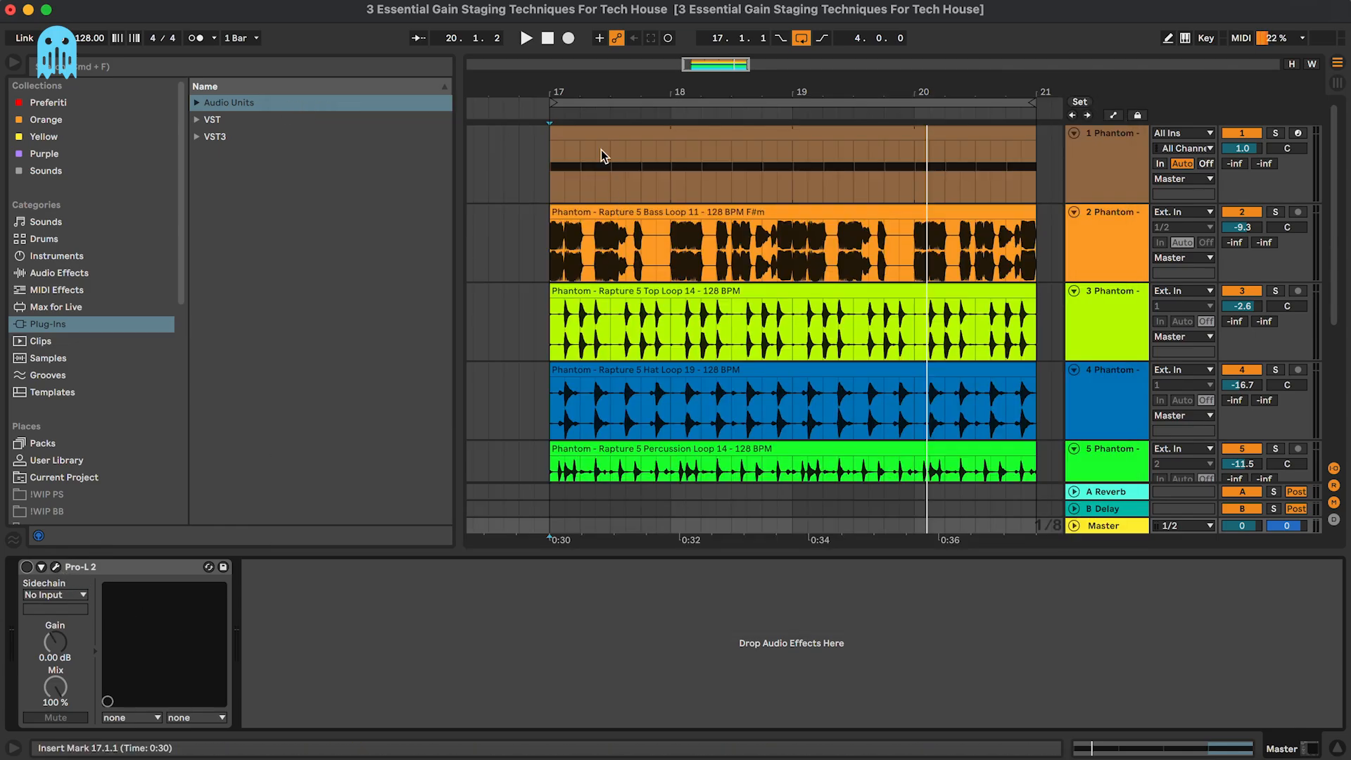
# Play the loop in the Session mixer and check the Master peak level, resetting its peak indicator
pyautogui.press('Tab')
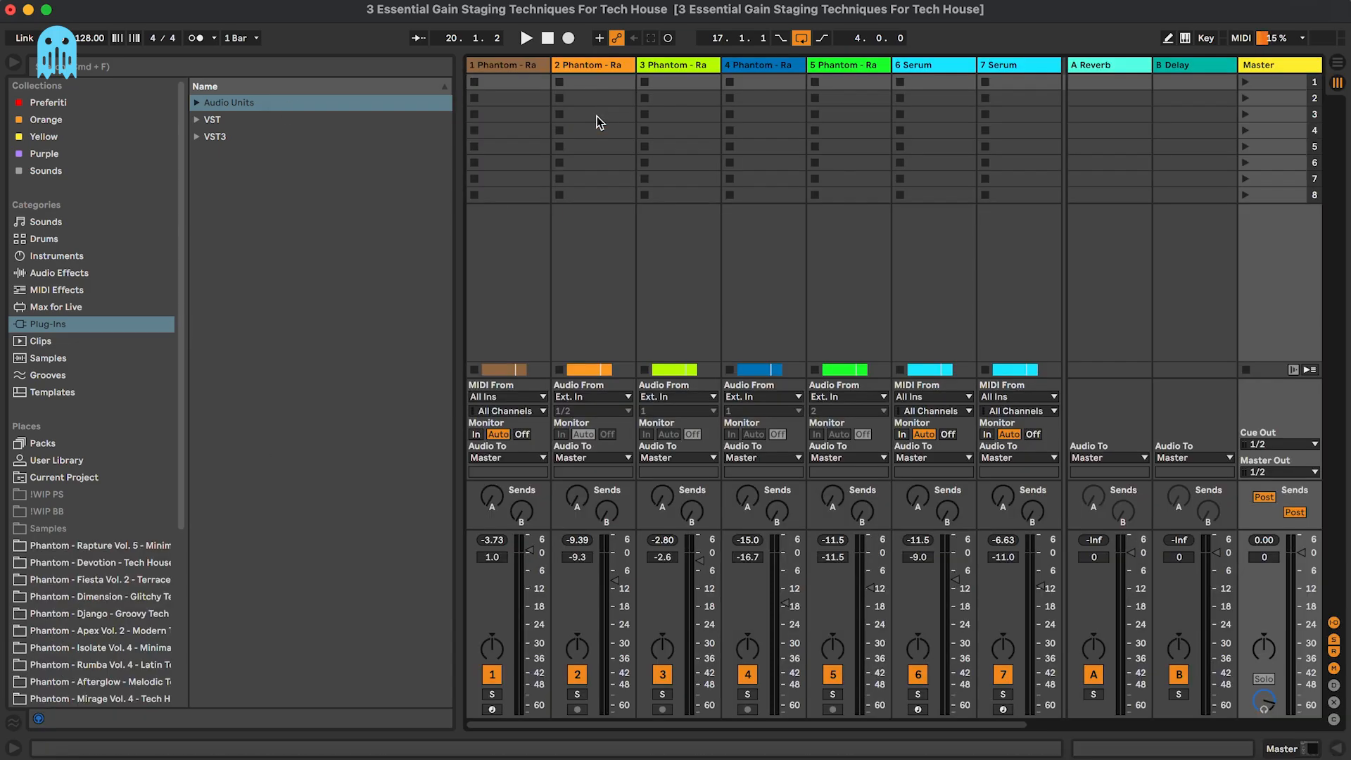
pyautogui.press('space')
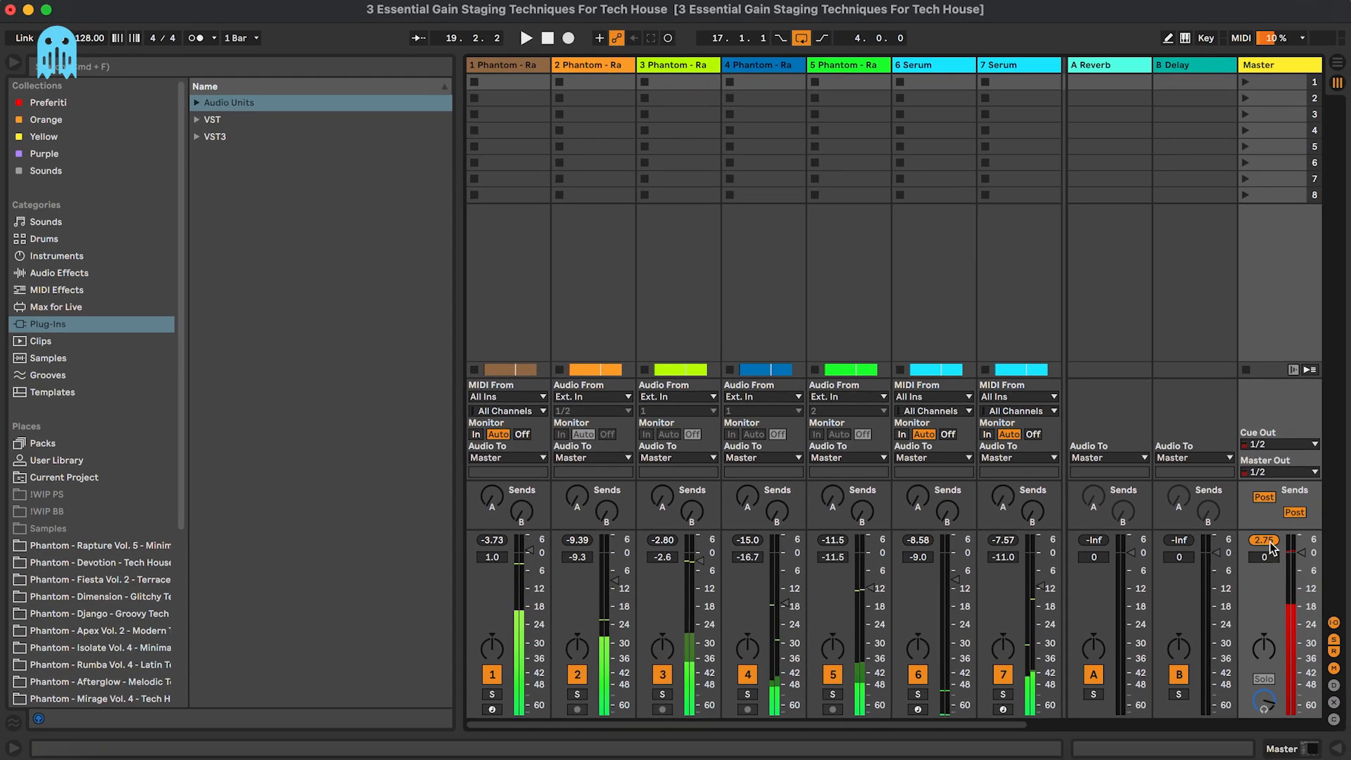
pyautogui.moveTo(1290, 563); pyautogui.dragTo(1291, 565)
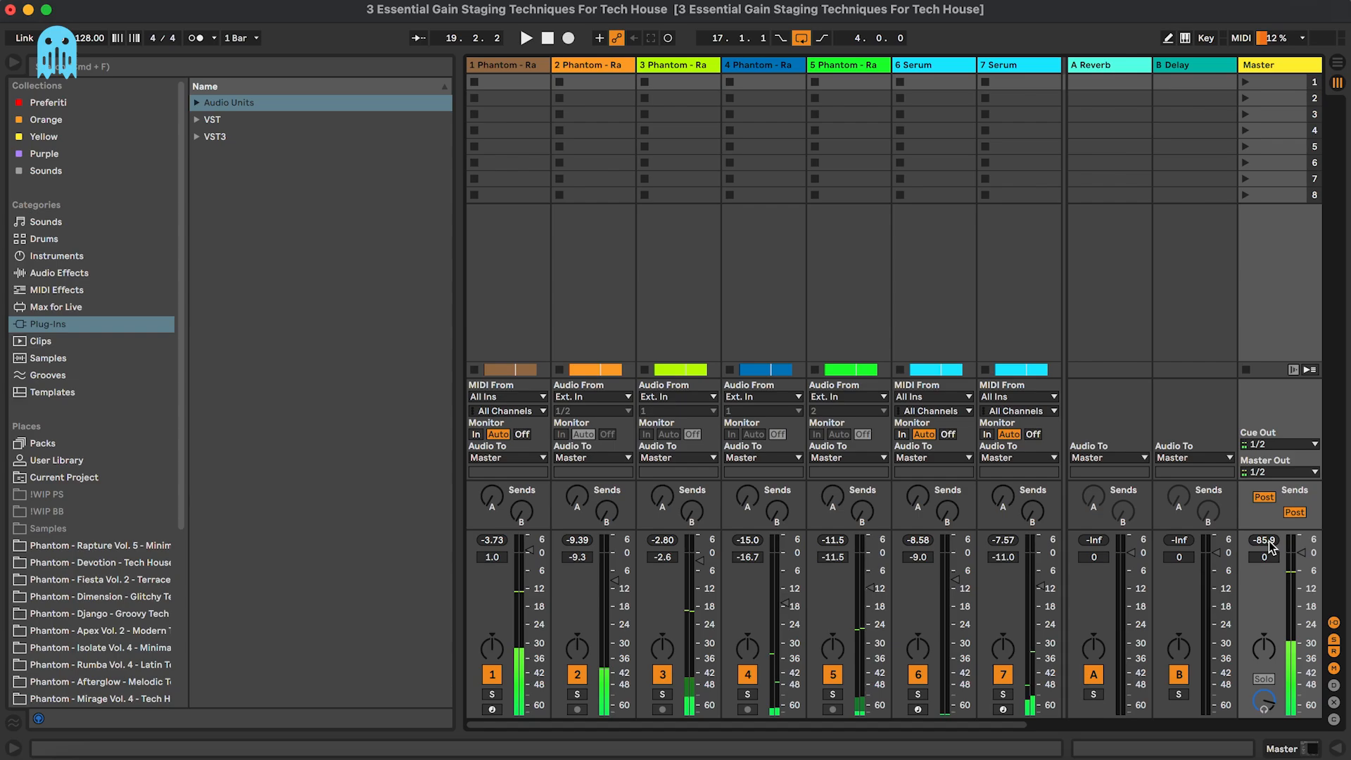
pyautogui.press('Tab')
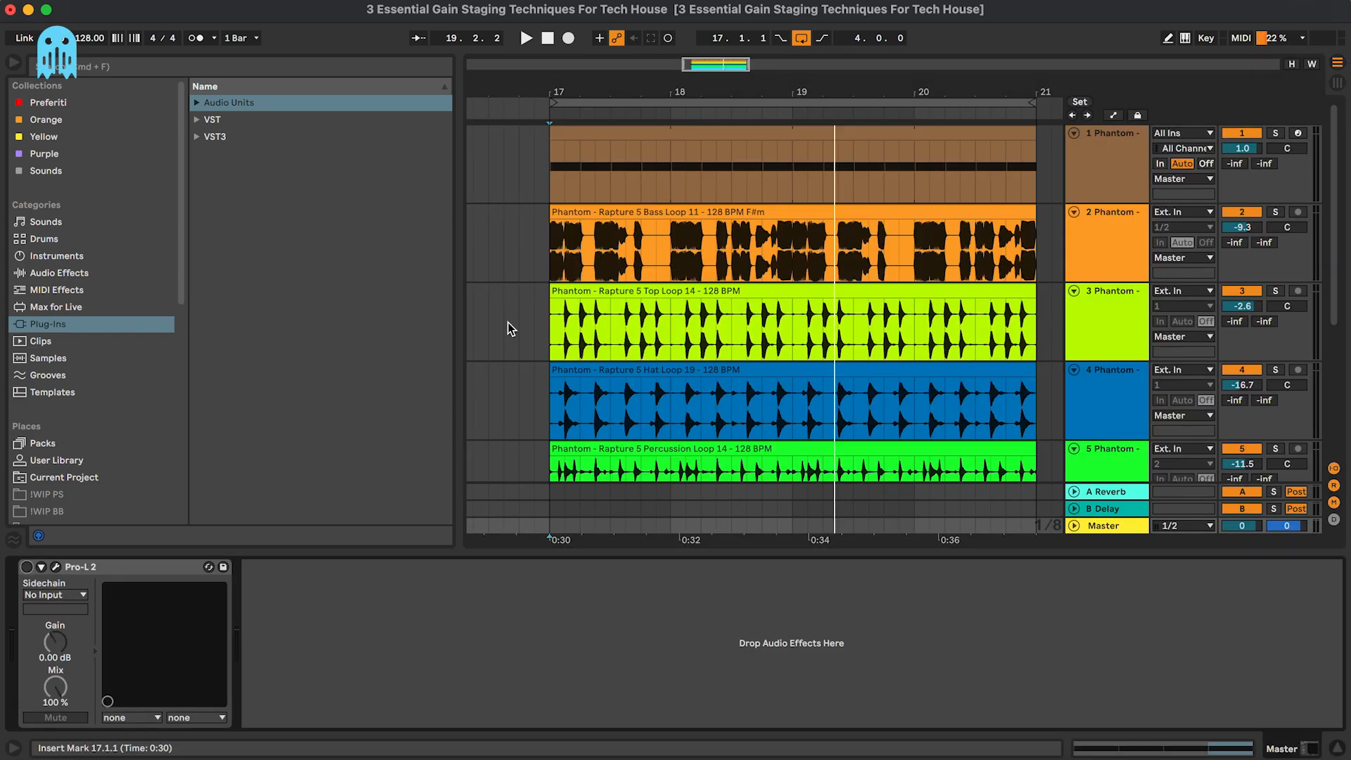
# Add a Utility before Pro-L 2 on the Master track and set its gain to -6 dB
pyautogui.click(134, 273)
pyautogui.click(248, 220)
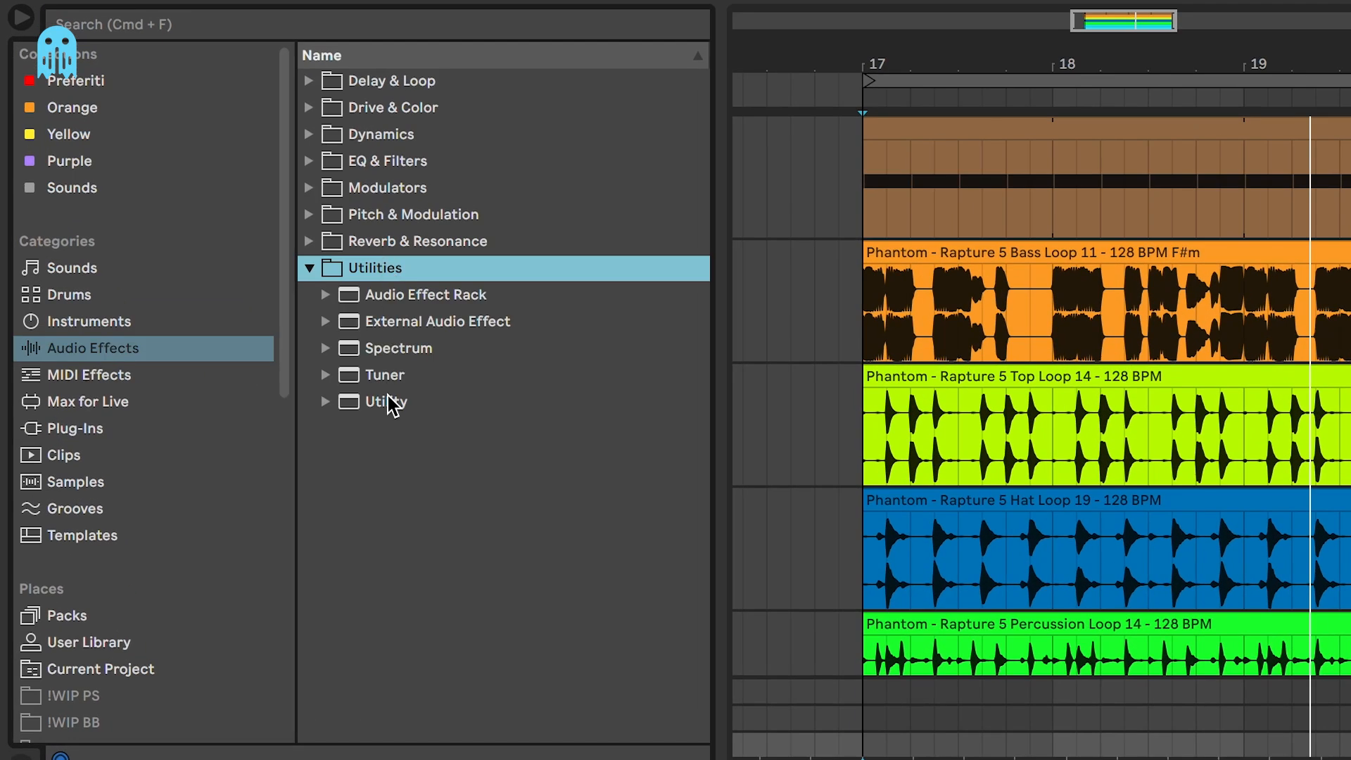
pyautogui.moveTo(388, 396); pyautogui.dragTo(119, 586)
pyautogui.click(170, 537)
pyautogui.write('-')
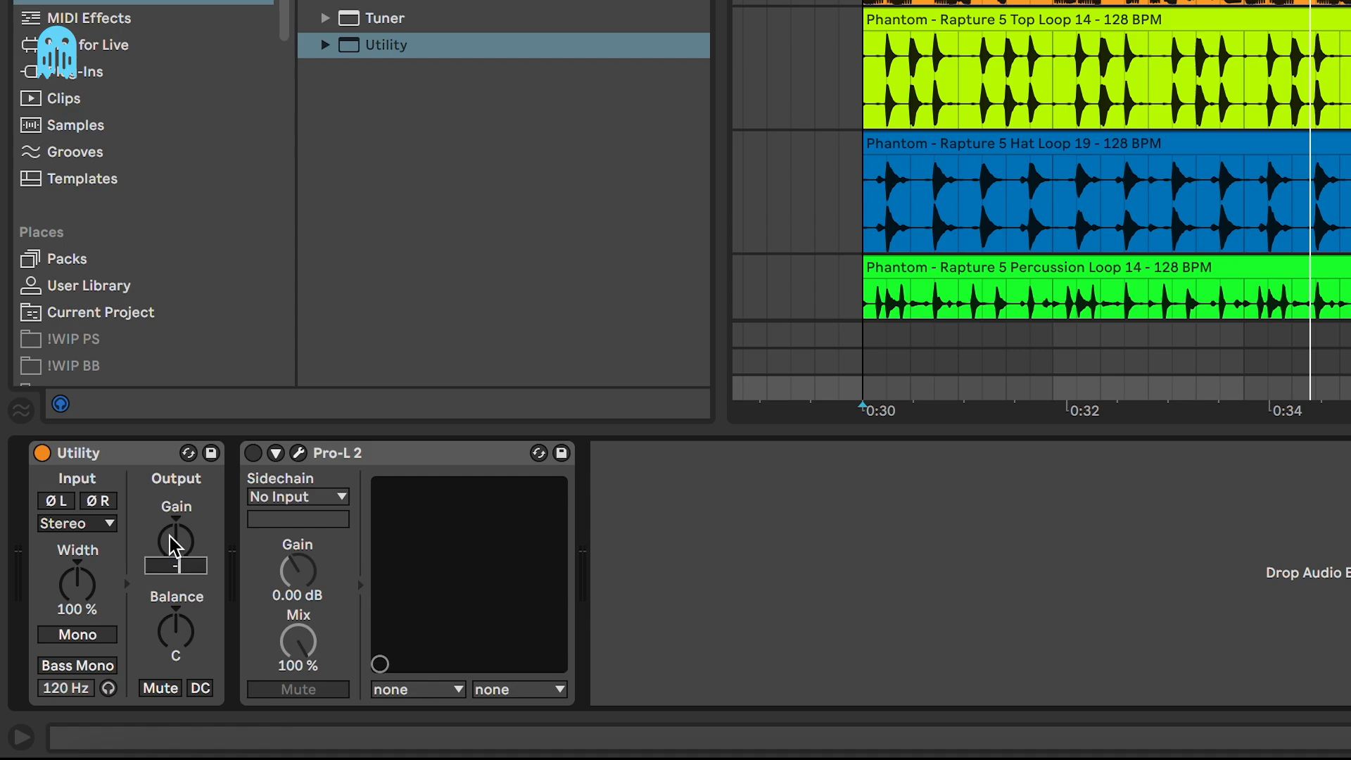
pyautogui.write('6')
pyautogui.press('Return')
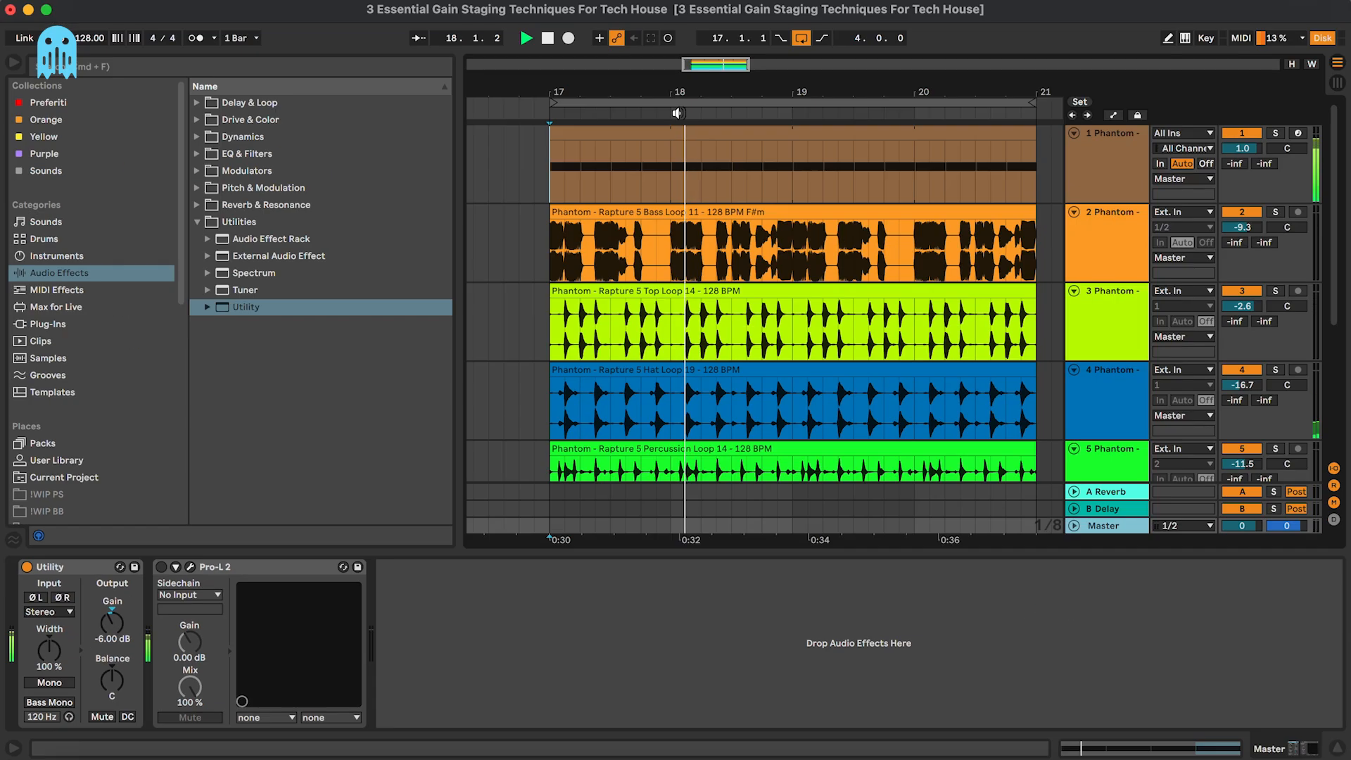
# Check the Master peak in the Session mixer and remove the Utility from the Master track
pyautogui.press('Tab')
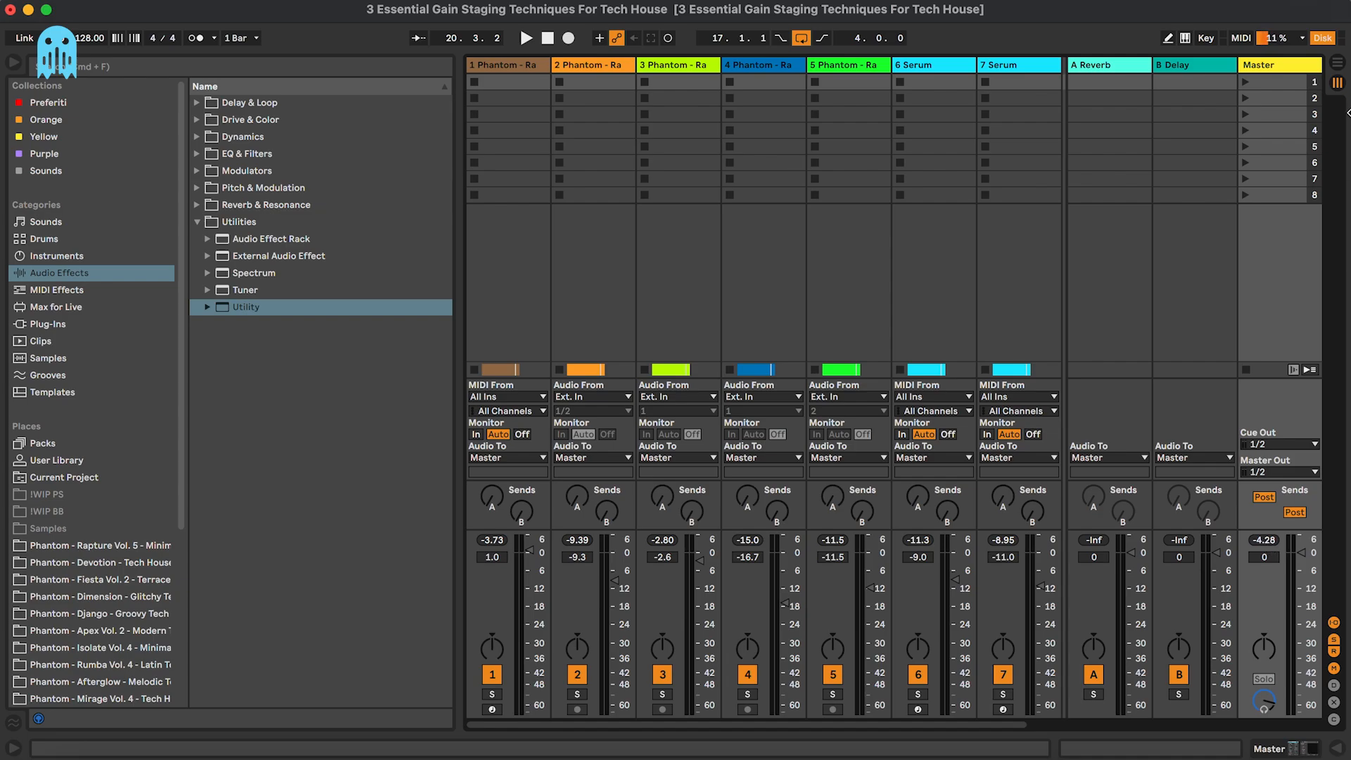
pyautogui.click(1340, 64)
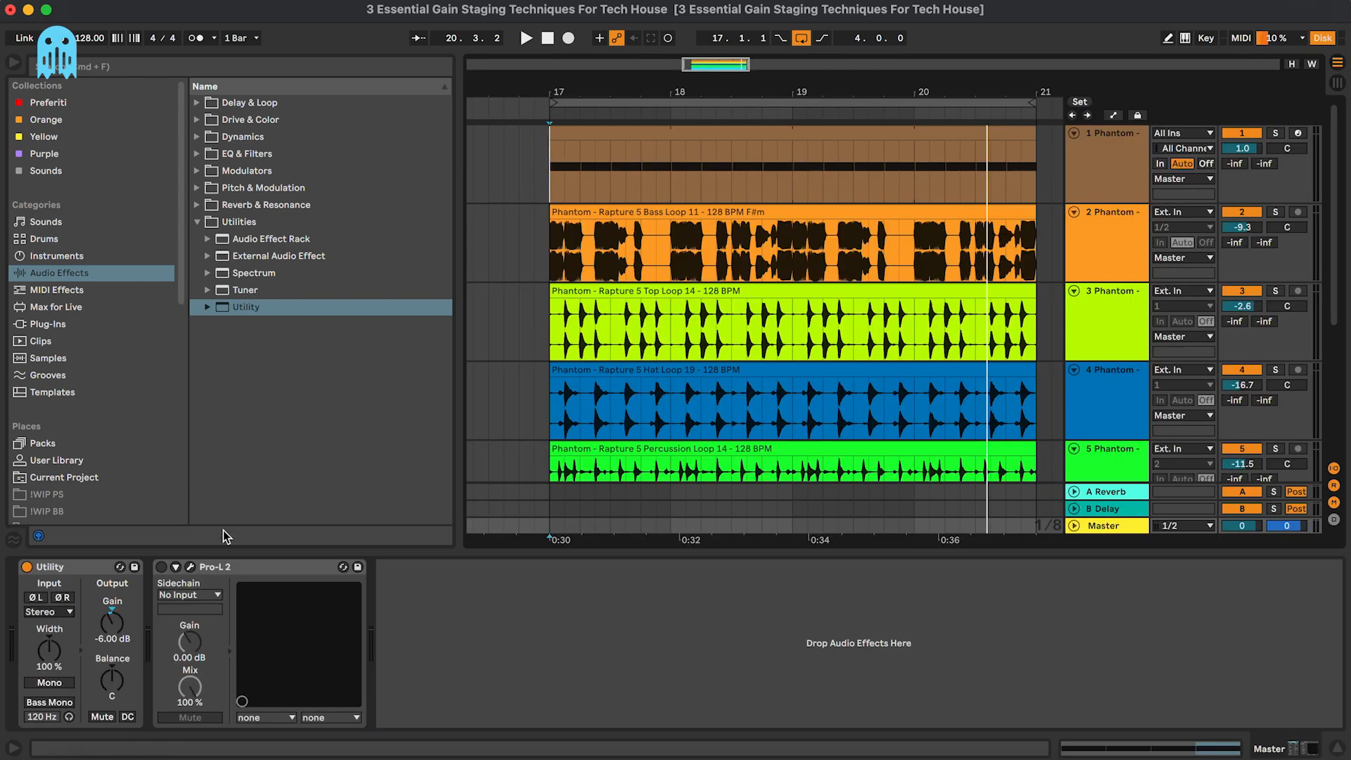
pyautogui.click(99, 569)
pyautogui.press('Delete')
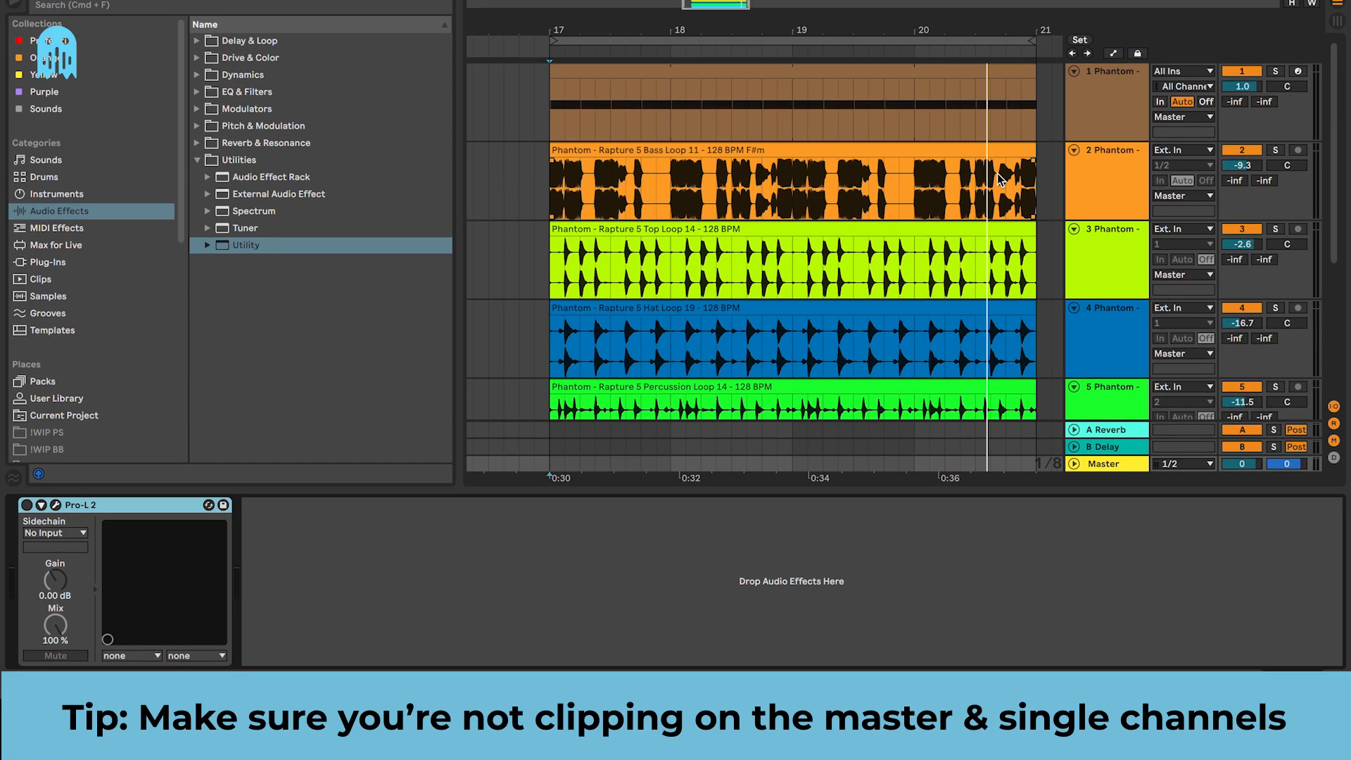
# Go through the kick and the other tracks one by one to examine their device chains
pyautogui.click(1050, 533)
pyautogui.click(1097, 95)
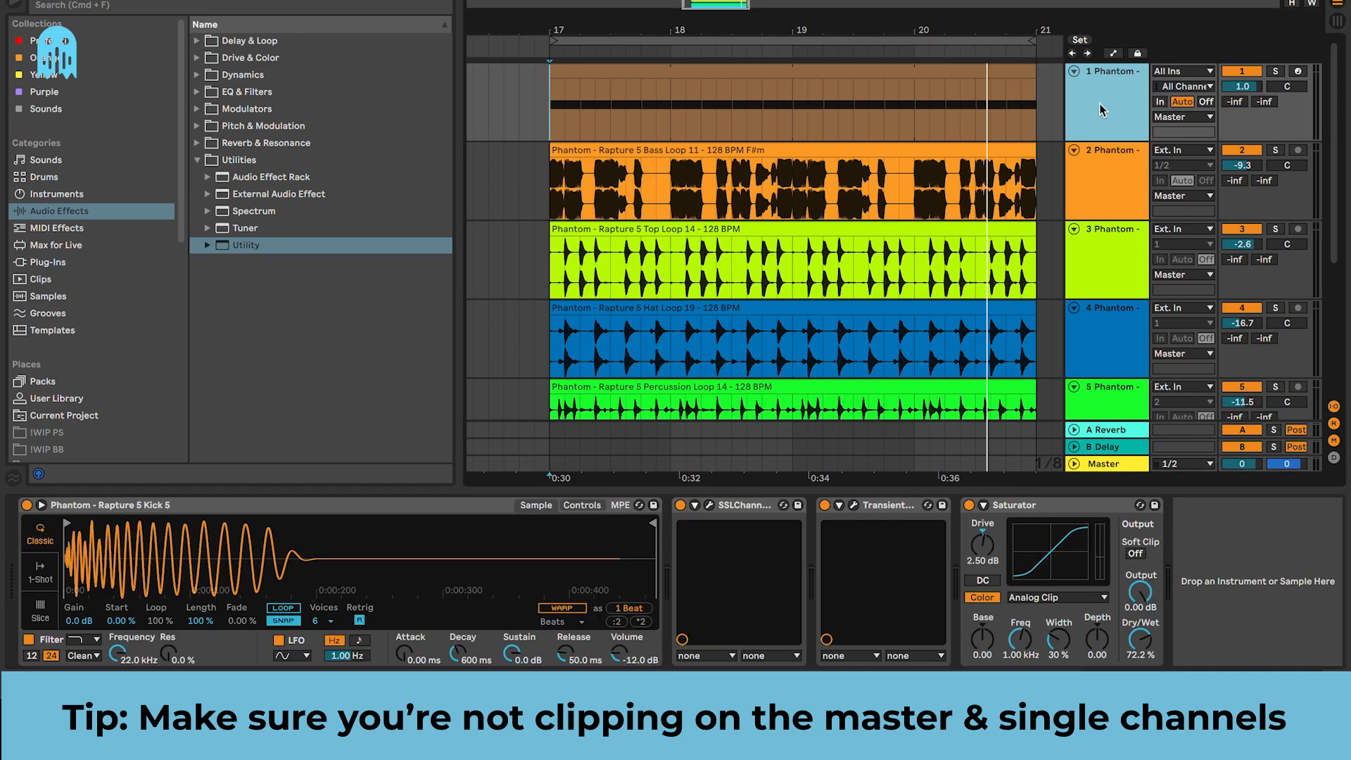
pyautogui.click(1118, 150)
pyautogui.press('Down')
pyautogui.press('Down')
pyautogui.press('Down')
pyautogui.press('Down')
pyautogui.press('Down')
pyautogui.press('Up')
pyautogui.press('Up')
pyautogui.press('Up')
pyautogui.press('Up')
pyautogui.press('Up')
pyautogui.press('Up')
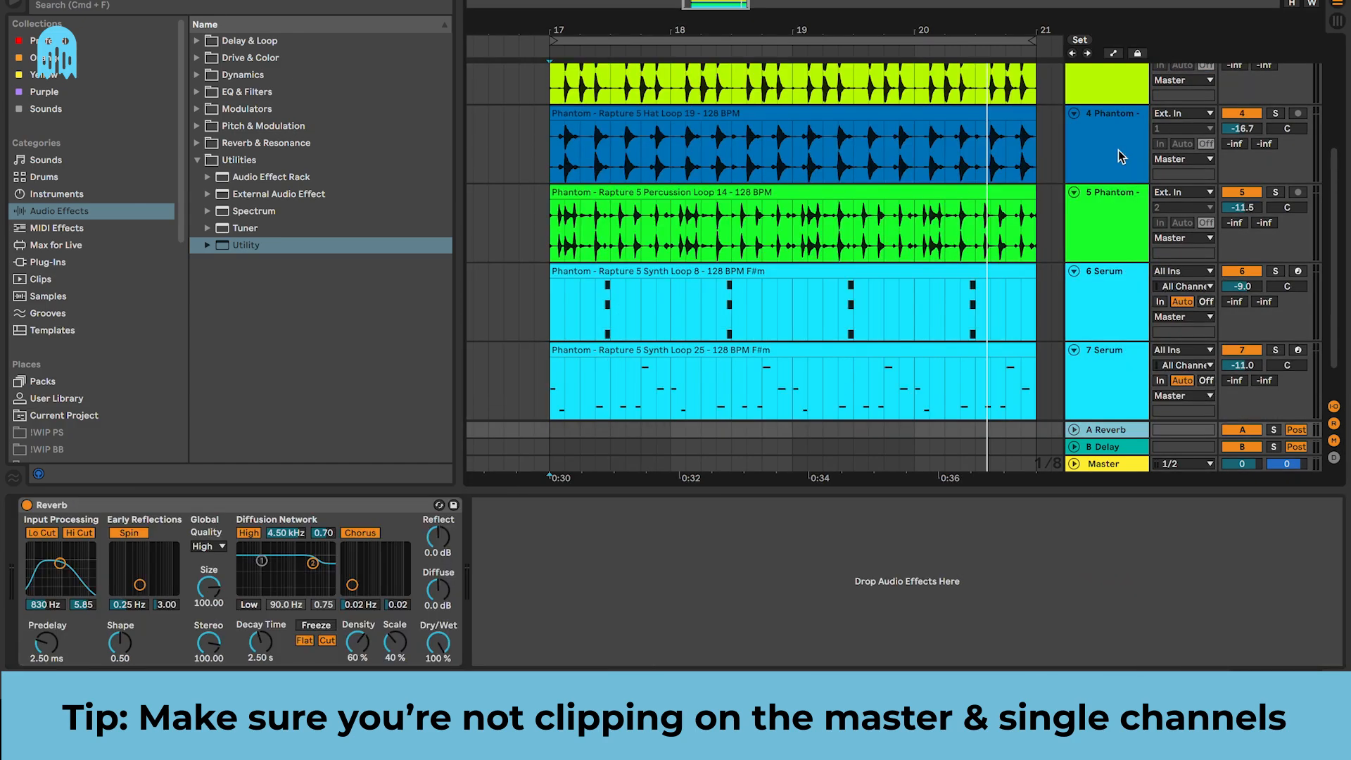
# Examine the Saturator and Glue Compressor on the bass loop track and hide the device chain
pyautogui.click(1117, 150)
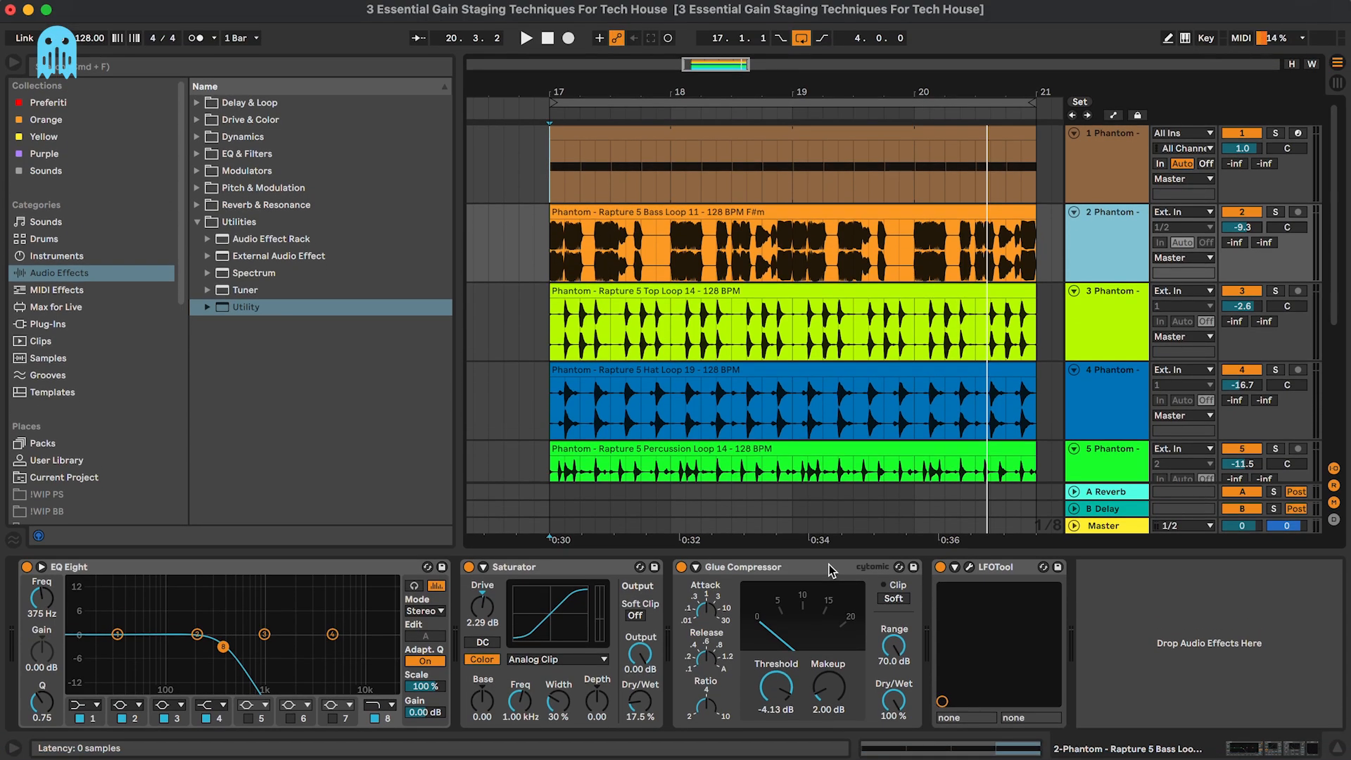
pyautogui.click(551, 567)
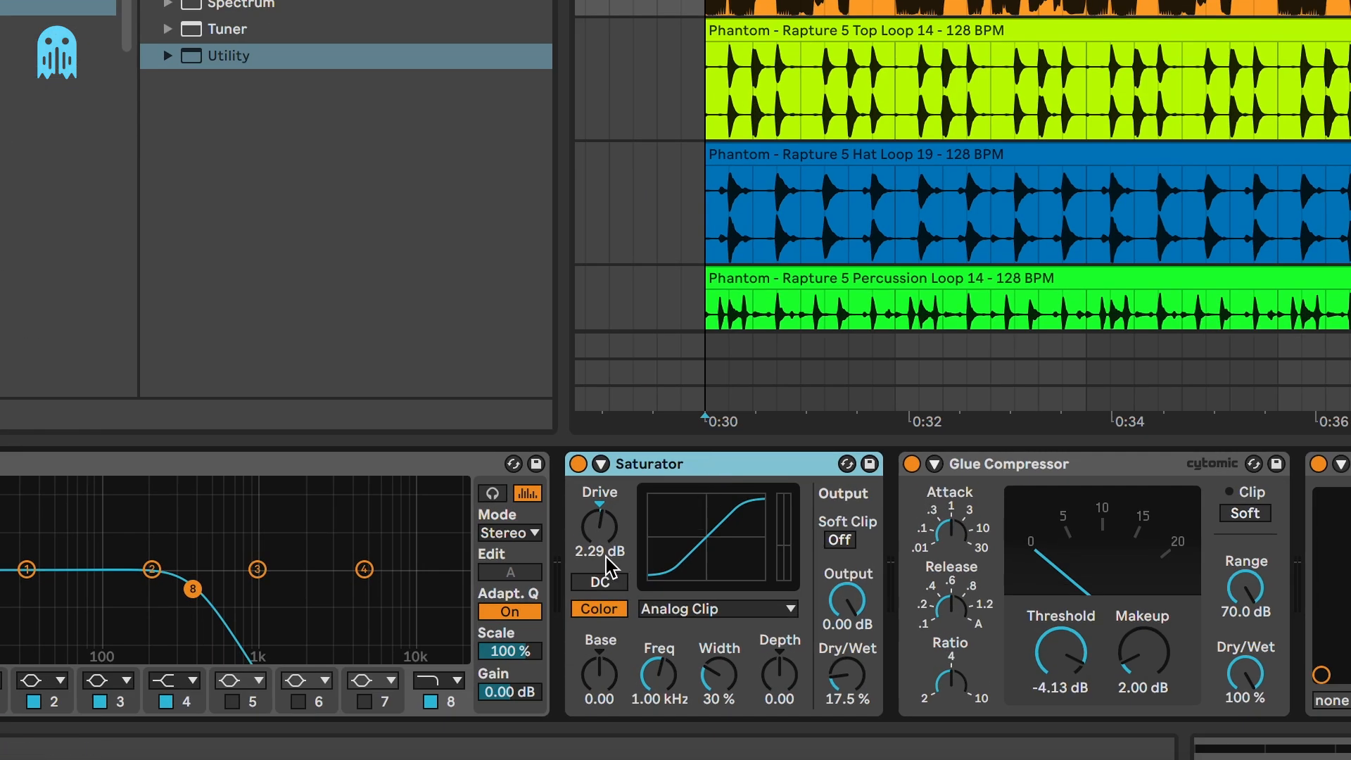
pyautogui.click(980, 470)
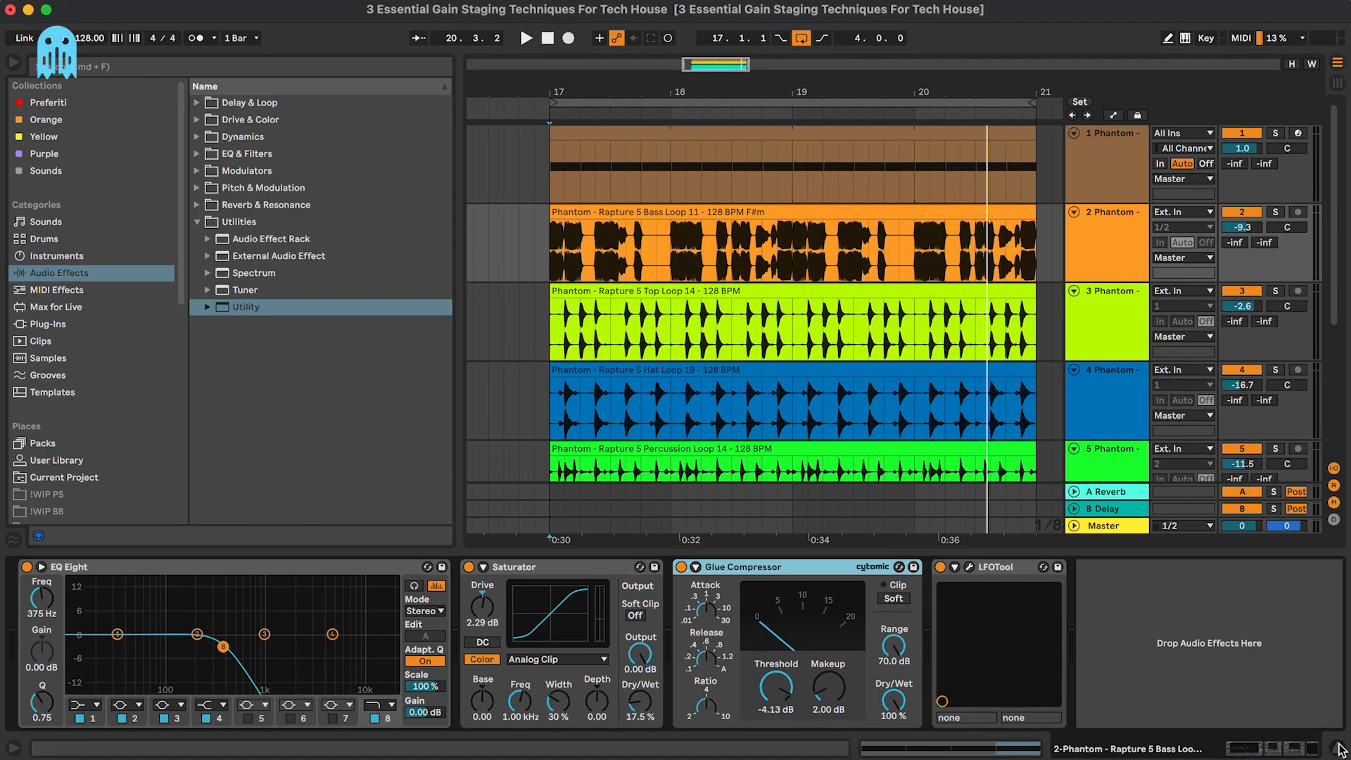
pyautogui.click(1340, 748)
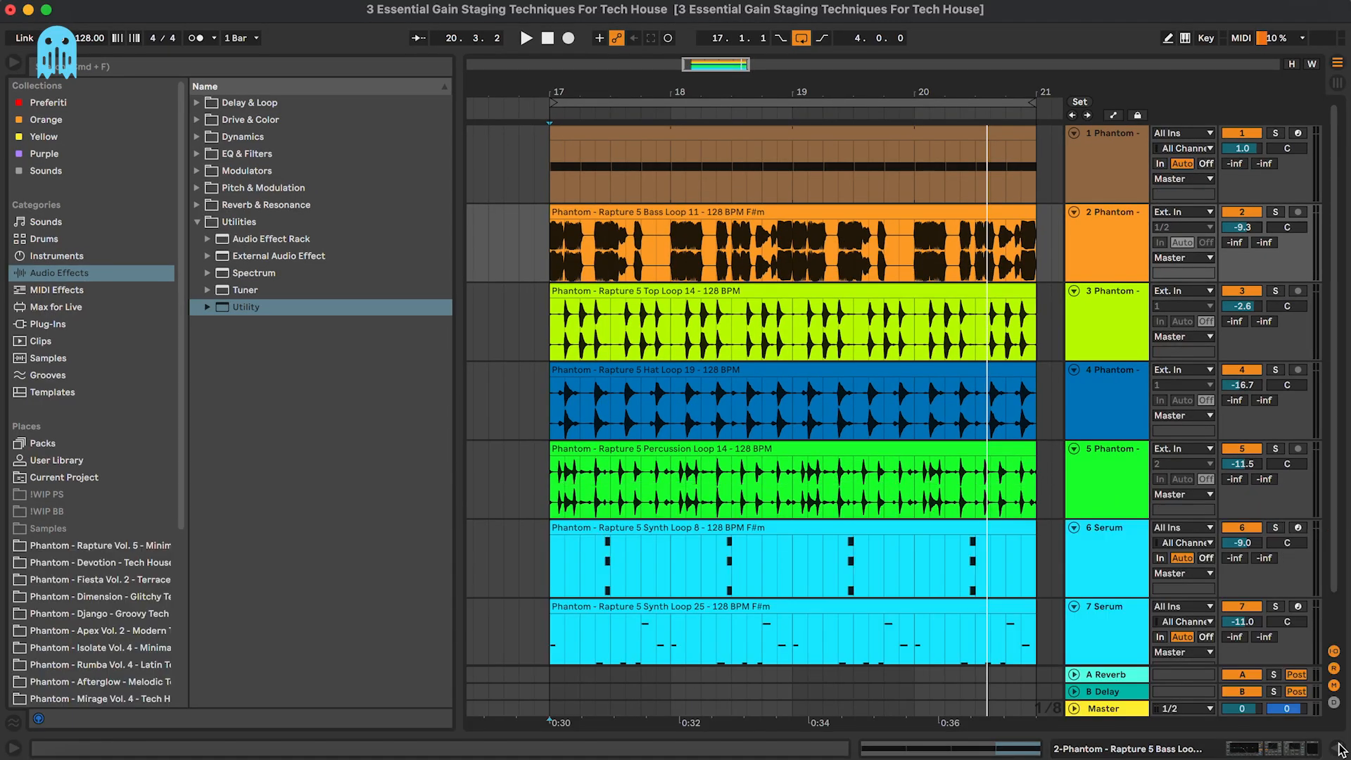
# Select all seven tracks and set their volumes to 0 dB together
pyautogui.click(1096, 197)
pyautogui.scroll(-1, 1096, 195)
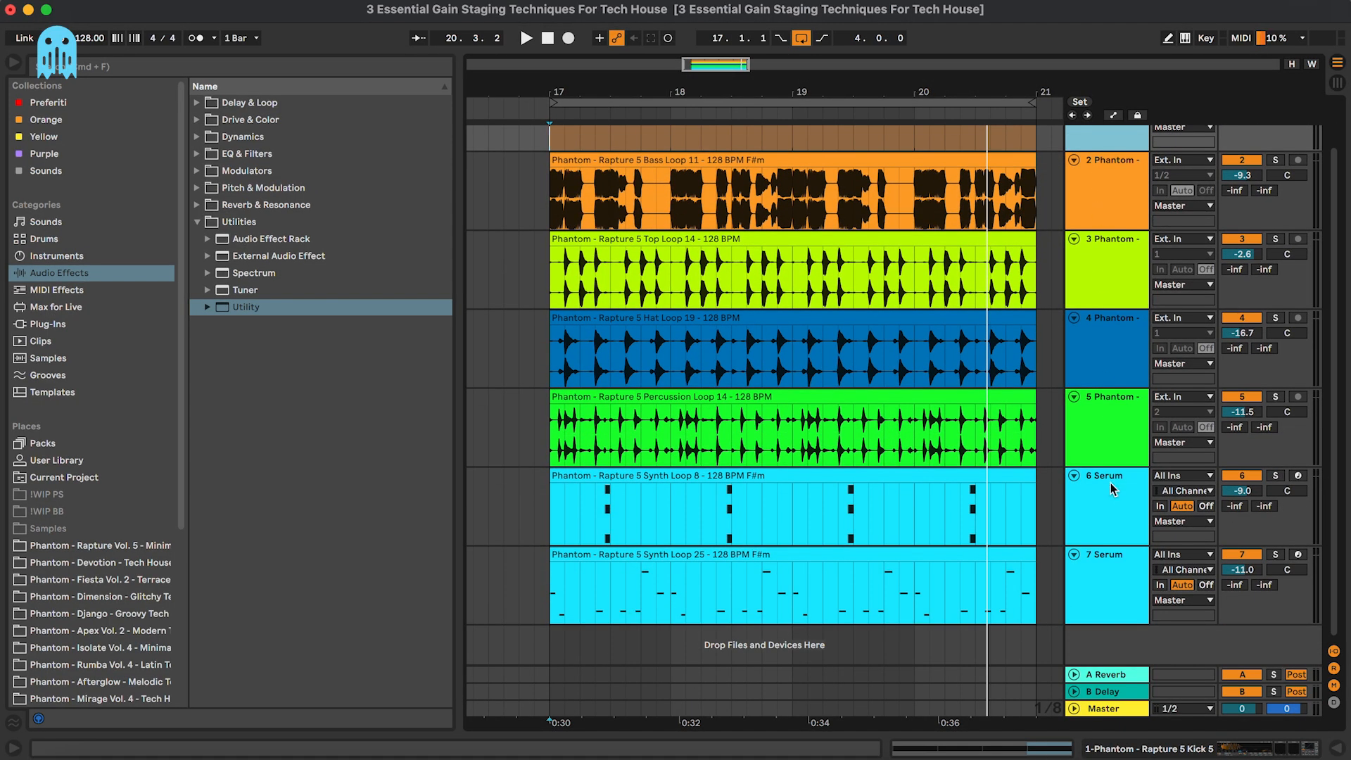
pyautogui.keyDown('shift'); pyautogui.click(1108, 585); pyautogui.keyUp('shift')
pyautogui.scroll(2, 1140, 438)
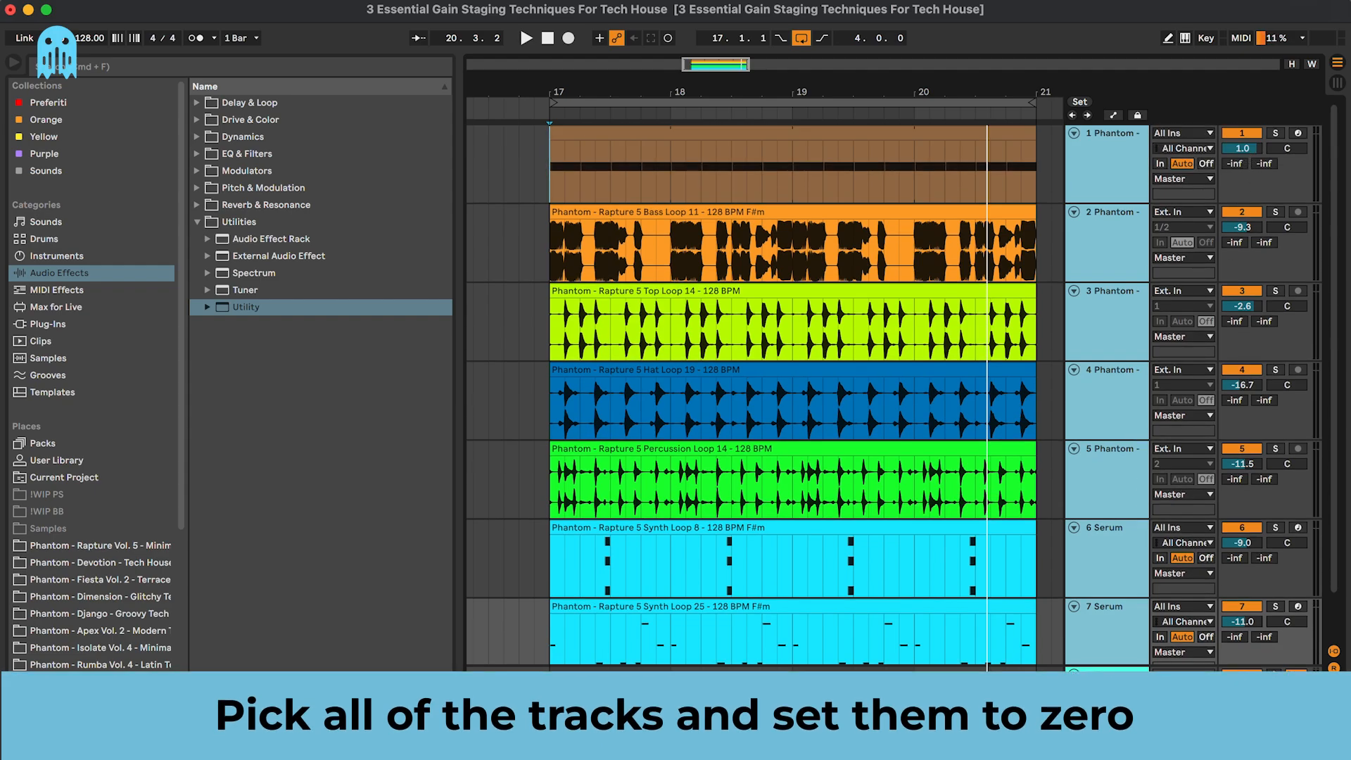
pyautogui.doubleClick(1244, 149)
pyautogui.click(1105, 185)
pyautogui.click(1107, 229)
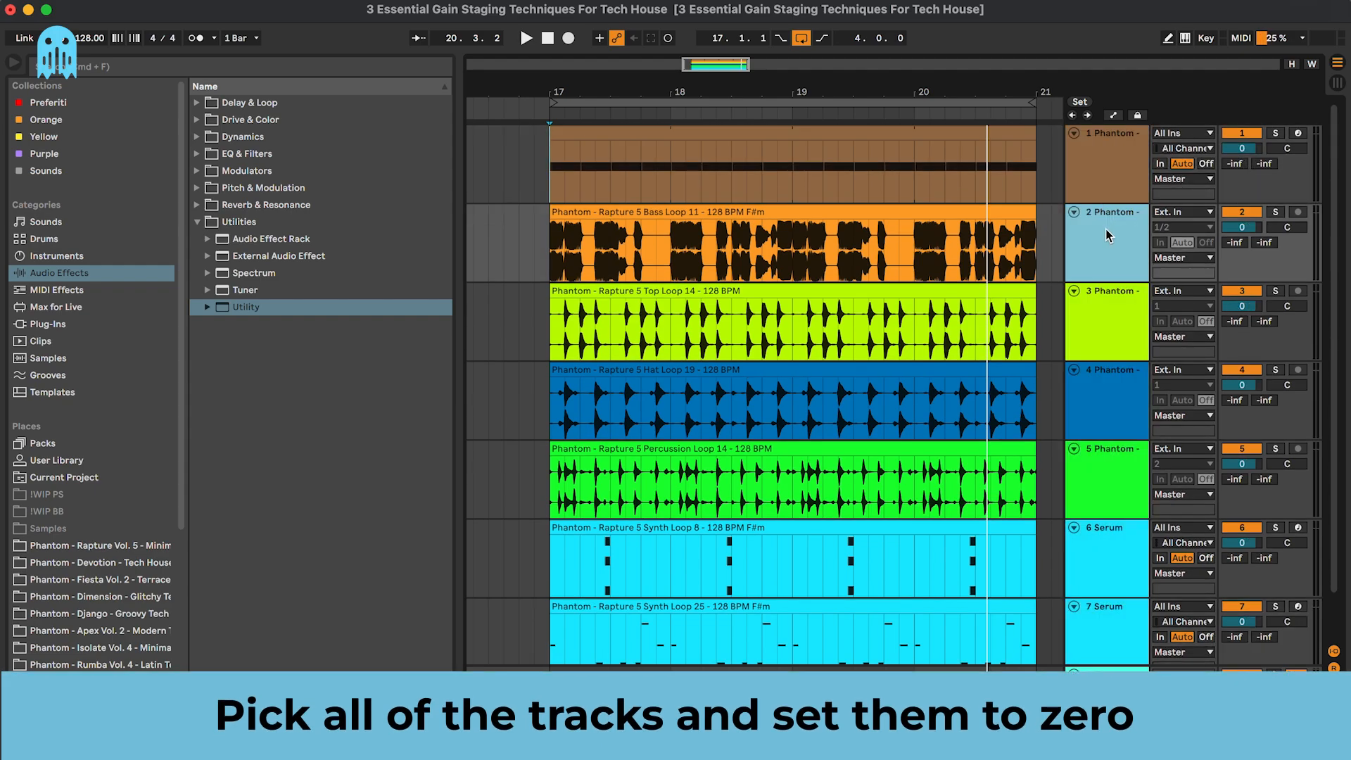
# Bypass the SSL channel, transient and Saturator effects on the kick track, leaving its sampler active
pyautogui.click(1106, 178)
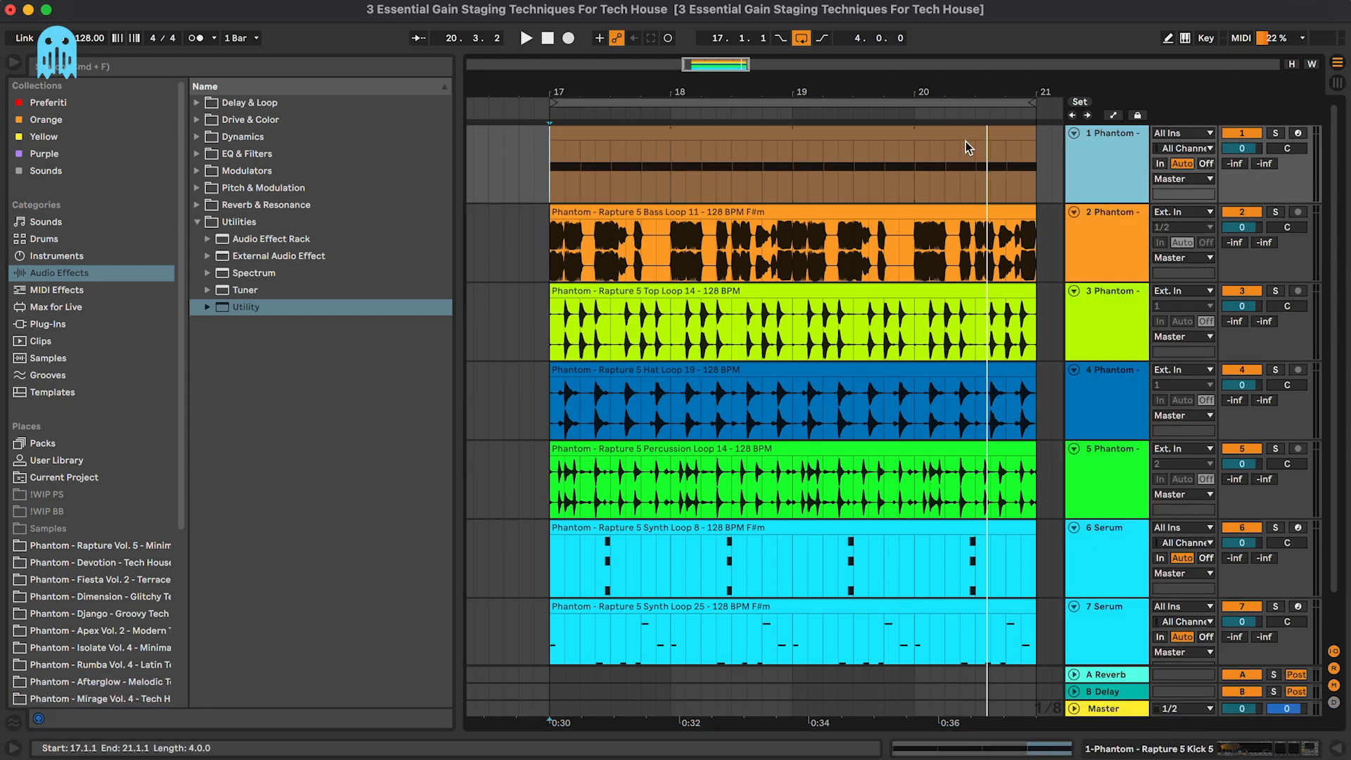
pyautogui.doubleClick(1108, 175)
pyautogui.click(744, 567)
pyautogui.keyDown('shift'); pyautogui.click(1014, 569); pyautogui.keyUp('shift')
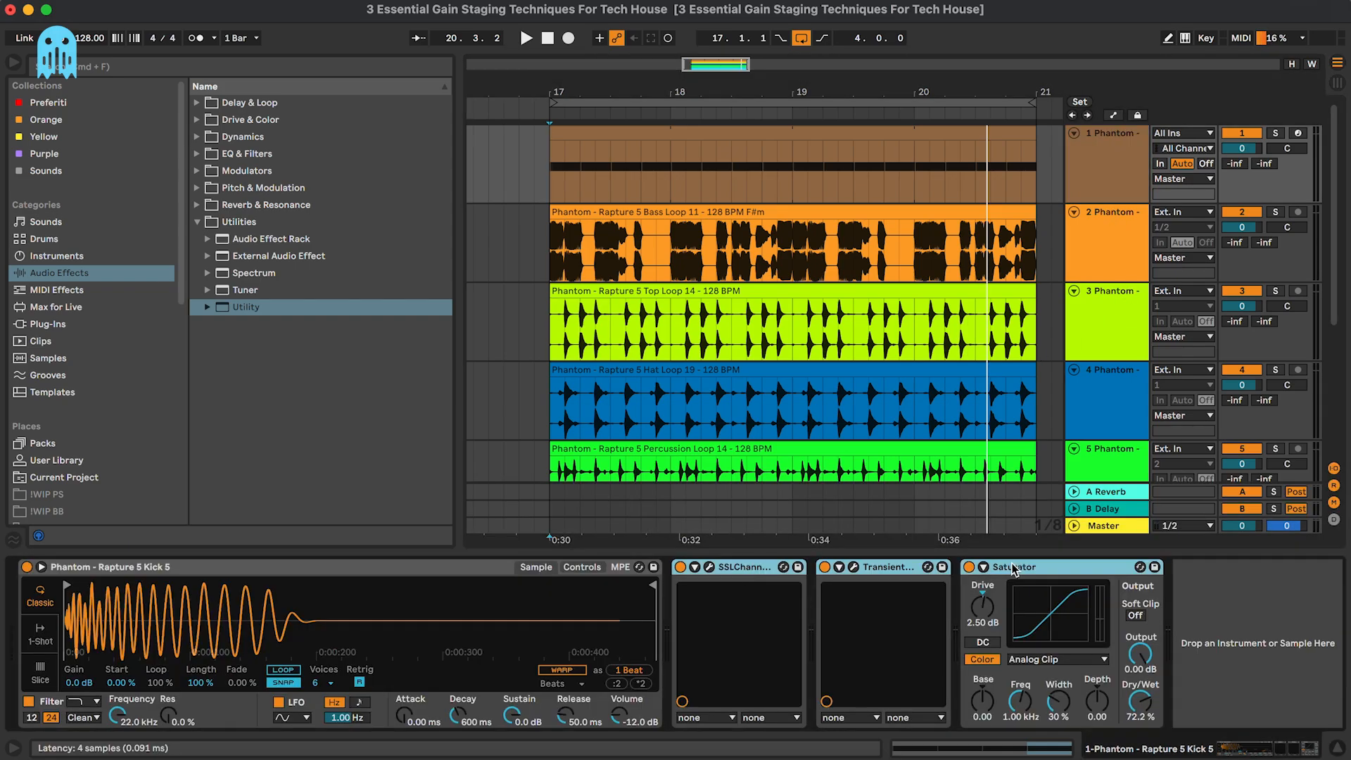
pyautogui.click(969, 567)
# Solo the kick track and play the loop to check its peak level in the Session mixer
pyautogui.click(1108, 184)
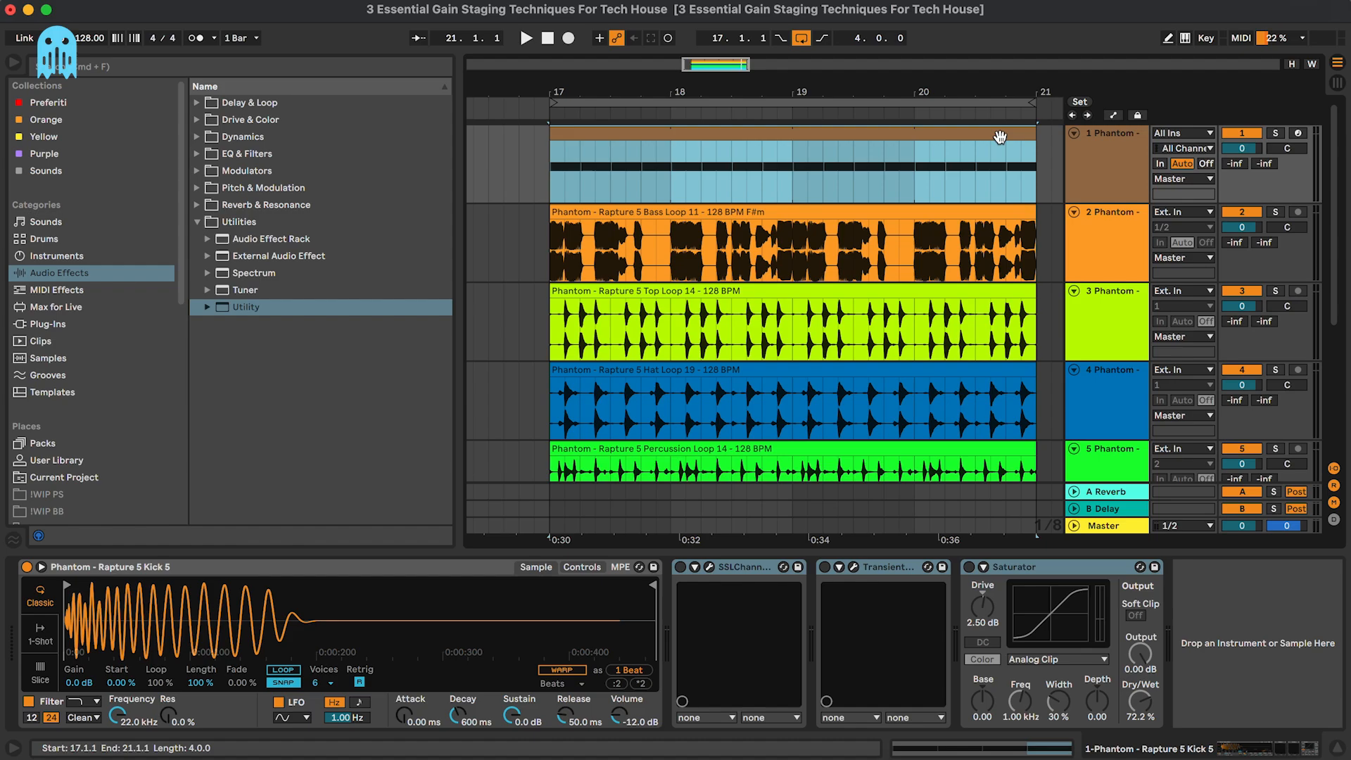
pyautogui.click(1005, 132)
pyautogui.click(1126, 194)
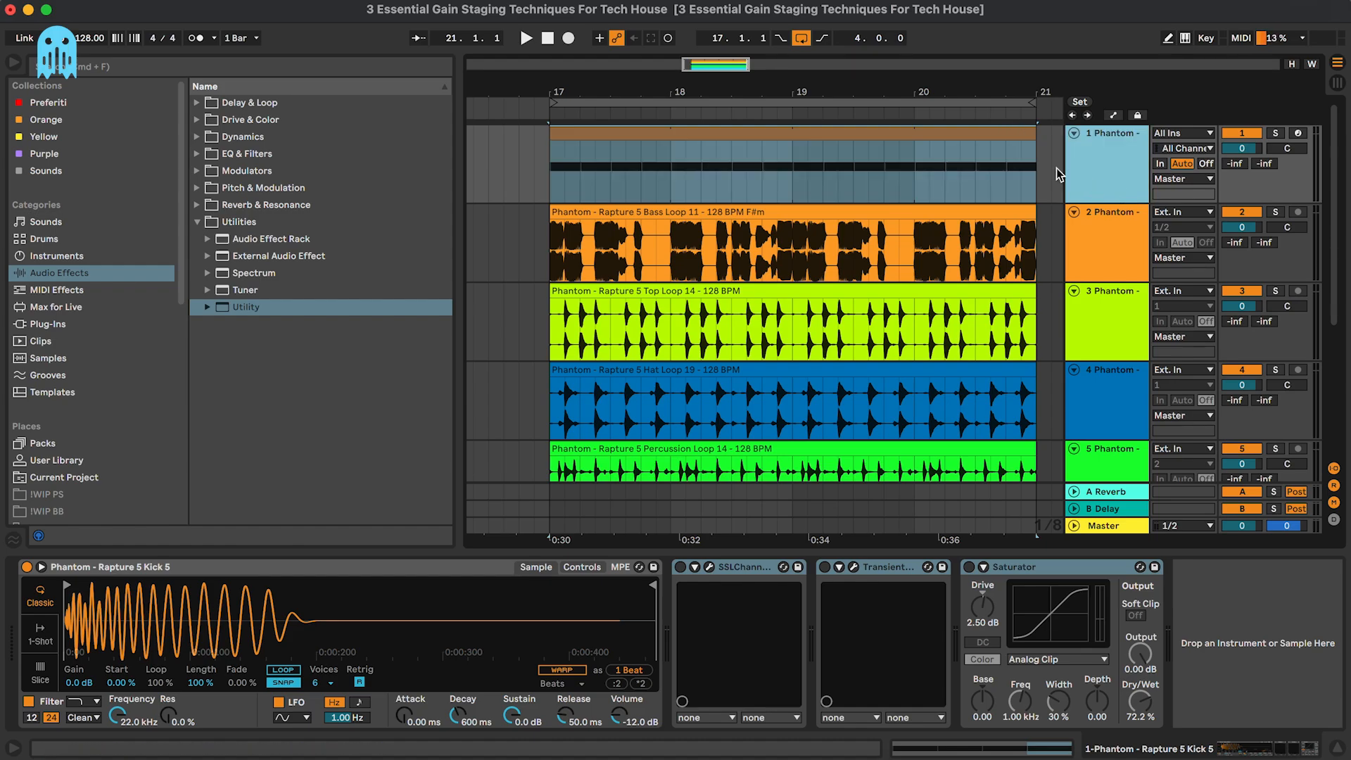
pyautogui.press('s')
pyautogui.click(991, 134)
pyautogui.press('space')
pyautogui.press('Tab')
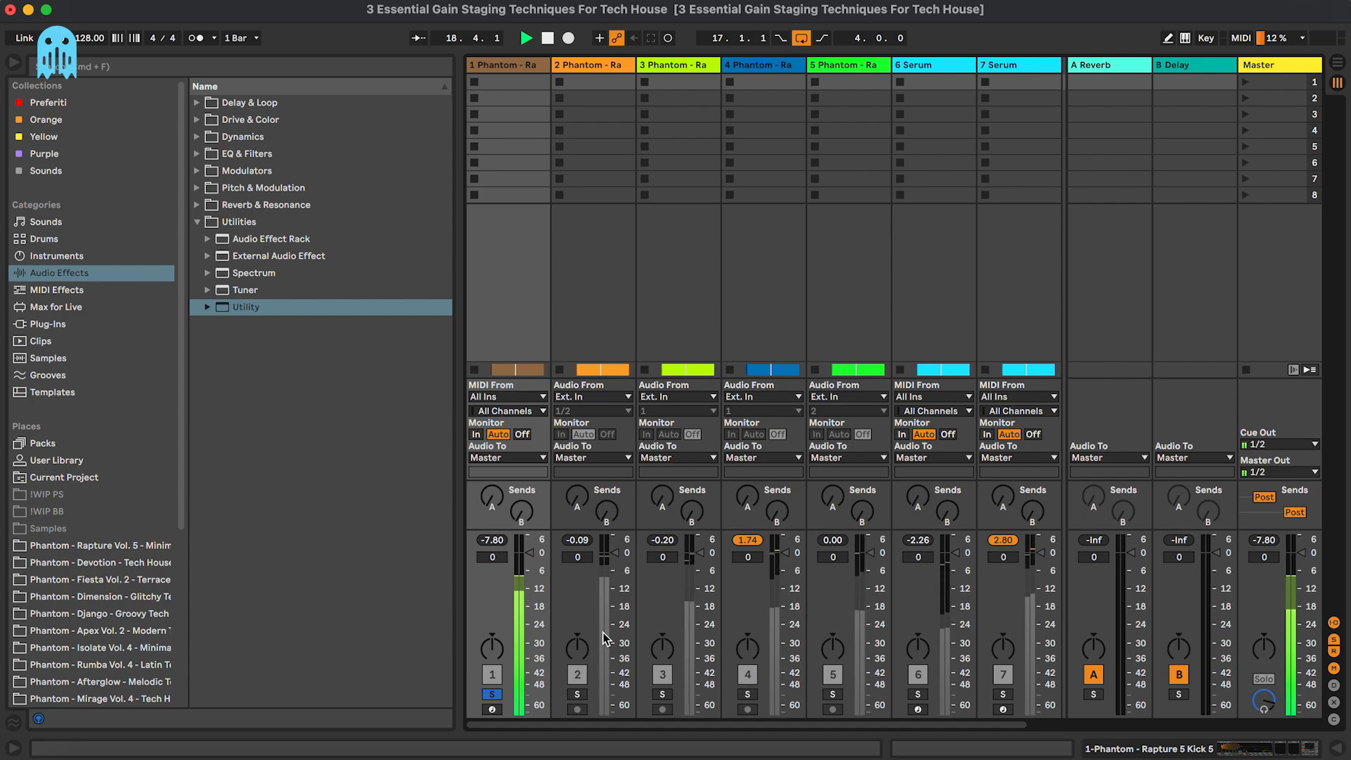
pyautogui.press('Tab')
pyautogui.press('space')
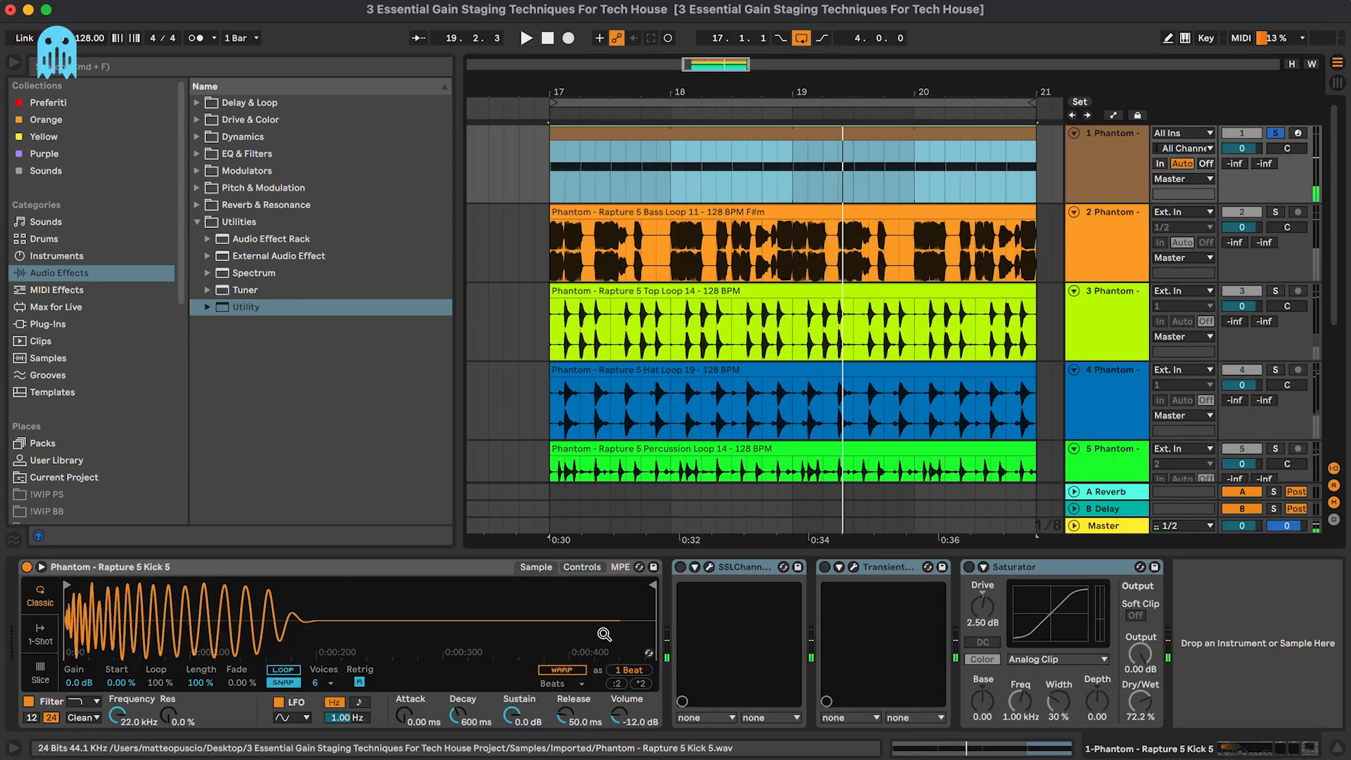
# Examine the Volume setting of the sampler on the kick track
pyautogui.click(474, 568)
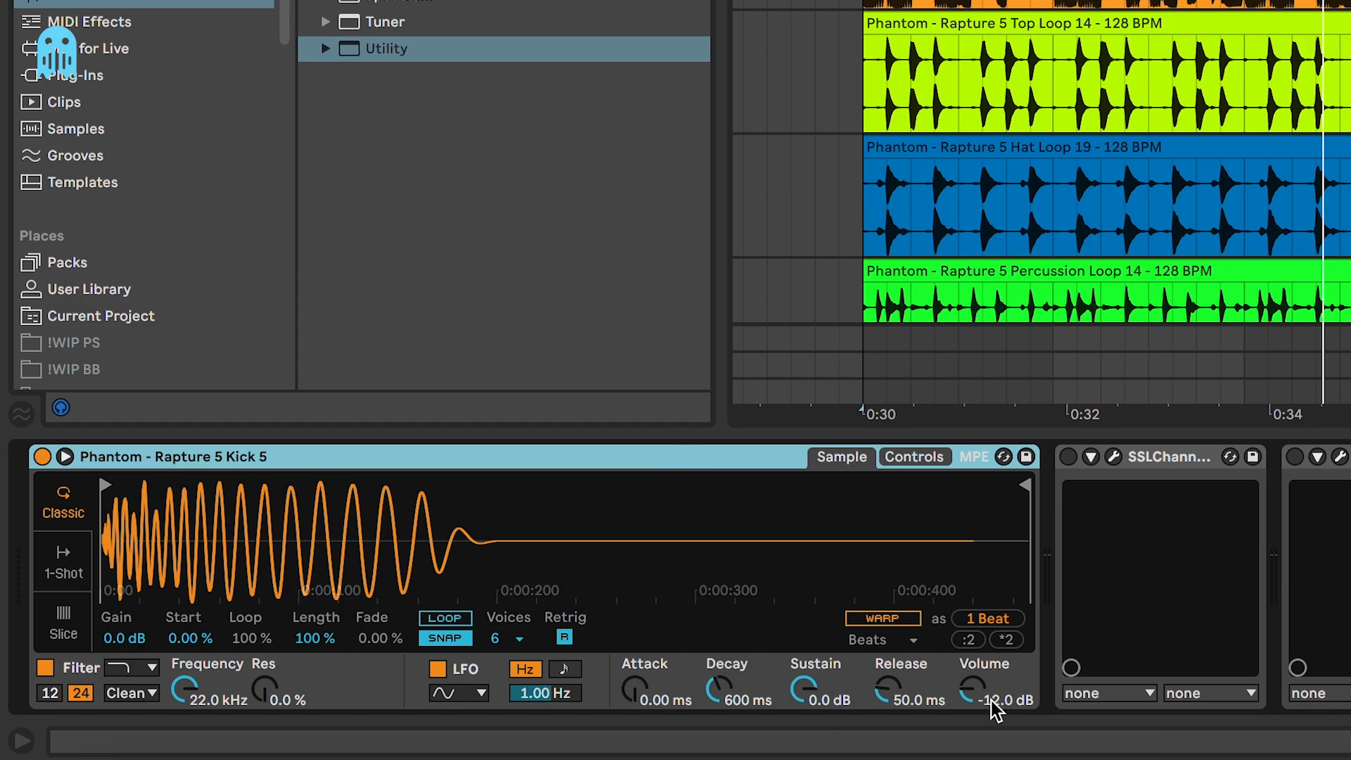
pyautogui.click(1018, 709)
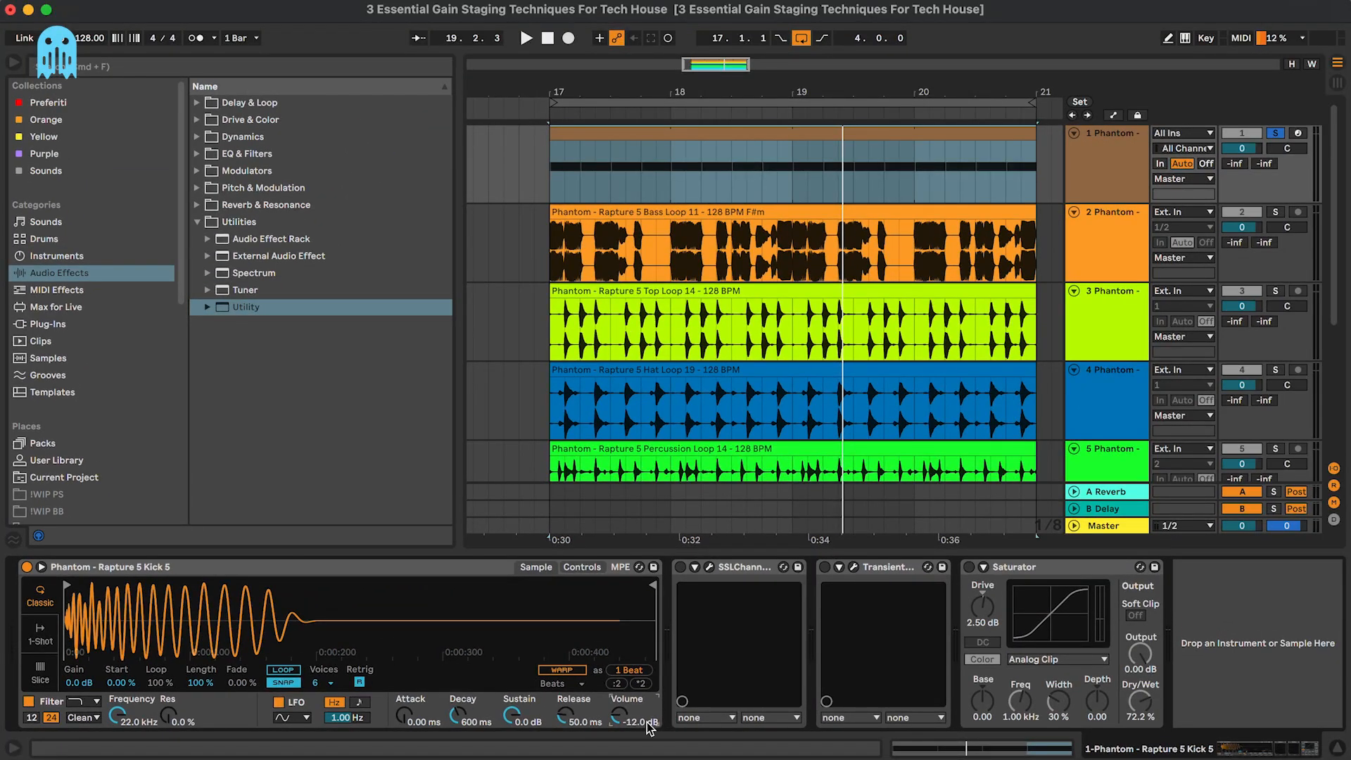
# Set the kick sampler's Volume to -14 dB and play the loop to check its peak level in the Session mixer
pyautogui.click(570, 109)
pyautogui.press('Tab')
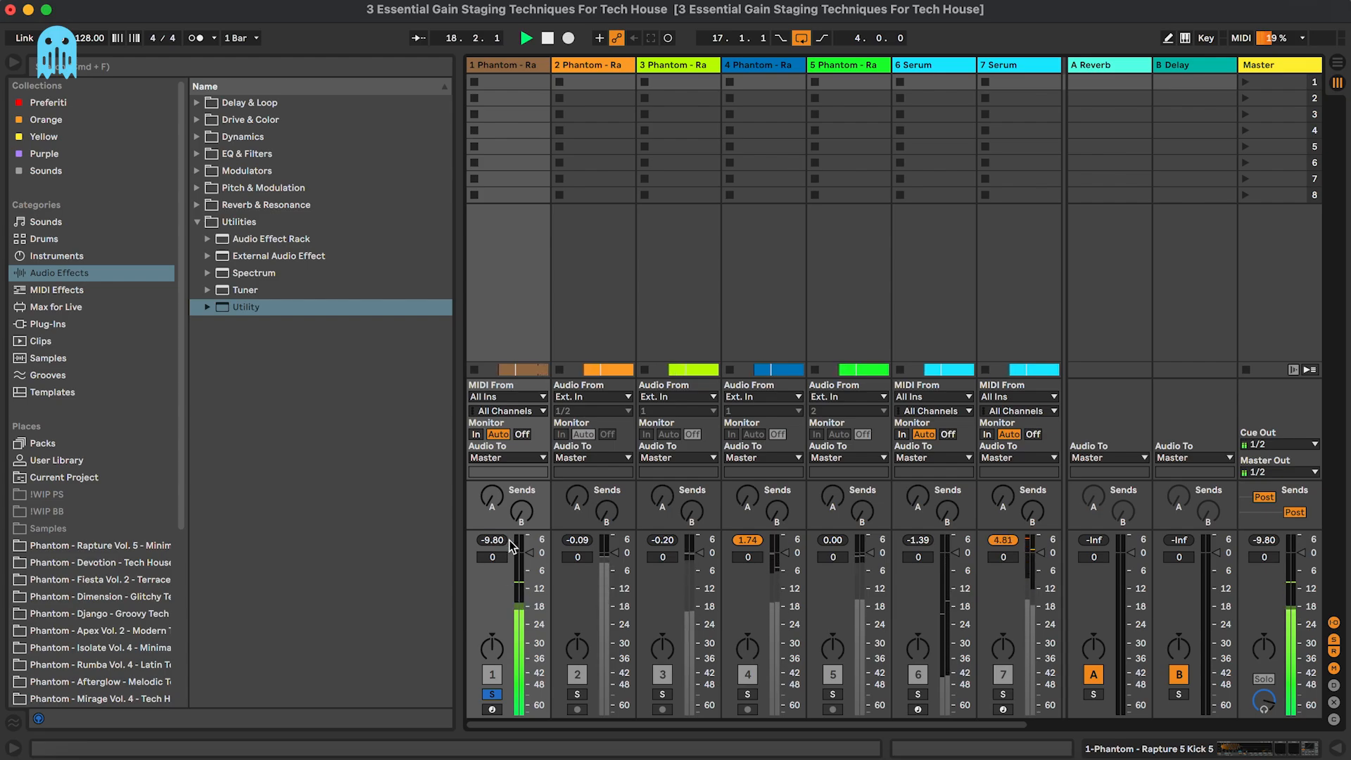
pyautogui.press('Tab')
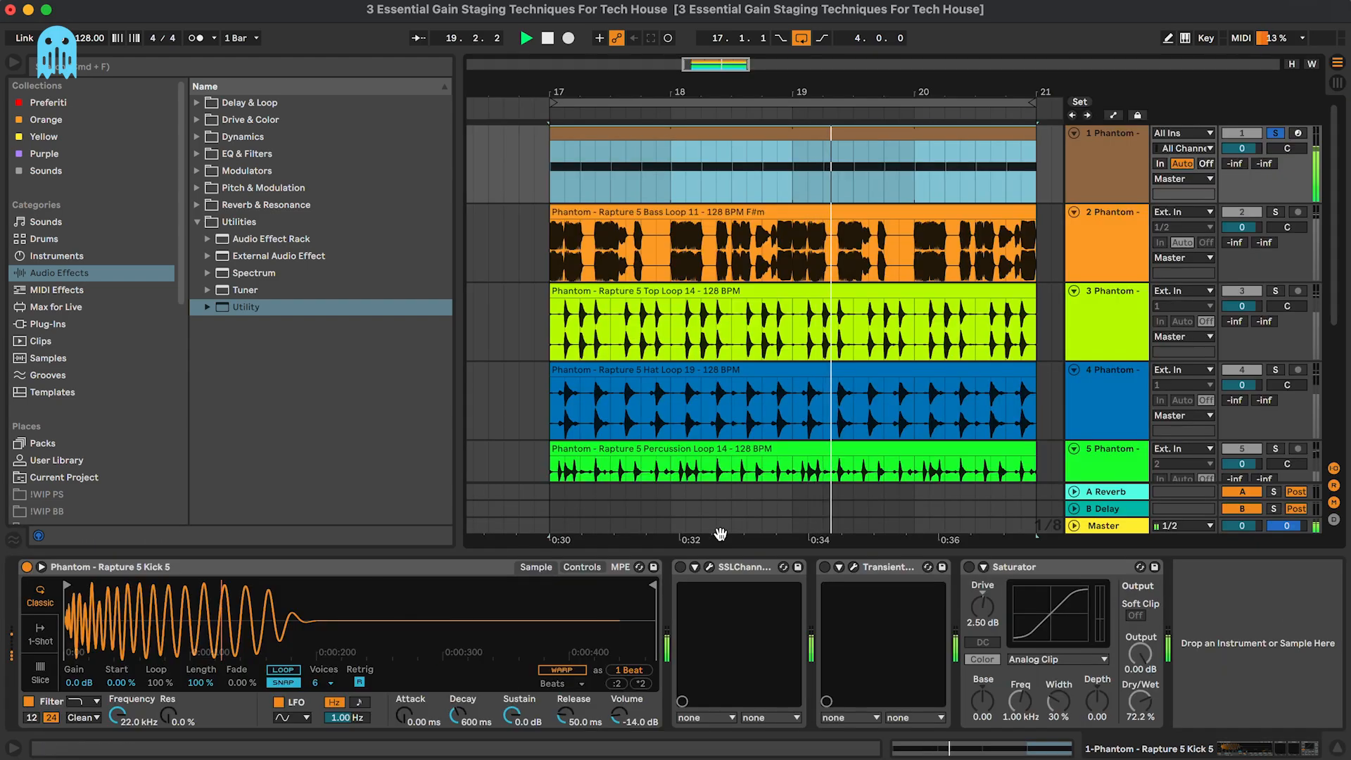
pyautogui.press('space')
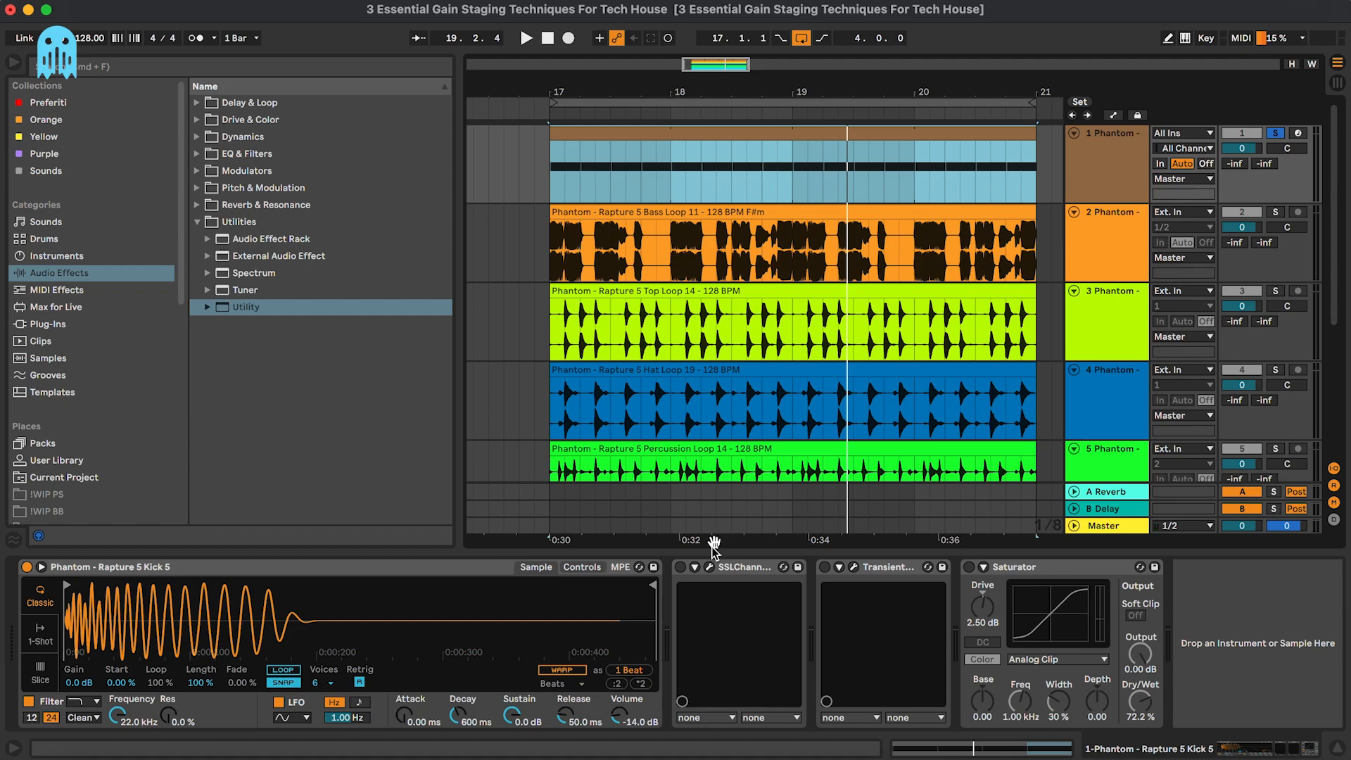
# Reactivate the SSL channel on the kick and lower its output fader slightly while checking the track's peak level
pyautogui.click(709, 567)
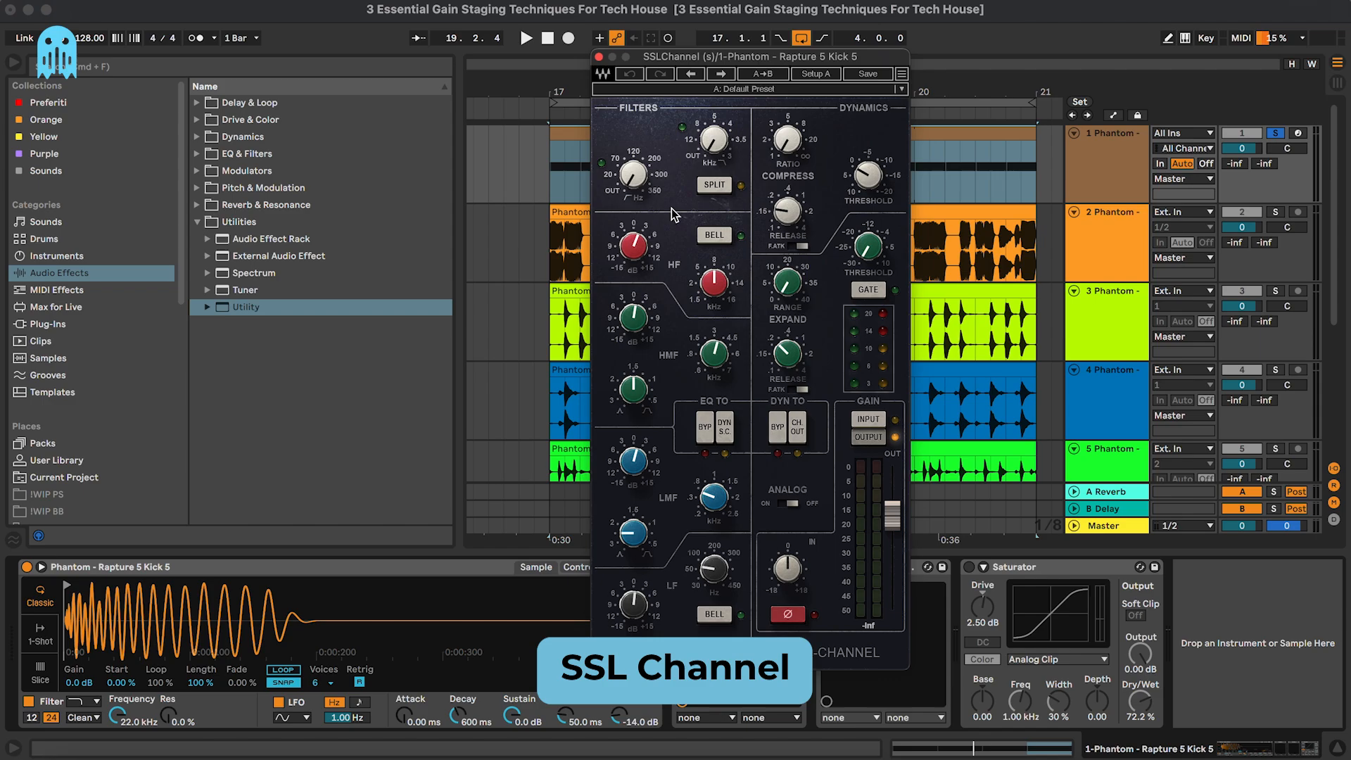
pyautogui.press('space')
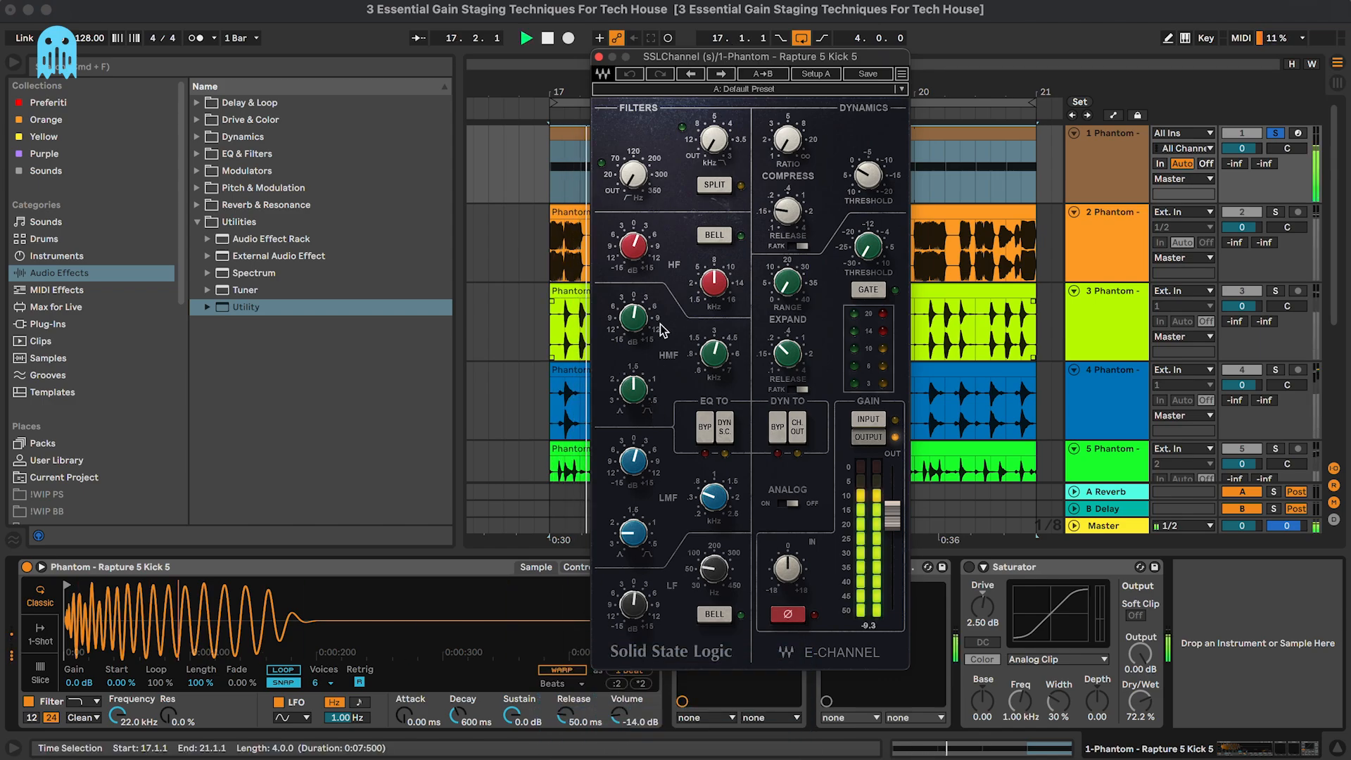
pyautogui.press('Tab')
pyautogui.click(505, 540)
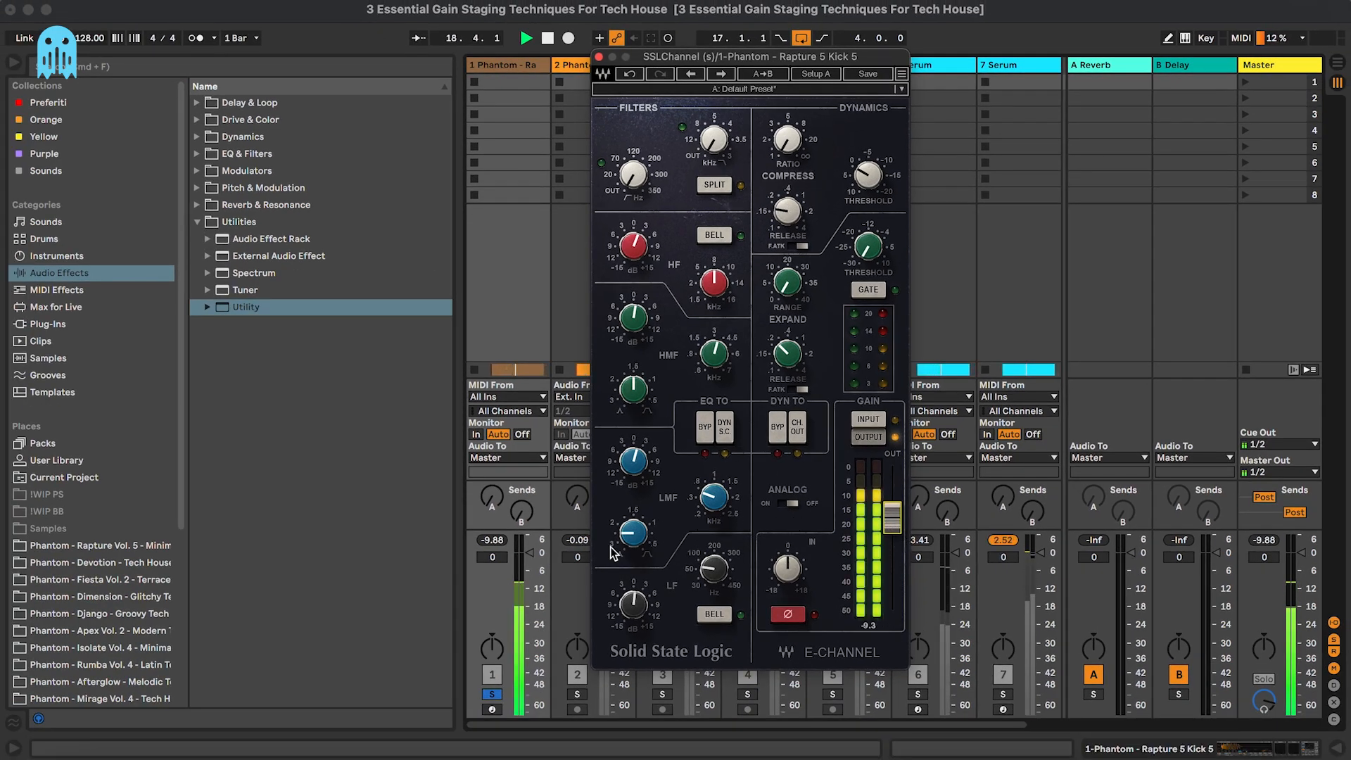
# Close the SSL channel window and compare the kick's peak level with the plugin bypassed and active
pyautogui.doubleClick(513, 65)
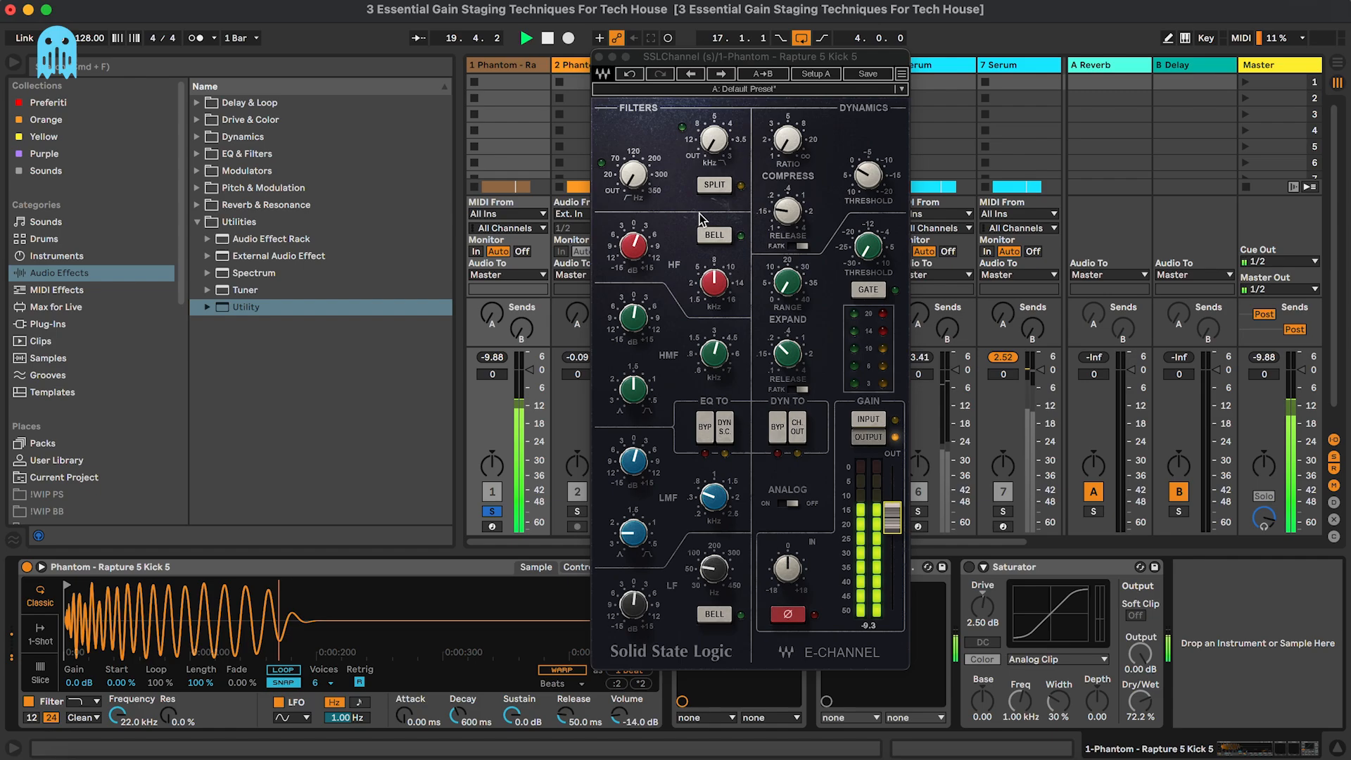
pyautogui.click(600, 56)
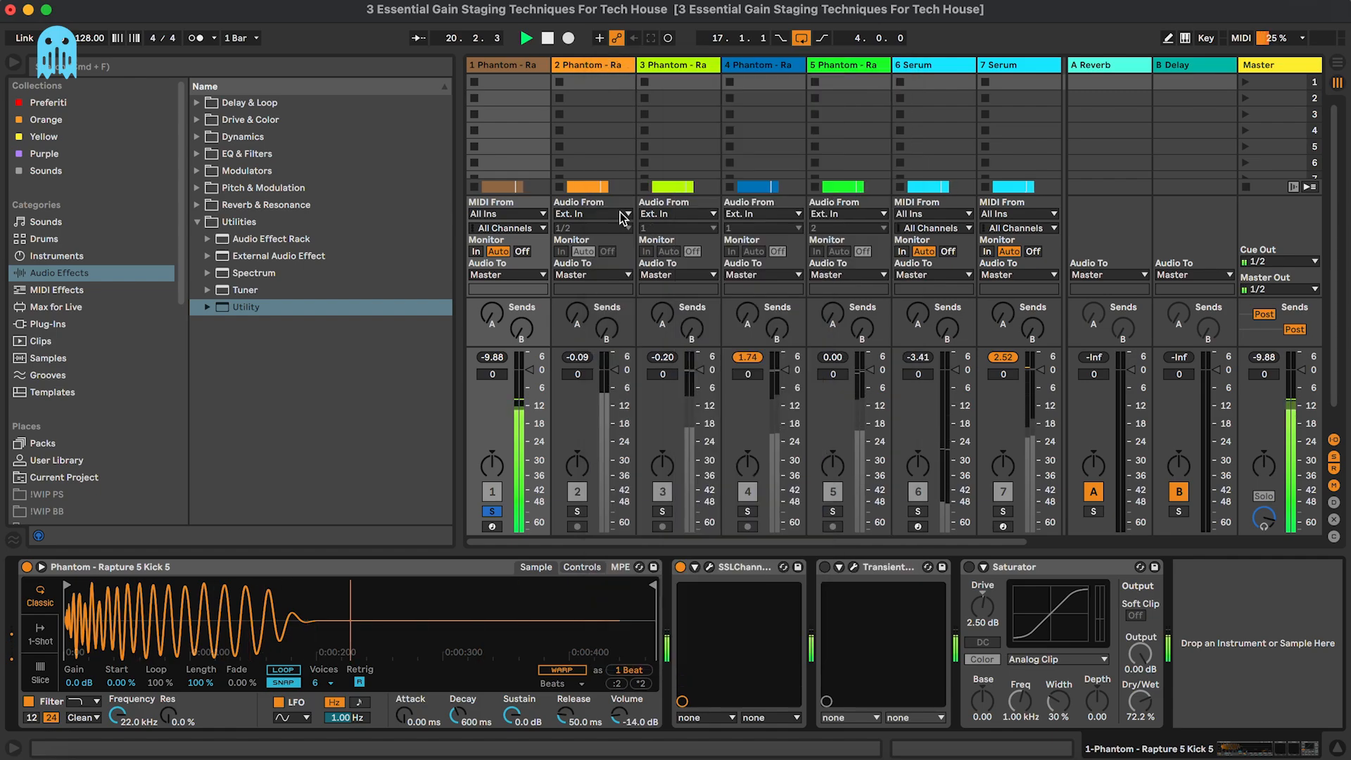
pyautogui.click(681, 567)
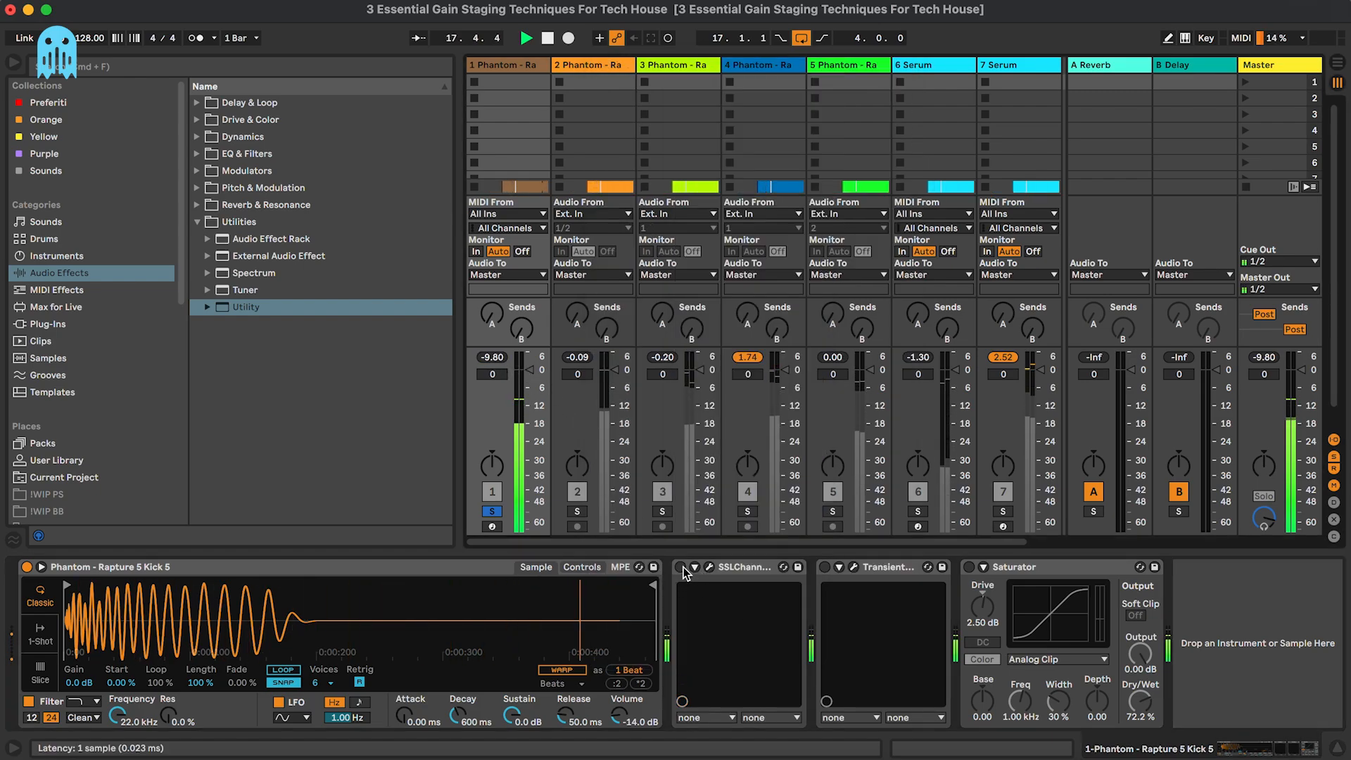
pyautogui.press('space')
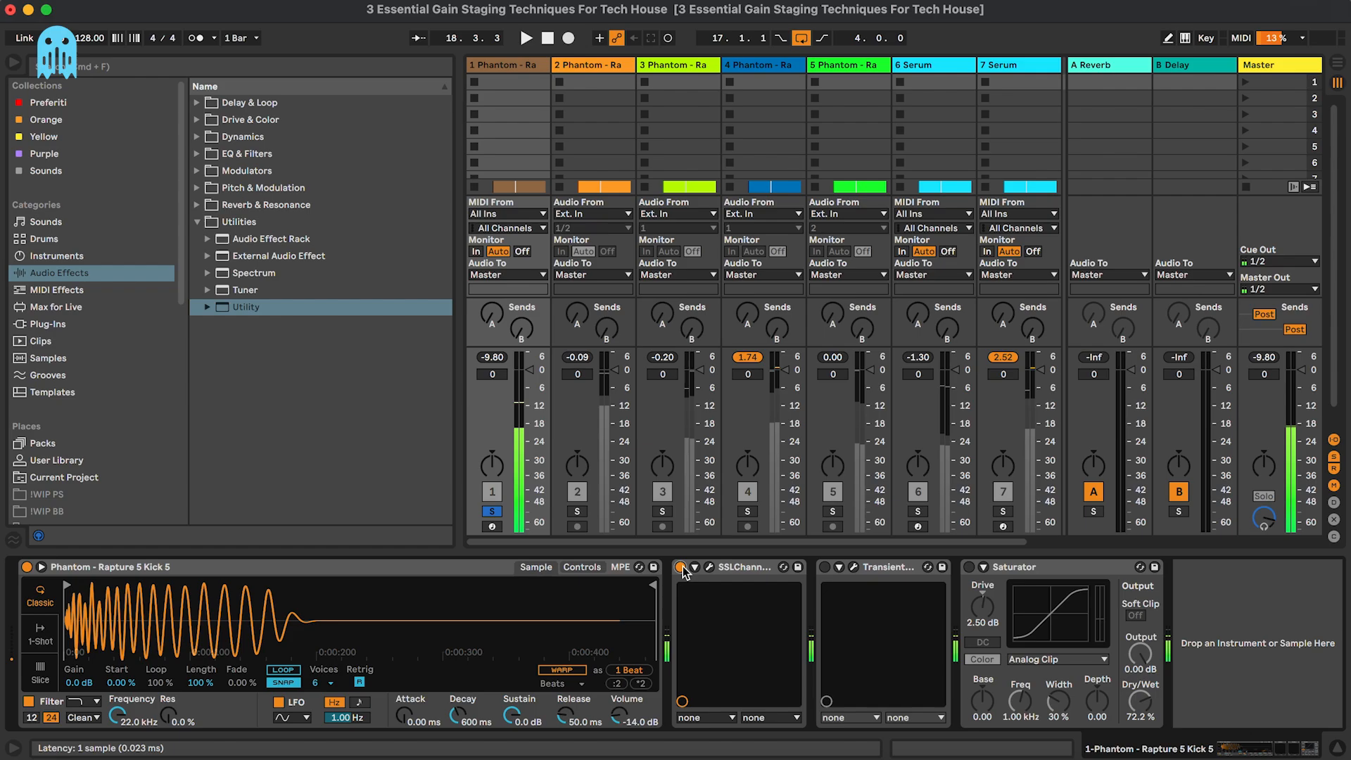
# Activate Transient Master on the kick track, open its window and play the loop to check the peak level
pyautogui.click(496, 358)
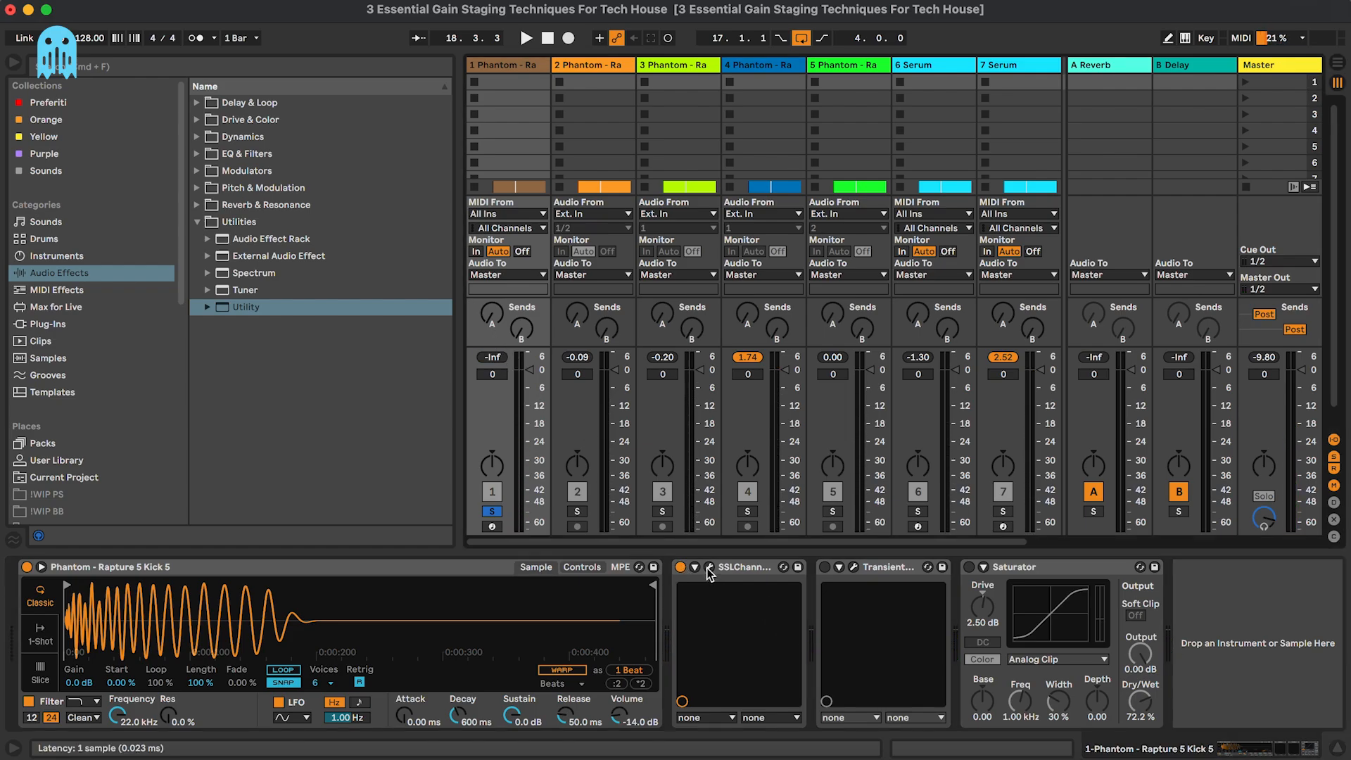
pyautogui.click(825, 567)
pyautogui.click(853, 569)
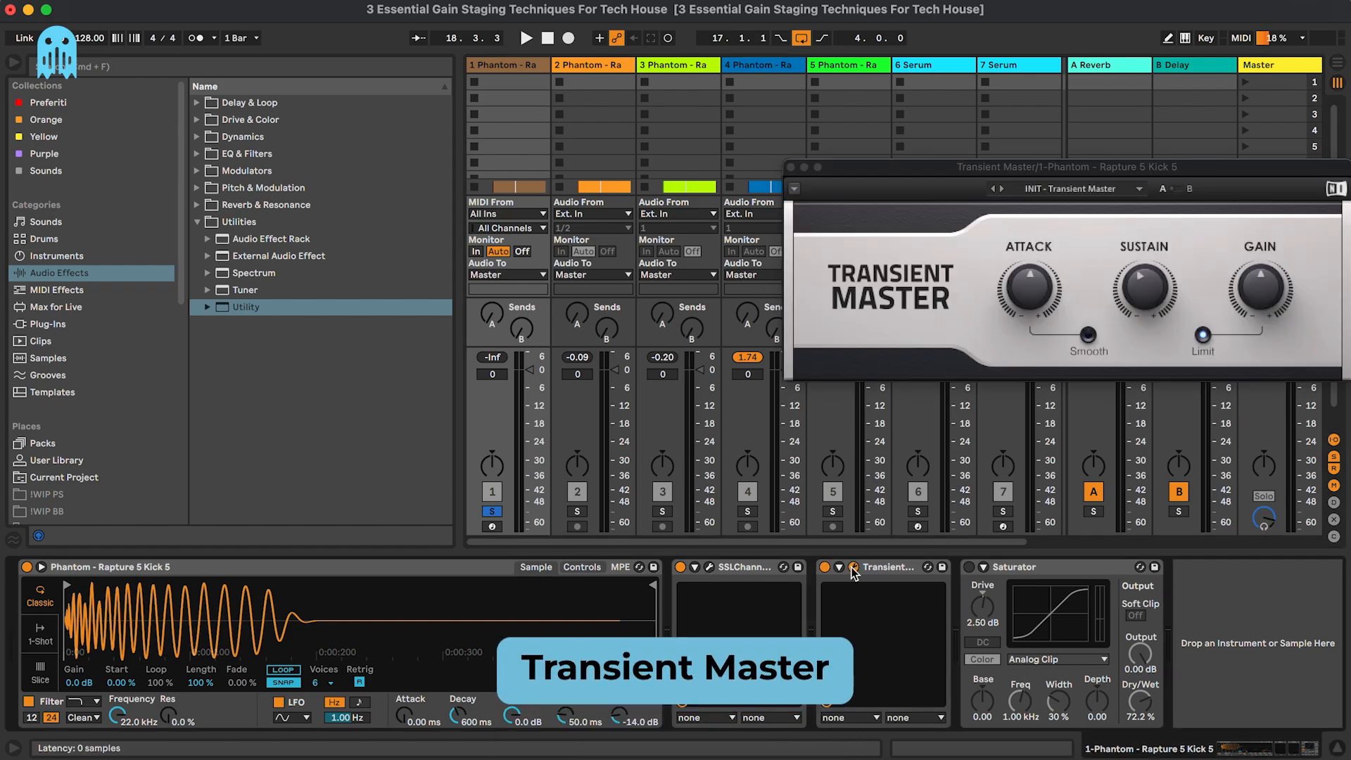
pyautogui.press('space')
pyautogui.moveTo(1055, 167); pyautogui.dragTo(958, 165)
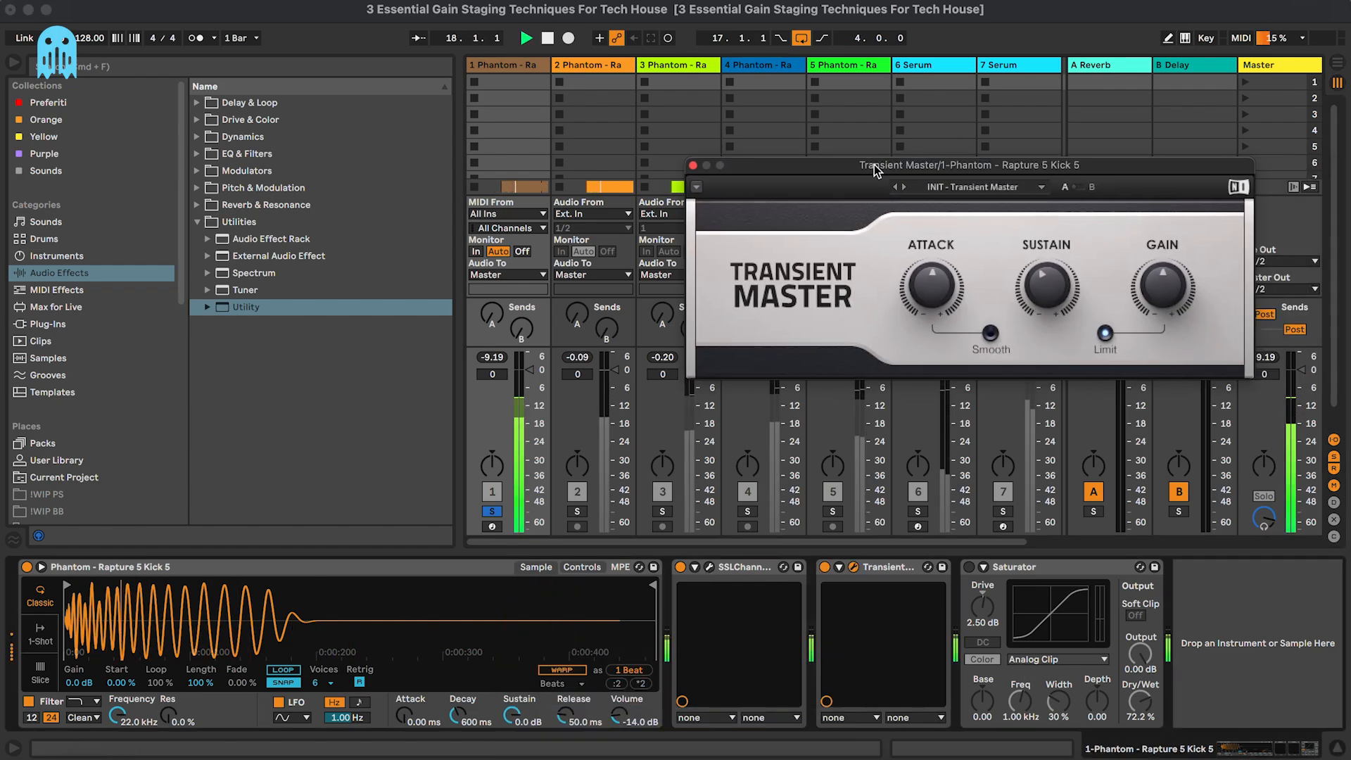
pyautogui.moveTo(939, 284)
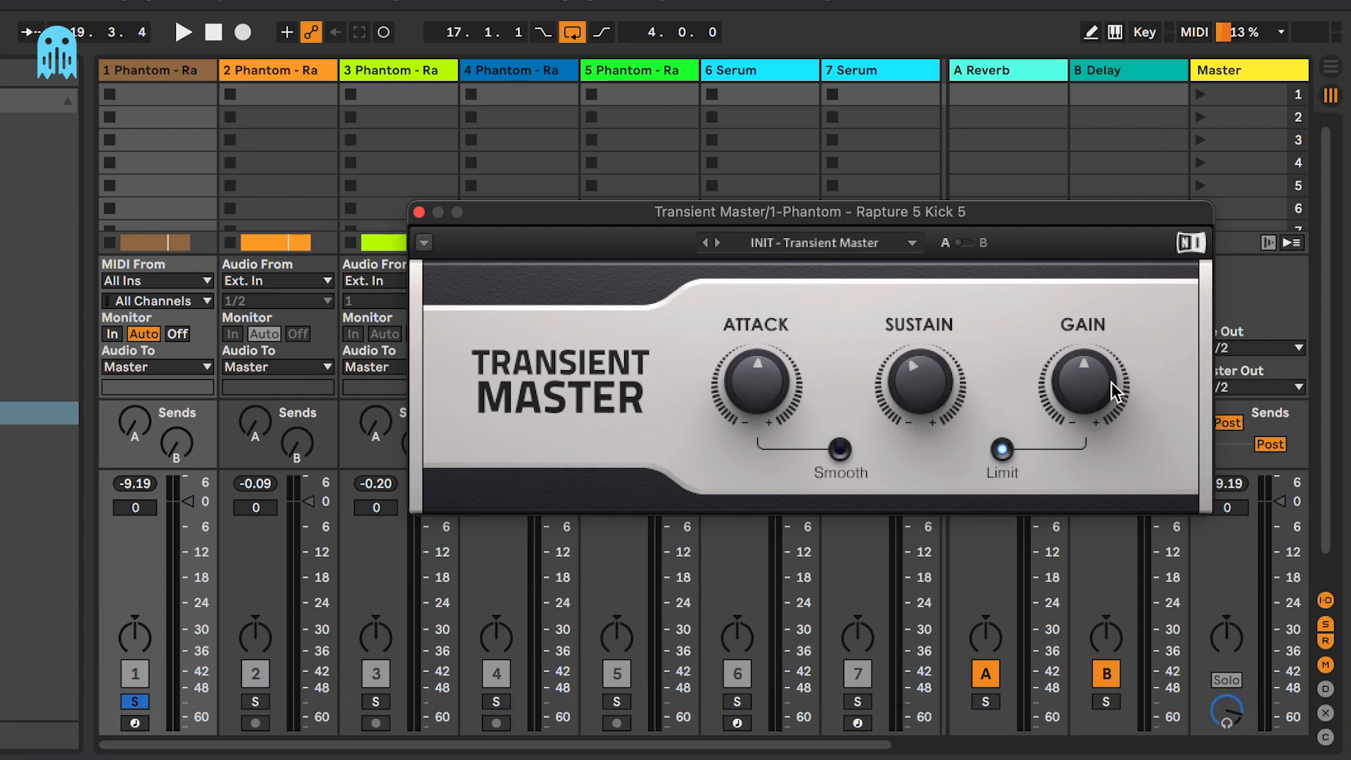
# Reduce the Transient Master gain to -0.7 dB, recheck the kick's peak level and close the plugin window
pyautogui.moveTo(1109, 386); pyautogui.dragTo(1109, 391)
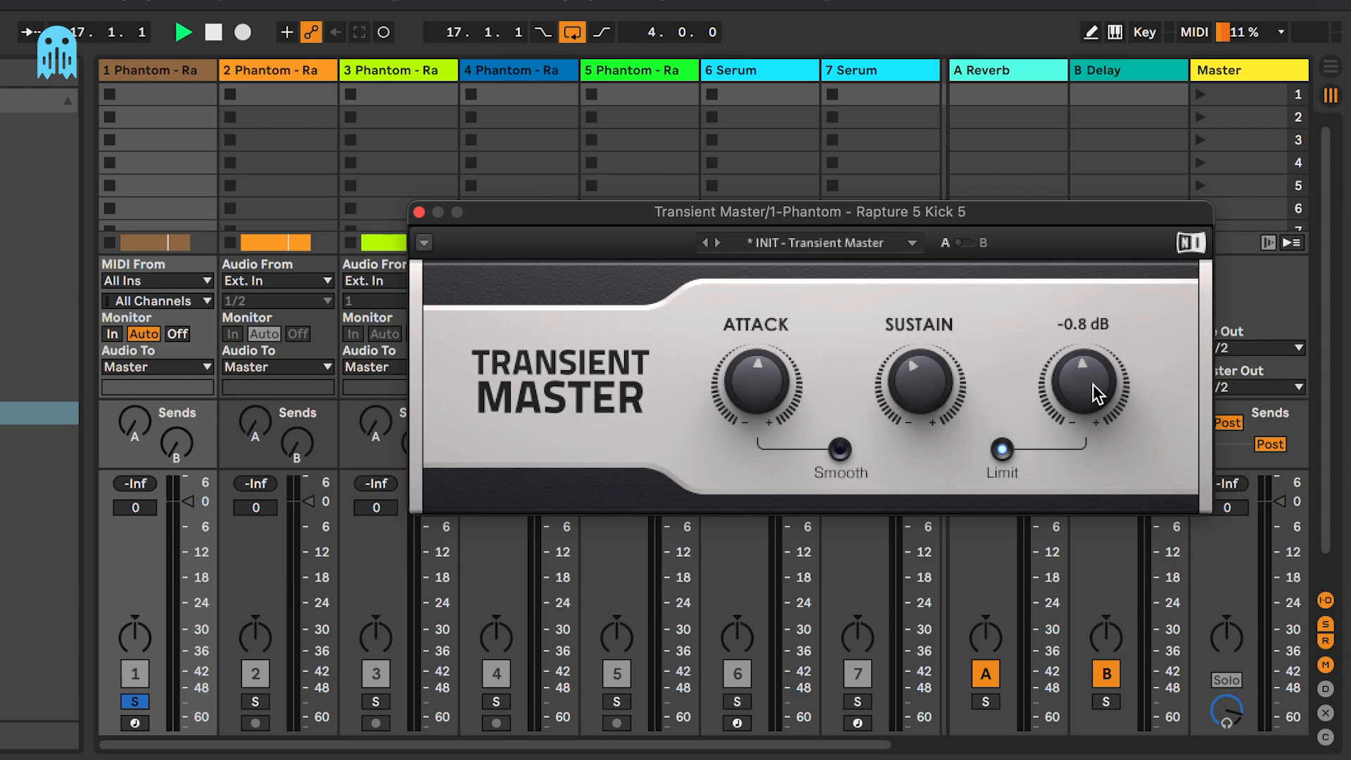
pyautogui.moveTo(1096, 393); pyautogui.dragTo(1095, 388)
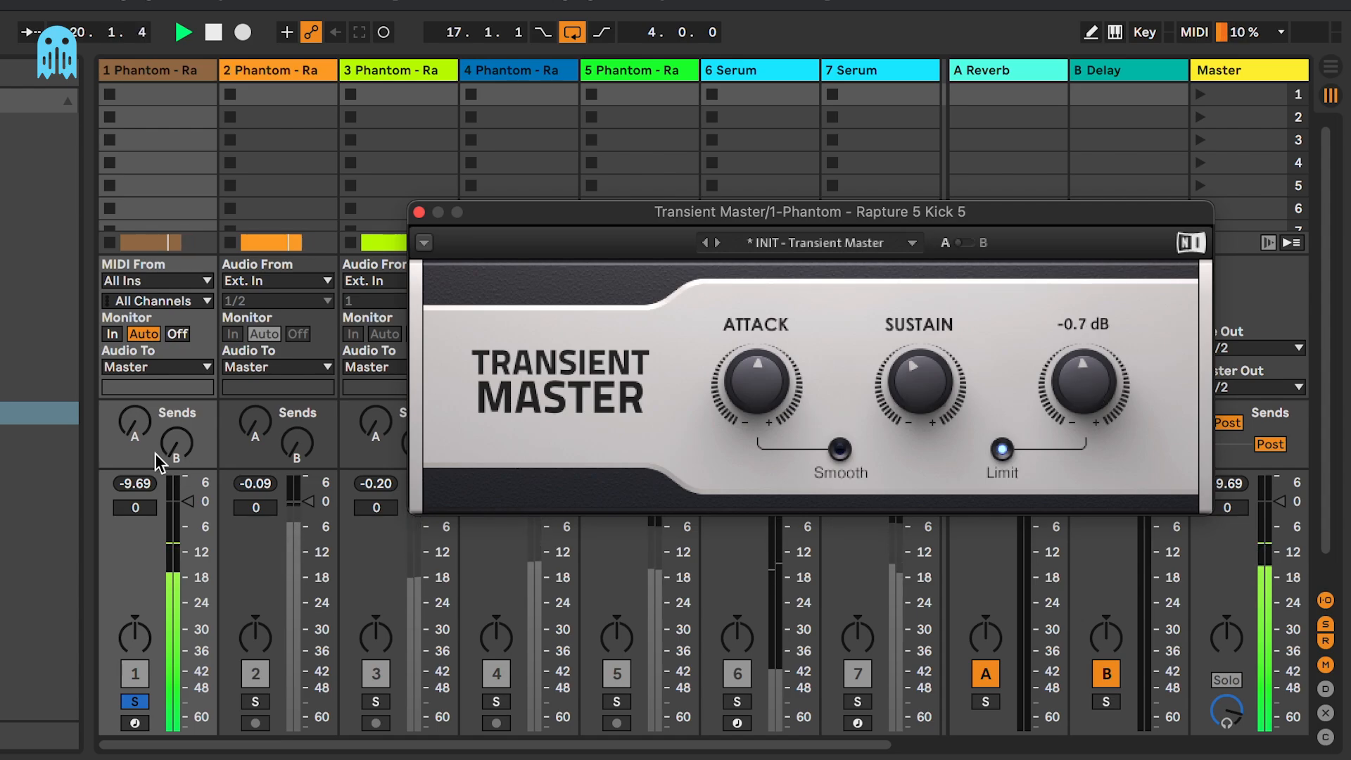
pyautogui.click(139, 484)
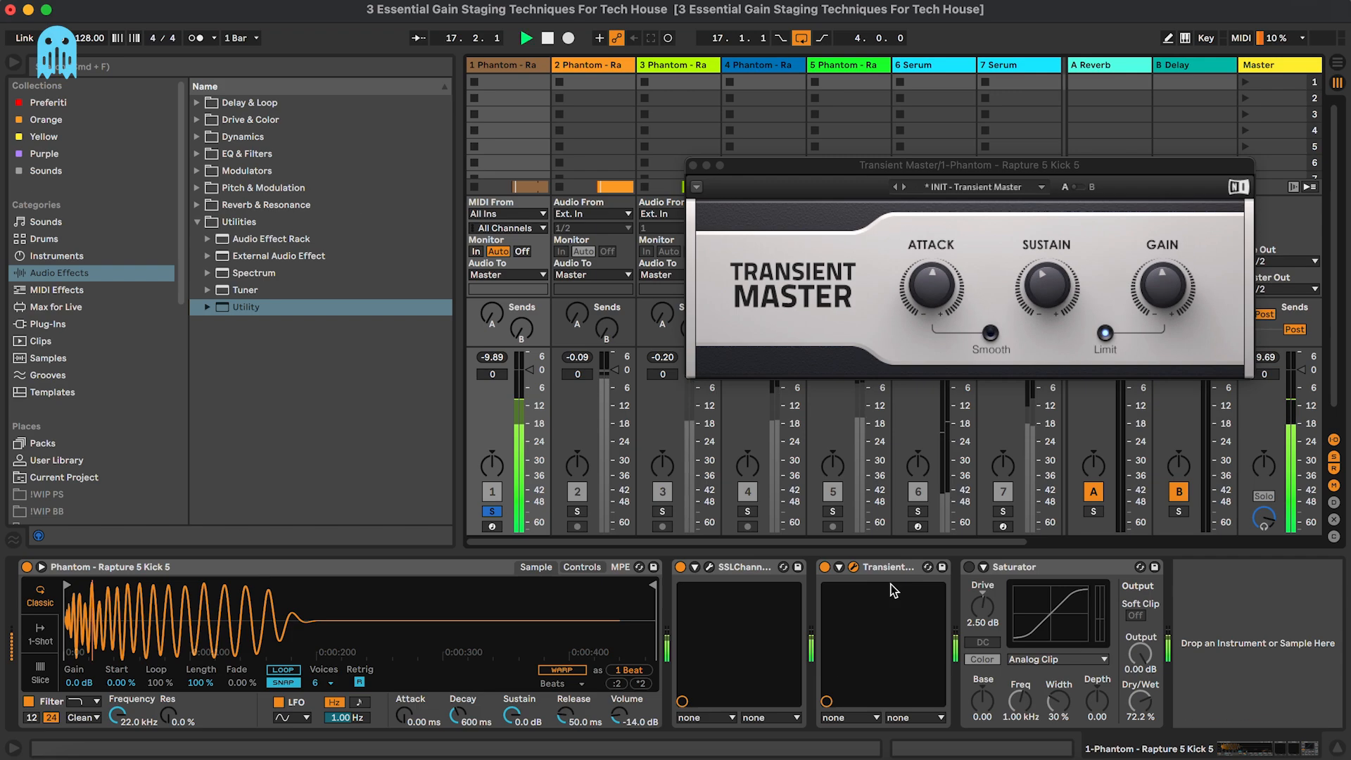
pyautogui.click(854, 567)
pyautogui.press('space')
# Activate the Saturator on the kick track, play the loop to check its peak and reset the peak reading
pyautogui.click(969, 566)
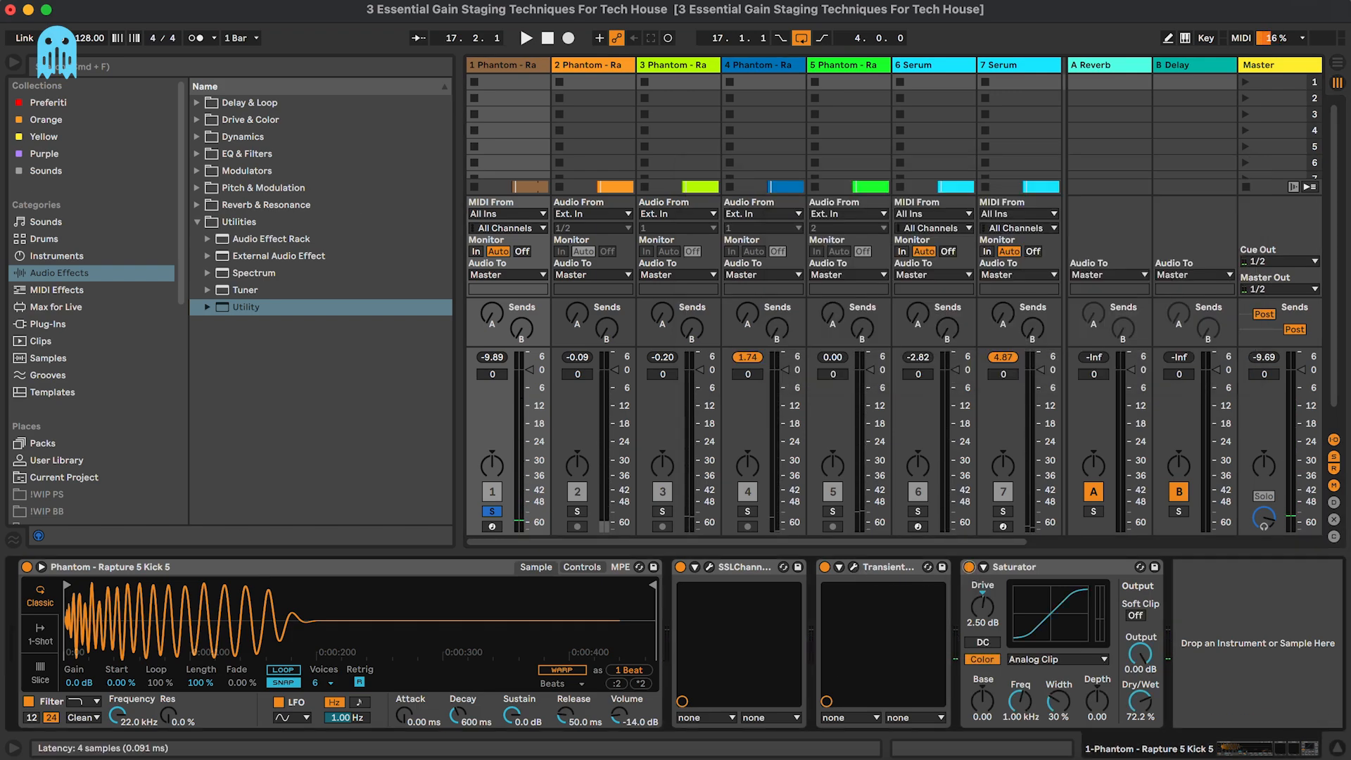
pyautogui.press('space')
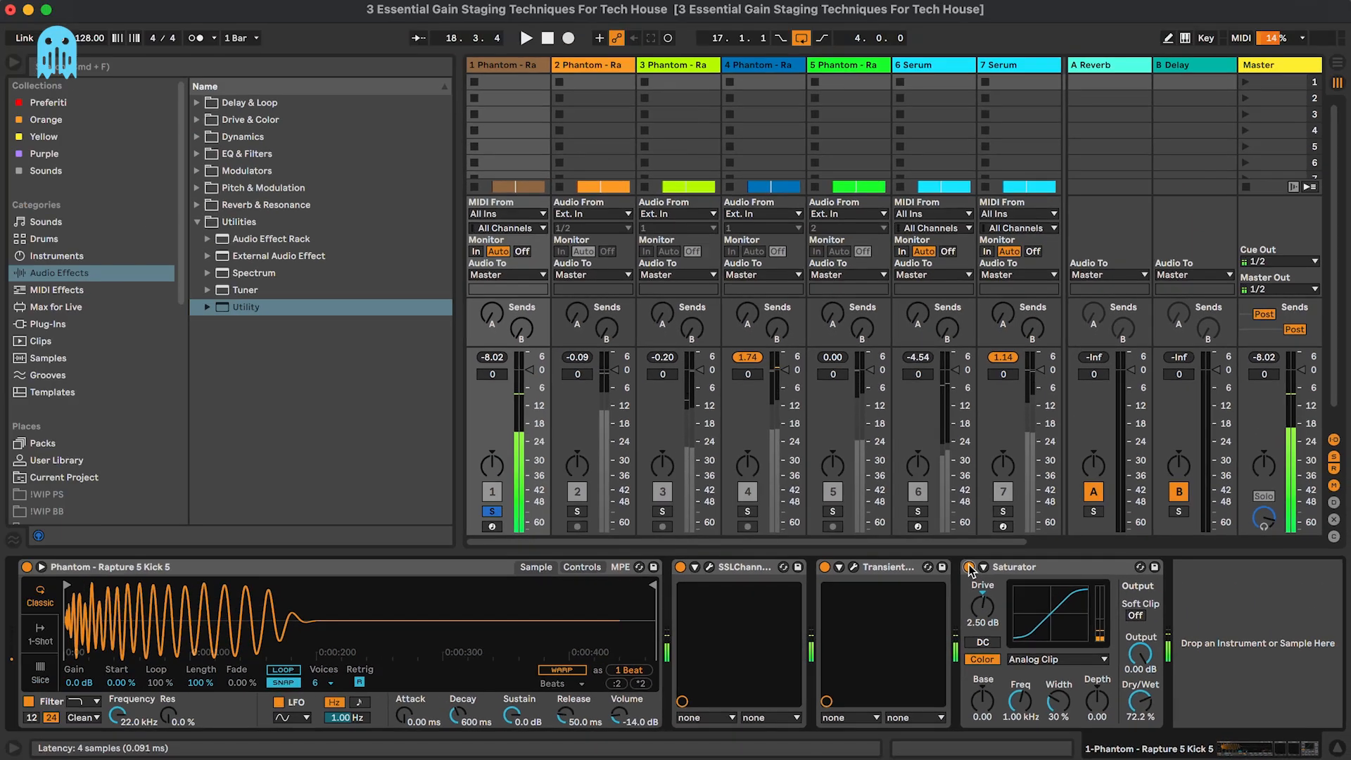
pyautogui.click(494, 359)
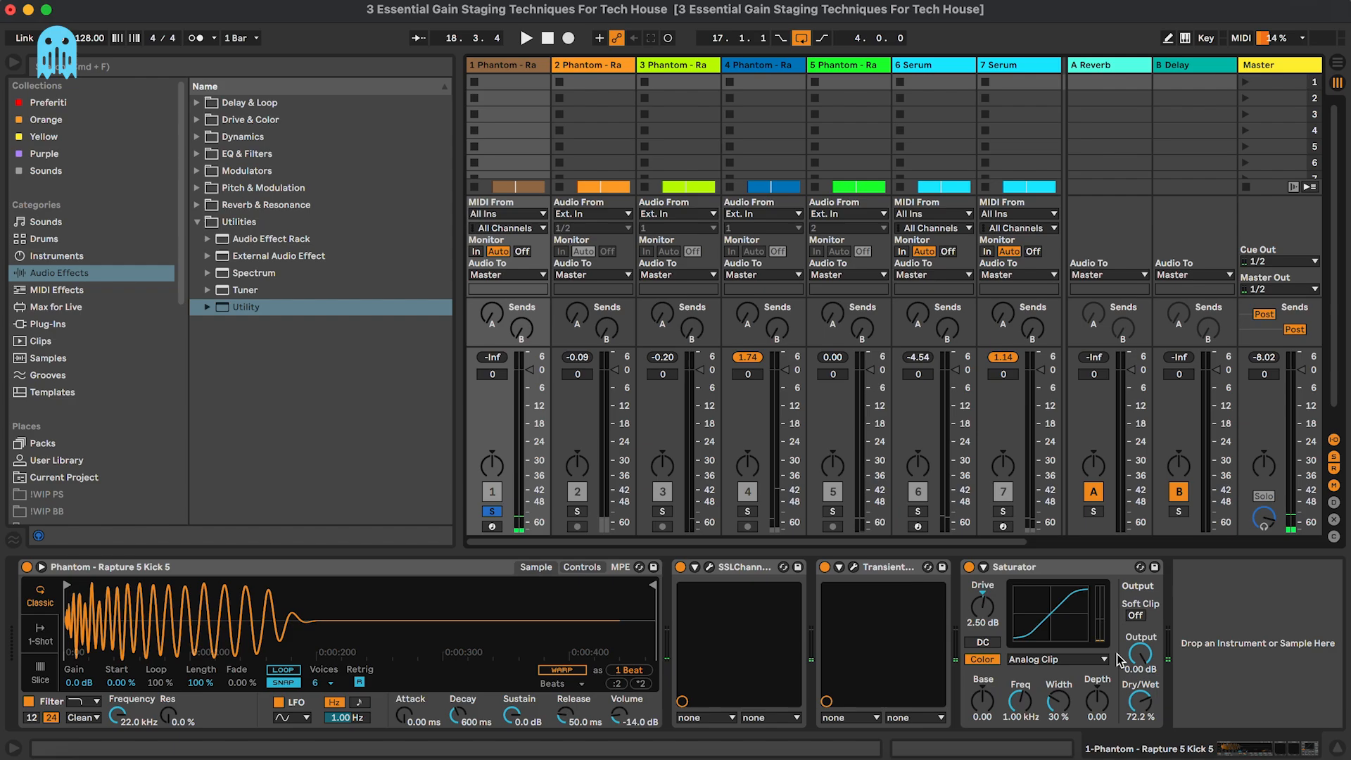
# Set the Saturator's Output on the kick track to -2 dB, checking the peak level during playback
pyautogui.click(1147, 663)
pyautogui.write('-1')
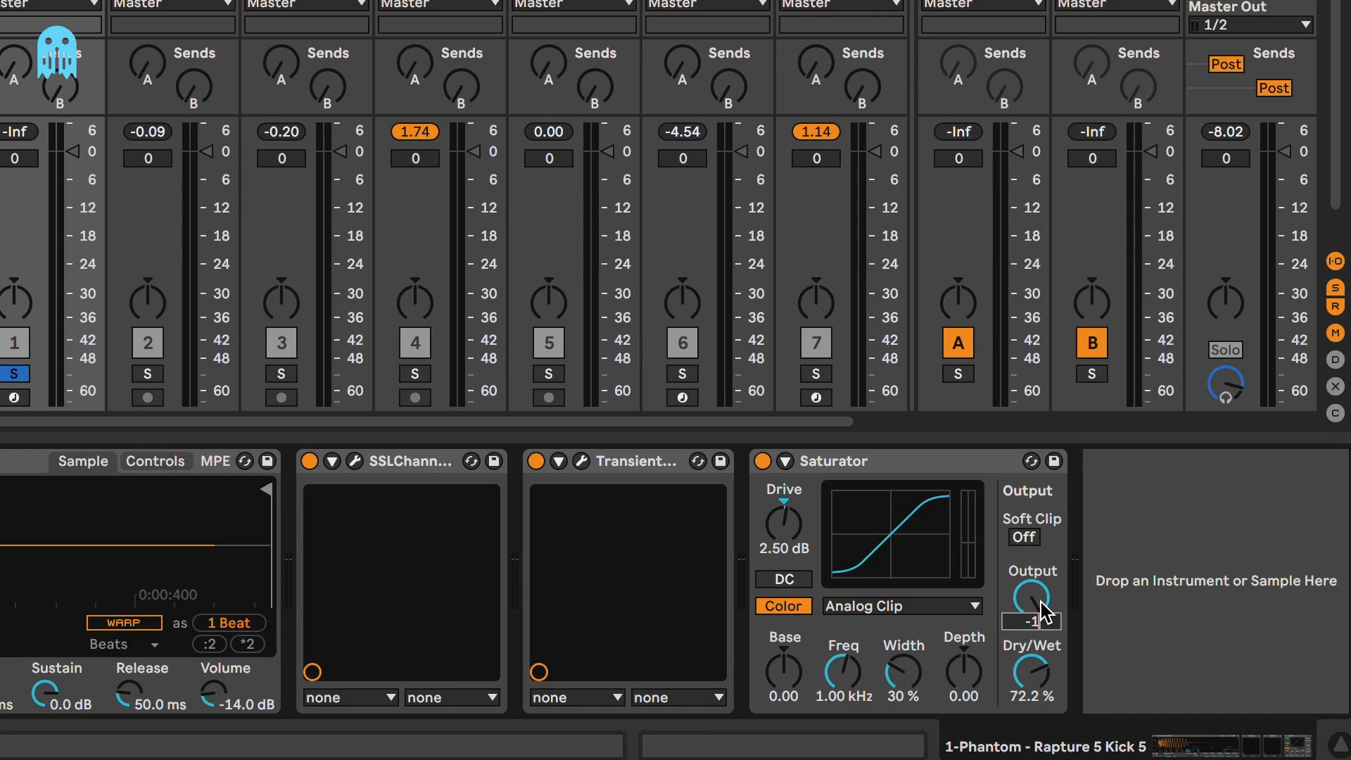
pyautogui.press('space')
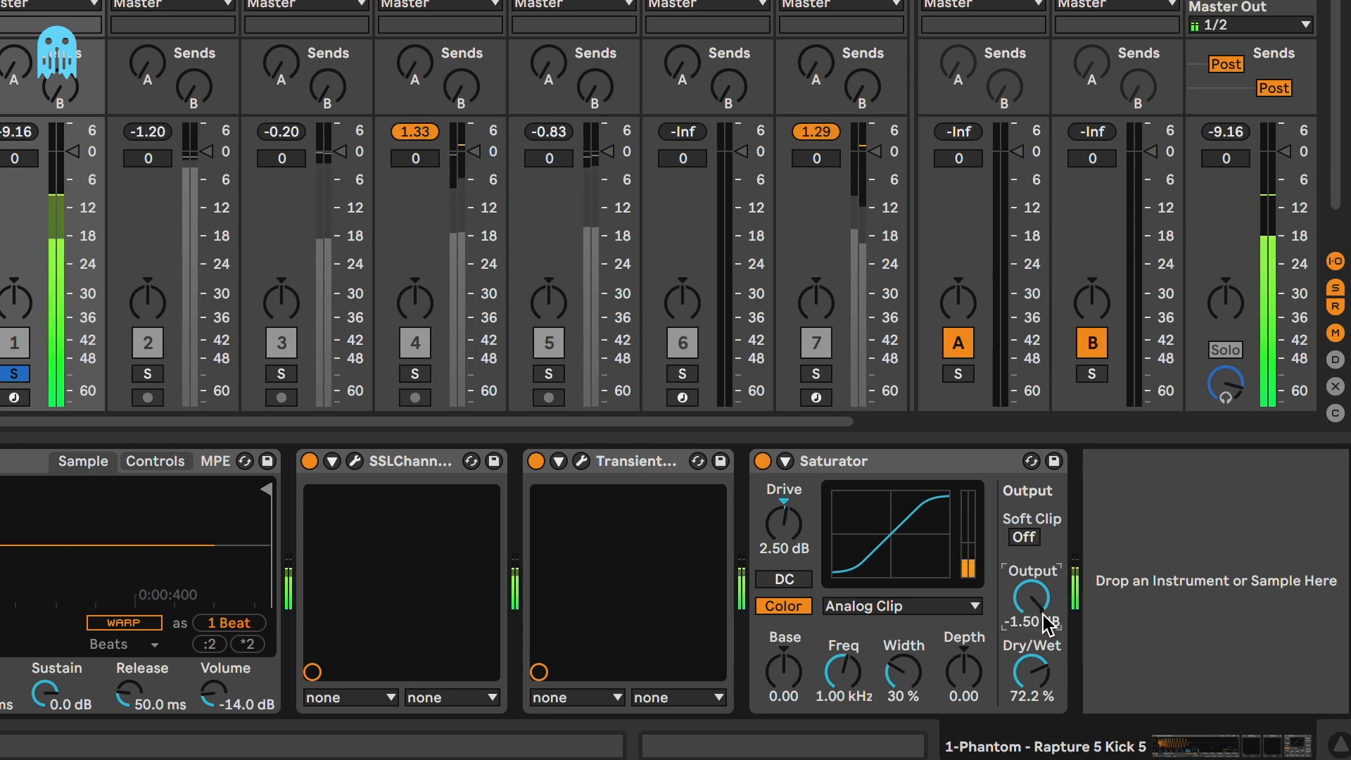
pyautogui.moveTo(1025, 606); pyautogui.dragTo(1025, 610)
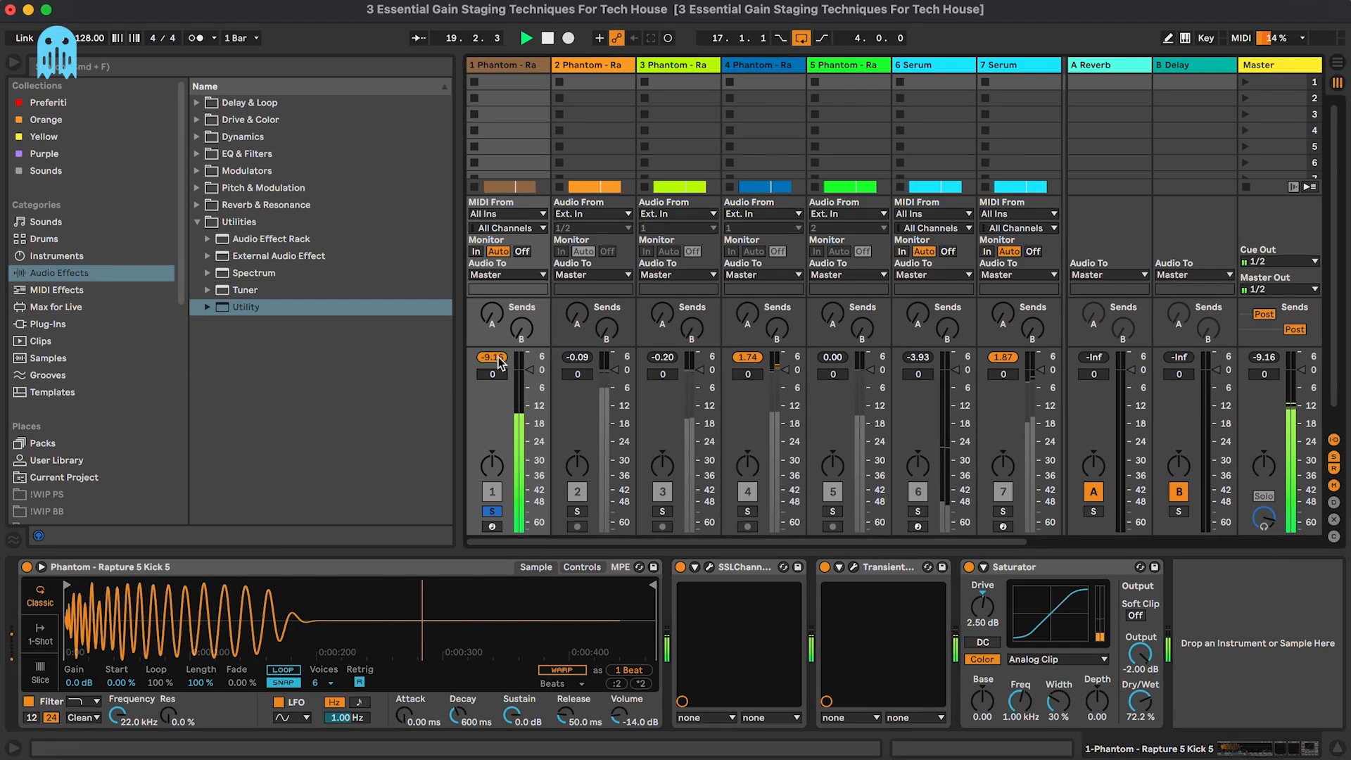
pyautogui.press('space')
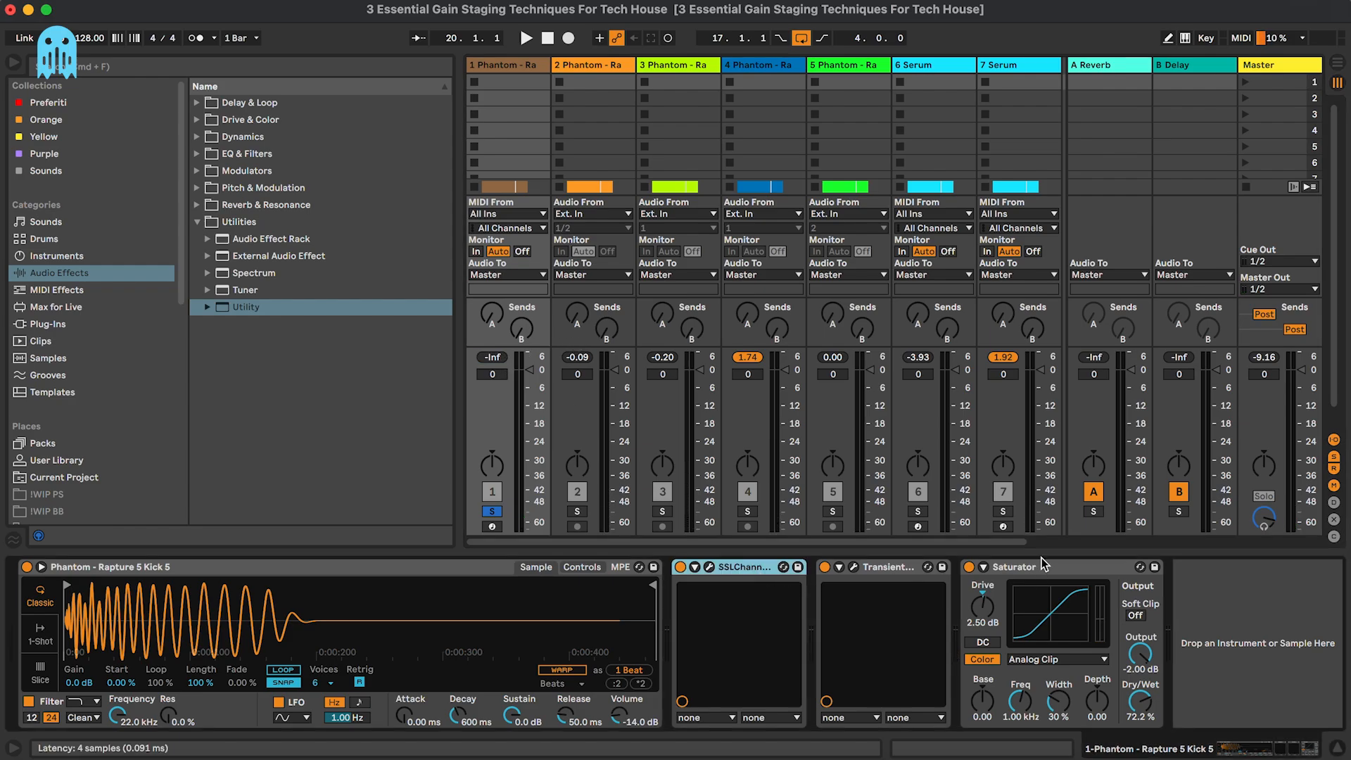
# Compare the kick's peak level with all three effects bypassed and reactivated during playback
pyautogui.click(987, 571)
pyautogui.press('space')
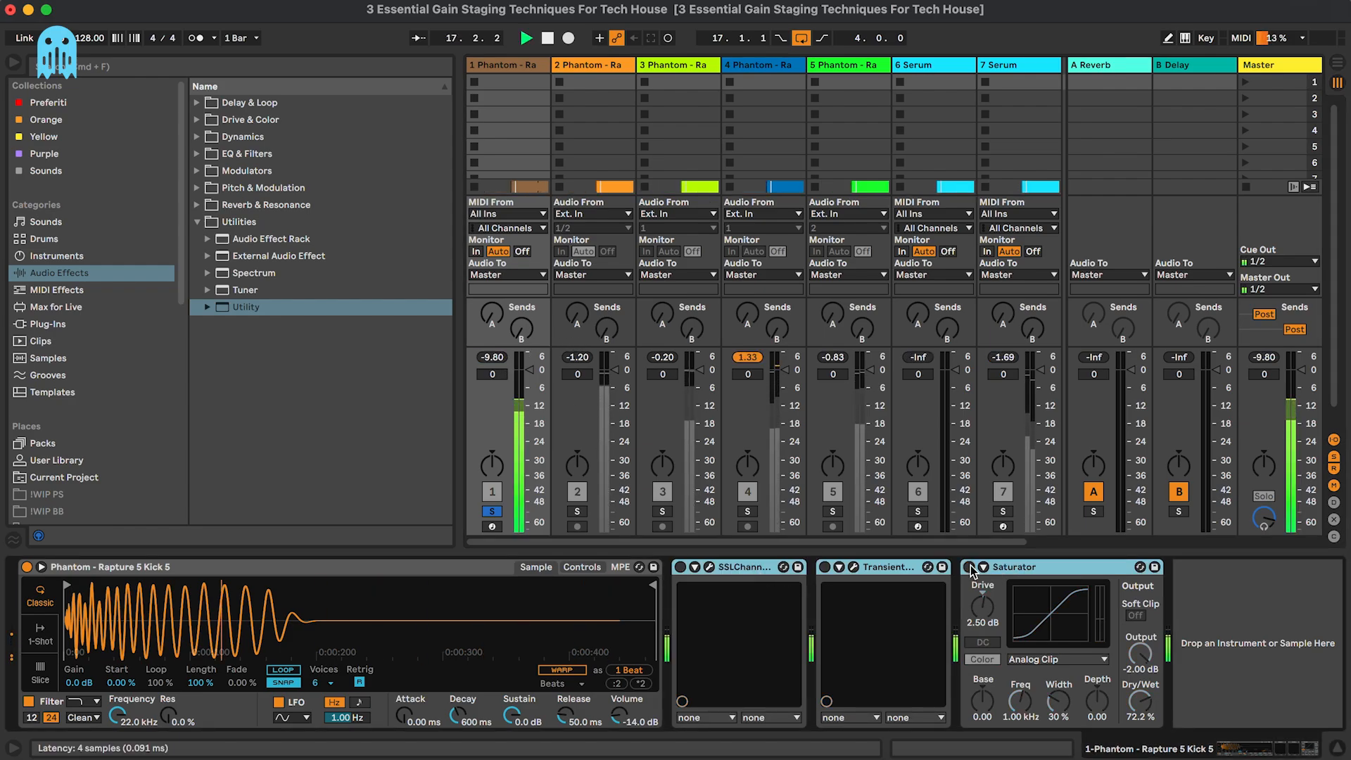
pyautogui.click(888, 568)
pyautogui.press('space')
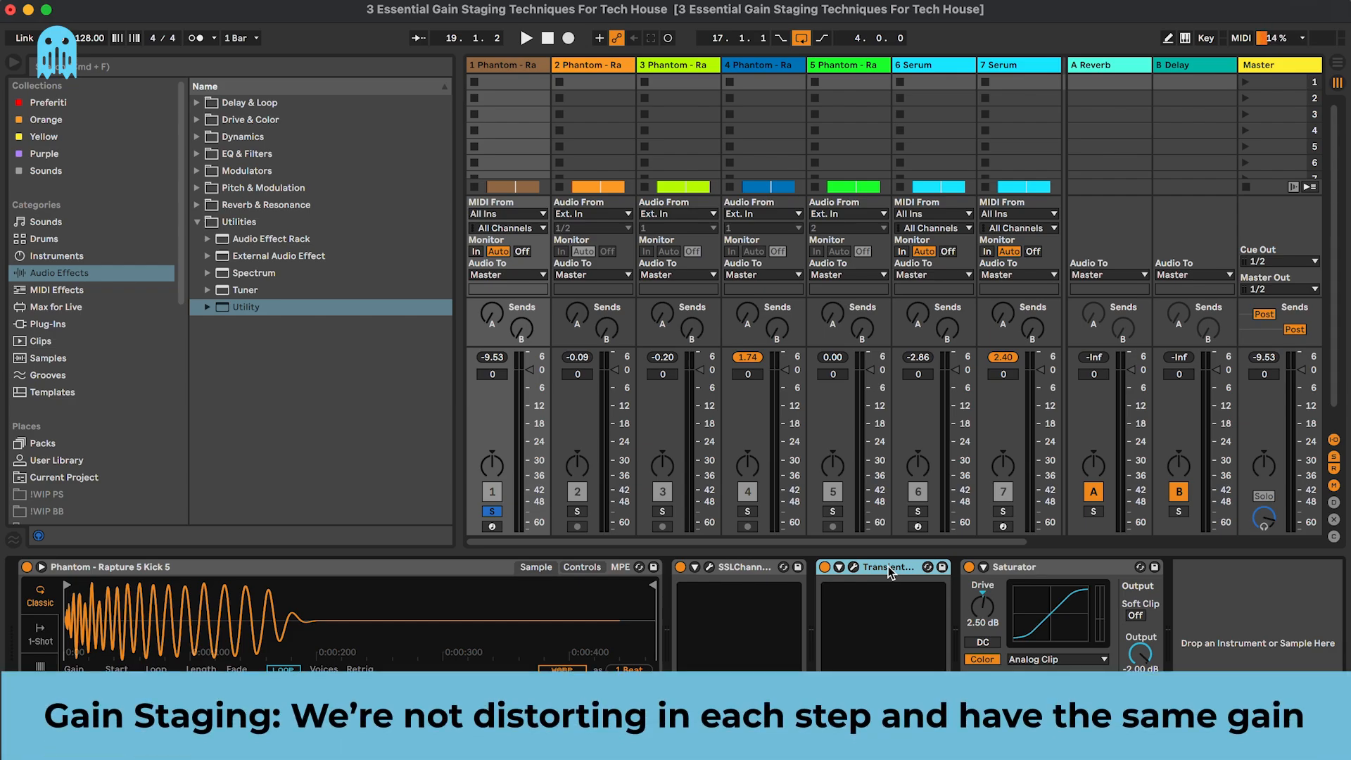
pyautogui.click(769, 570)
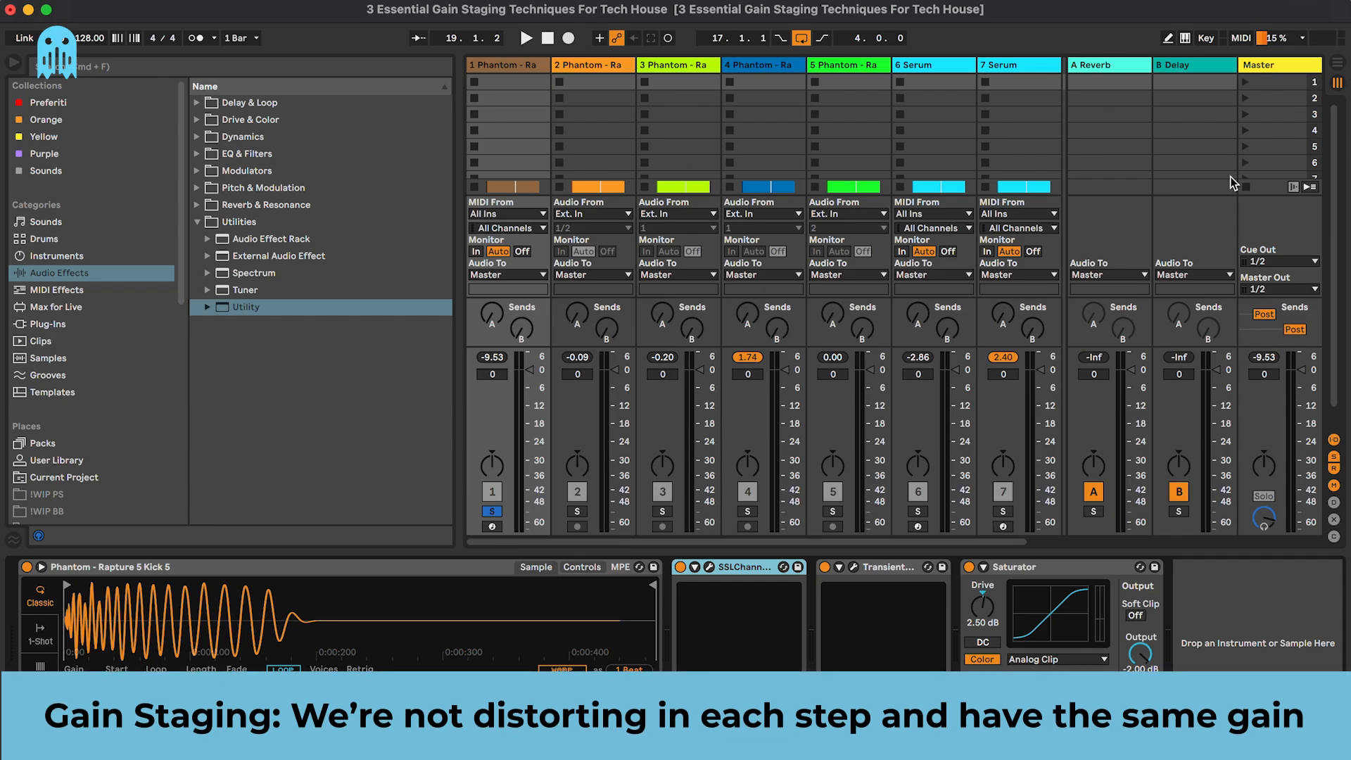
# Solo the bass loop track in the Arrangement and play its loop with the device chain displayed
pyautogui.press('Tab')
pyautogui.click(1128, 237)
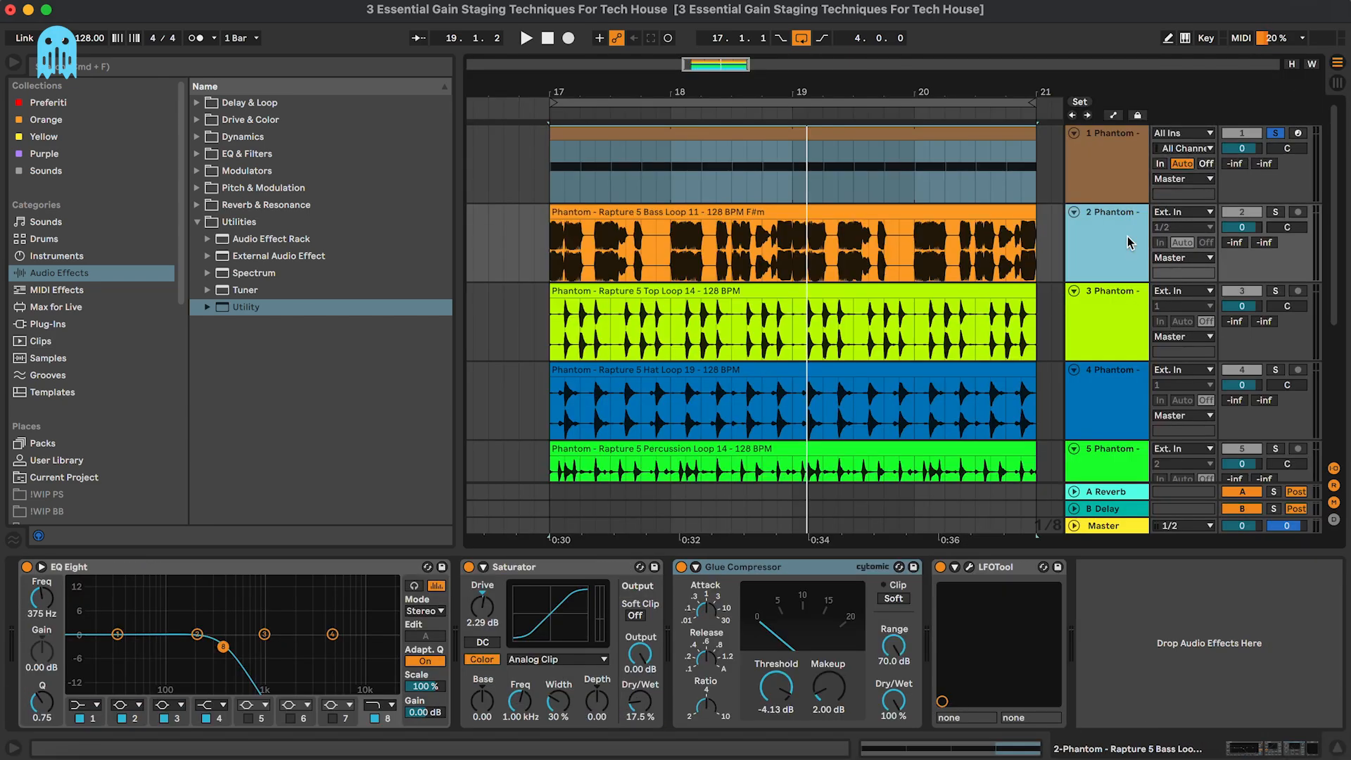
pyautogui.click(993, 209)
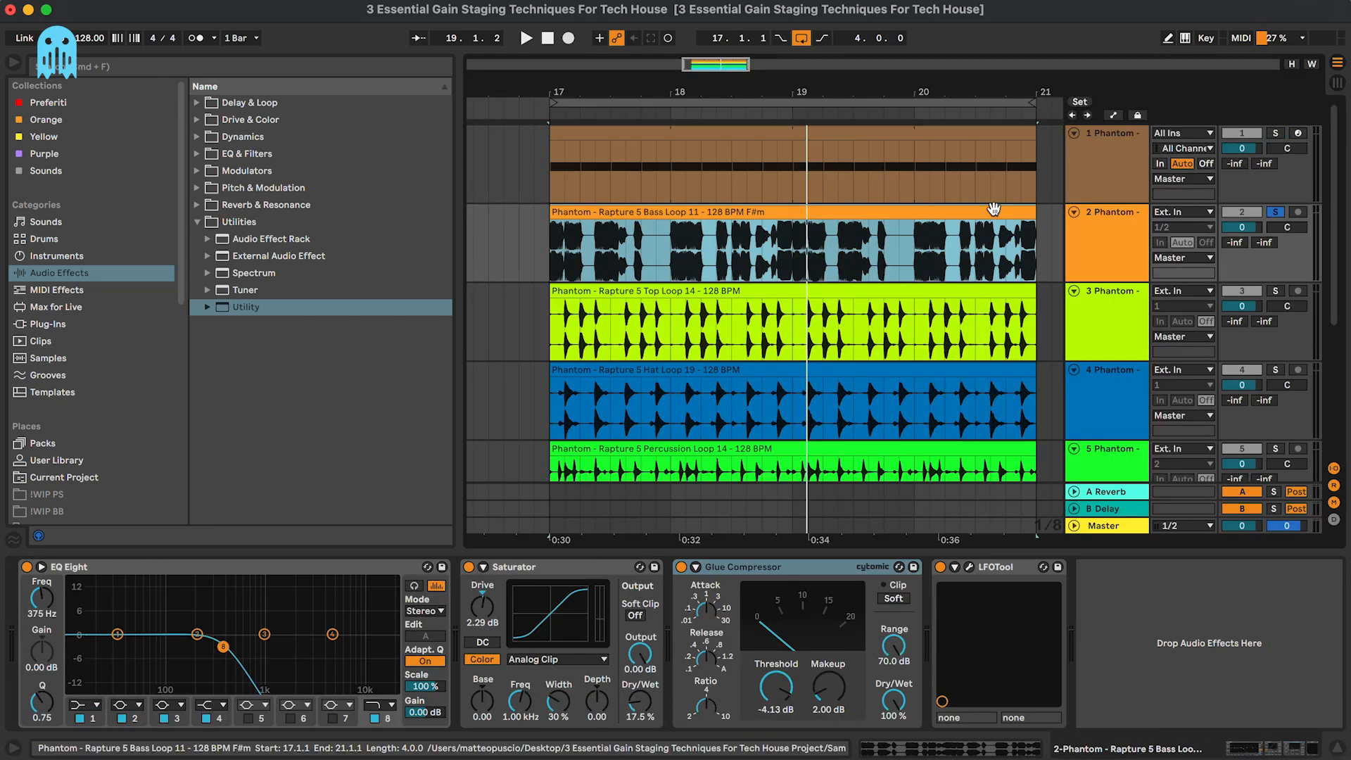
pyautogui.press('space')
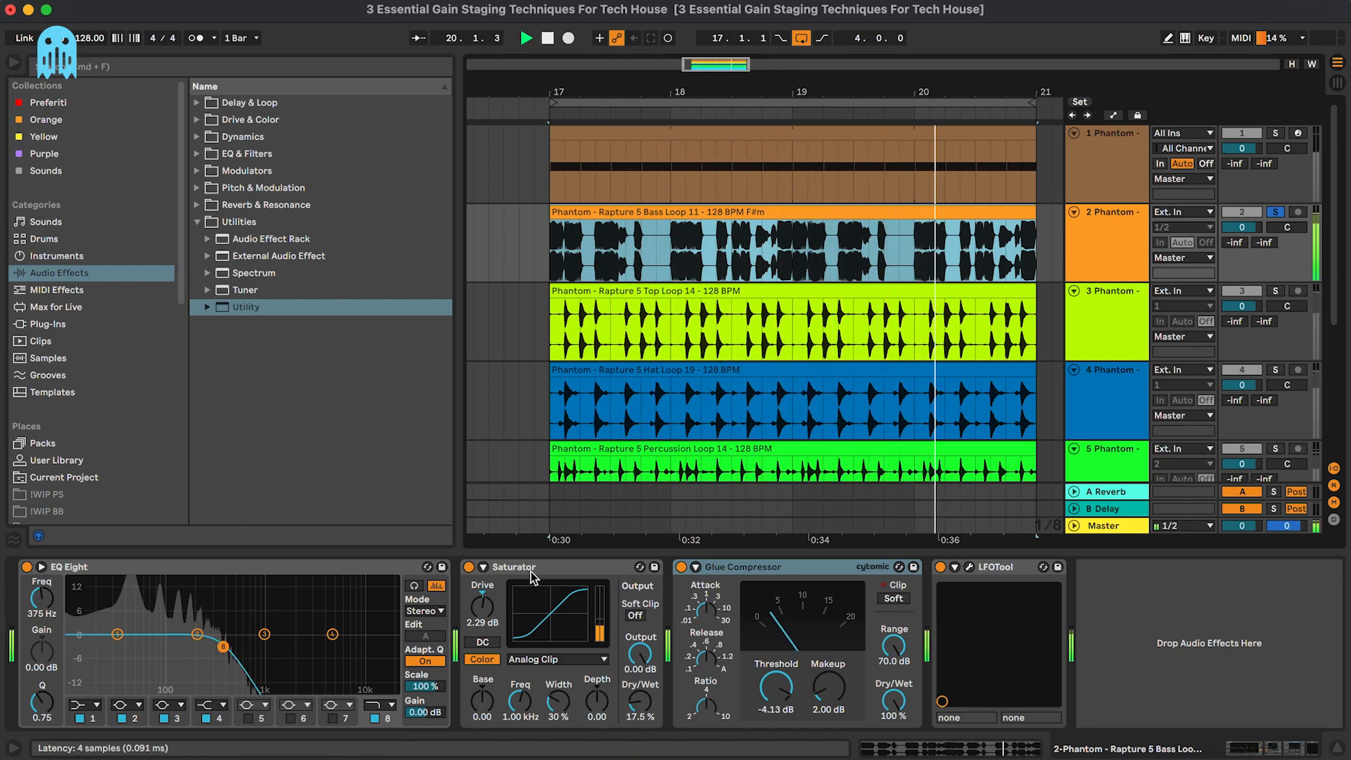
# Bypass the Glue Compressor and LFOTool on the bass track and check its peak level in the Session mixer
pyautogui.press('Tab')
pyautogui.click(681, 567)
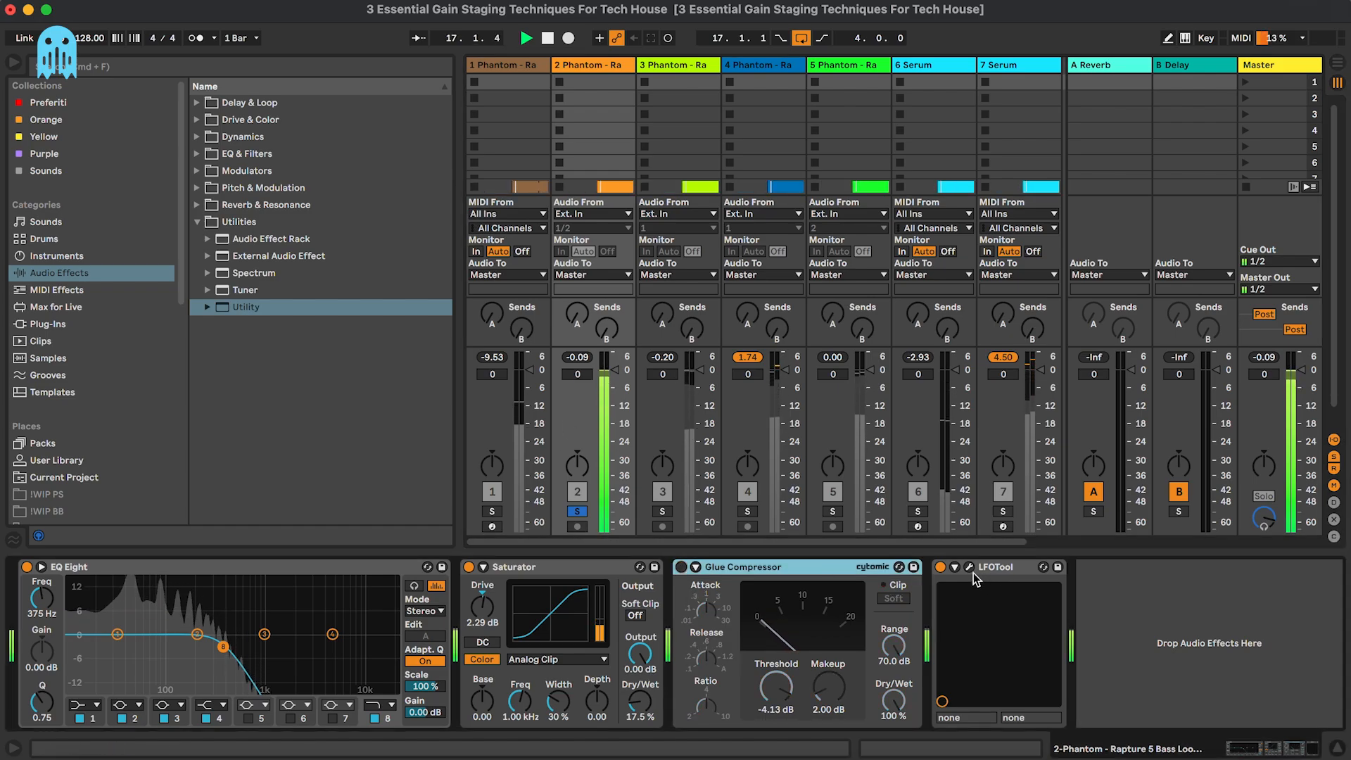
pyautogui.click(941, 567)
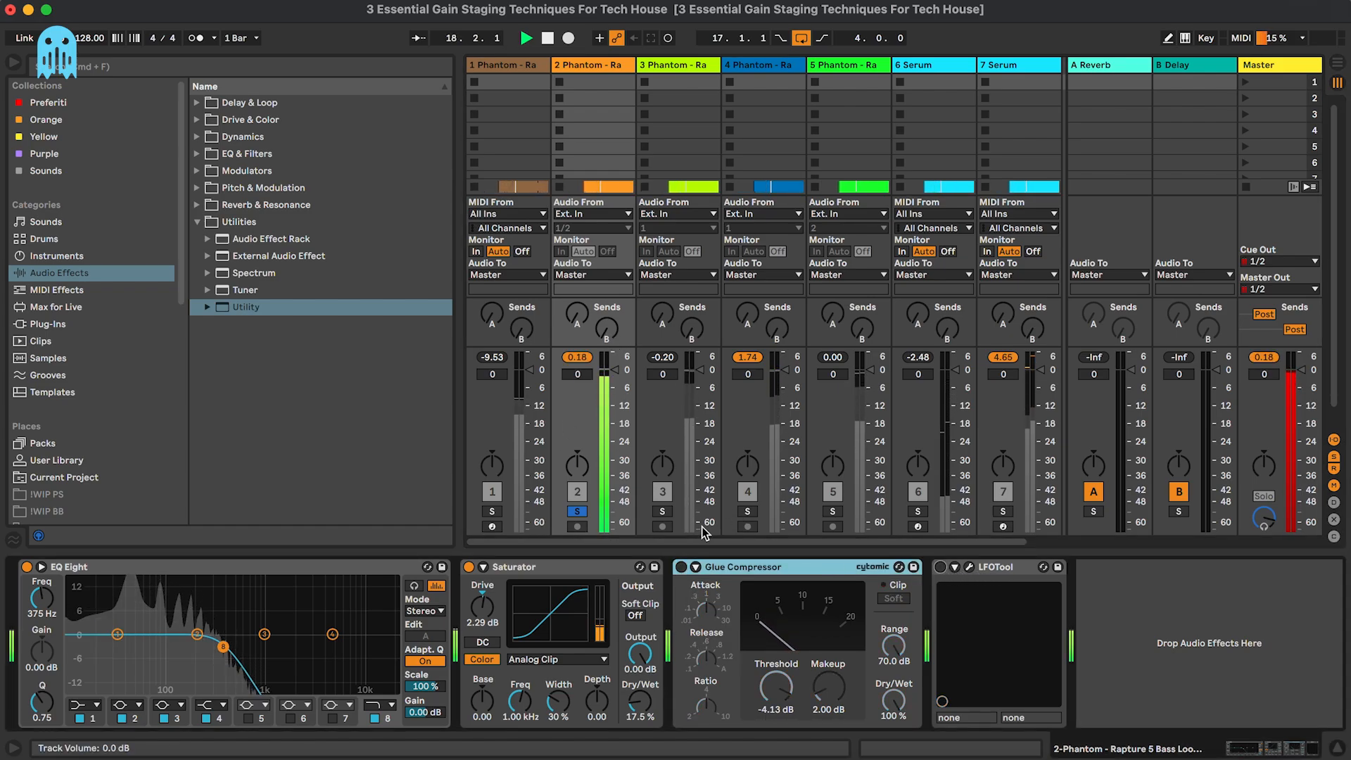
pyautogui.click(587, 357)
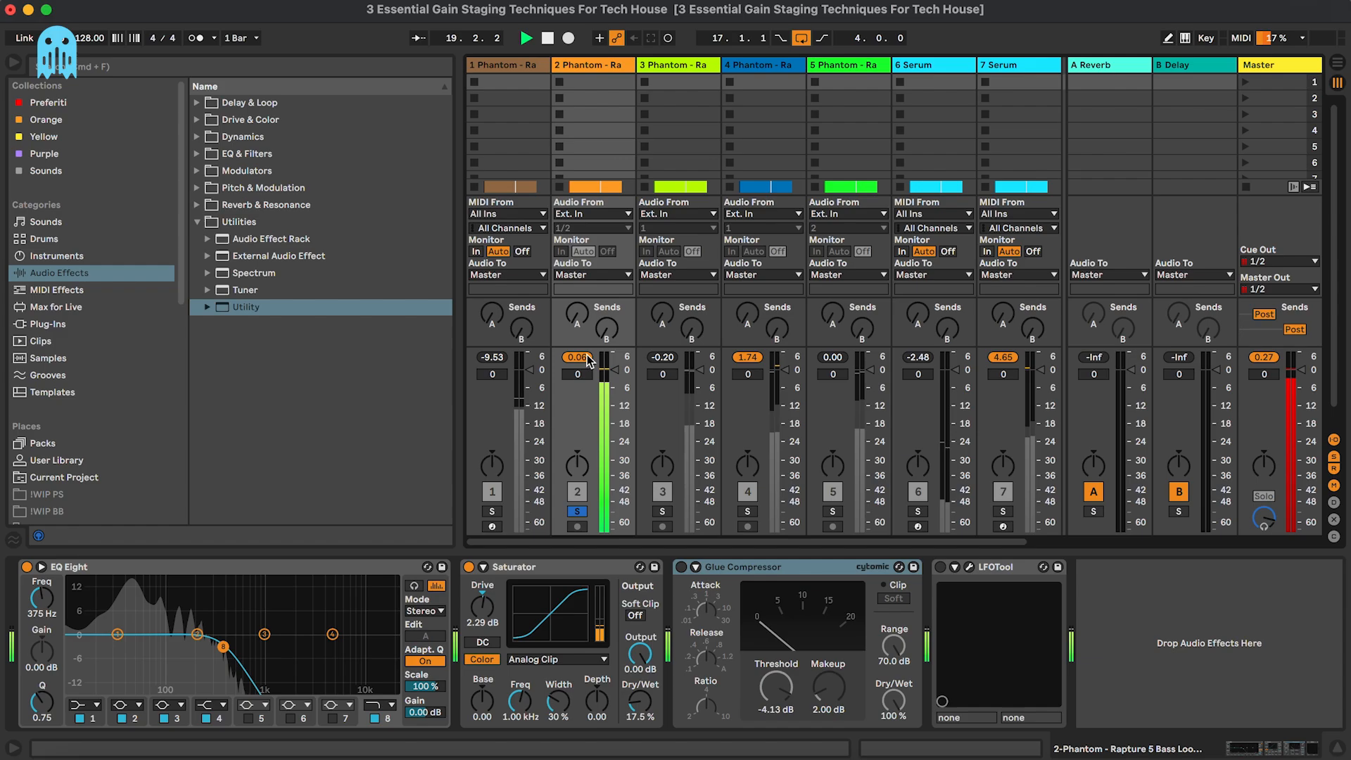
pyautogui.press('space')
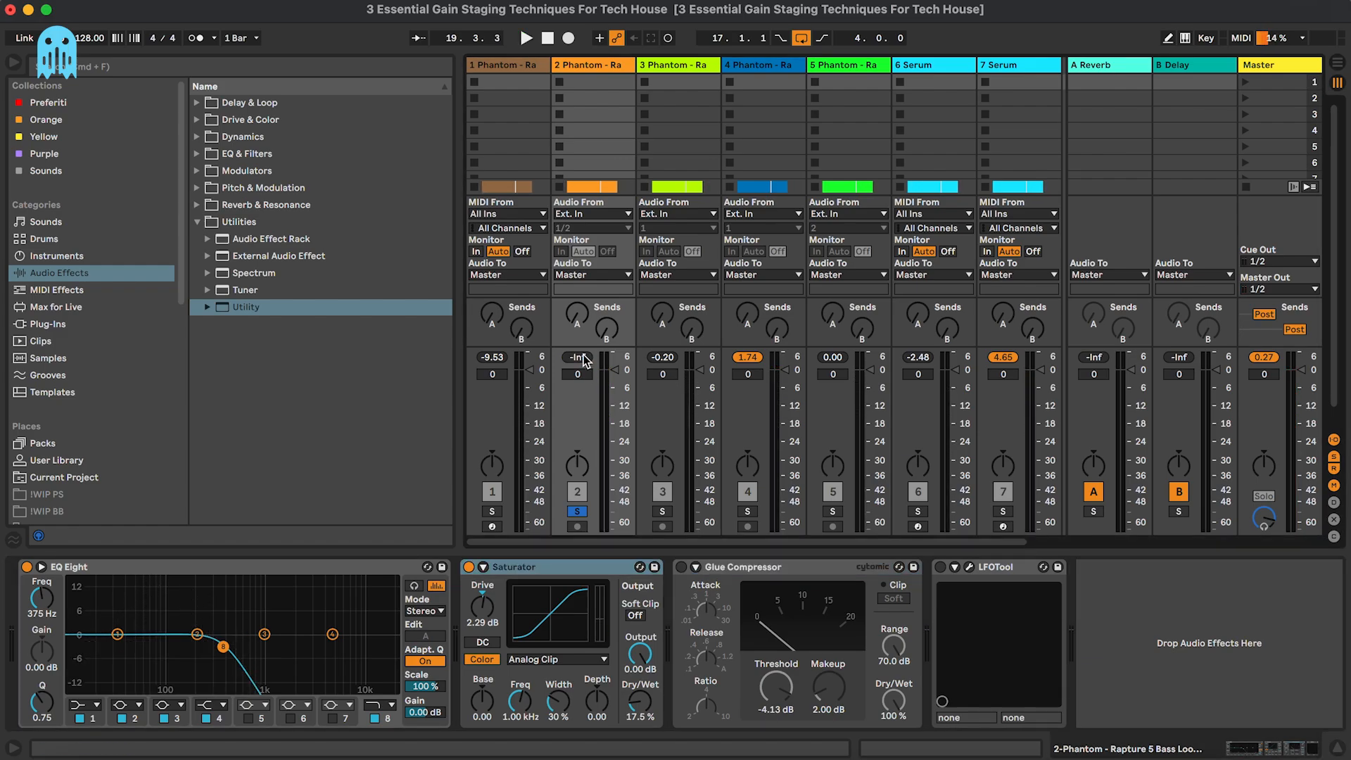
pyautogui.click(762, 568)
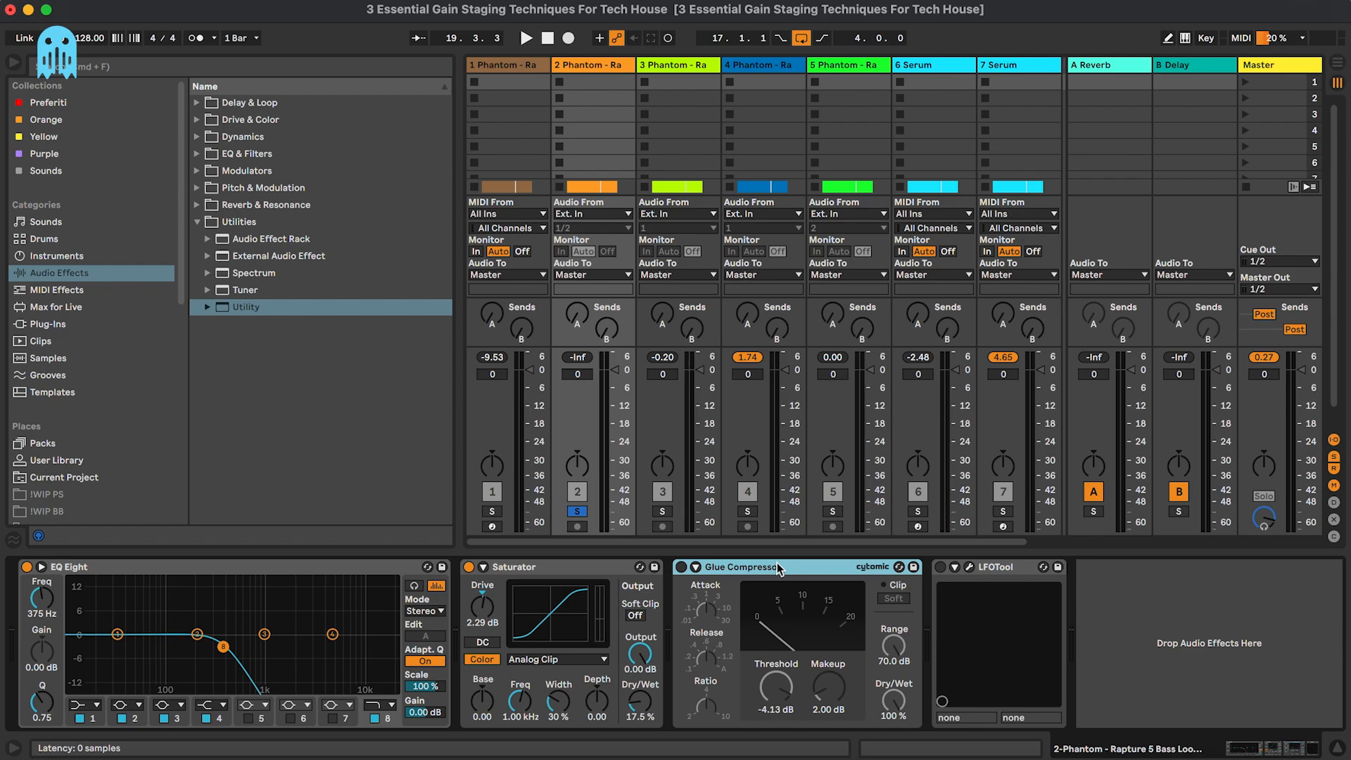
# Bypass the Saturator and EQ Eight on the bass track and lower the bass clip's Gain to -9.25 dB
pyautogui.click(594, 566)
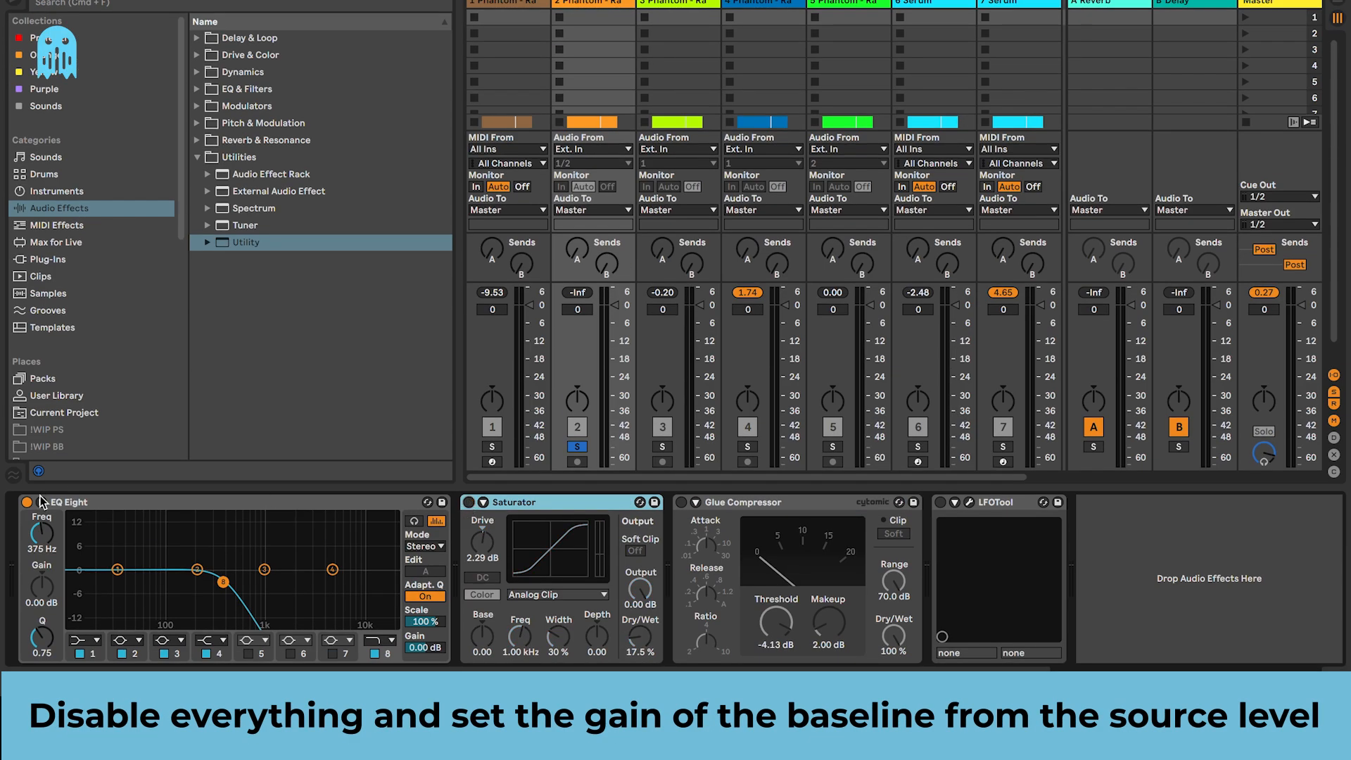
pyautogui.click(27, 501)
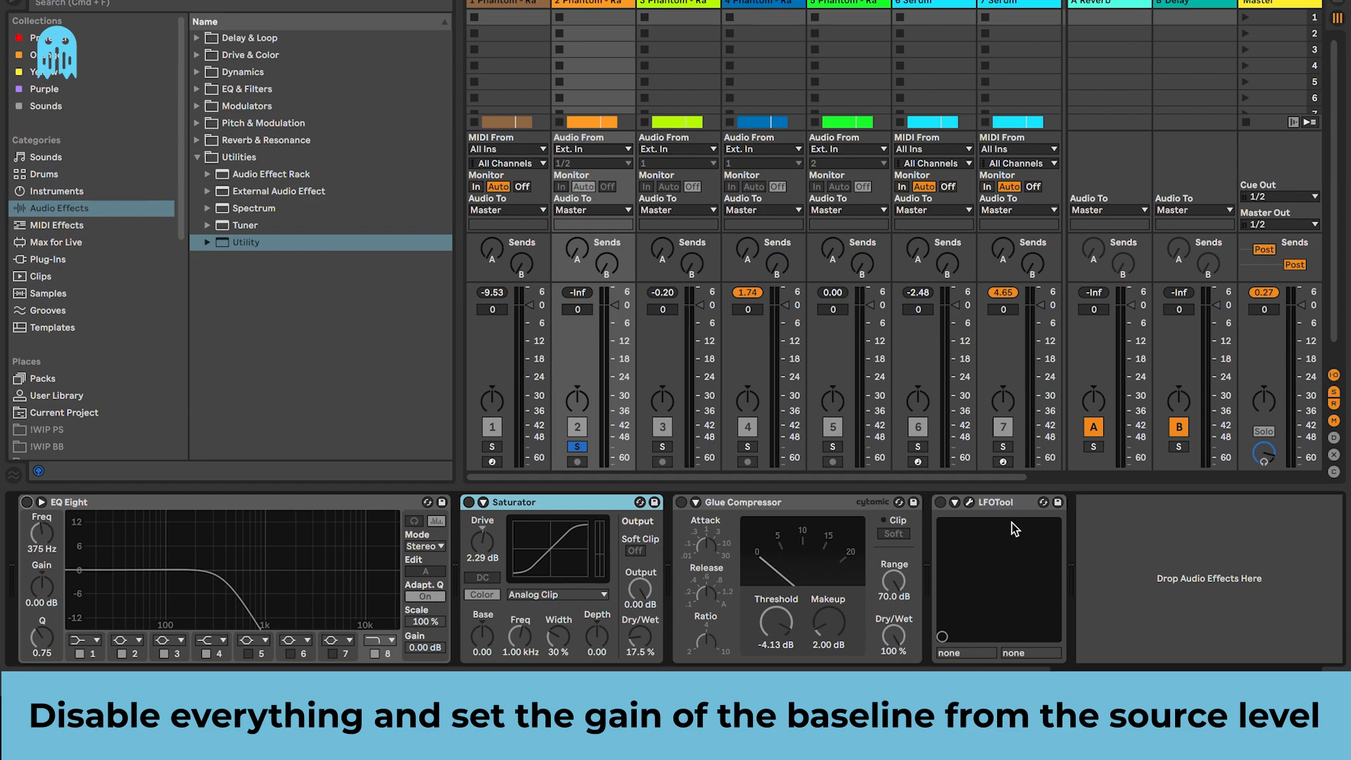
pyautogui.press('Tab')
pyautogui.click(885, 146)
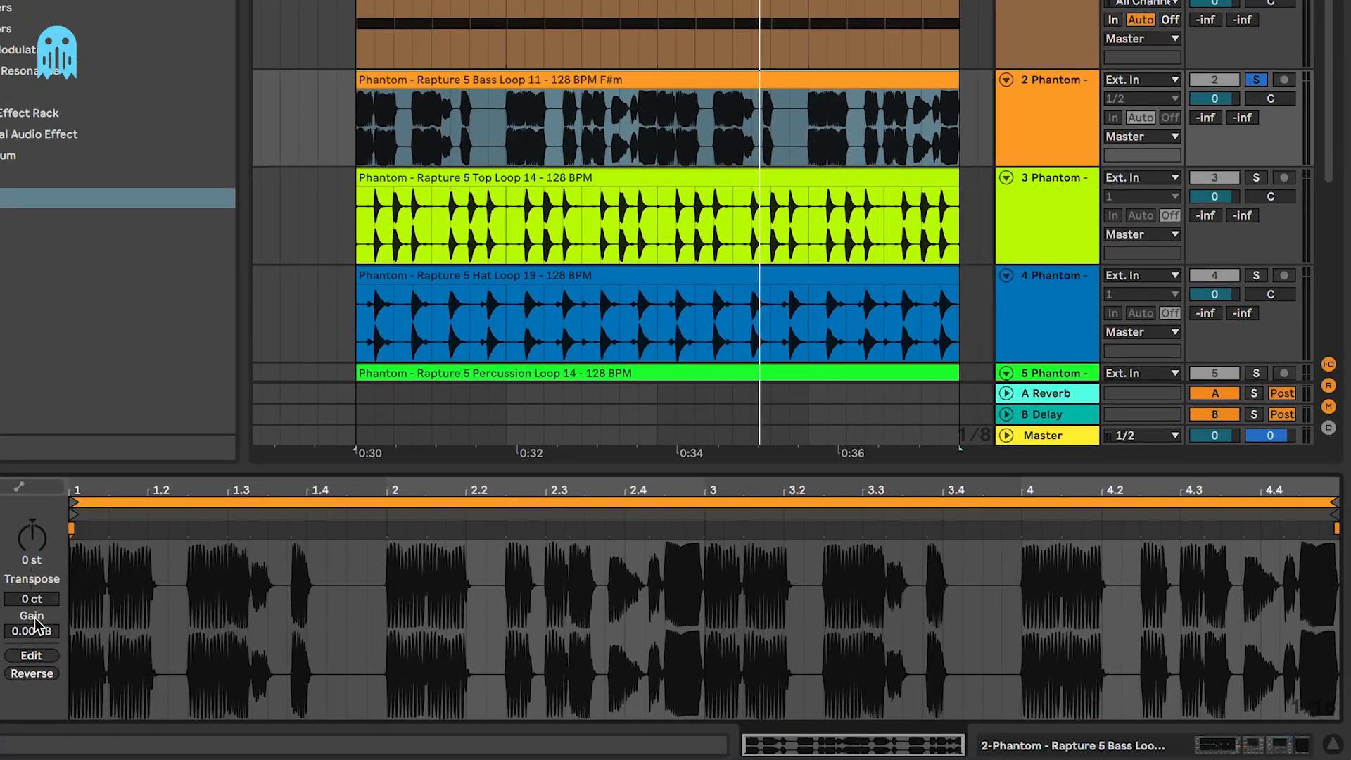
pyautogui.moveTo(32, 632); pyautogui.dragTo(31, 684)
pyautogui.press('space')
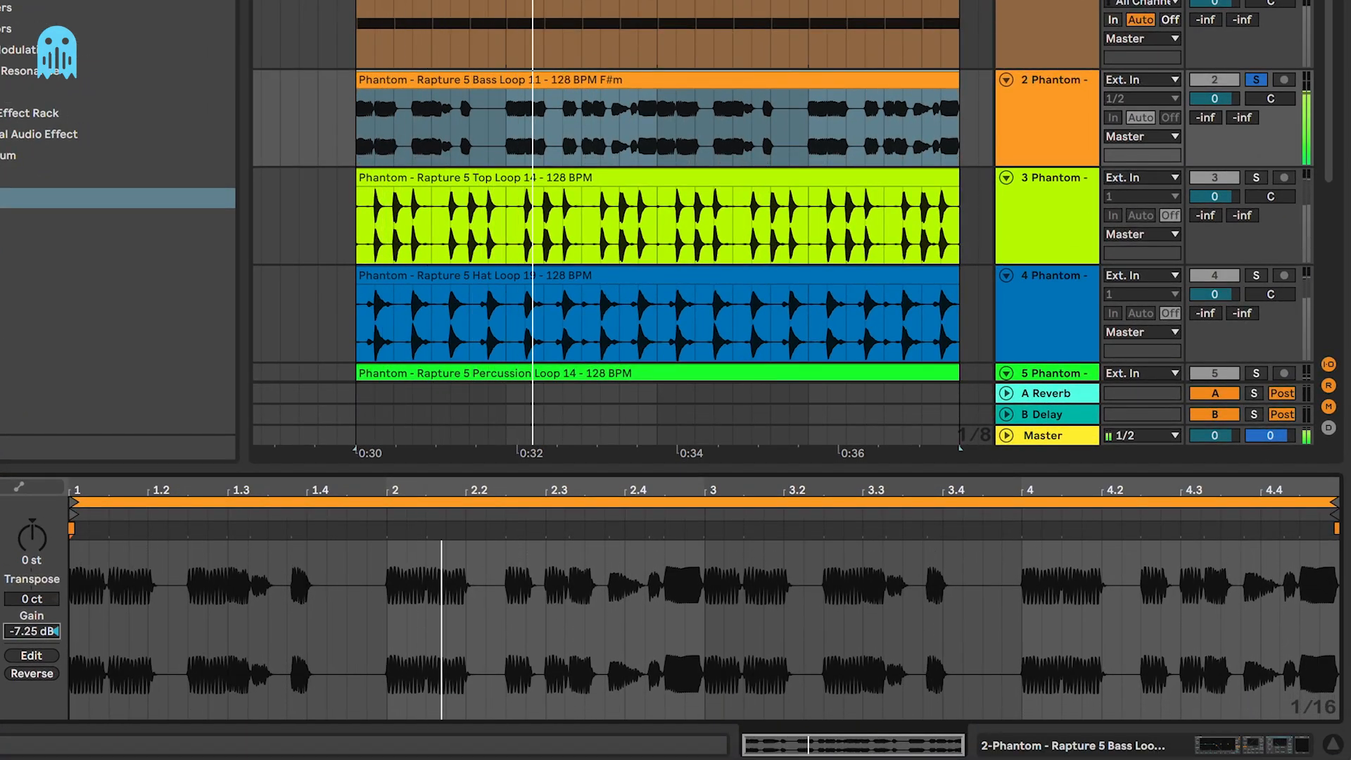
pyautogui.press('Tab')
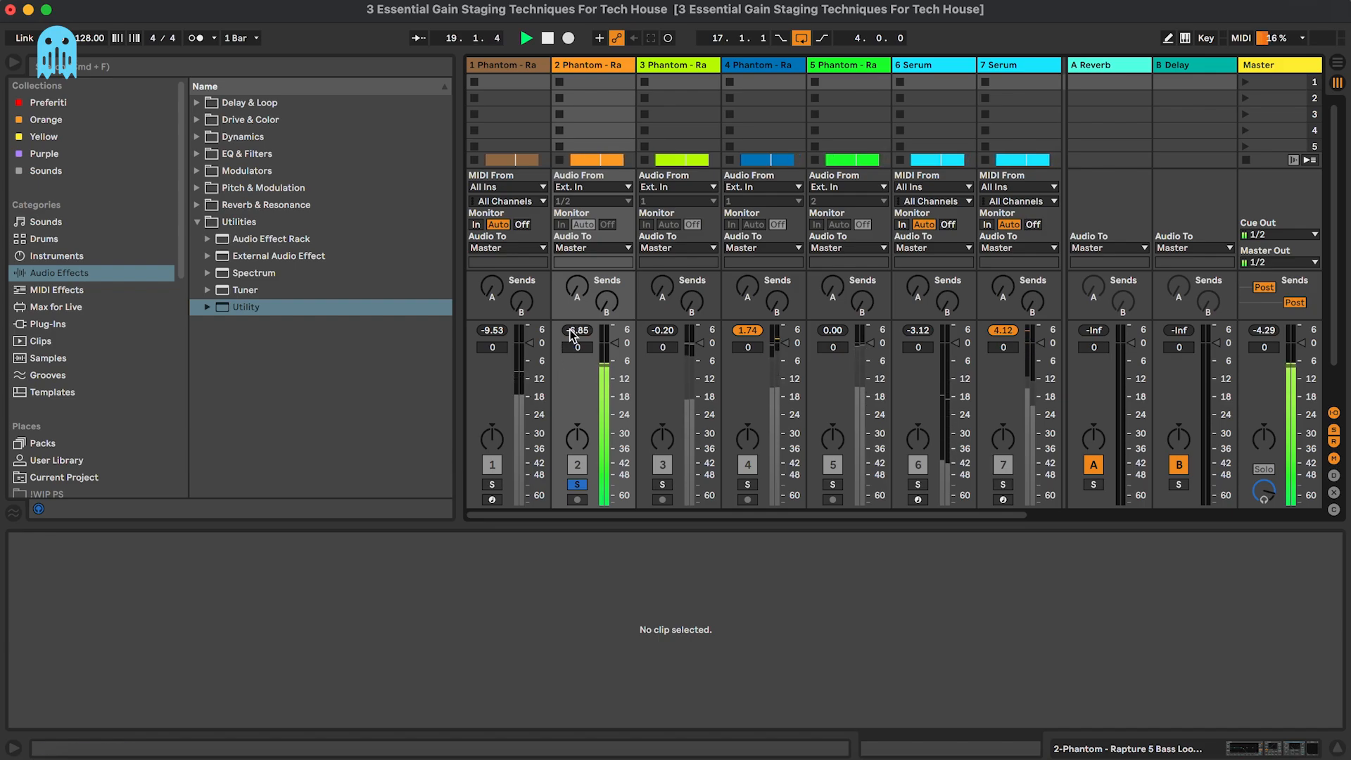
pyautogui.press('Tab')
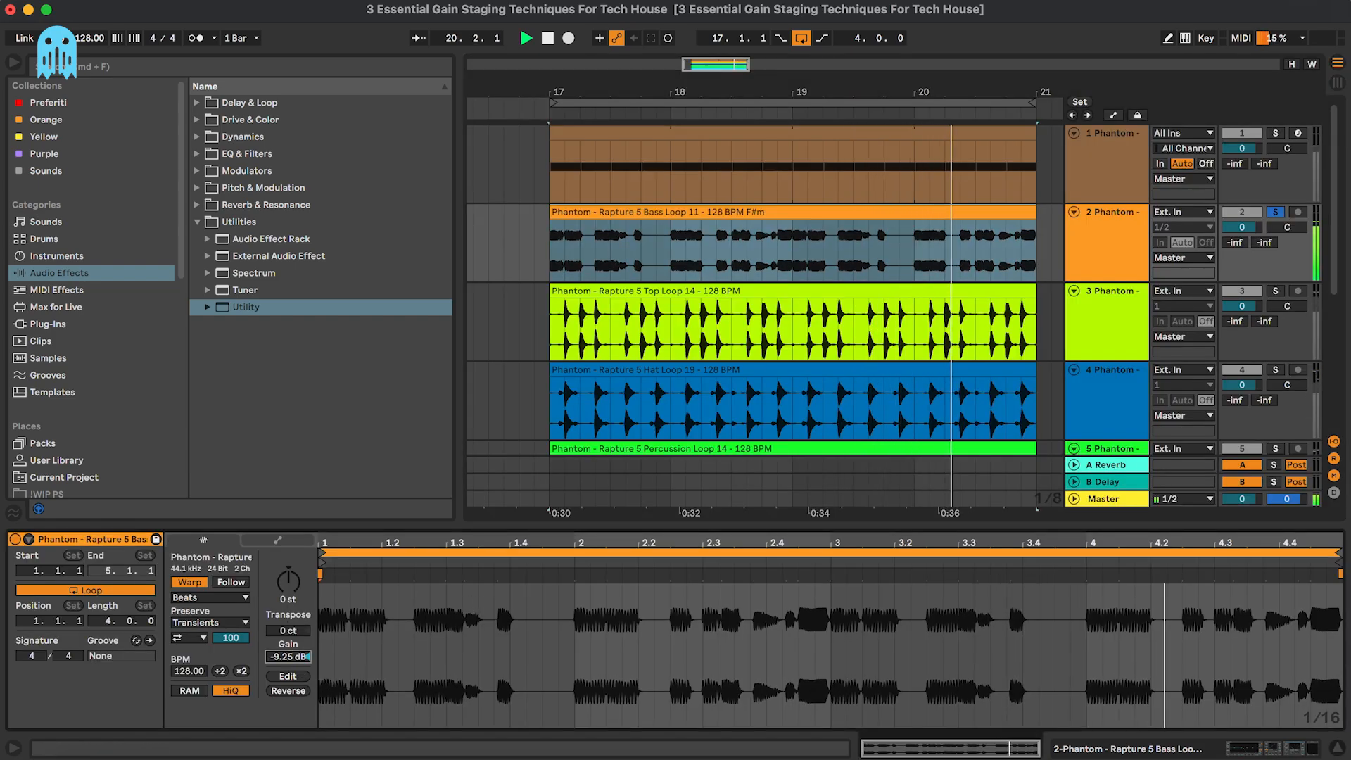
# Reset the bass track's peak reading during playback and set the bass clip's Gain to -10 dB
pyautogui.press('Tab')
pyautogui.click(587, 332)
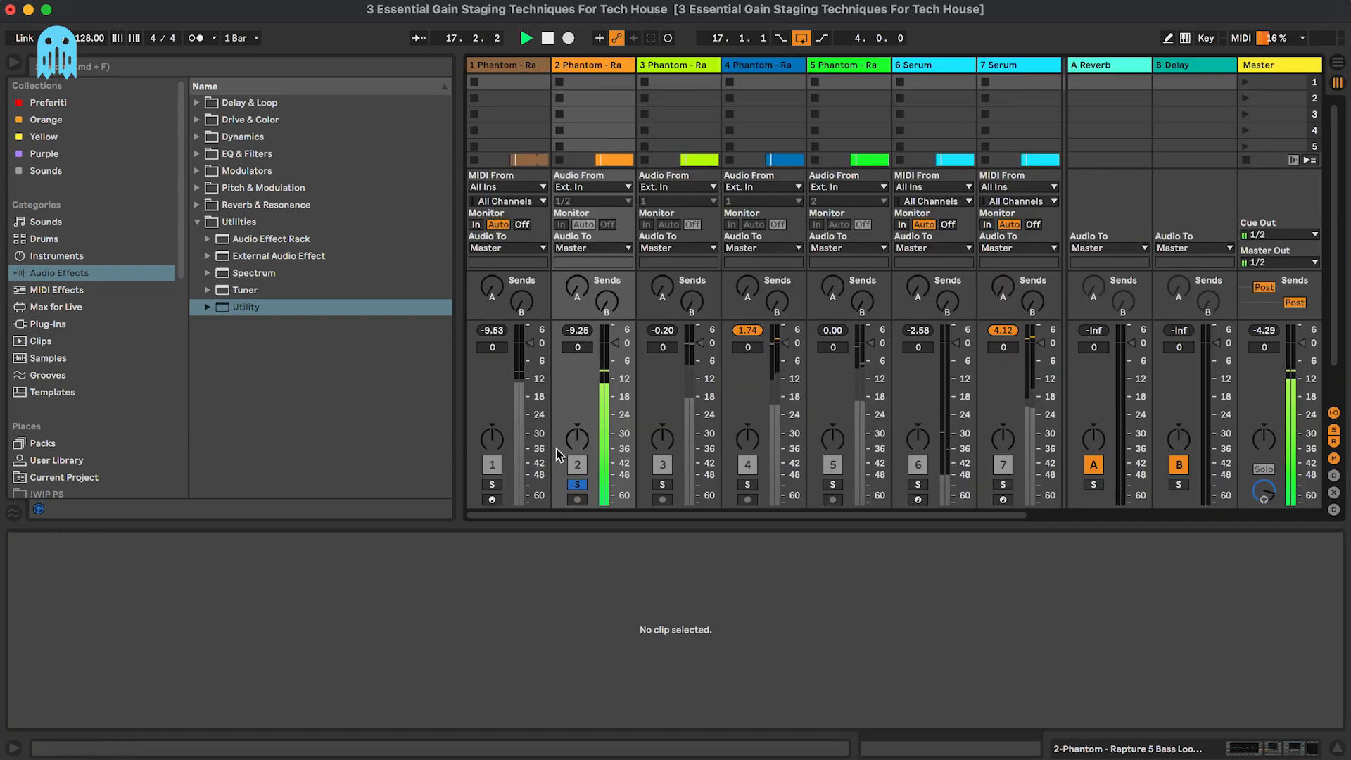
pyautogui.press('Tab')
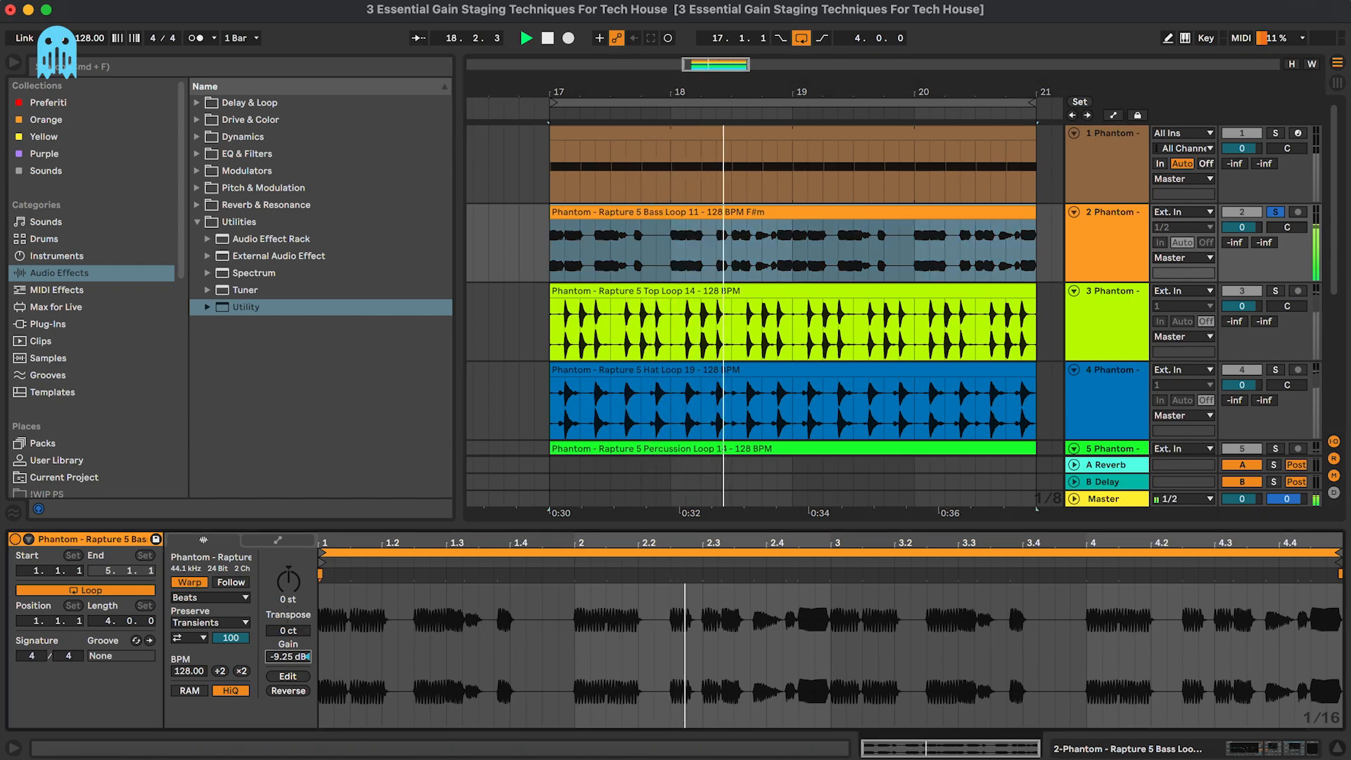
pyautogui.moveTo(284, 656); pyautogui.dragTo(284, 663)
pyautogui.press('space')
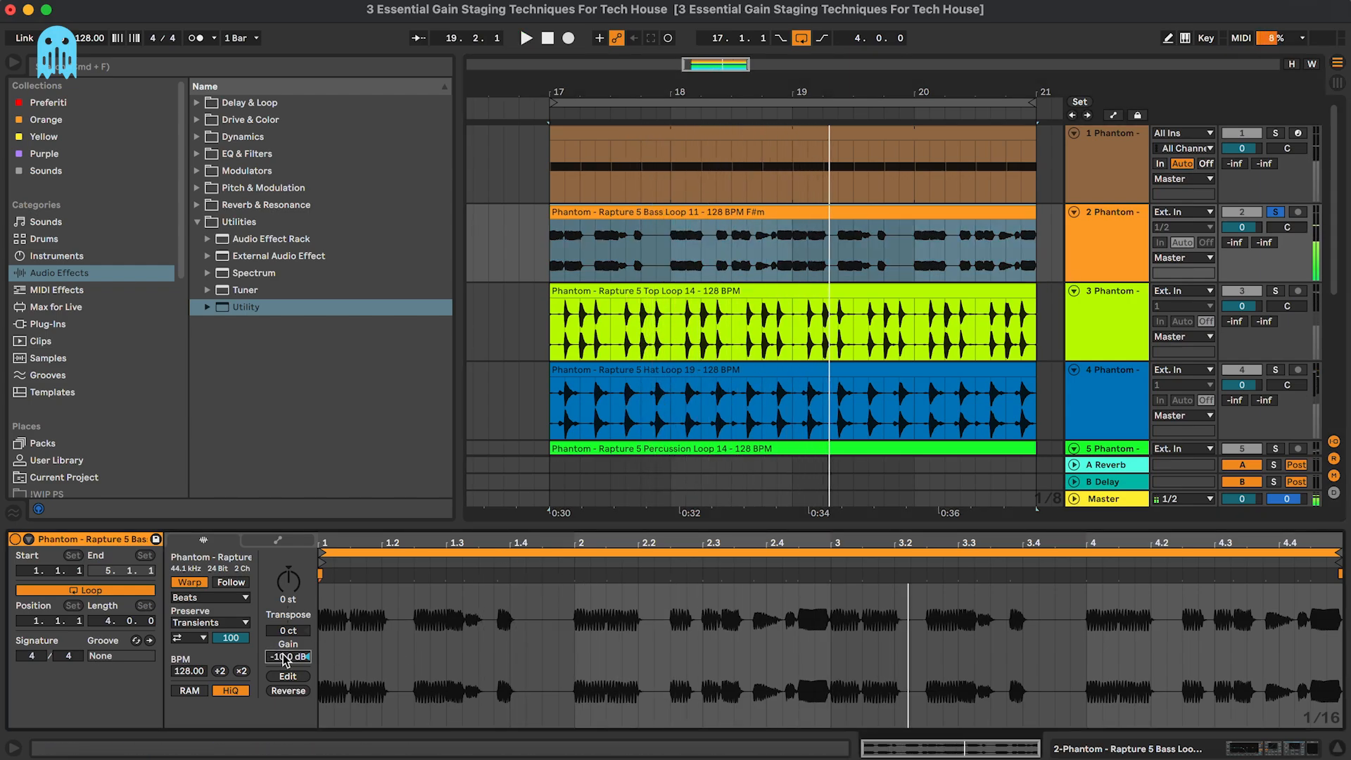
pyautogui.press('Tab')
pyautogui.press('Tab')
# Reactivate EQ Eight on the bass track and lower its high-cut frequency to 284 Hz, comparing peak levels with the EQ bypassed
pyautogui.hotkey('shift', 'Tab')
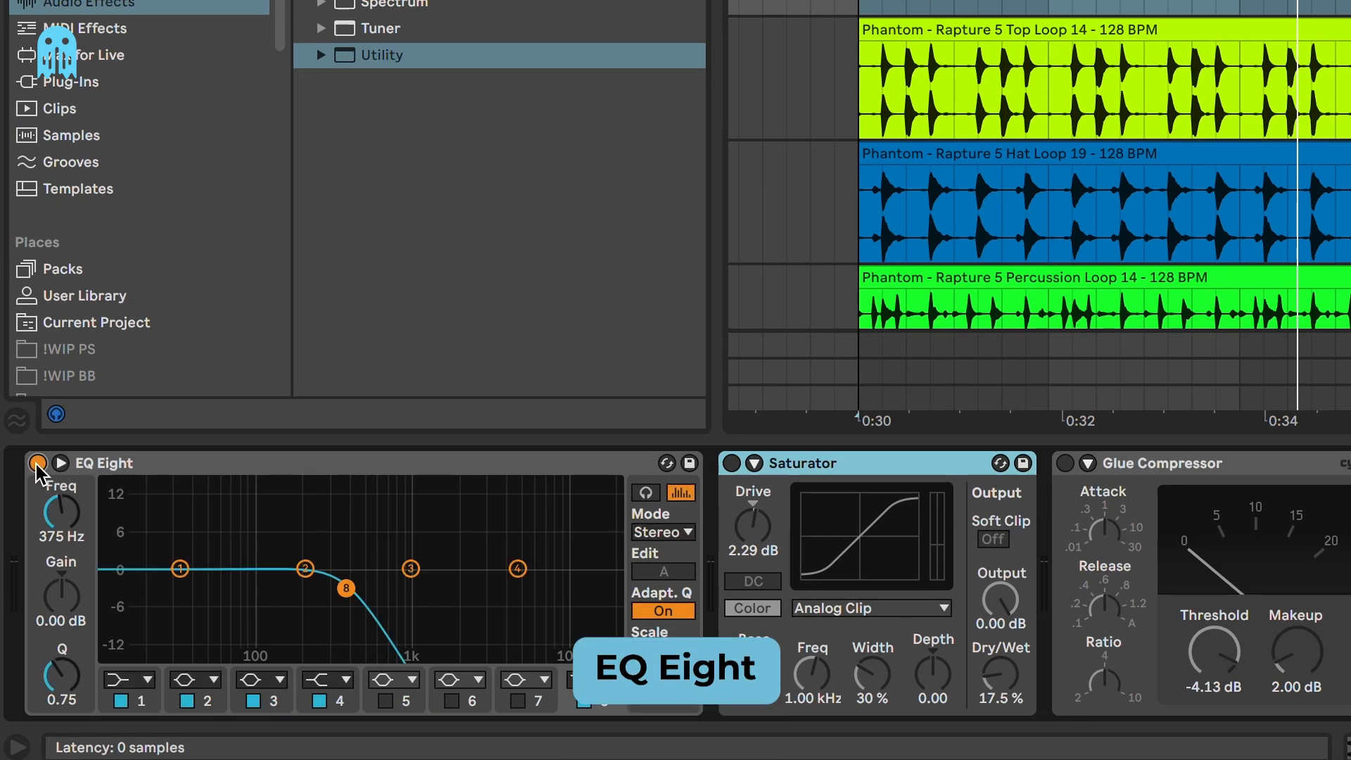
pyautogui.press('space')
pyautogui.moveTo(345, 588); pyautogui.dragTo(336, 589)
pyautogui.press('Tab')
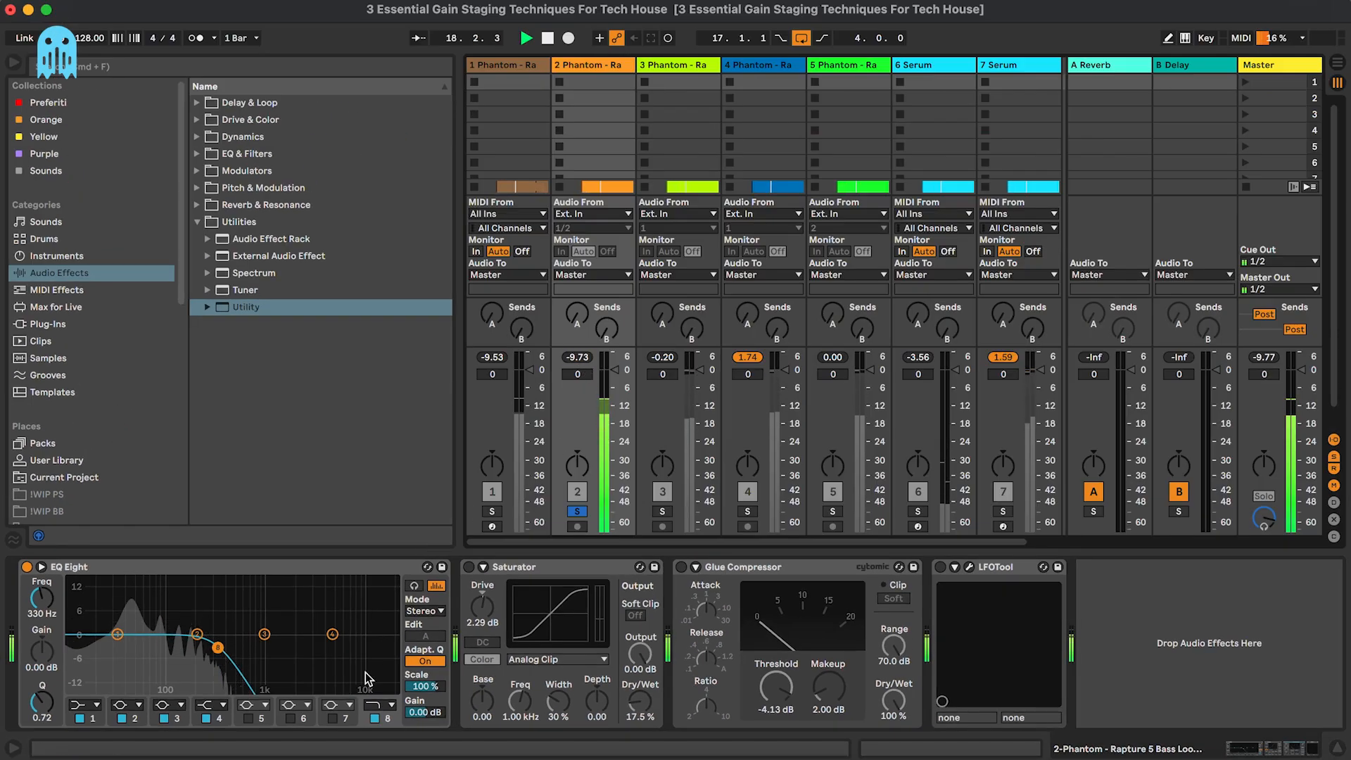
pyautogui.click(26, 567)
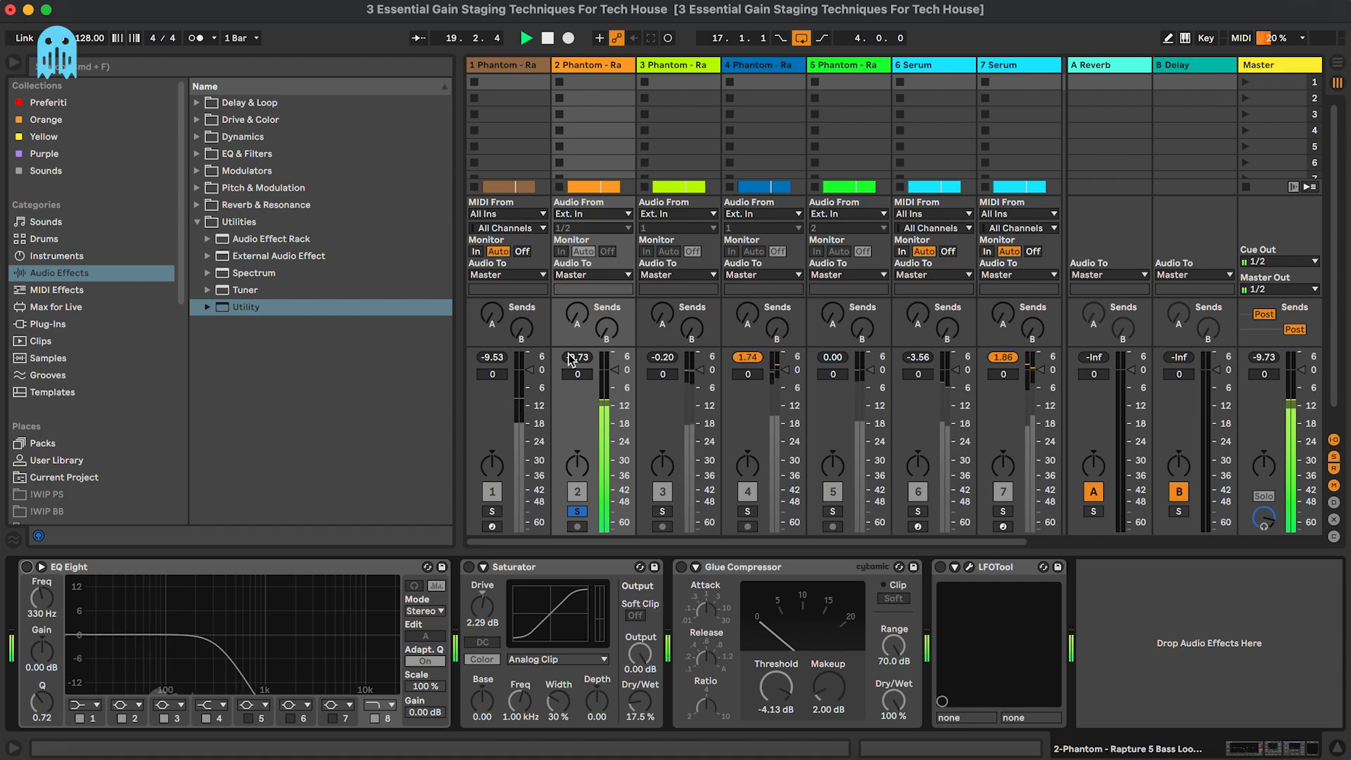
pyautogui.click(26, 567)
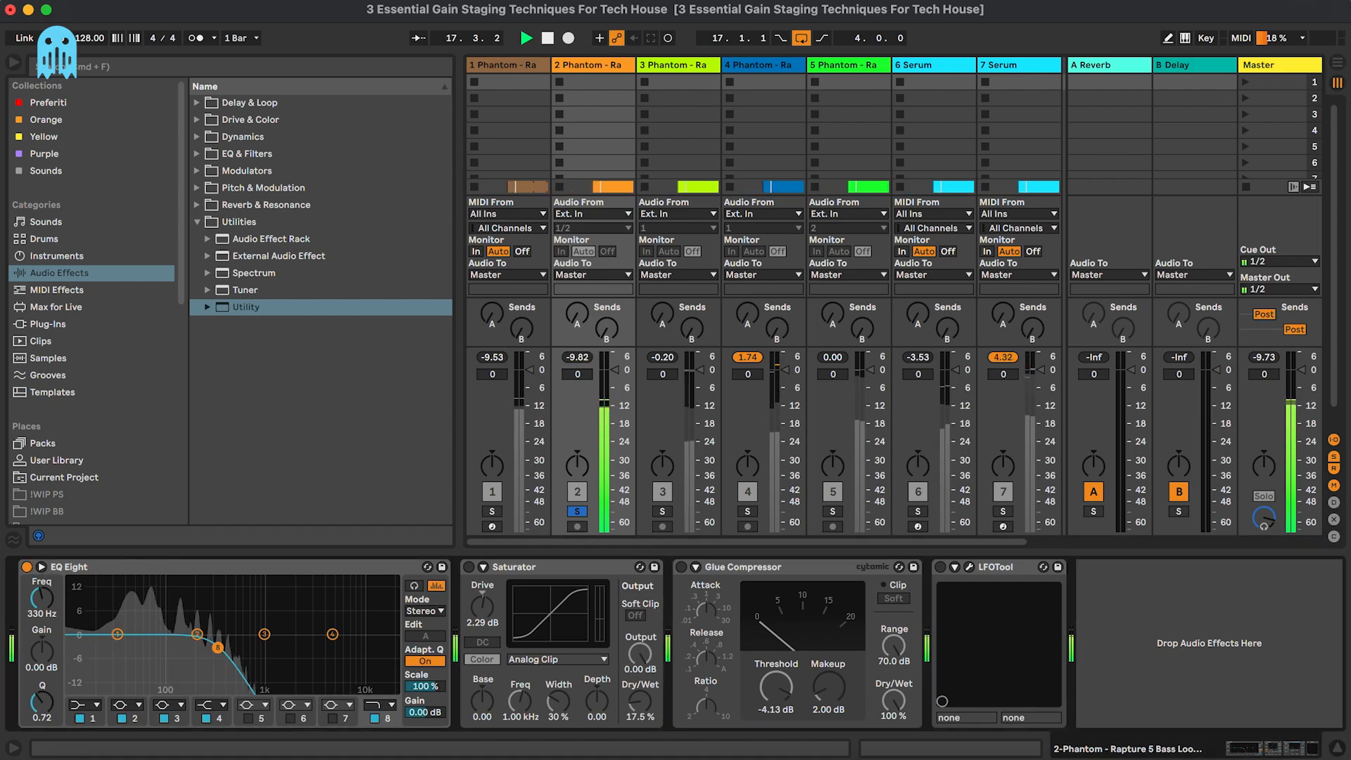
pyautogui.moveTo(218, 648); pyautogui.dragTo(211, 648)
pyautogui.press('space')
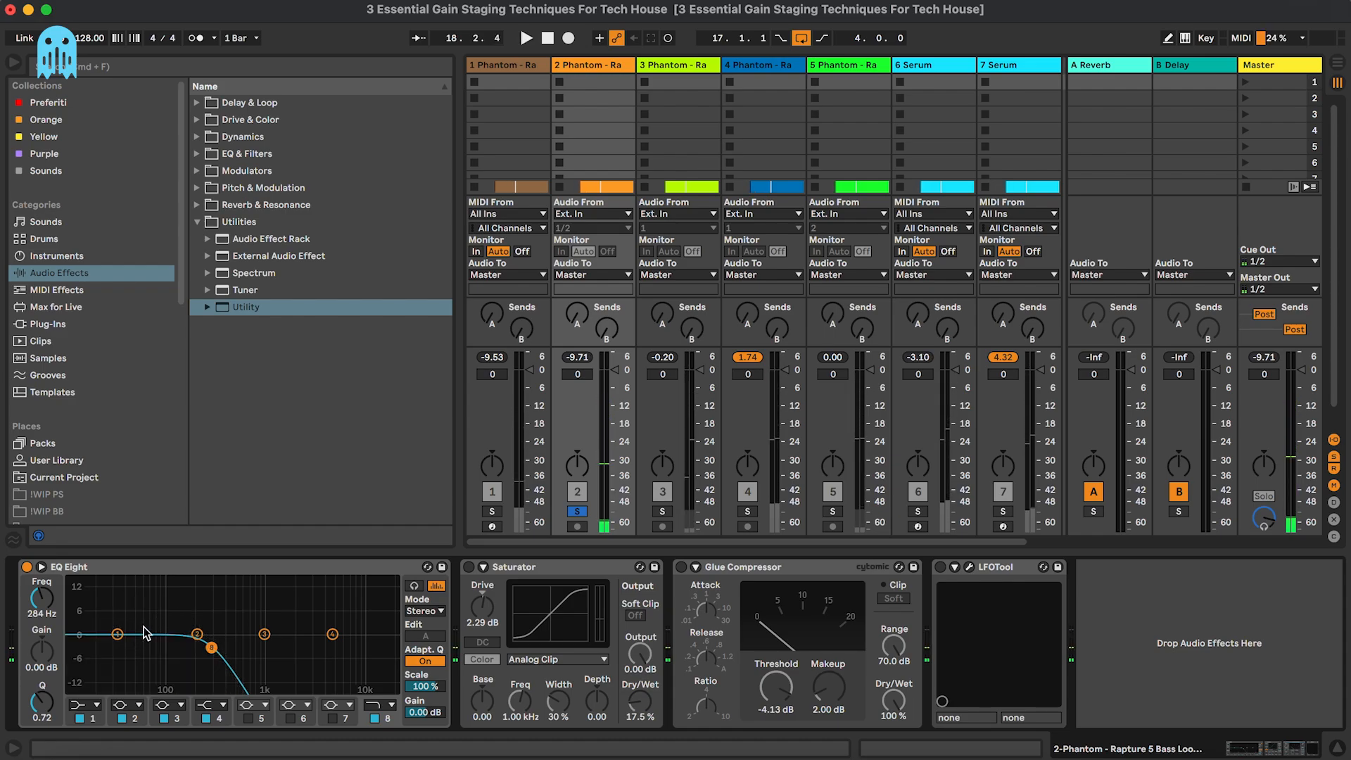
# Reactivate the Saturator on the bass track and set its Output to -0.50 dB, checking the peak level during playback
pyautogui.click(469, 568)
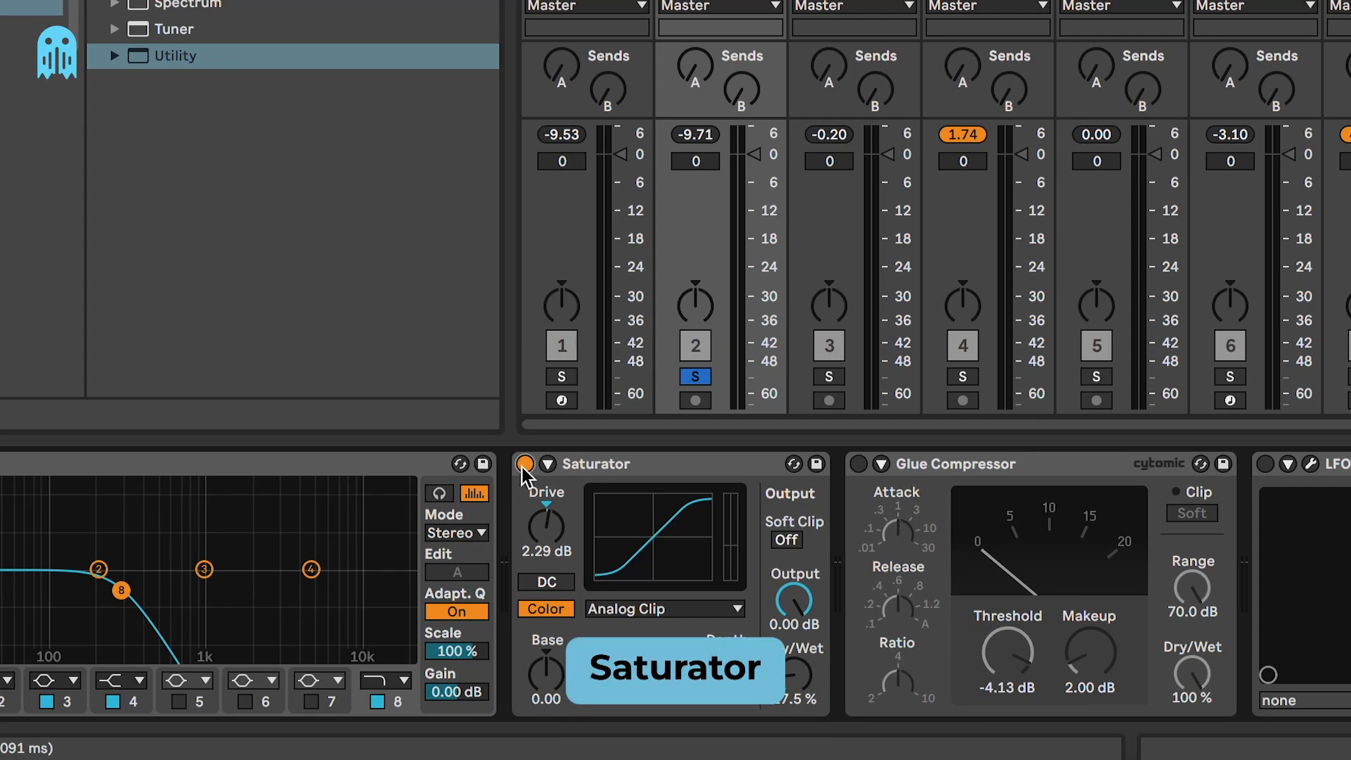
pyautogui.press('space')
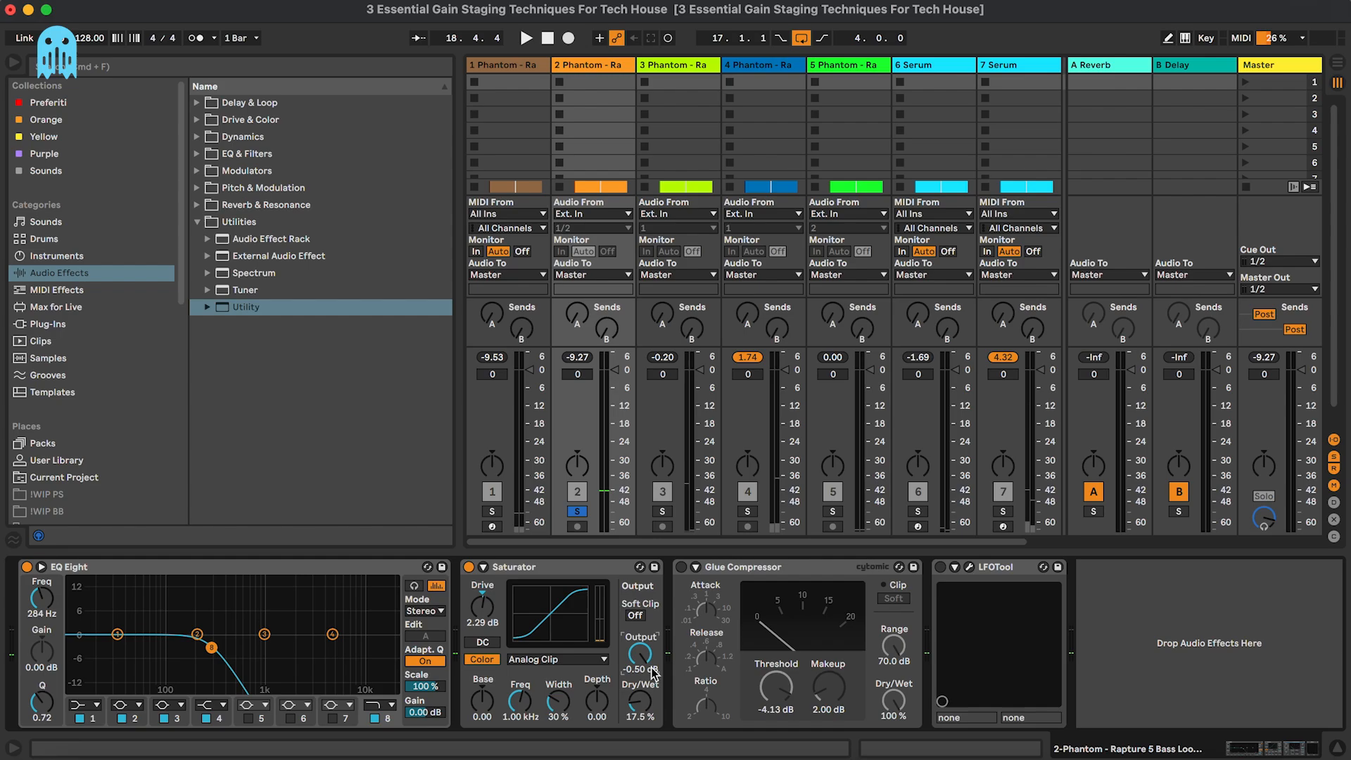
pyautogui.press('space')
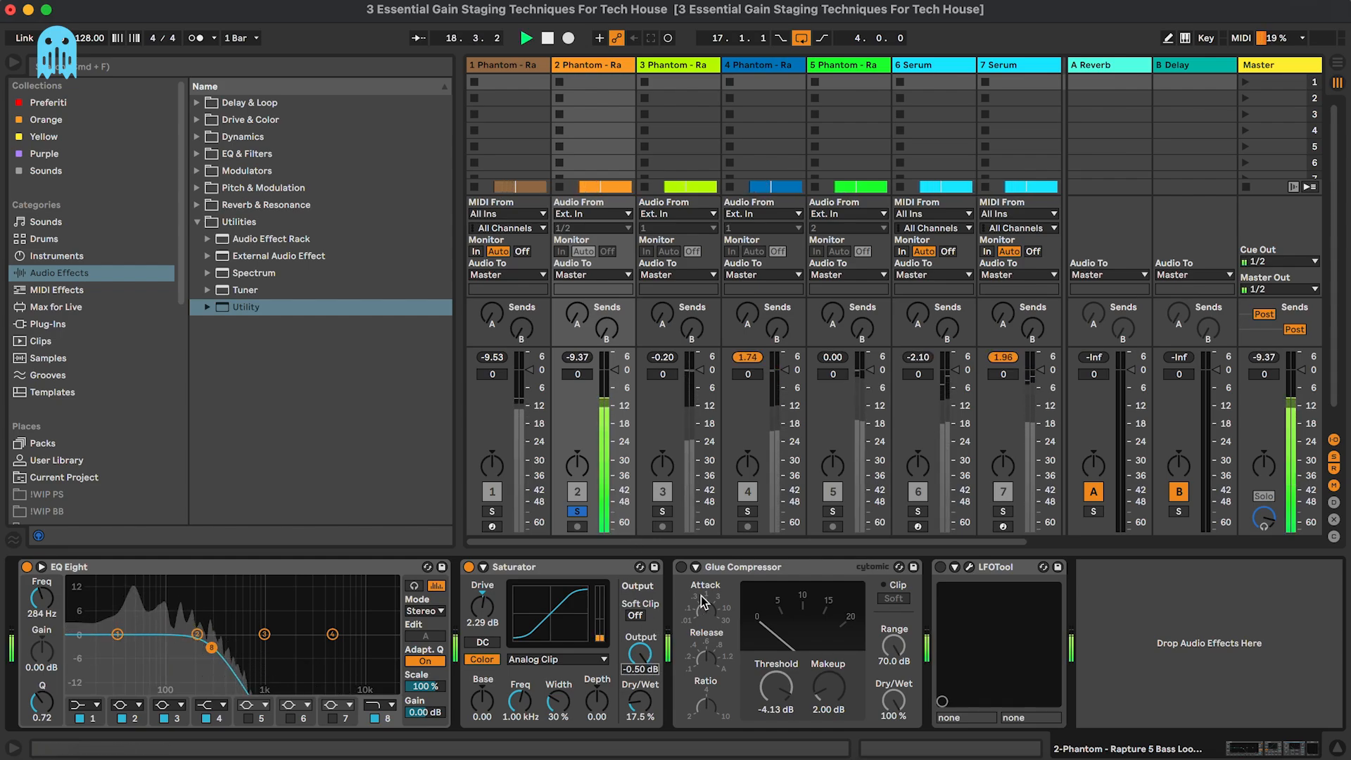
# Reactivate the Glue Compressor on the bass track and lower its Threshold to -13.0 dB during playback
pyautogui.click(681, 568)
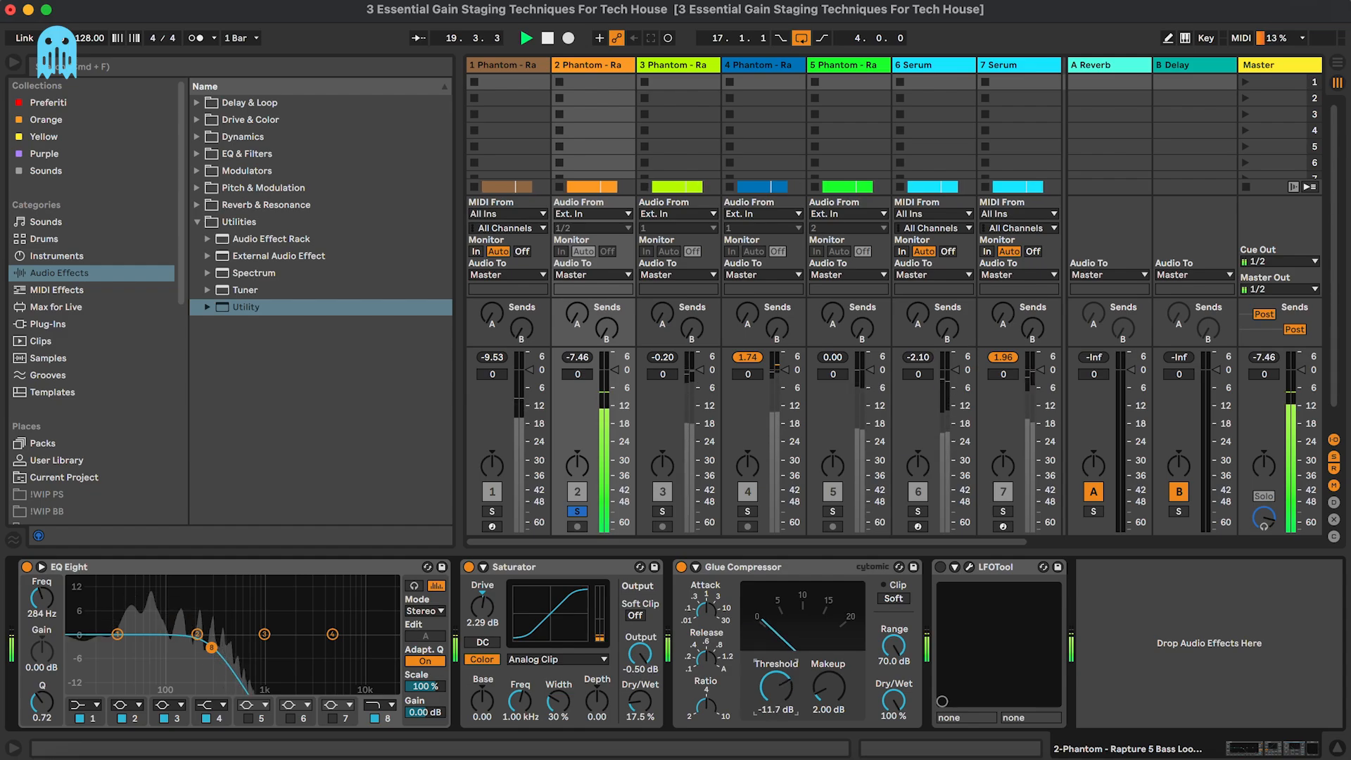
pyautogui.moveTo(771, 672); pyautogui.dragTo(768, 688)
pyautogui.press('space')
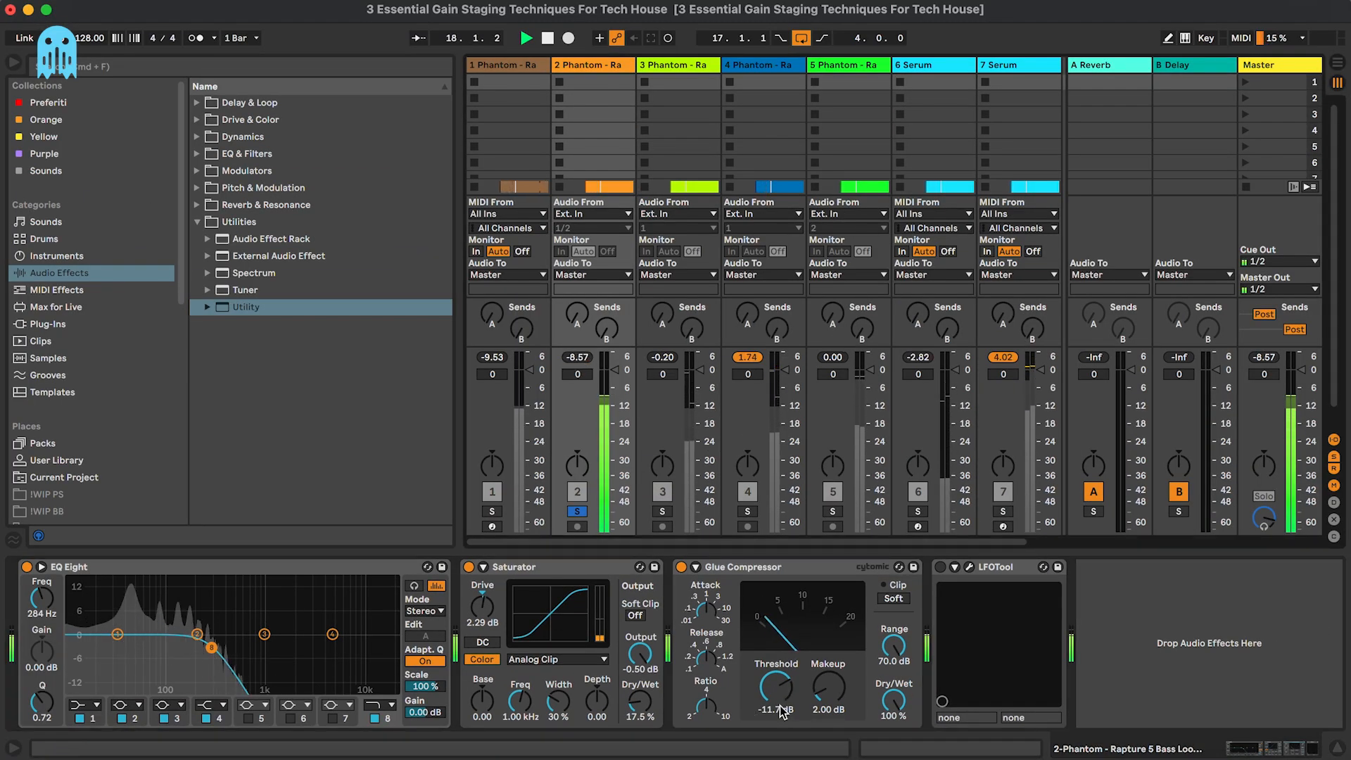
pyautogui.click(780, 706)
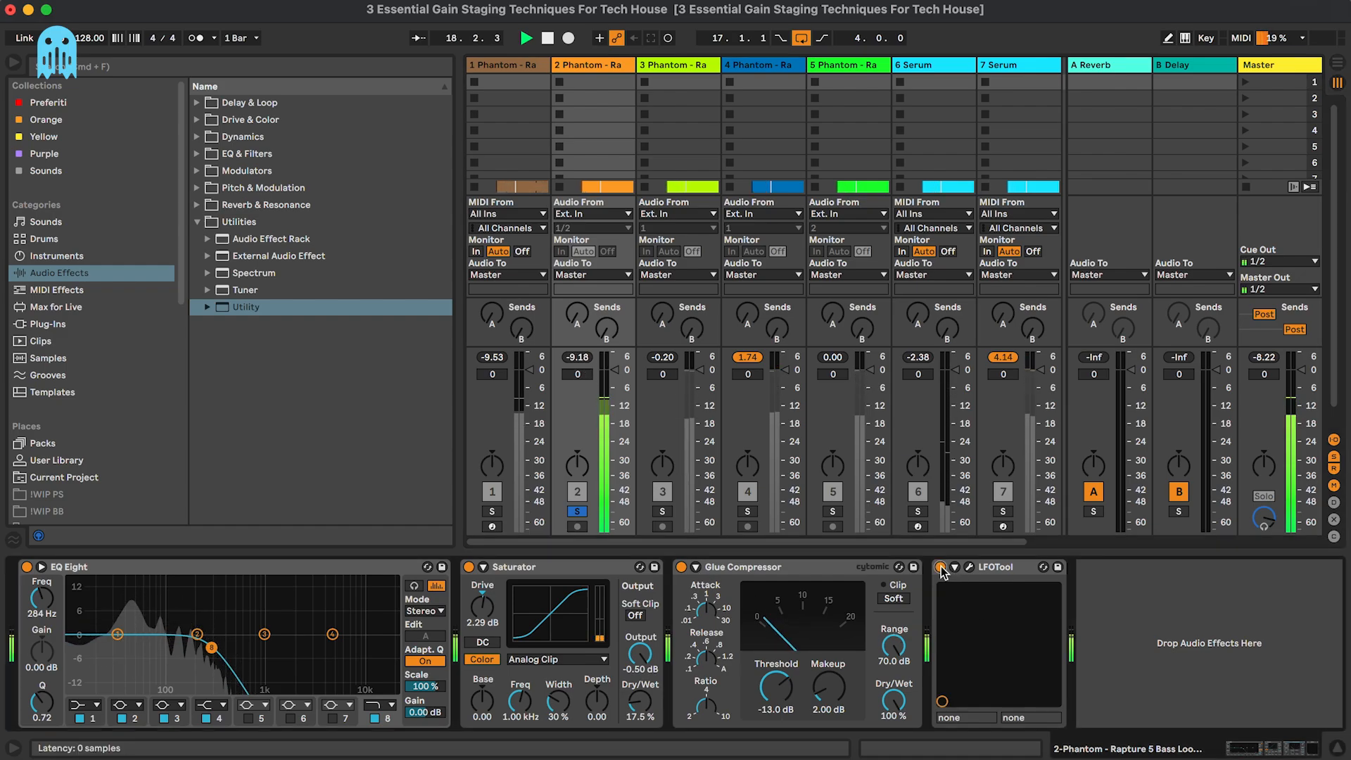
# Inspect the volume curve in the bass track's LFOTool, close its window, and check the bass peak level during playback
pyautogui.click(969, 566)
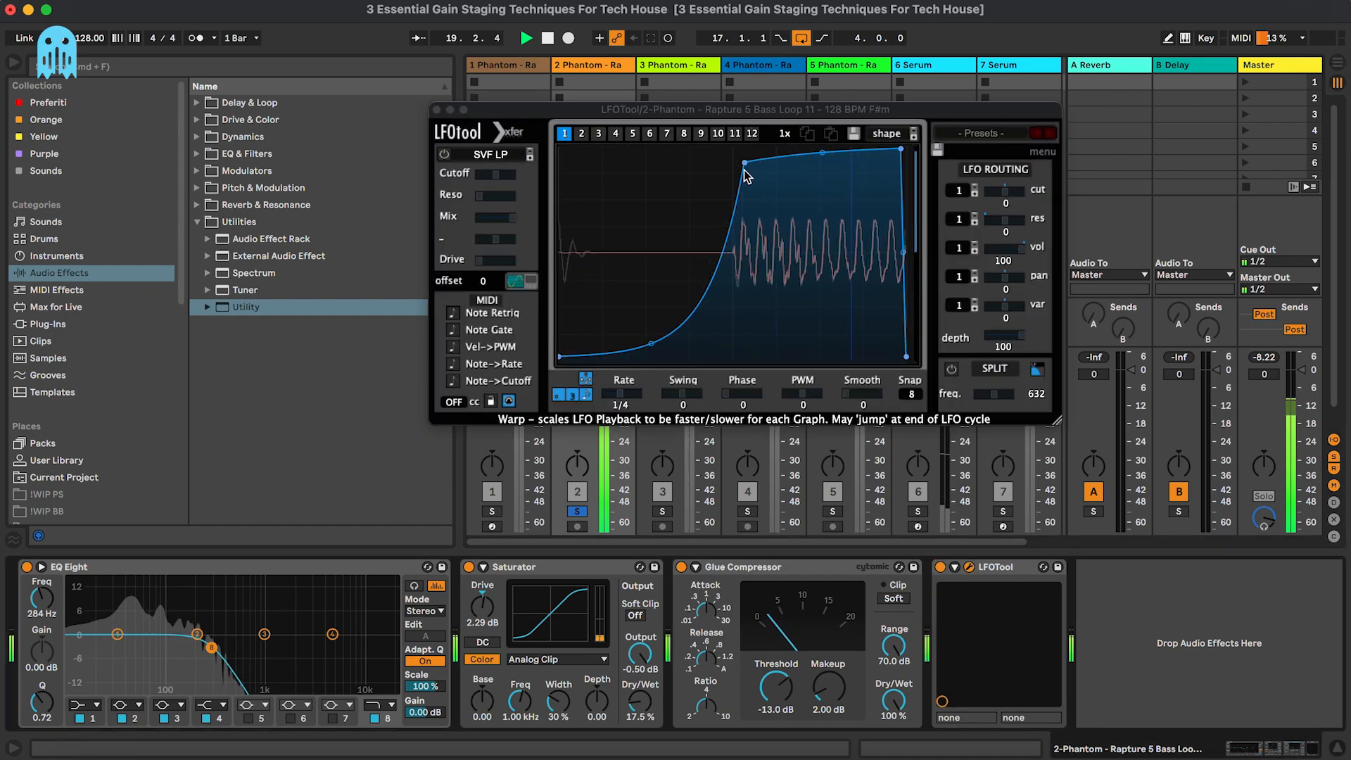
pyautogui.press('space')
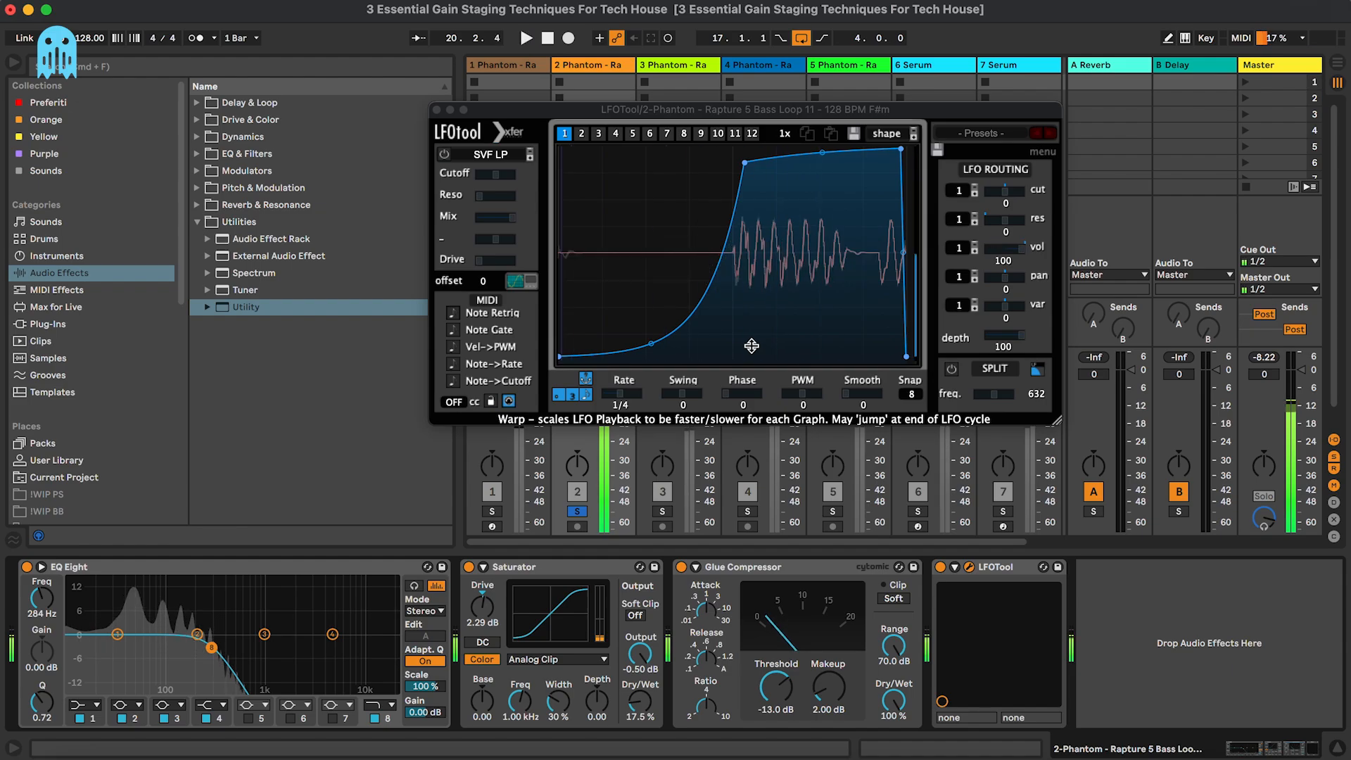
pyautogui.click(970, 568)
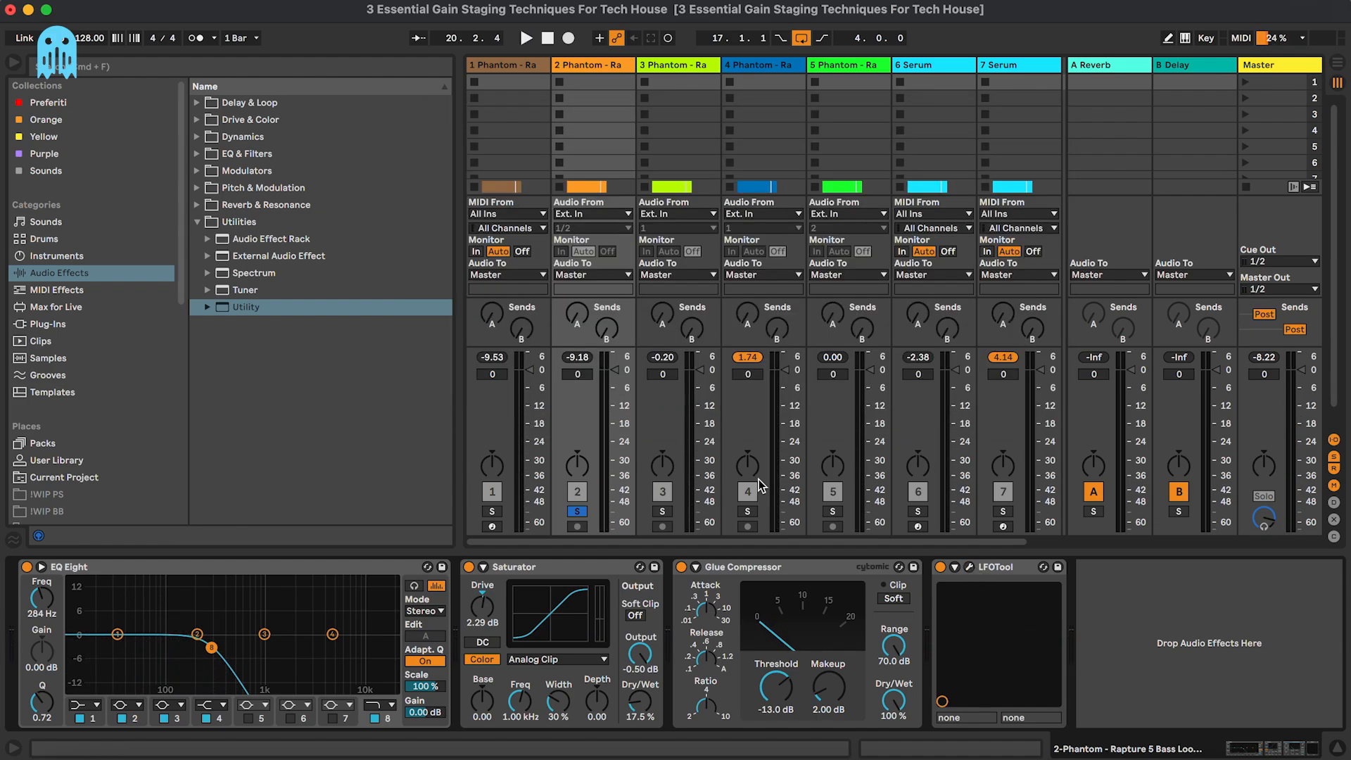
pyautogui.press('space')
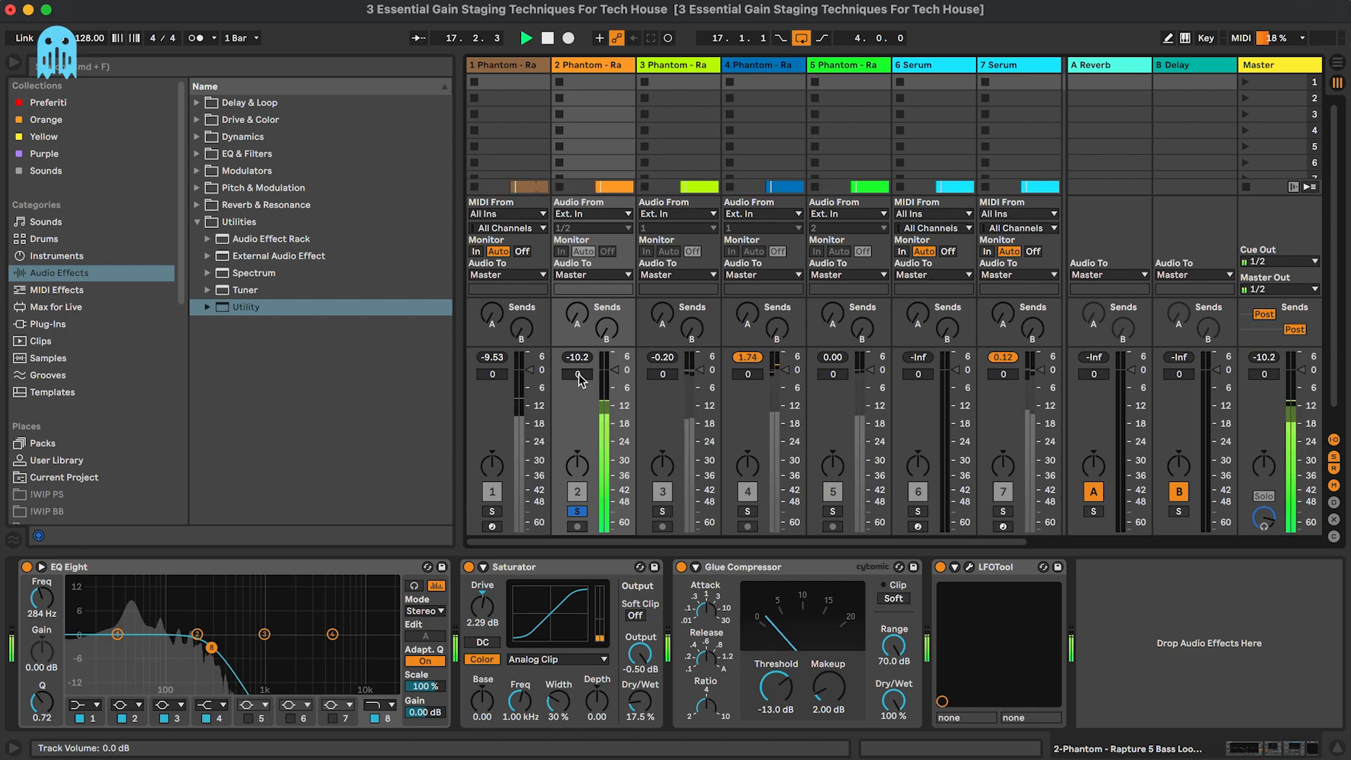
# Solo the kick together with the bass to compare their levels, and clear both solos
pyautogui.click(492, 512)
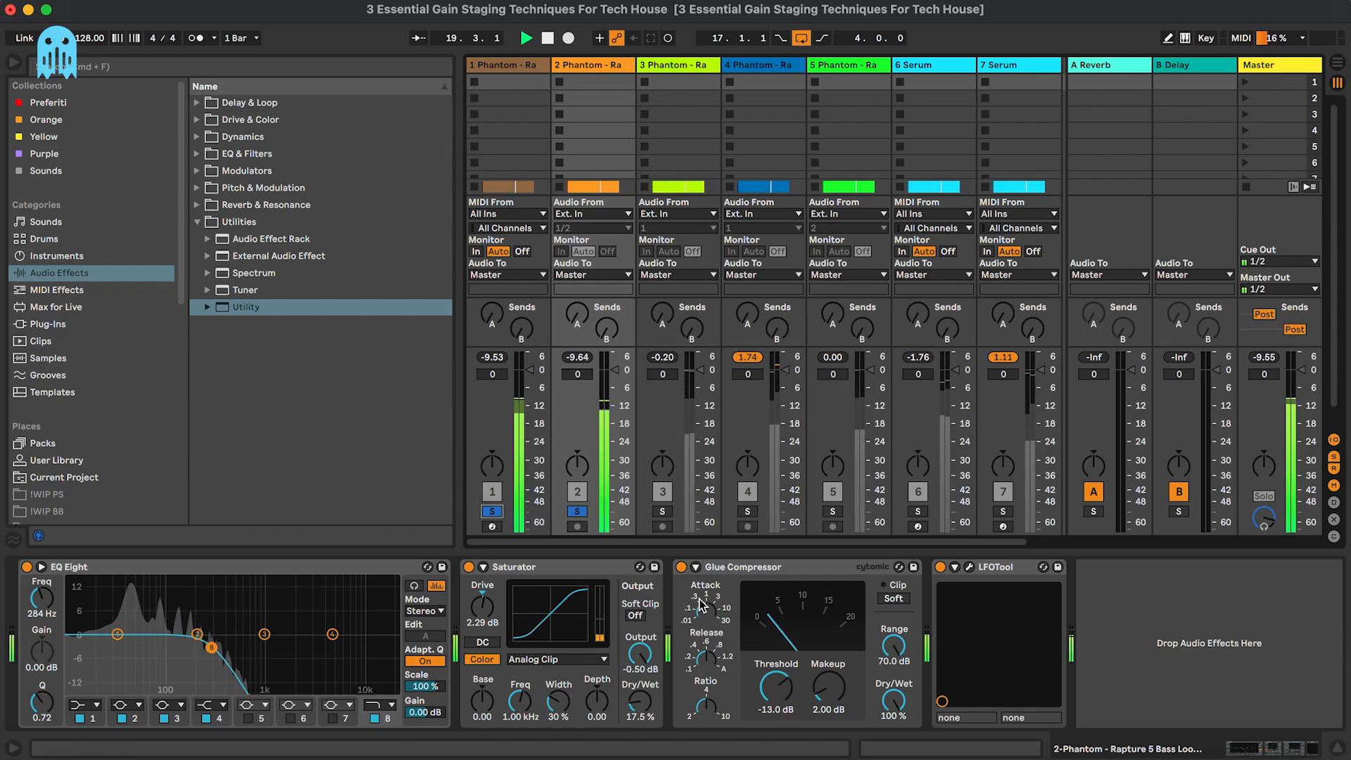
pyautogui.press('Tab')
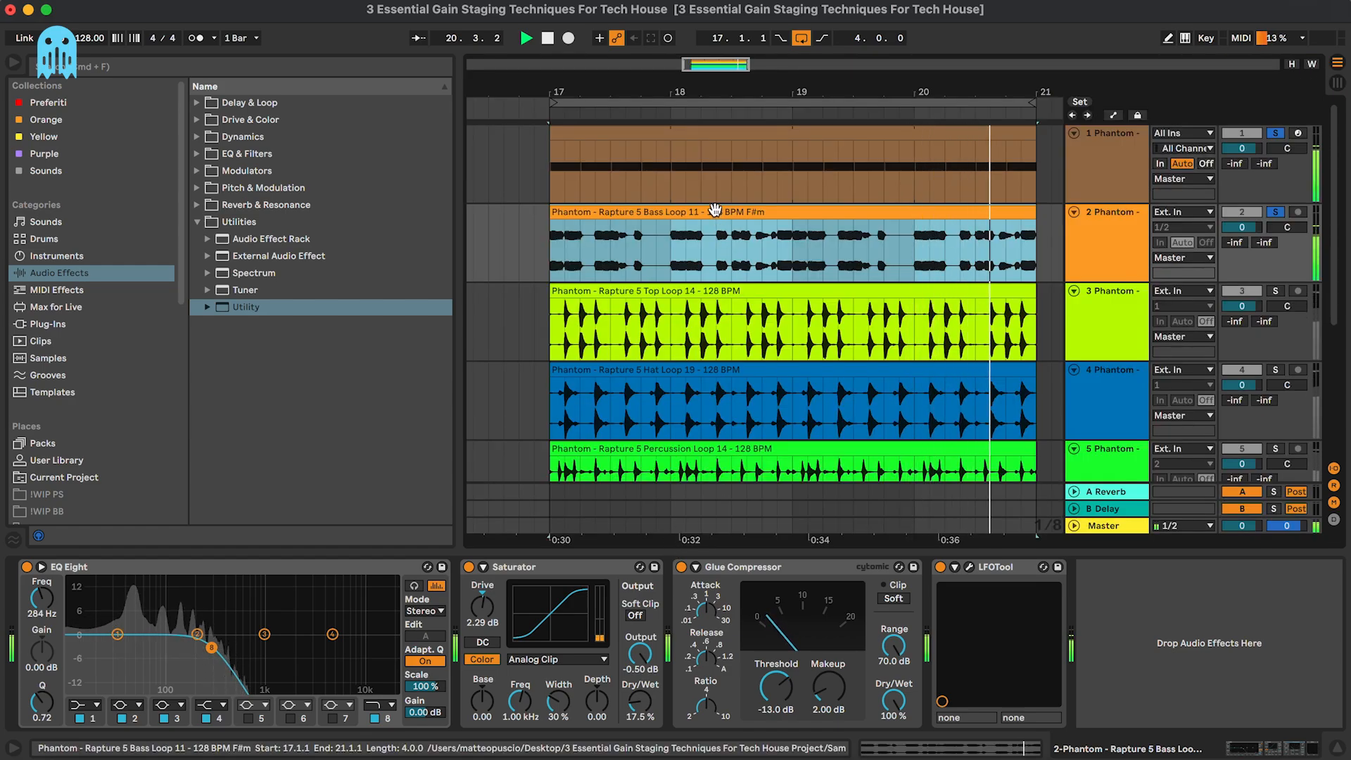
pyautogui.press('Tab')
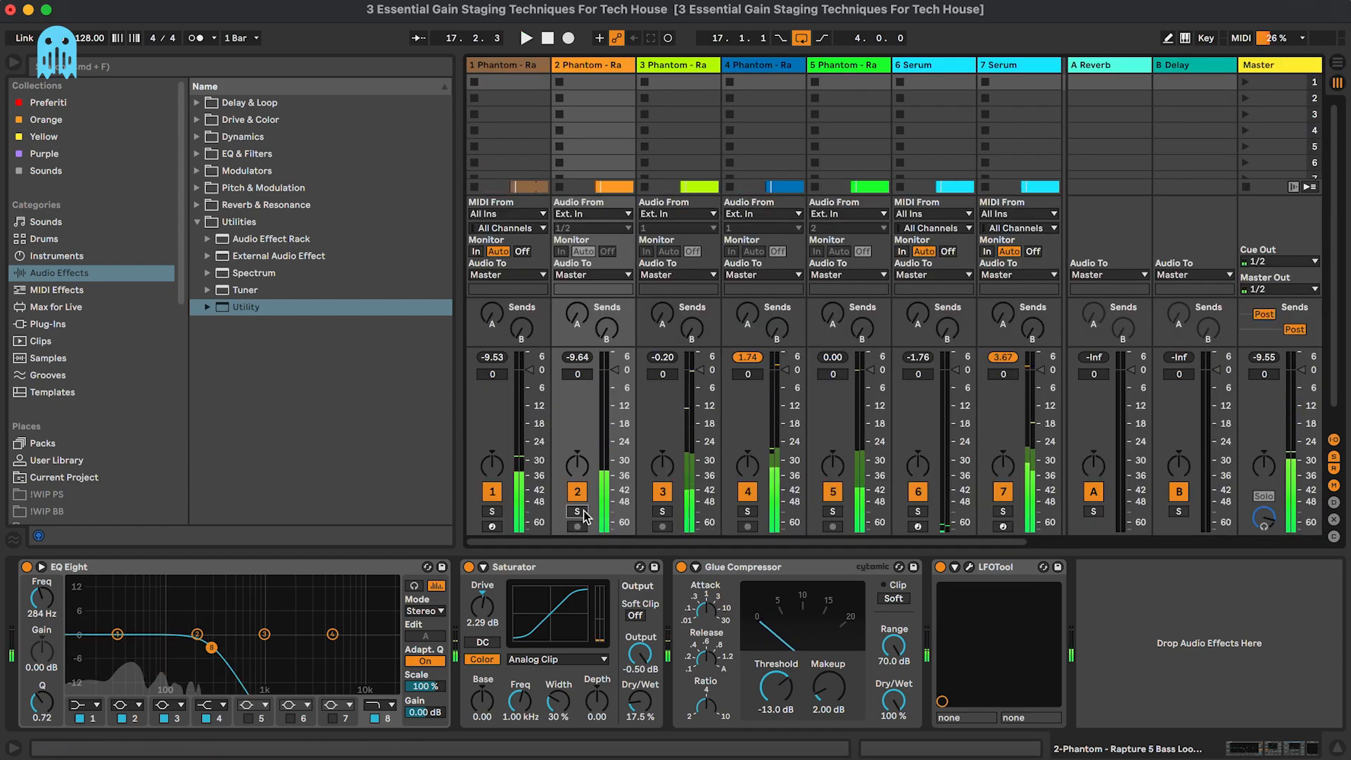
# Solo the Top Loop track in the Arrangement and play its loop with the device chain displayed
pyautogui.press('Tab')
pyautogui.press('space')
pyautogui.click(1130, 255)
pyautogui.click(1110, 311)
pyautogui.scroll(-2, 1109, 310)
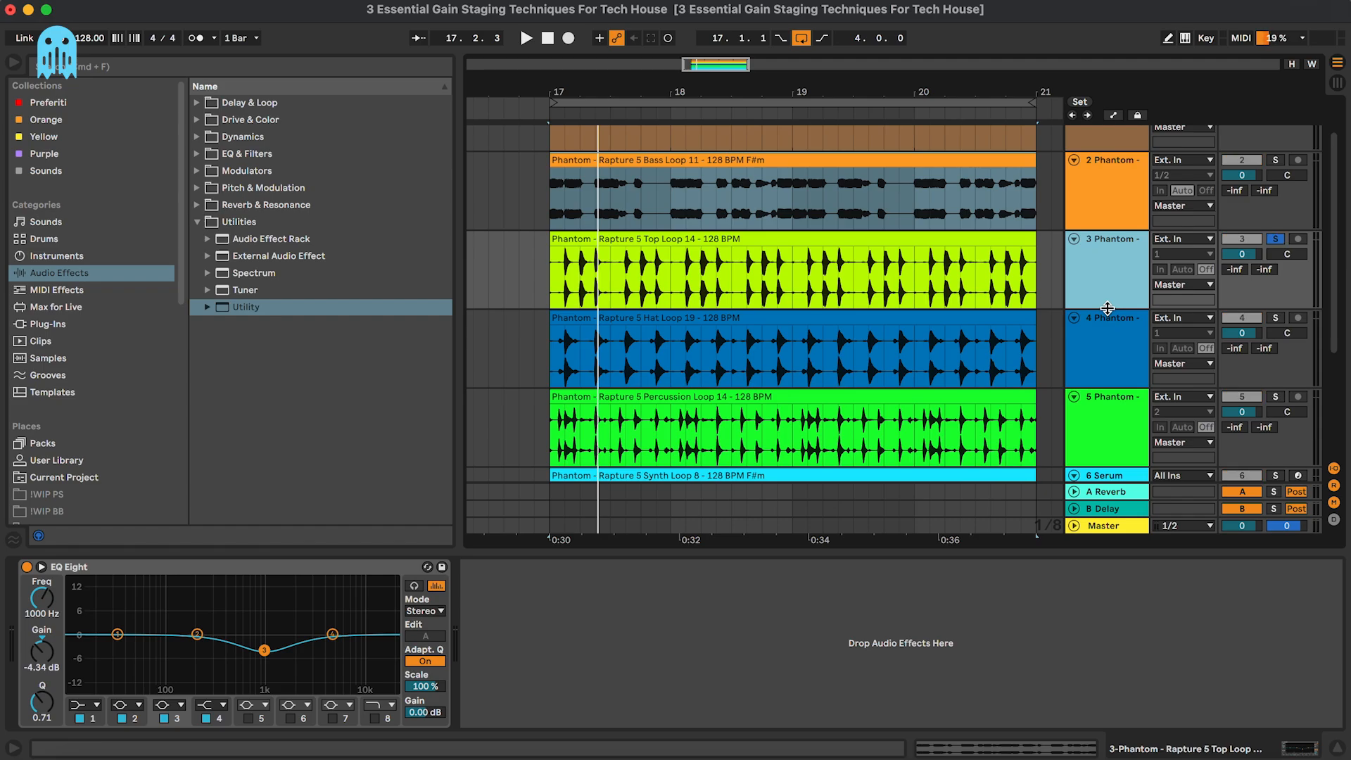
pyautogui.press('space')
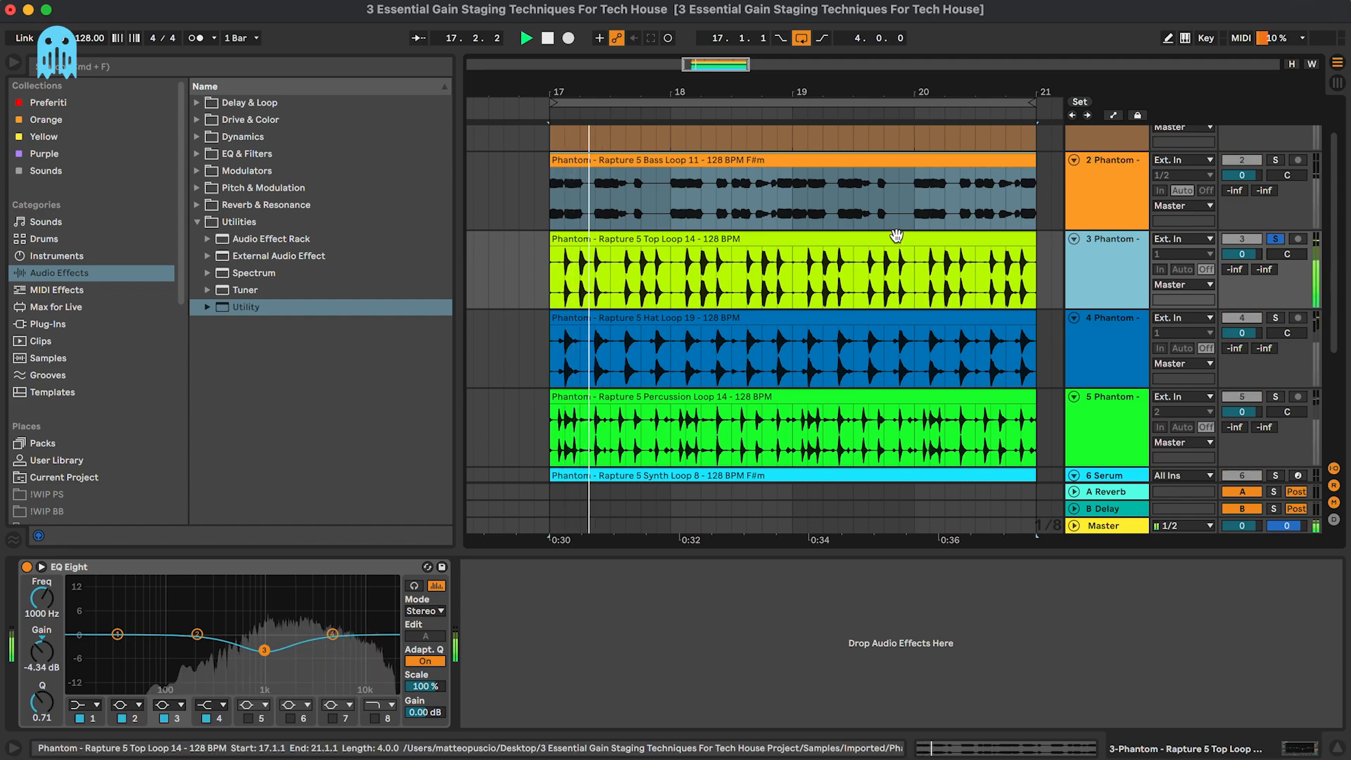
# Lower the Top Loop clip's Gain to -10.6 dB, checking the track's peak level in the Session mixer during playback
pyautogui.click(895, 238)
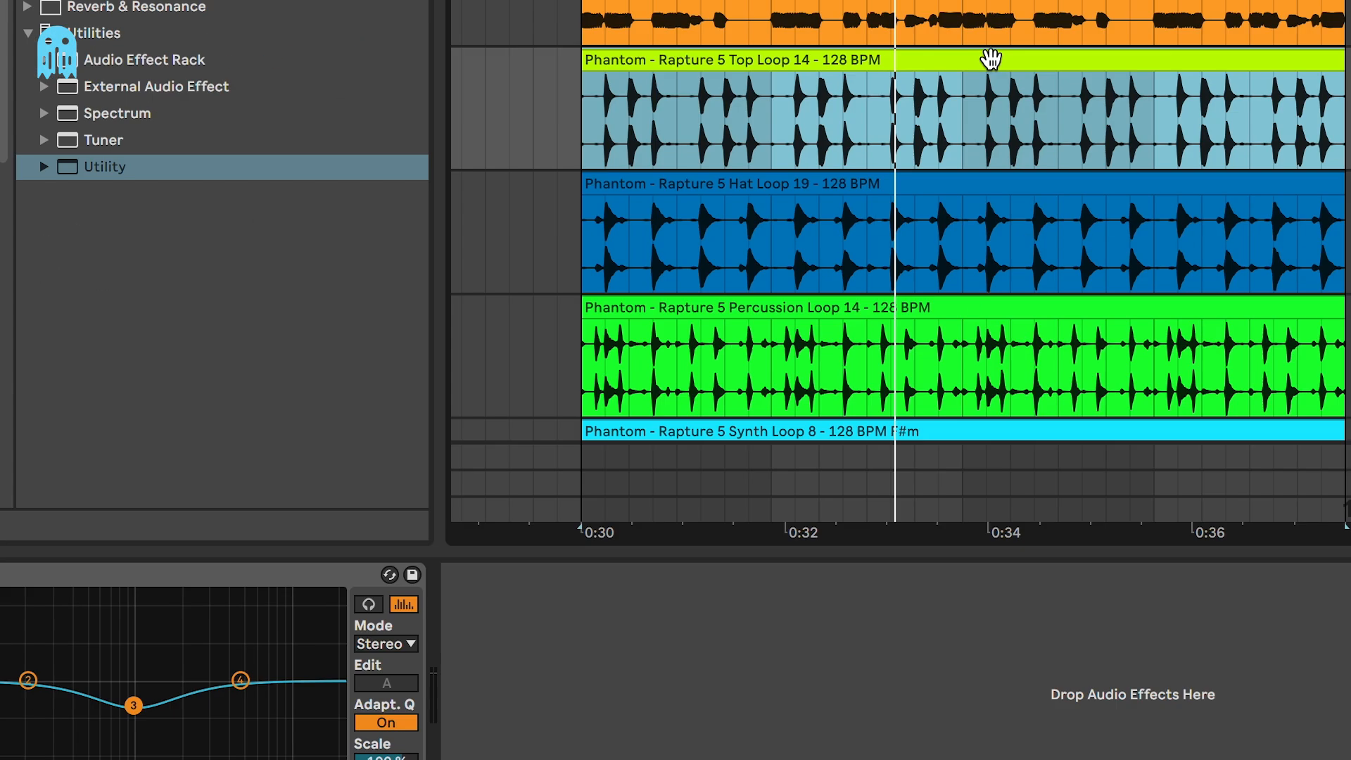
pyautogui.doubleClick(991, 59)
pyautogui.moveTo(446, 596); pyautogui.dragTo(447, 649)
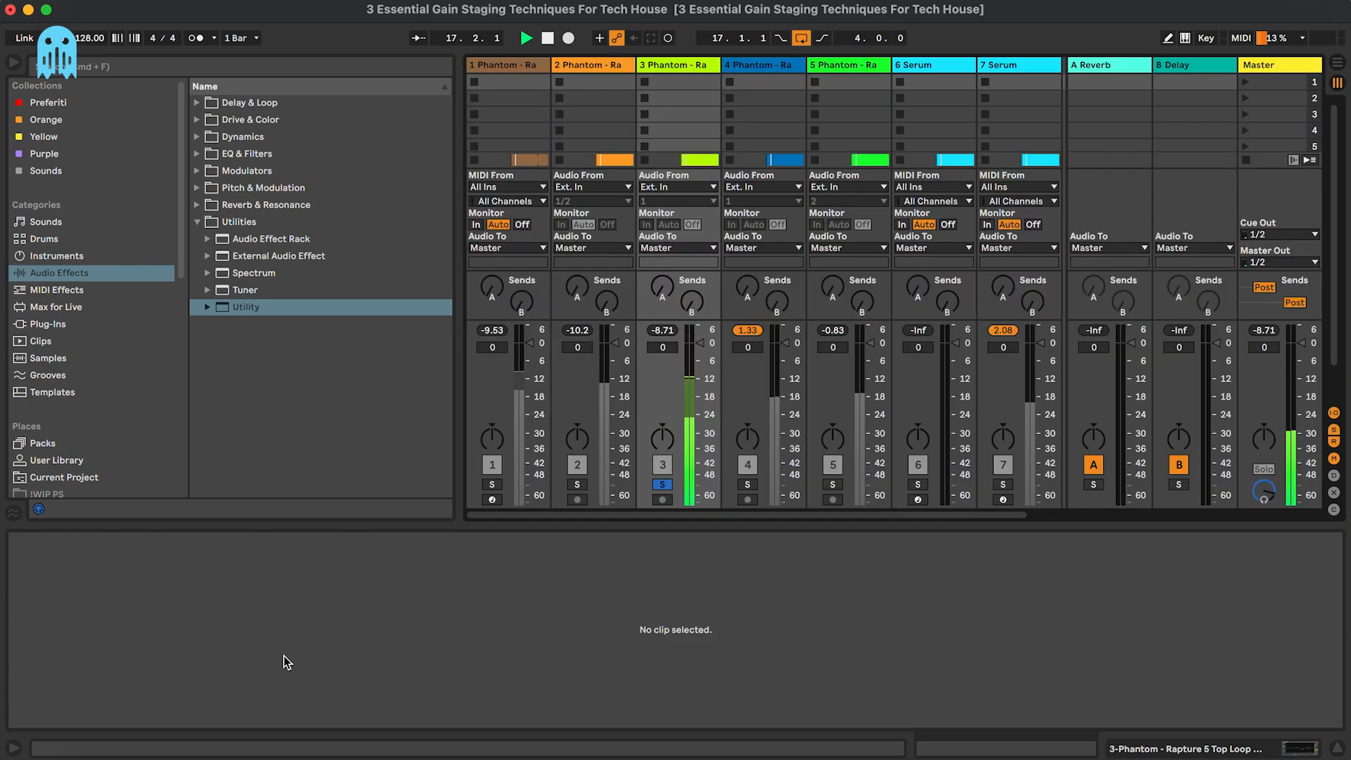
pyautogui.press('Tab')
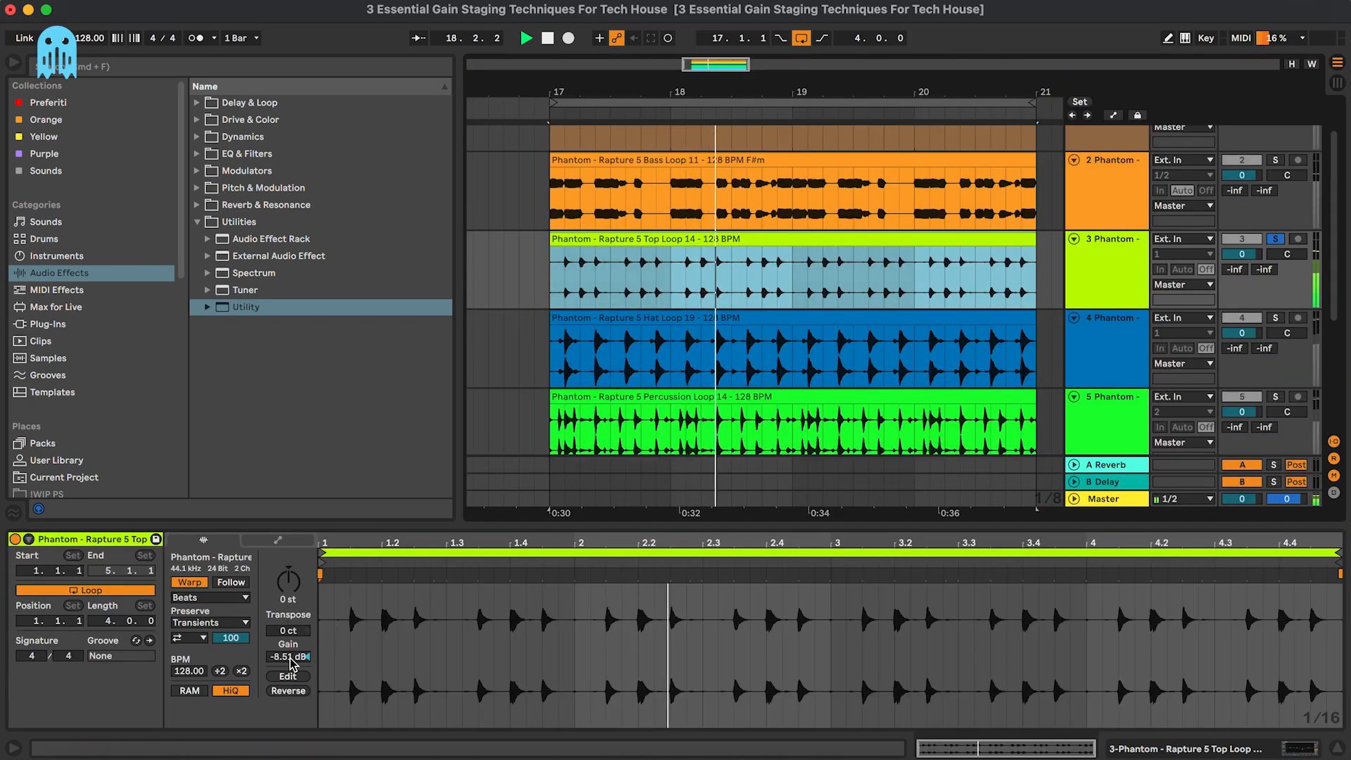
pyautogui.press('space')
# Solo the Hat Loop track, display its device chain, and bypass its EQ Eight
pyautogui.click(1107, 343)
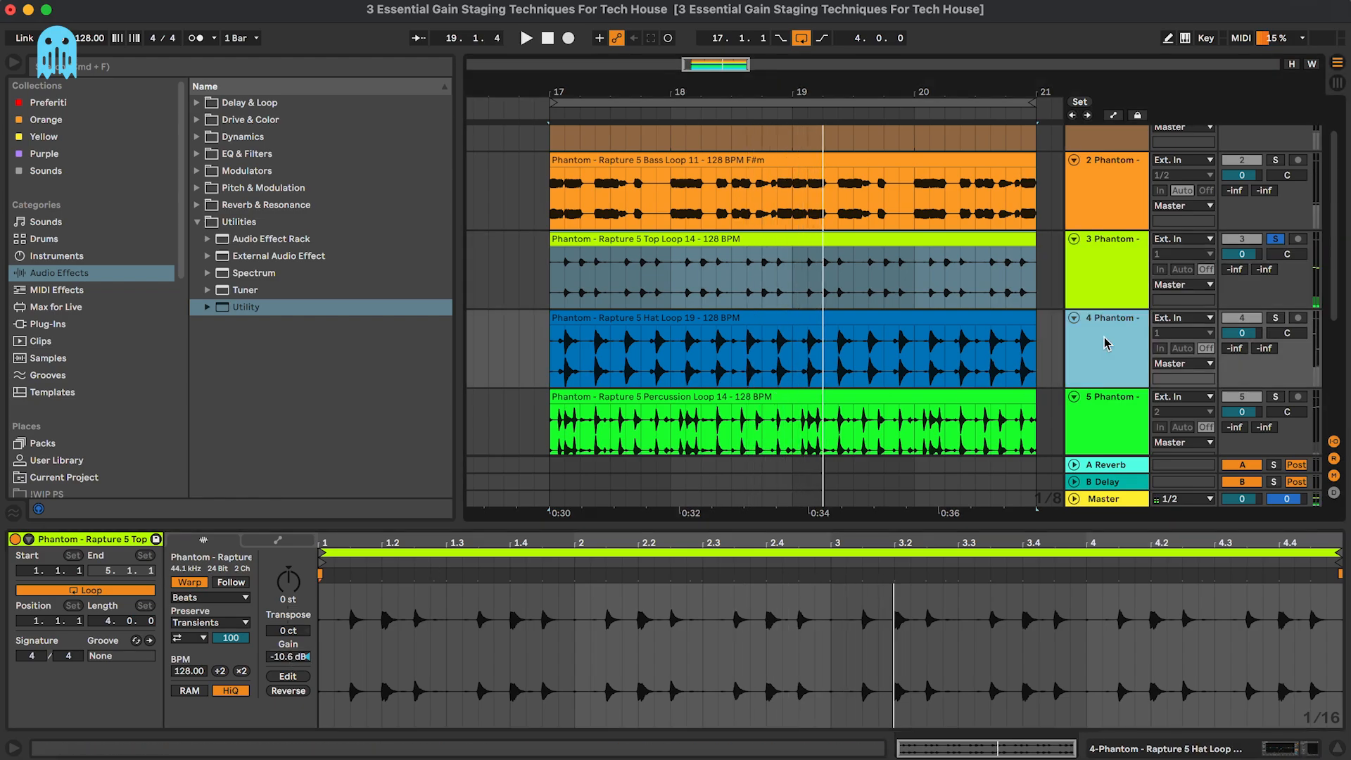
pyautogui.press('s')
pyautogui.click(971, 317)
pyautogui.doubleClick(1090, 335)
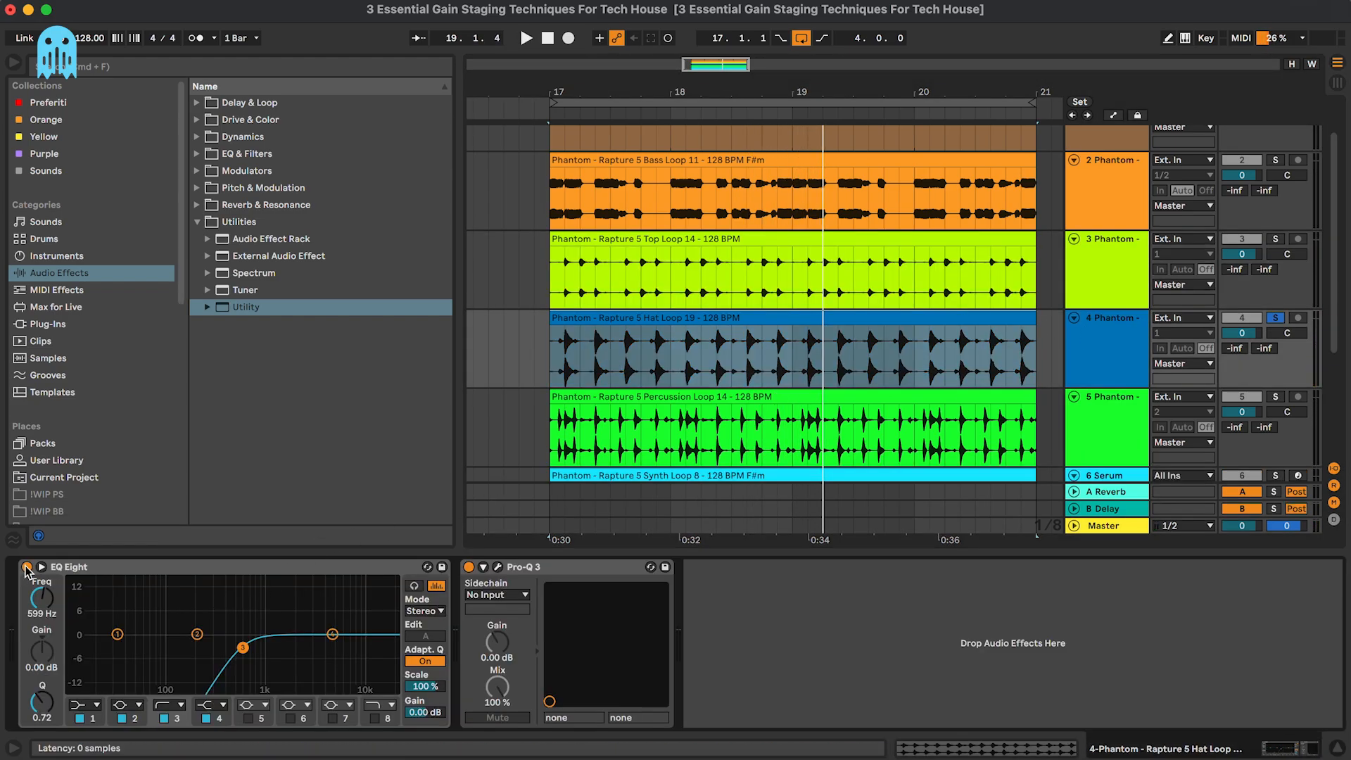
pyautogui.click(27, 567)
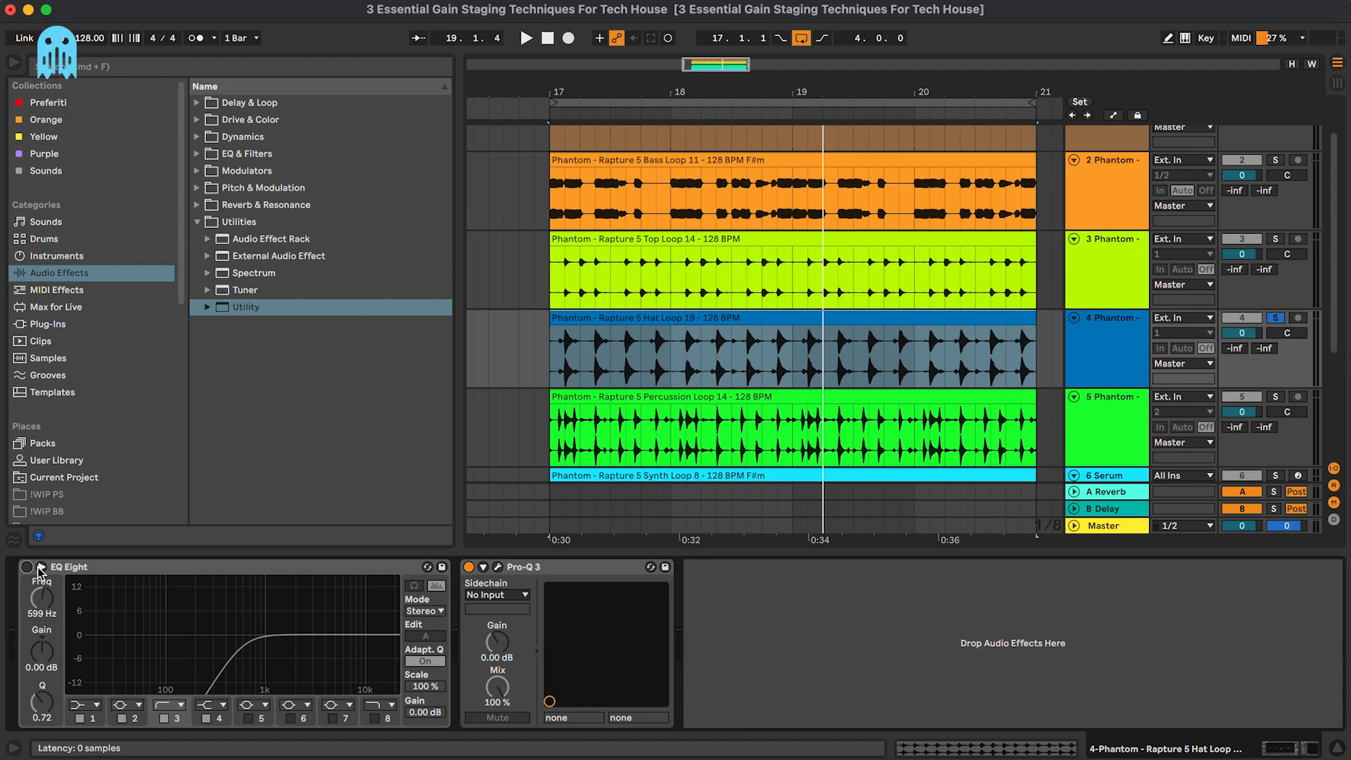
# Re-enable EQ Eight on the Hat Loop track, play the loop, and reset the track's peak reading in the Session mixer
pyautogui.click(27, 567)
pyautogui.press('space')
pyautogui.press('Tab')
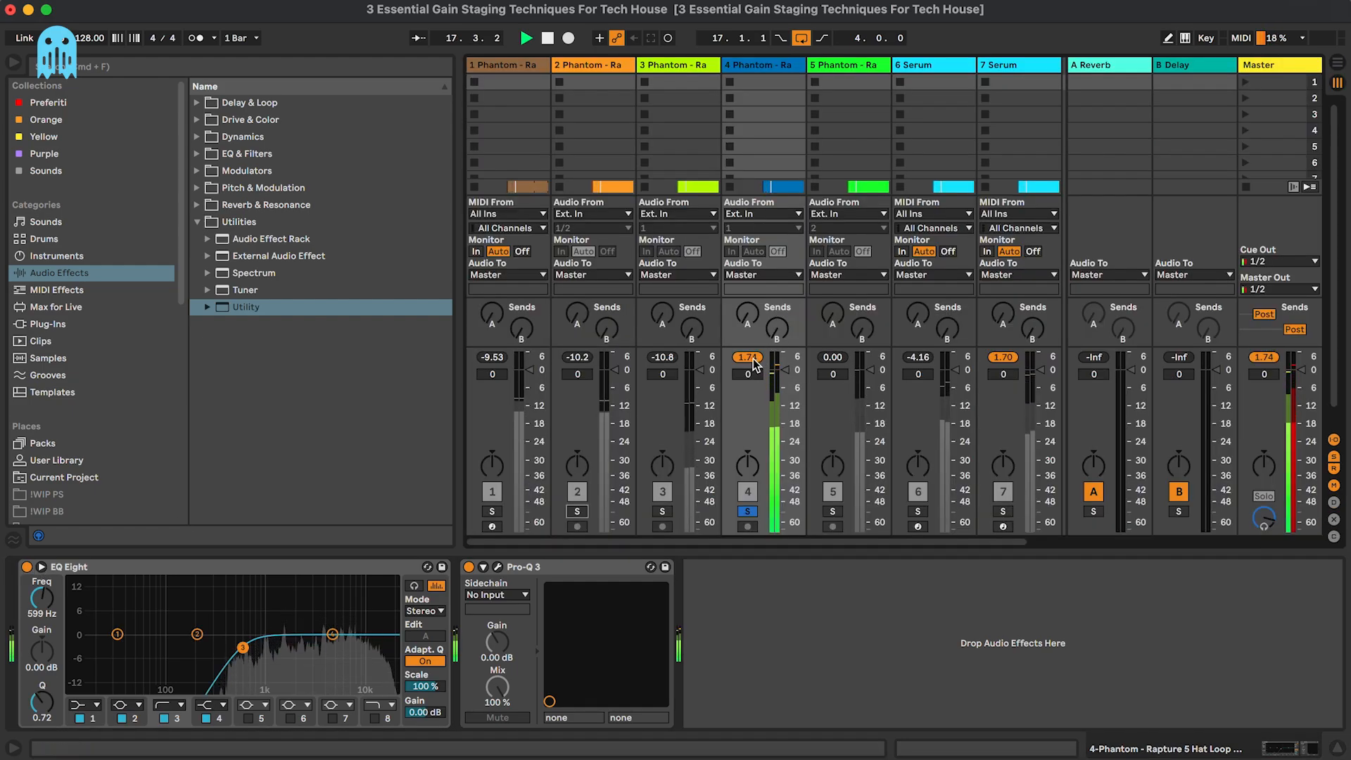
pyautogui.click(748, 357)
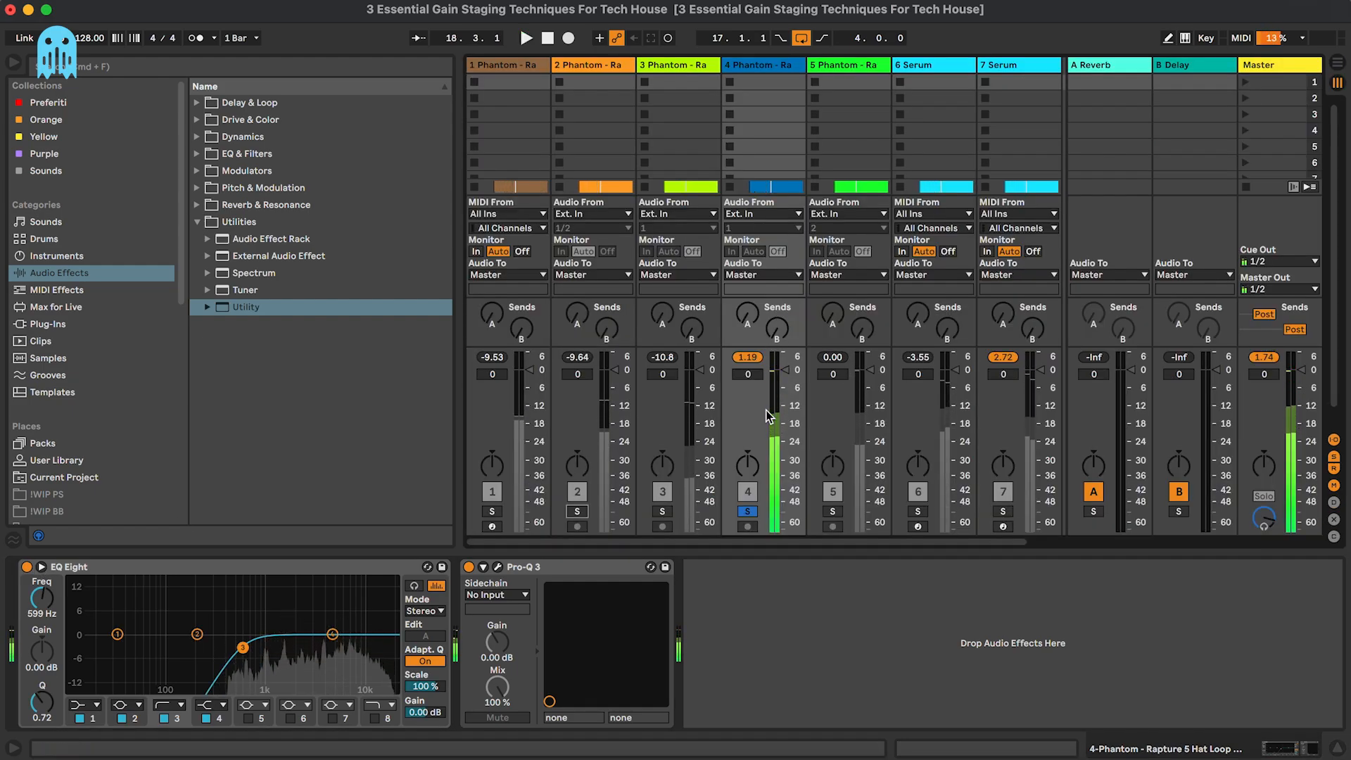
# Examine the bell band in the Hat Loop track's Pro-Q 3 window, stopping playback and closing the plug-in
pyautogui.click(498, 567)
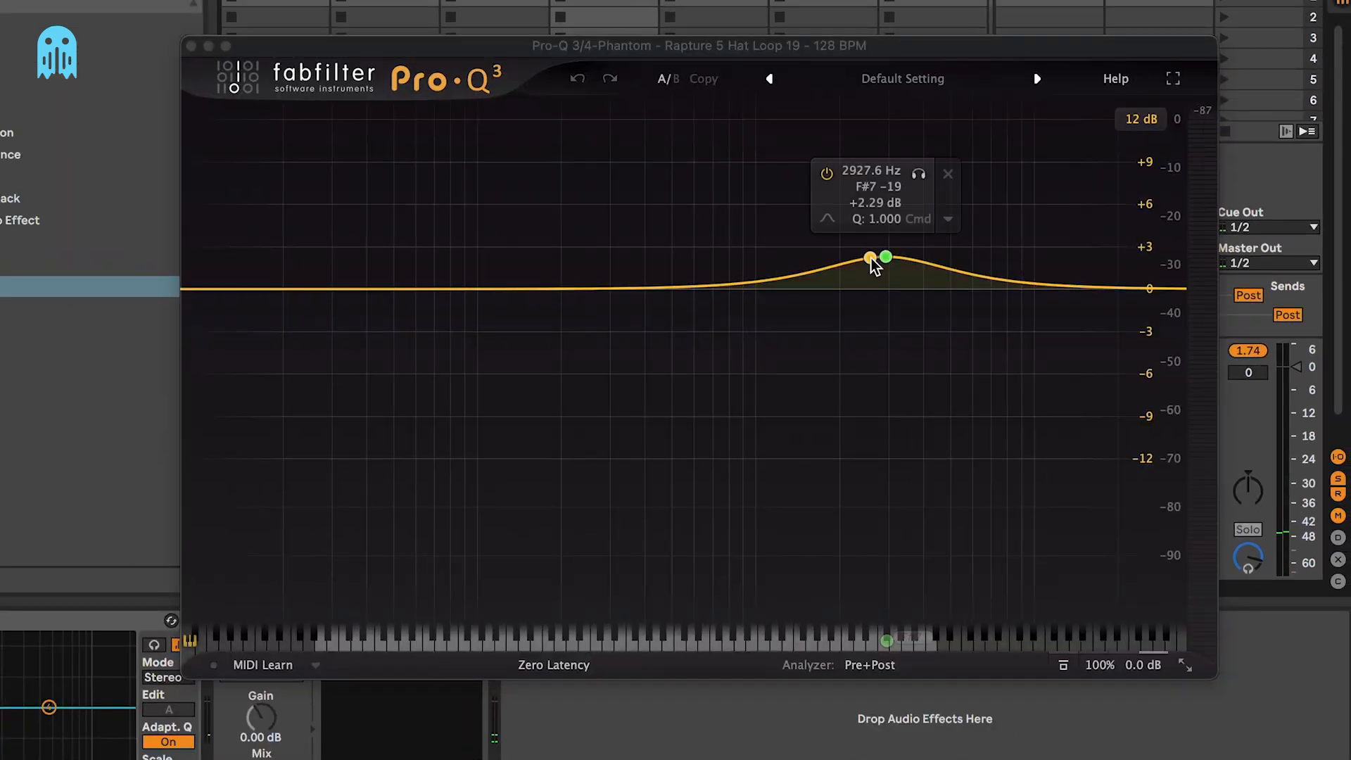
pyautogui.click(888, 257)
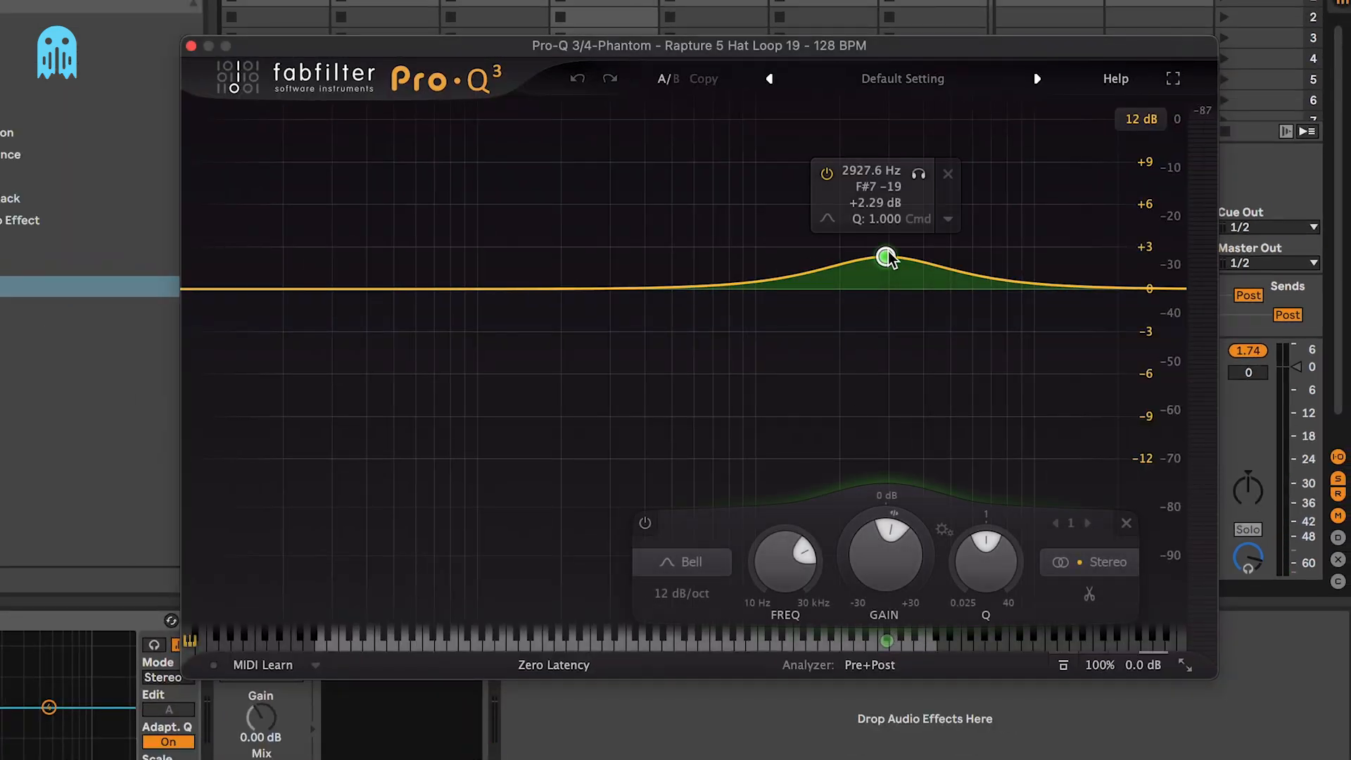
pyautogui.press('space')
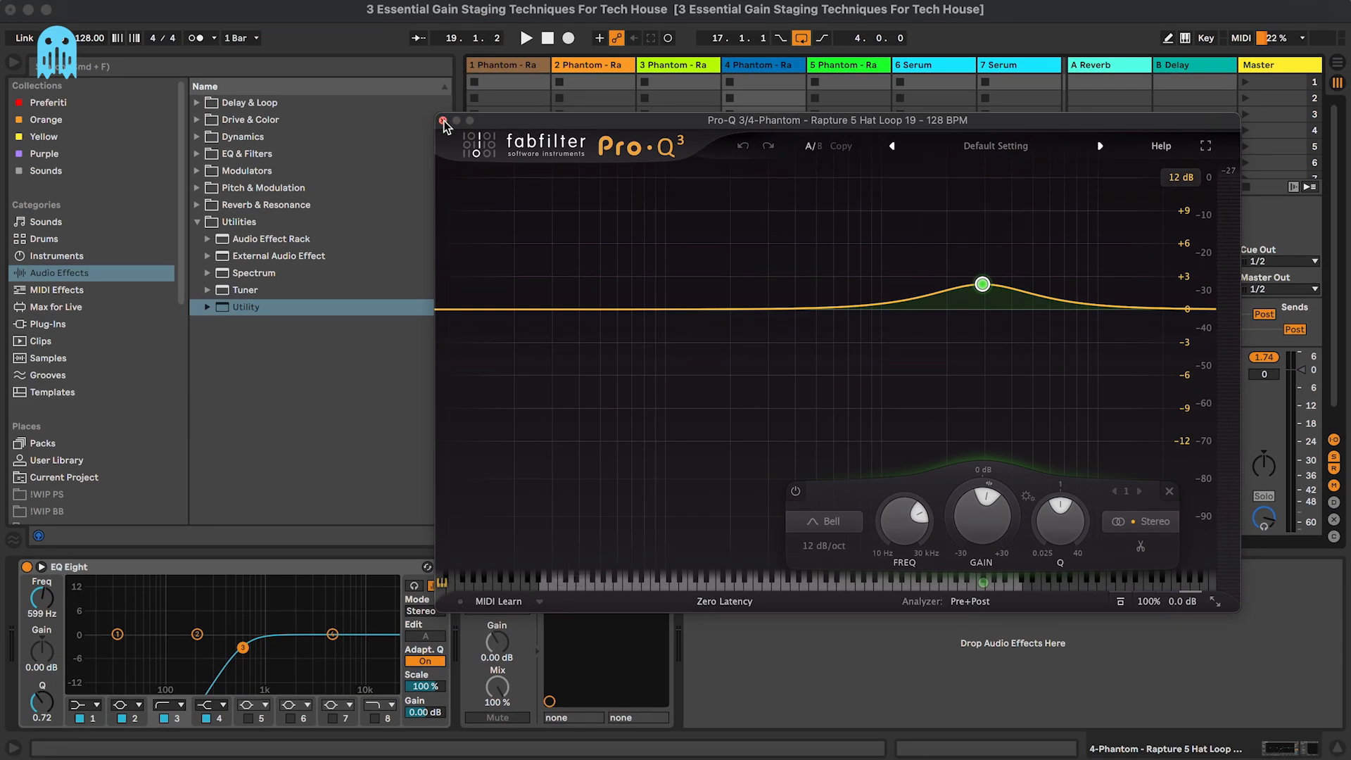
pyautogui.click(443, 120)
# Lower the Hat Loop clip's Gain to -9.55 dB in the Arrangement and play the loop
pyautogui.press('Tab')
pyautogui.doubleClick(721, 322)
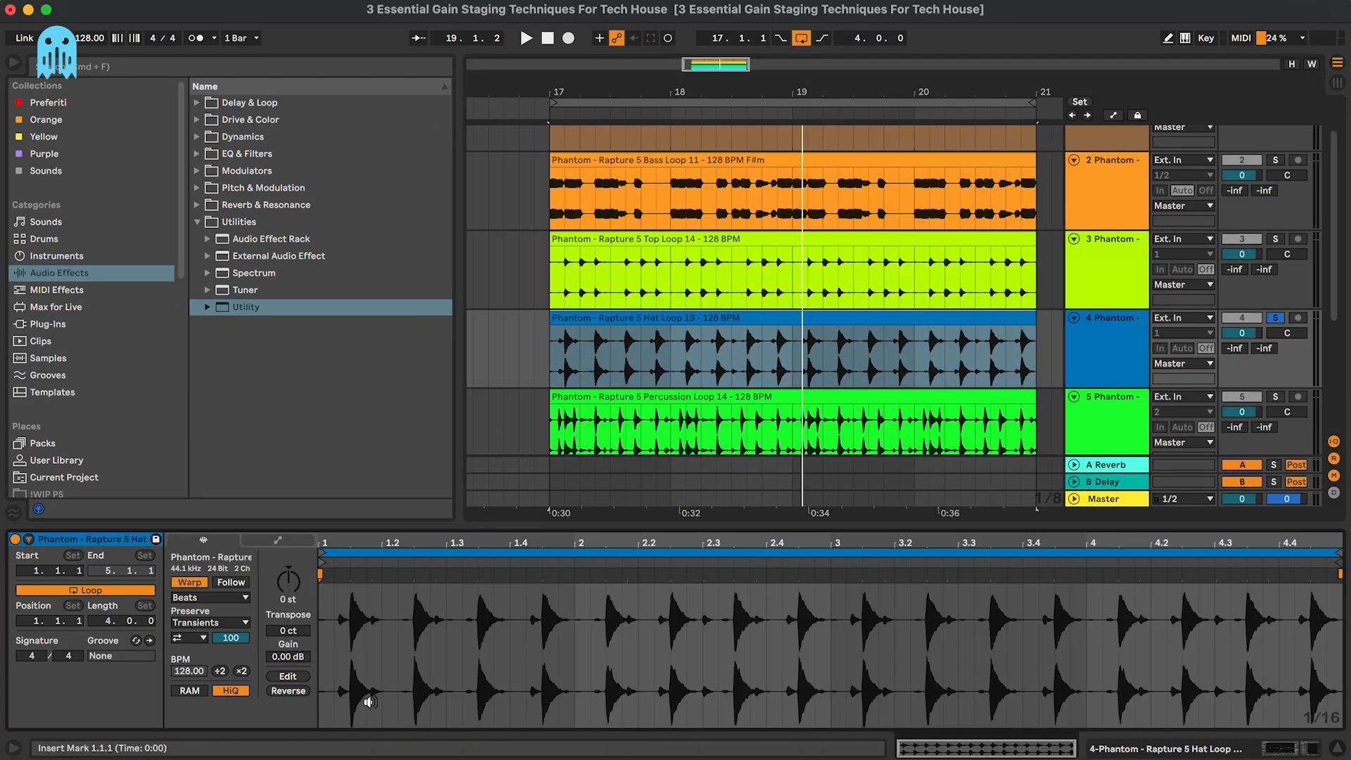
pyautogui.moveTo(308, 656); pyautogui.dragTo(307, 679)
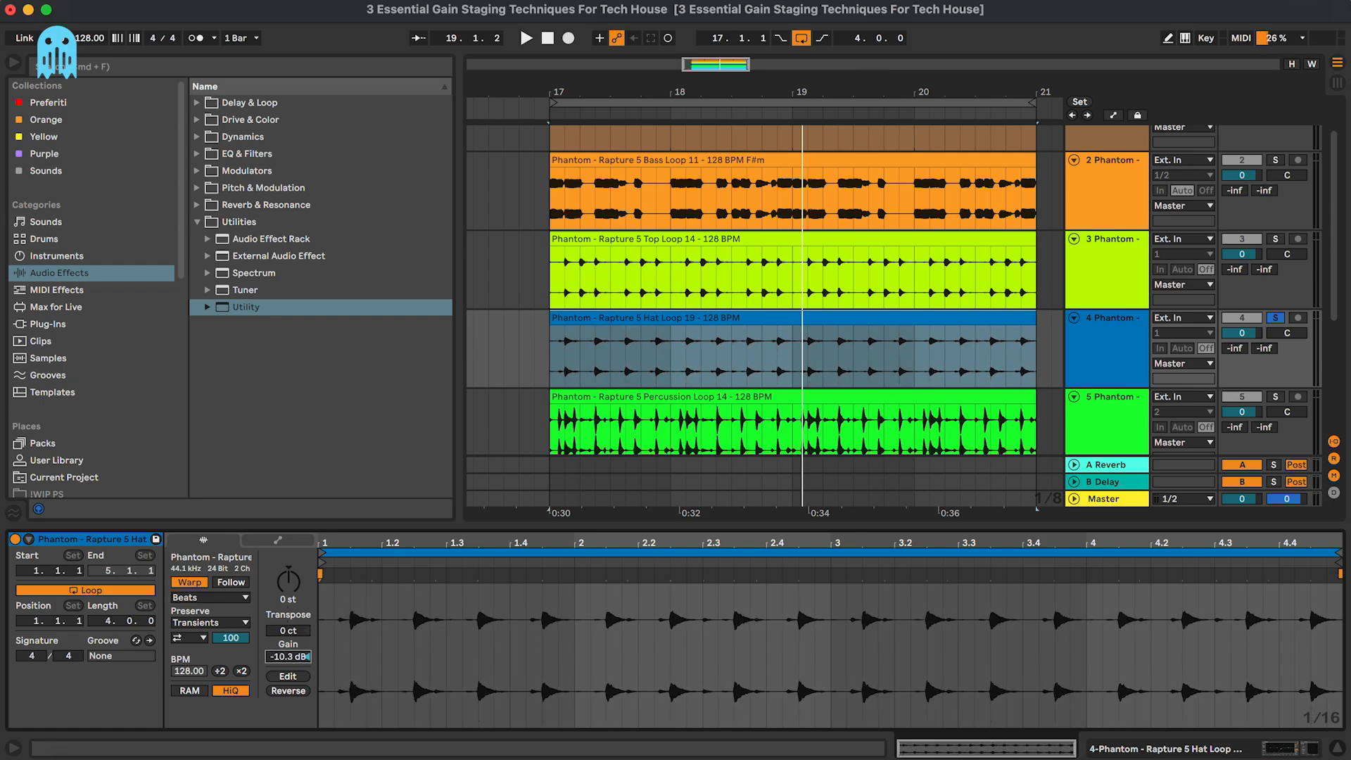
pyautogui.press('space')
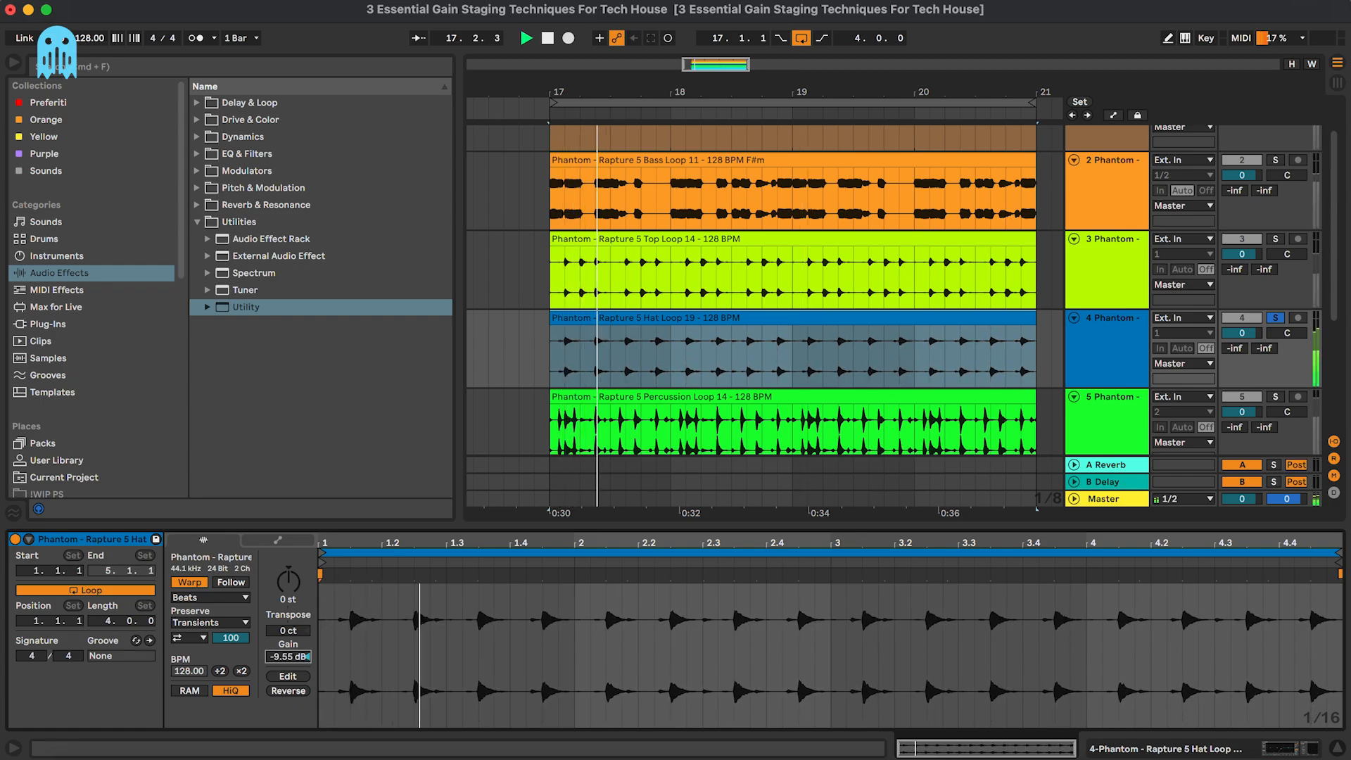
# Shift the Hat Loop track's Pro-Q 3 bell band to 2699 Hz, keeping +2.29 dB gain, and close the plug-in
pyautogui.click(1088, 368)
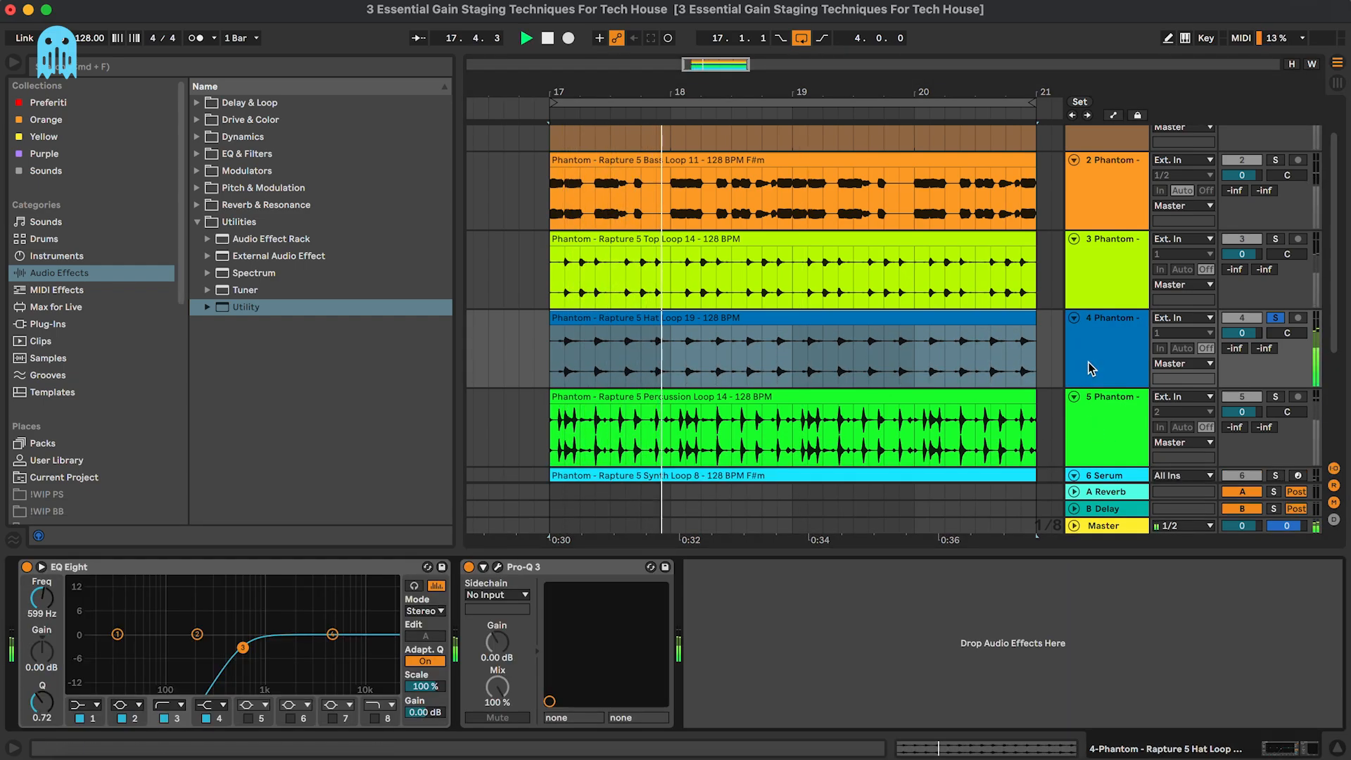
pyautogui.click(497, 568)
pyautogui.click(1237, 175)
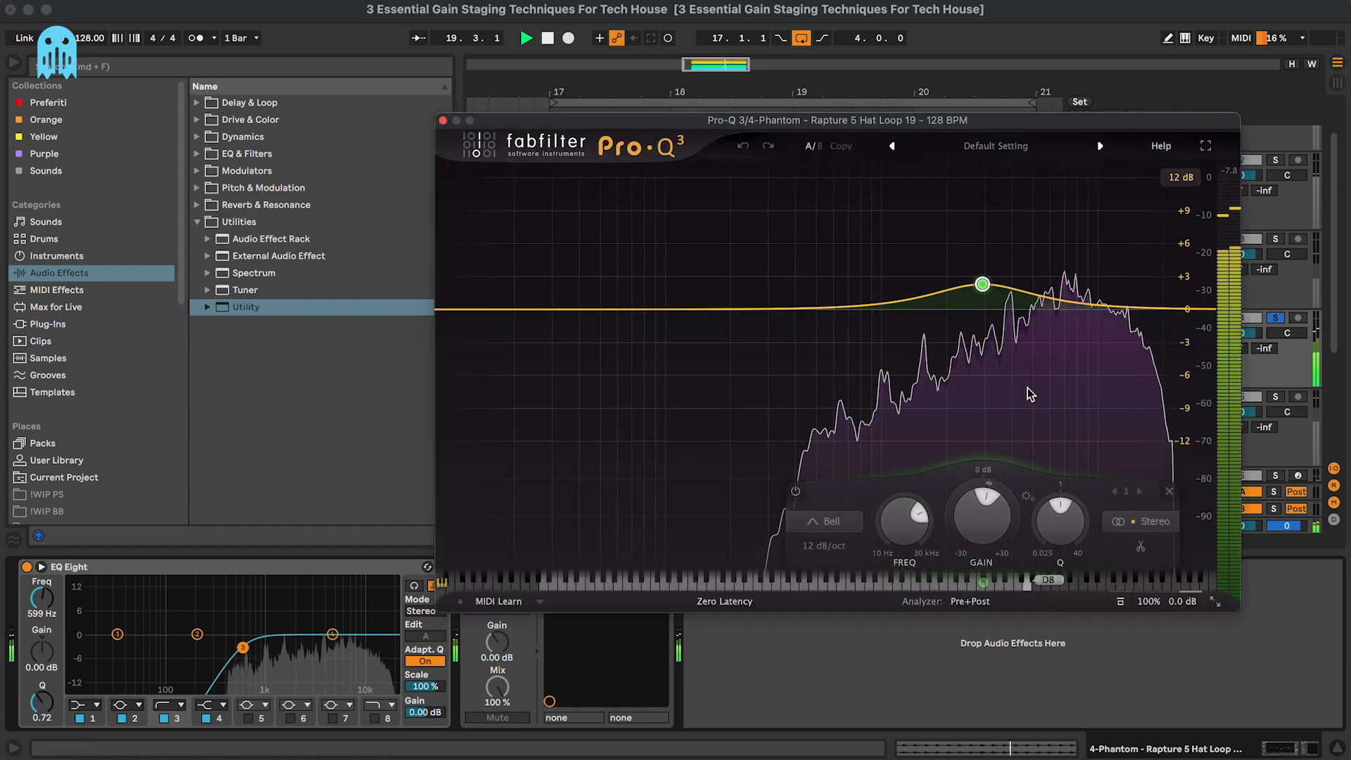
pyautogui.press('space')
pyautogui.doubleClick(994, 304)
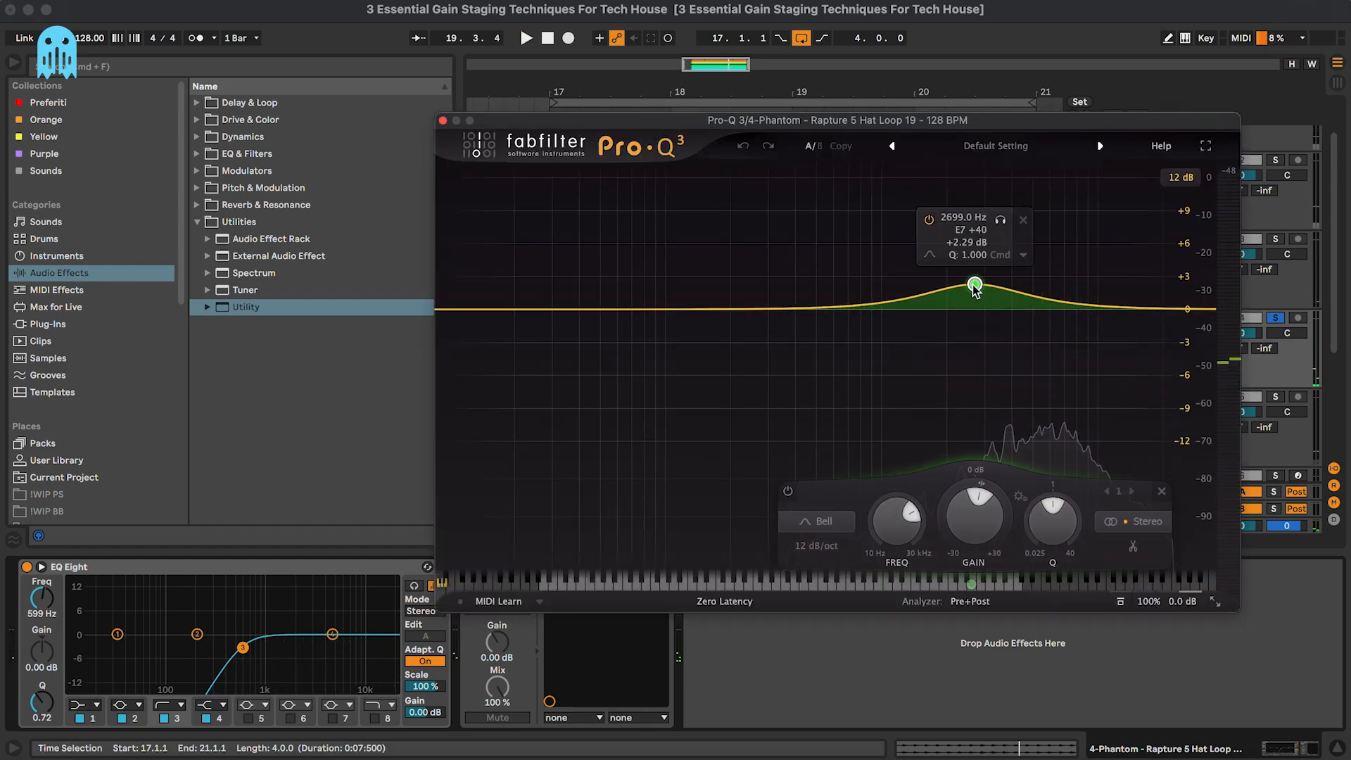
pyautogui.click(443, 121)
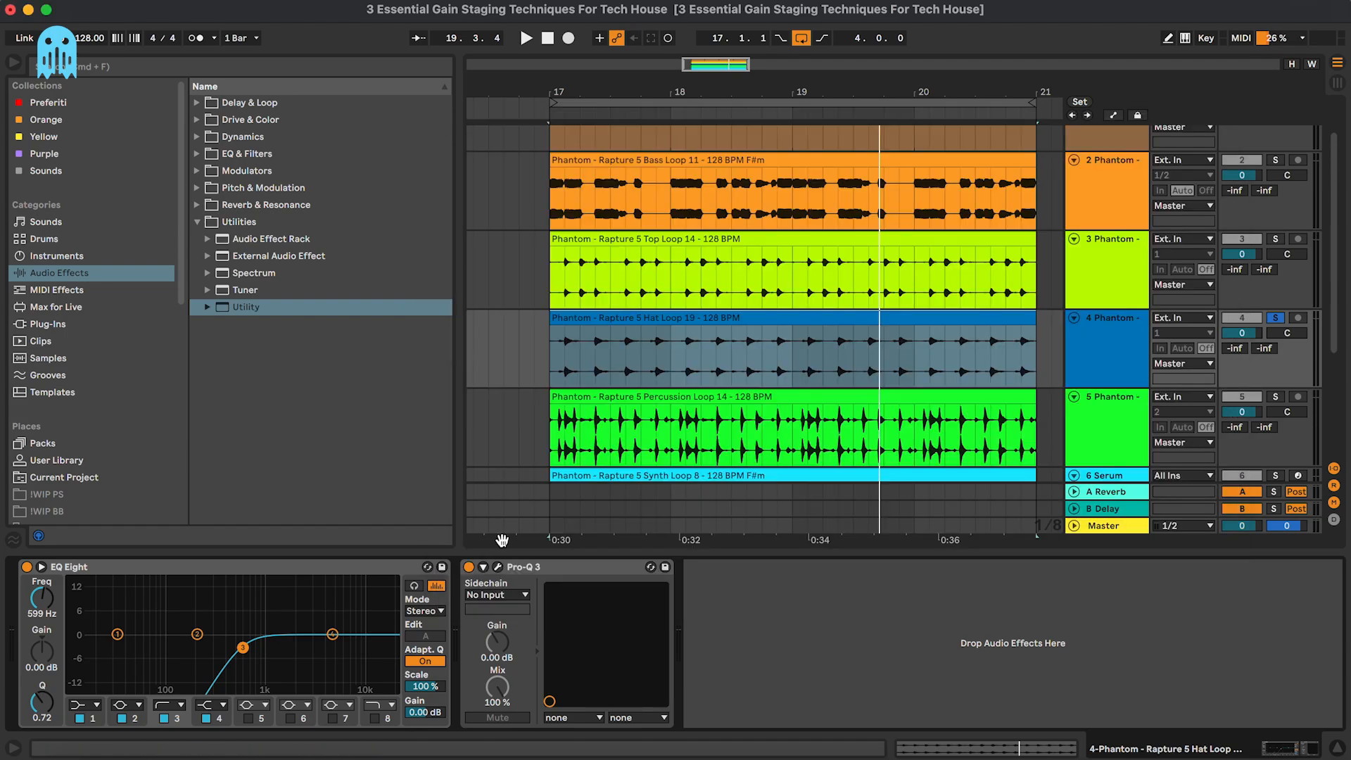
# Compare the Hat Loop track's peak level in the Session mixer during playback with Pro-Q 3 bypassed and re-enabled
pyautogui.click(469, 567)
pyautogui.click(726, 318)
pyautogui.scroll(-3, 728, 316)
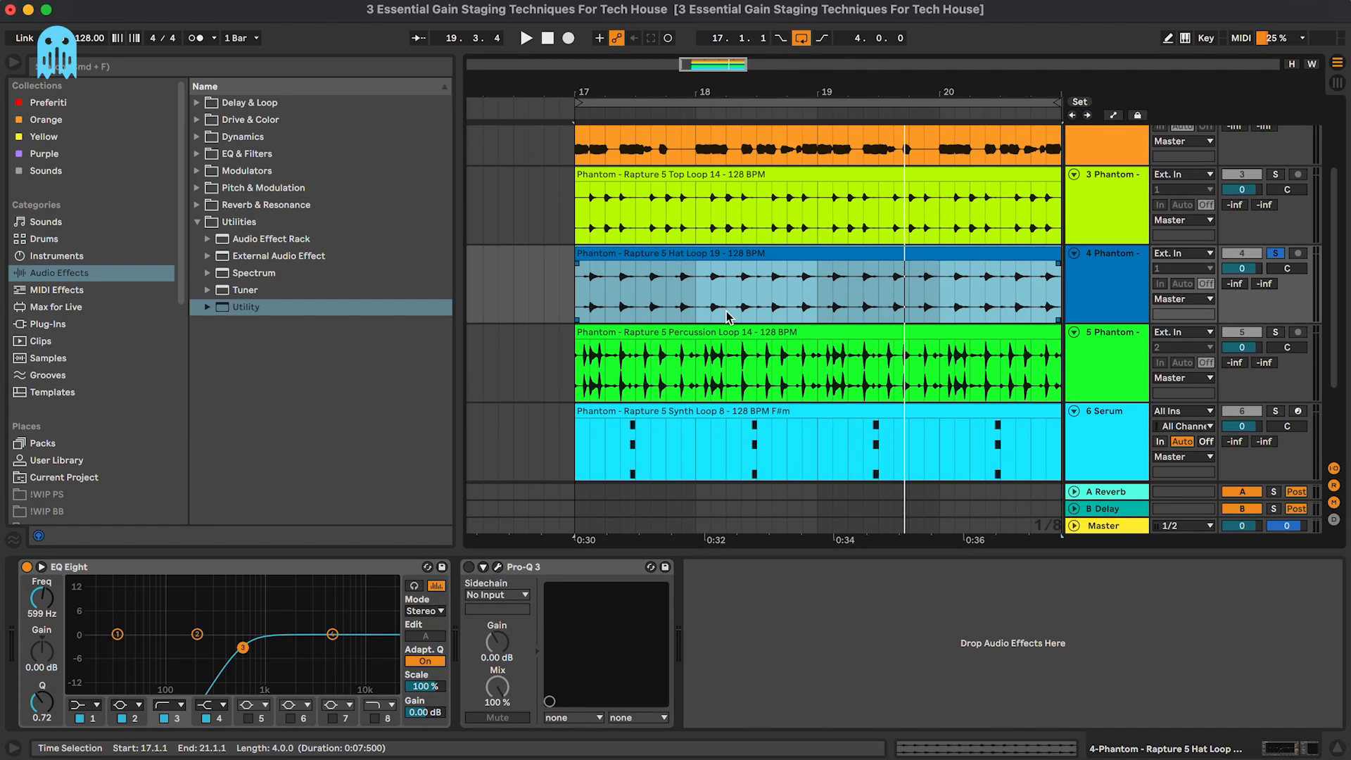
pyautogui.scroll(-1, 727, 317)
pyautogui.hscroll(1, 727, 317)
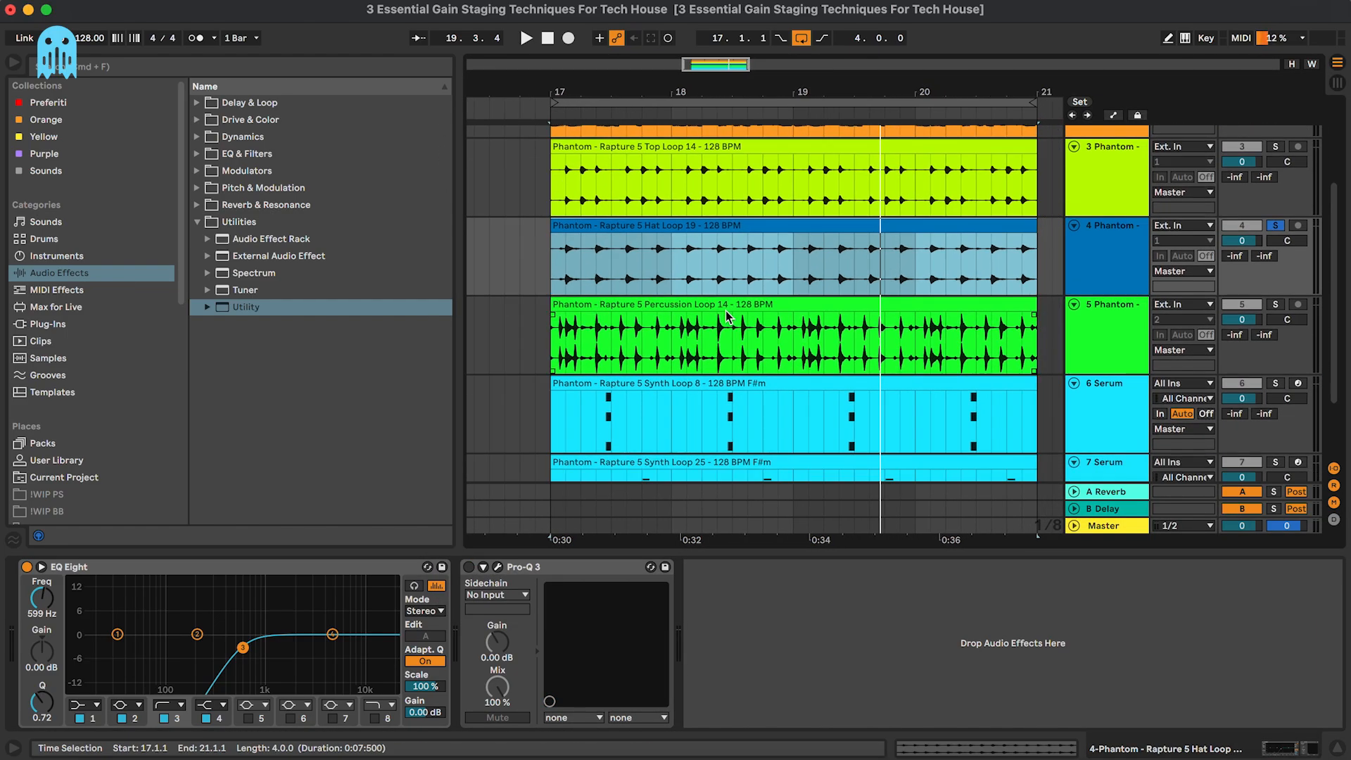
pyautogui.press('Tab')
pyautogui.press('space')
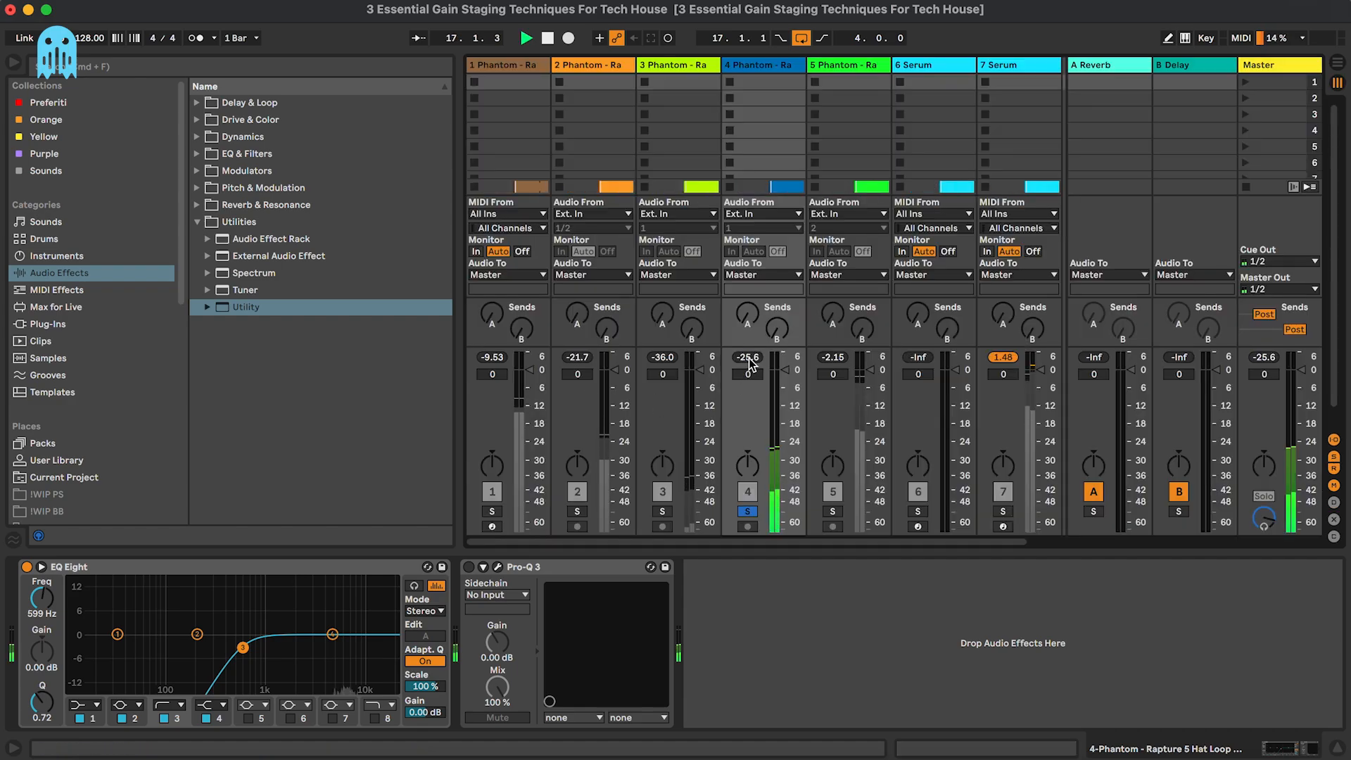
pyautogui.click(469, 567)
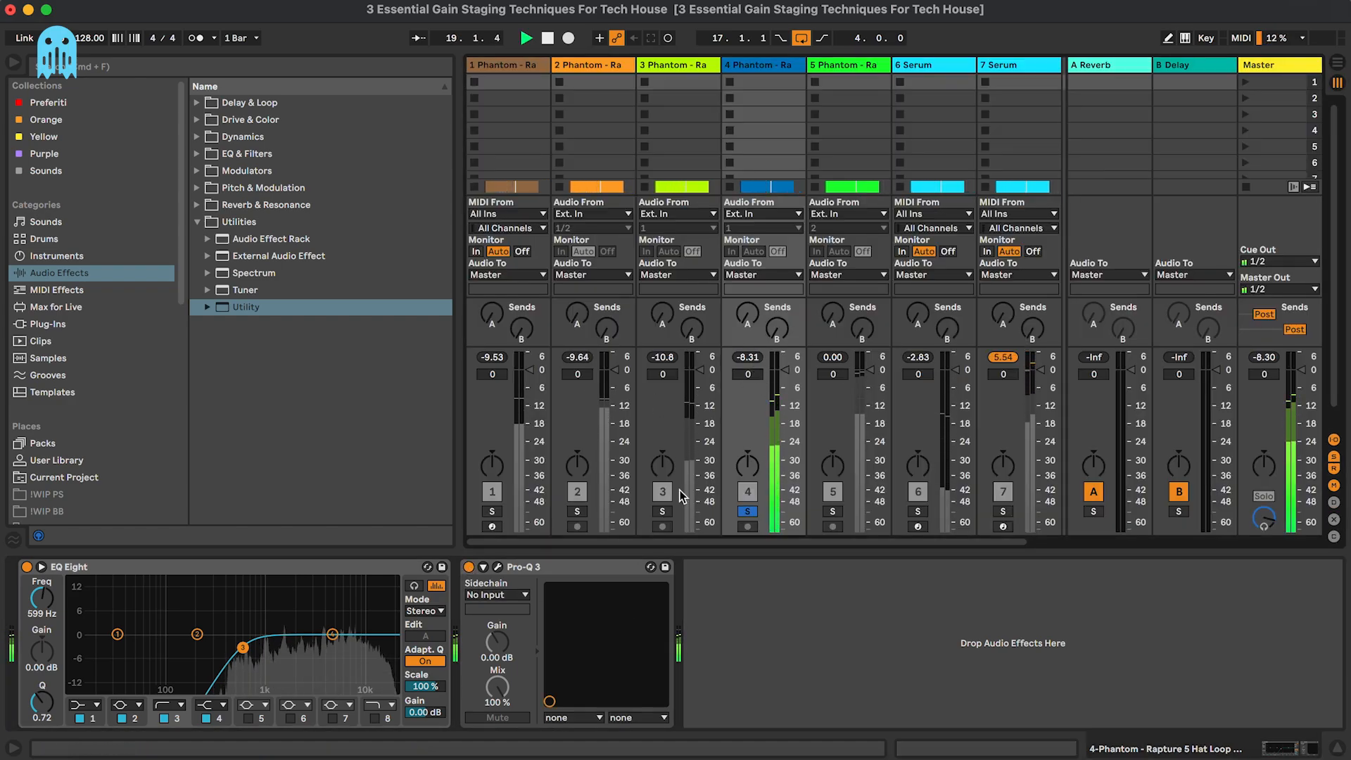
# Set the Output Level of the Hat Loop track's Pro-Q 3 to -1 dB and close the plug-in
pyautogui.click(498, 568)
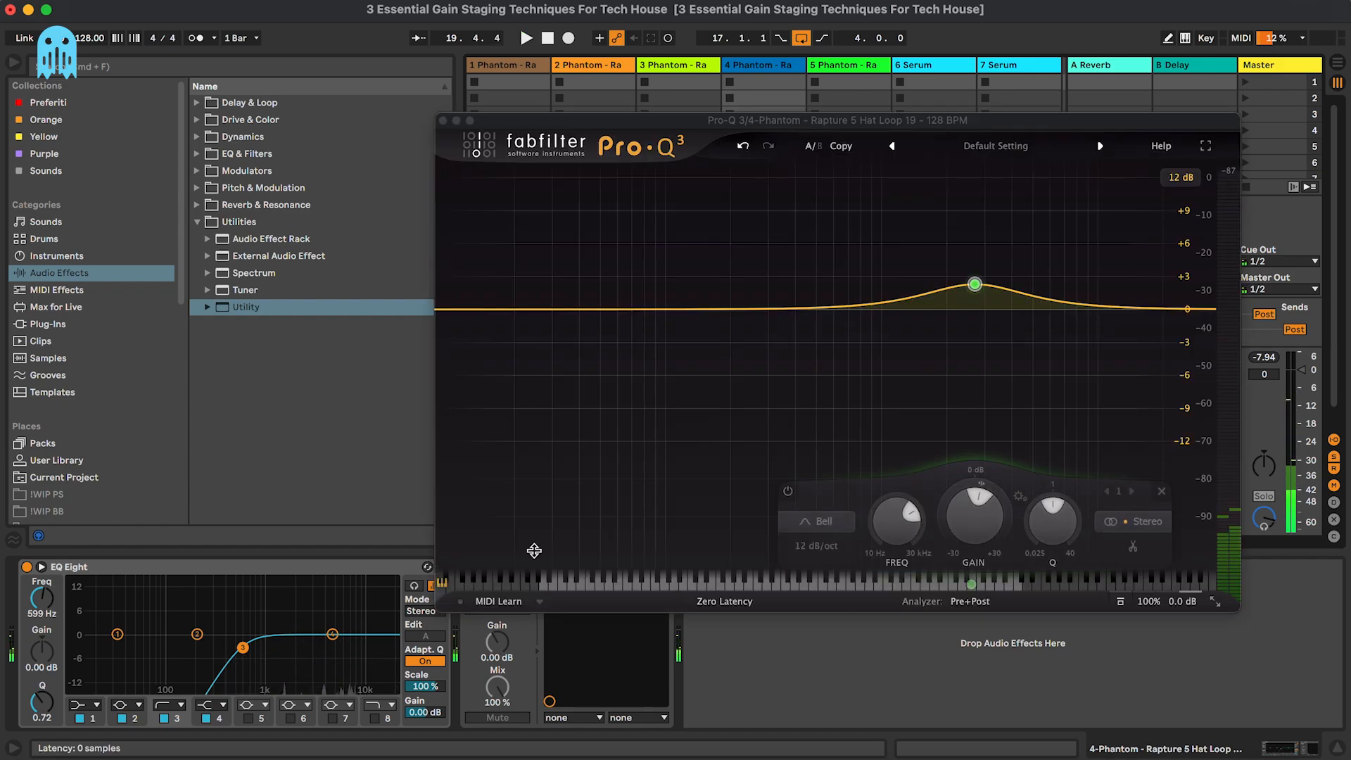
pyautogui.click(1182, 601)
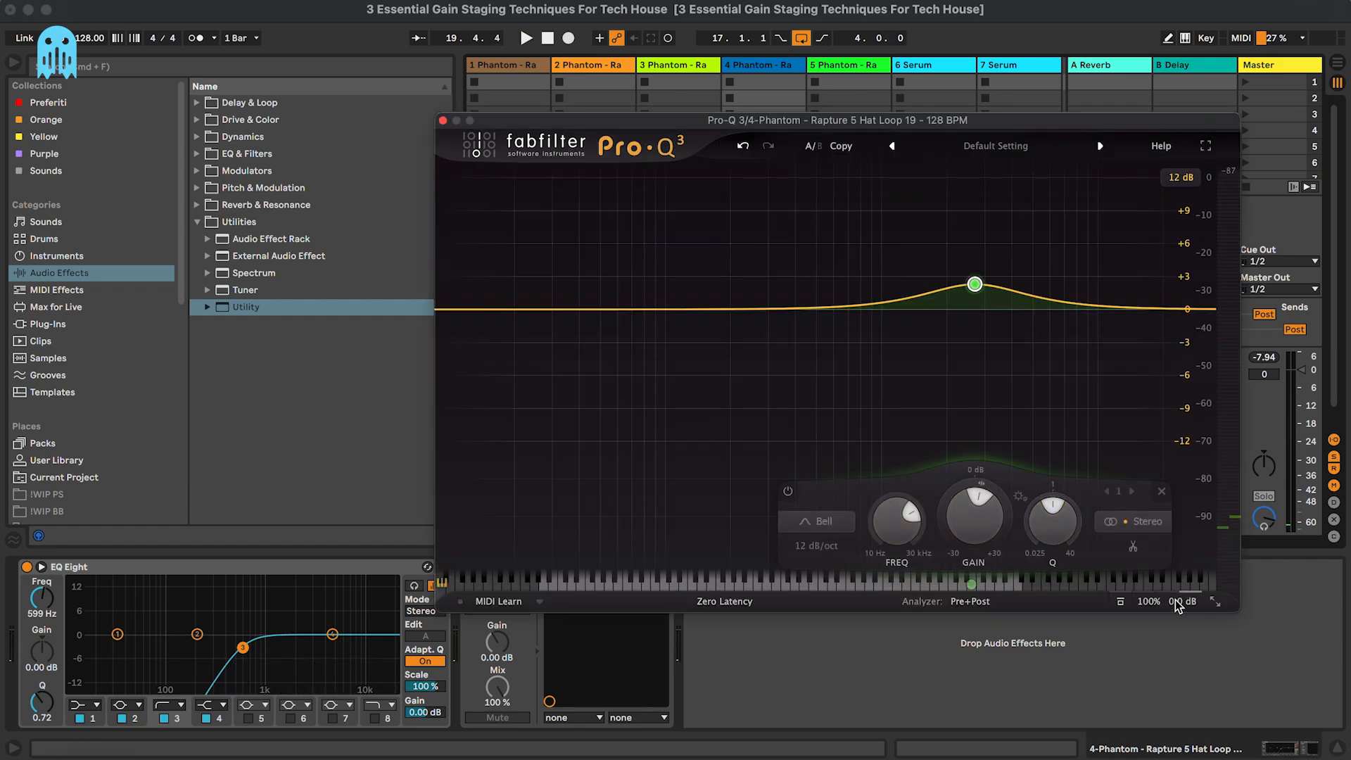
pyautogui.doubleClick(1166, 527)
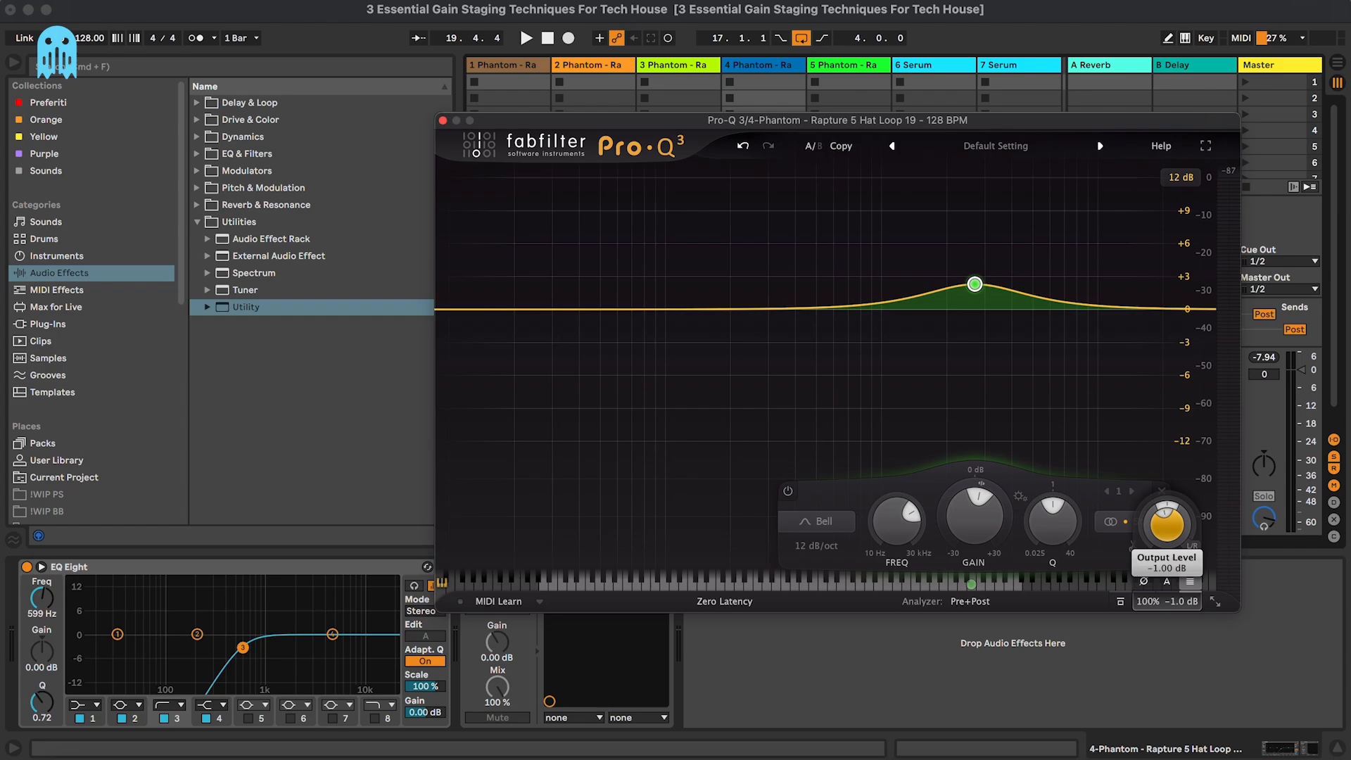
pyautogui.click(442, 120)
# Play the Hat Loop and toggle Pro-Q 3 off and on to check that both peak levels match
pyautogui.press('space')
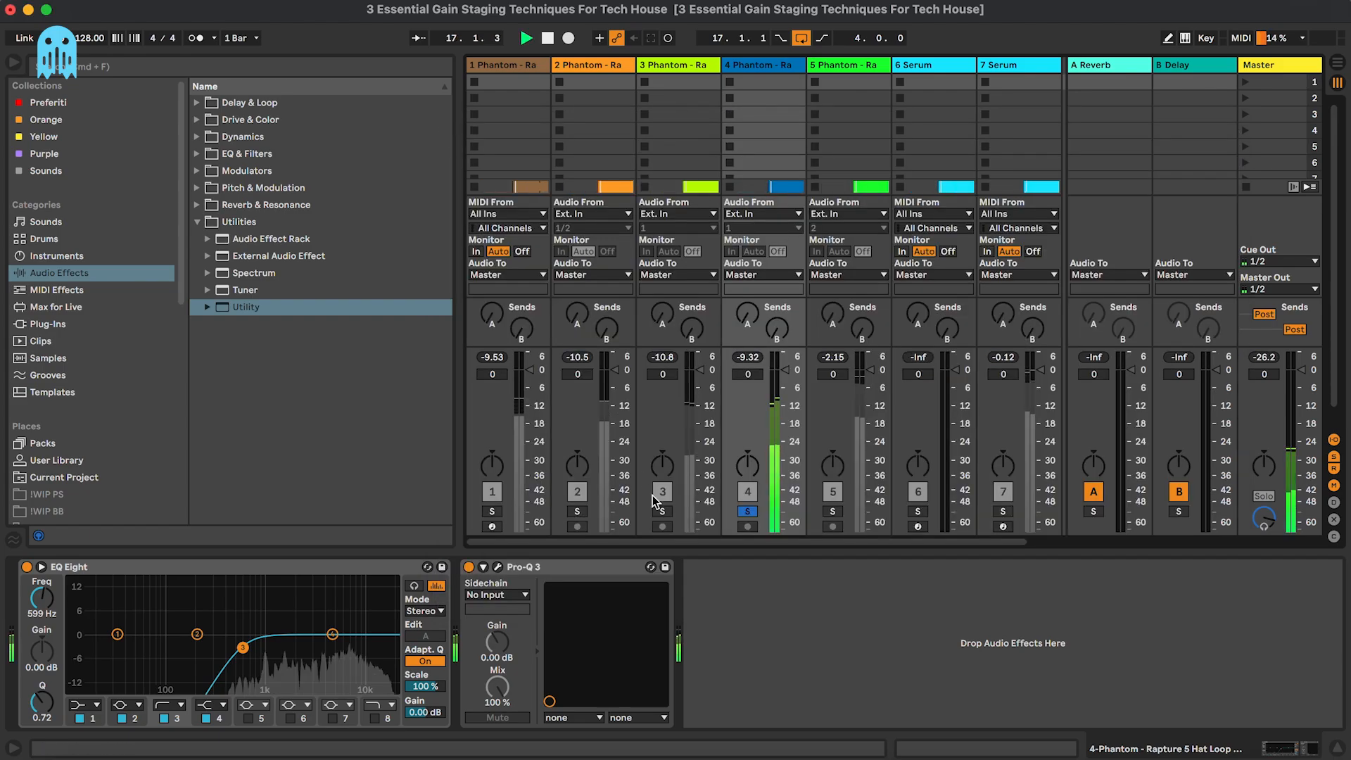
pyautogui.click(468, 567)
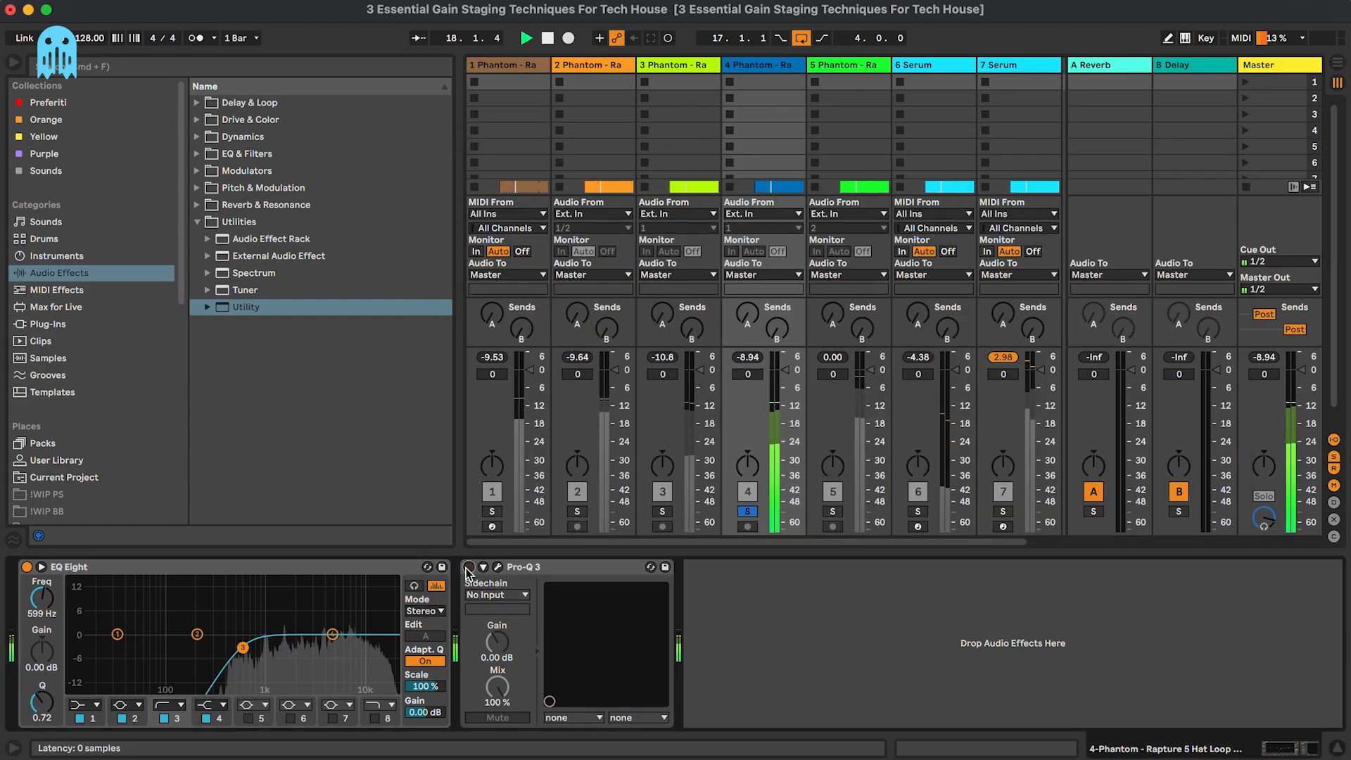
pyautogui.click(468, 567)
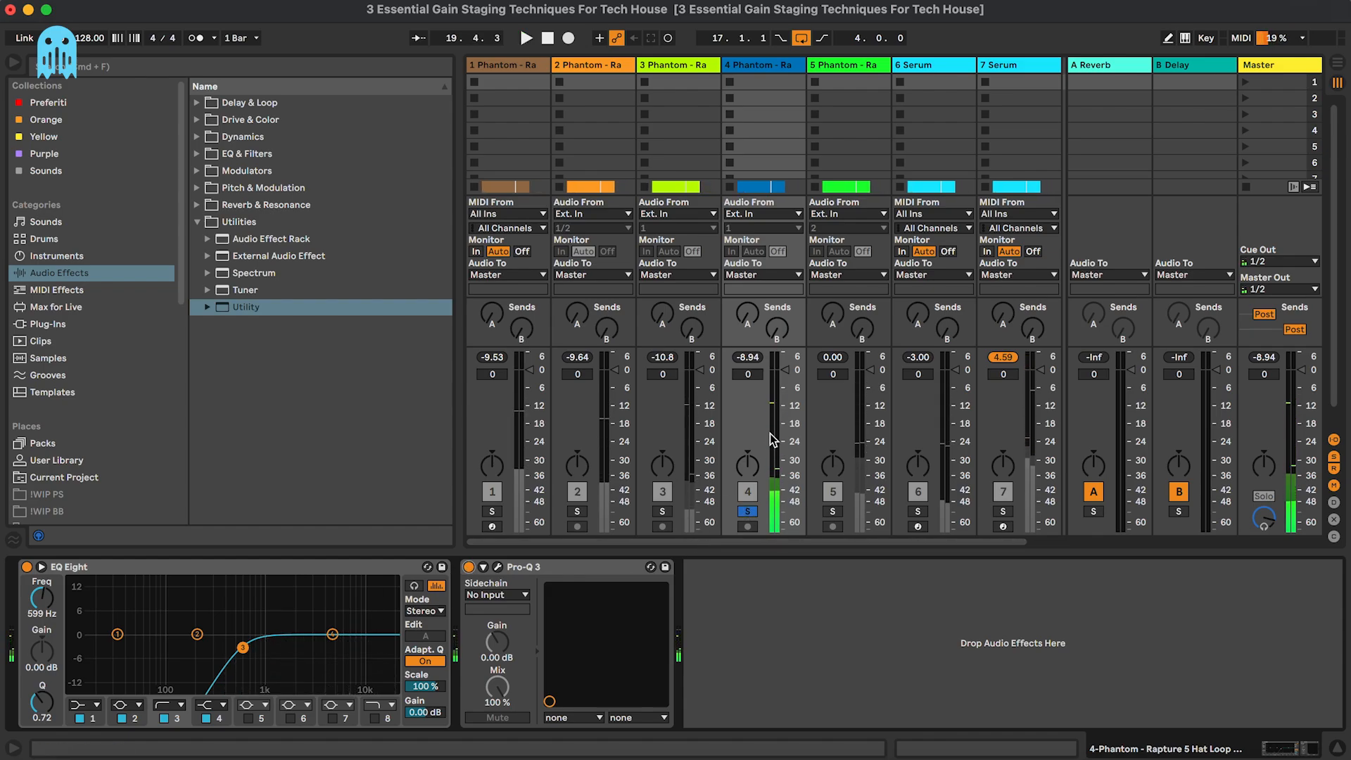
# Lower the Hat Loop clip's Gain to -10.3 dB in the Arrangement's clip view
pyautogui.press('Tab')
pyautogui.click(754, 245)
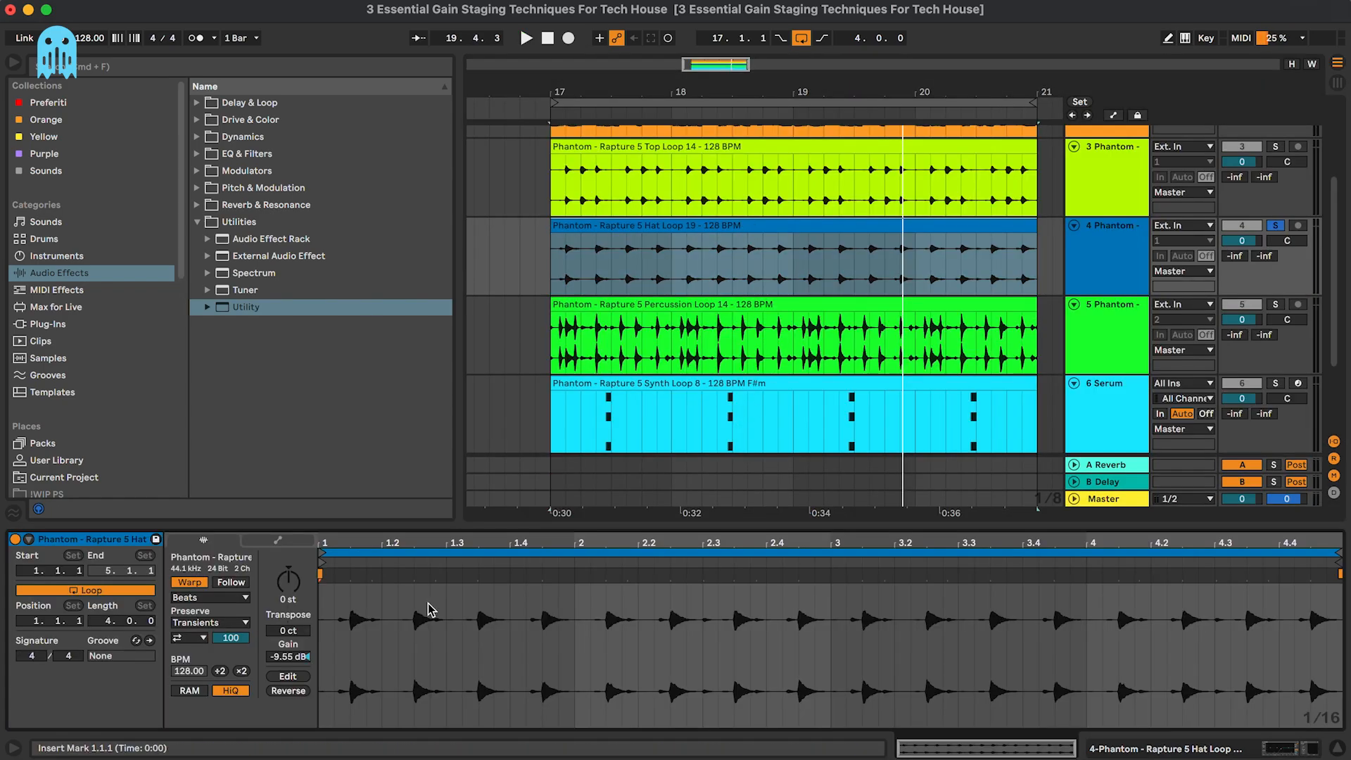
pyautogui.click(1110, 283)
pyautogui.press('Left')
pyautogui.press('Down')
pyautogui.press('Up')
pyautogui.press('Right')
# Solo the Percussion Loop track and lower its clip's Gain to -11.6 dB while the loop plays
pyautogui.press('Down')
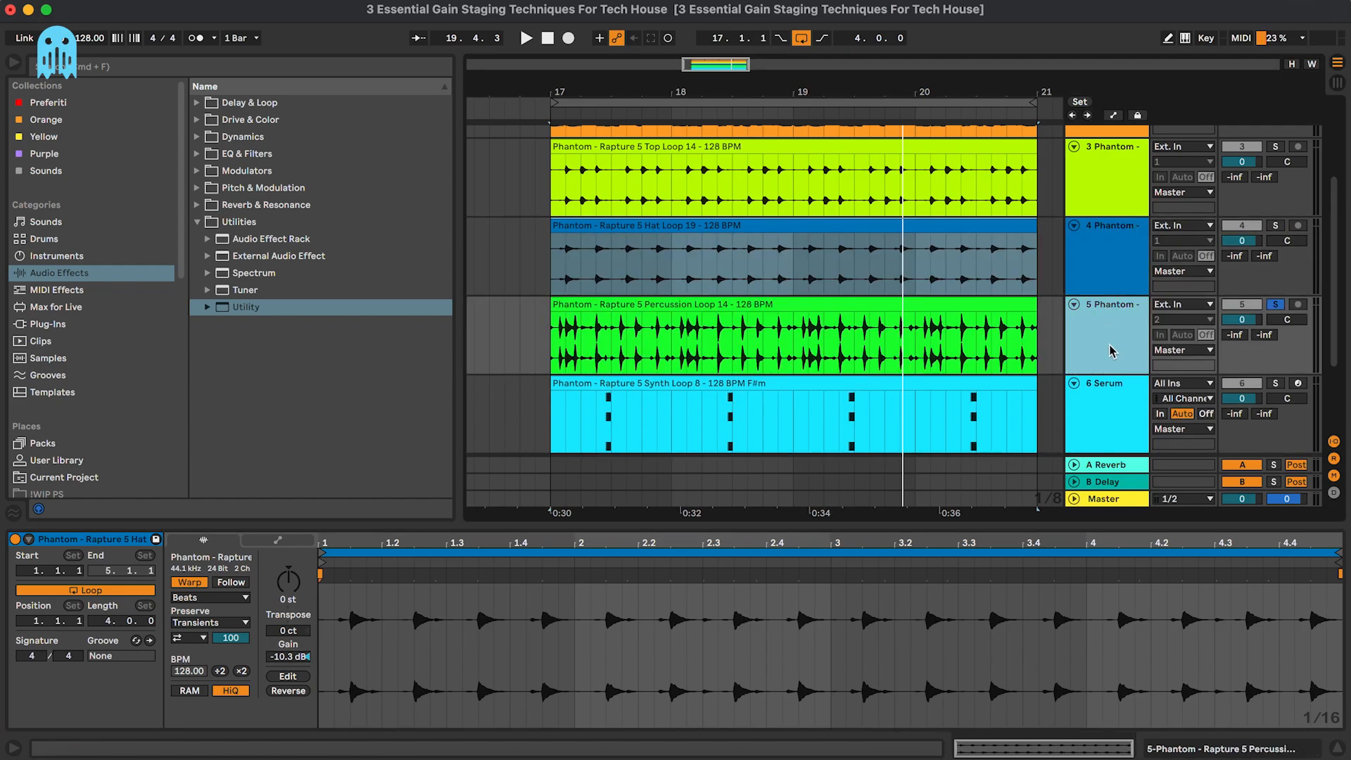
pyautogui.click(1110, 352)
pyautogui.press('space')
pyautogui.click(822, 307)
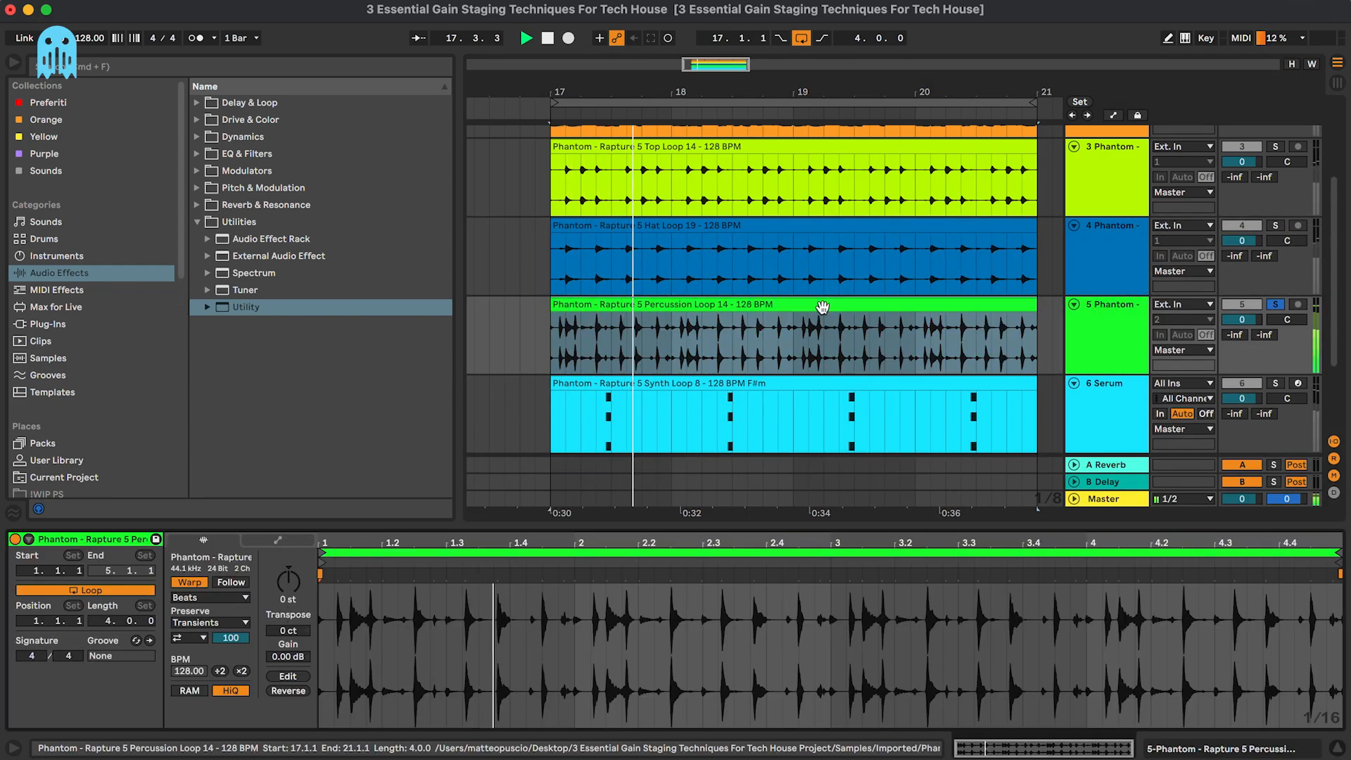
pyautogui.moveTo(300, 656); pyautogui.dragTo(300, 695)
pyautogui.press('space')
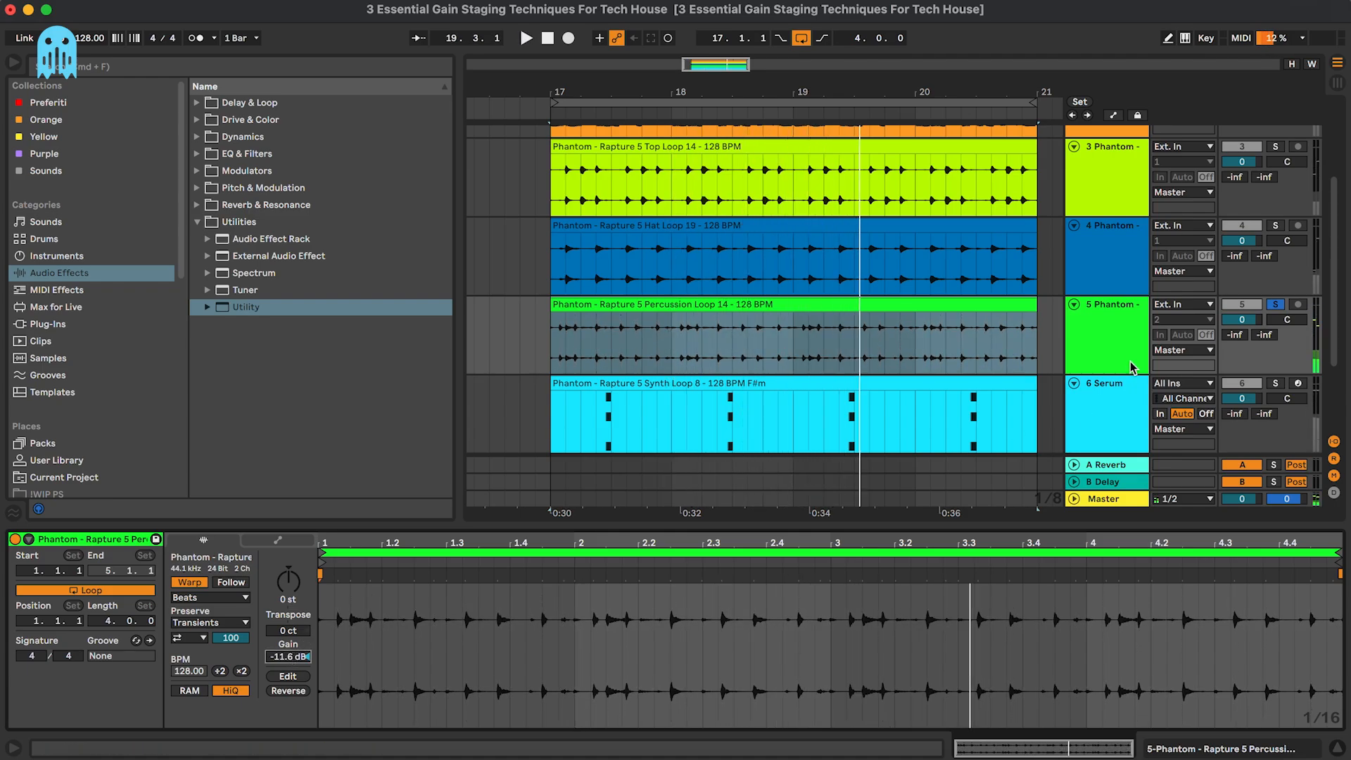
# Solo the 6 Serum track and play its Synth Loop 8 clip, inspecting the Serum instrument and the effect chain
pyautogui.click(1109, 411)
pyautogui.scroll(-3, 1109, 411)
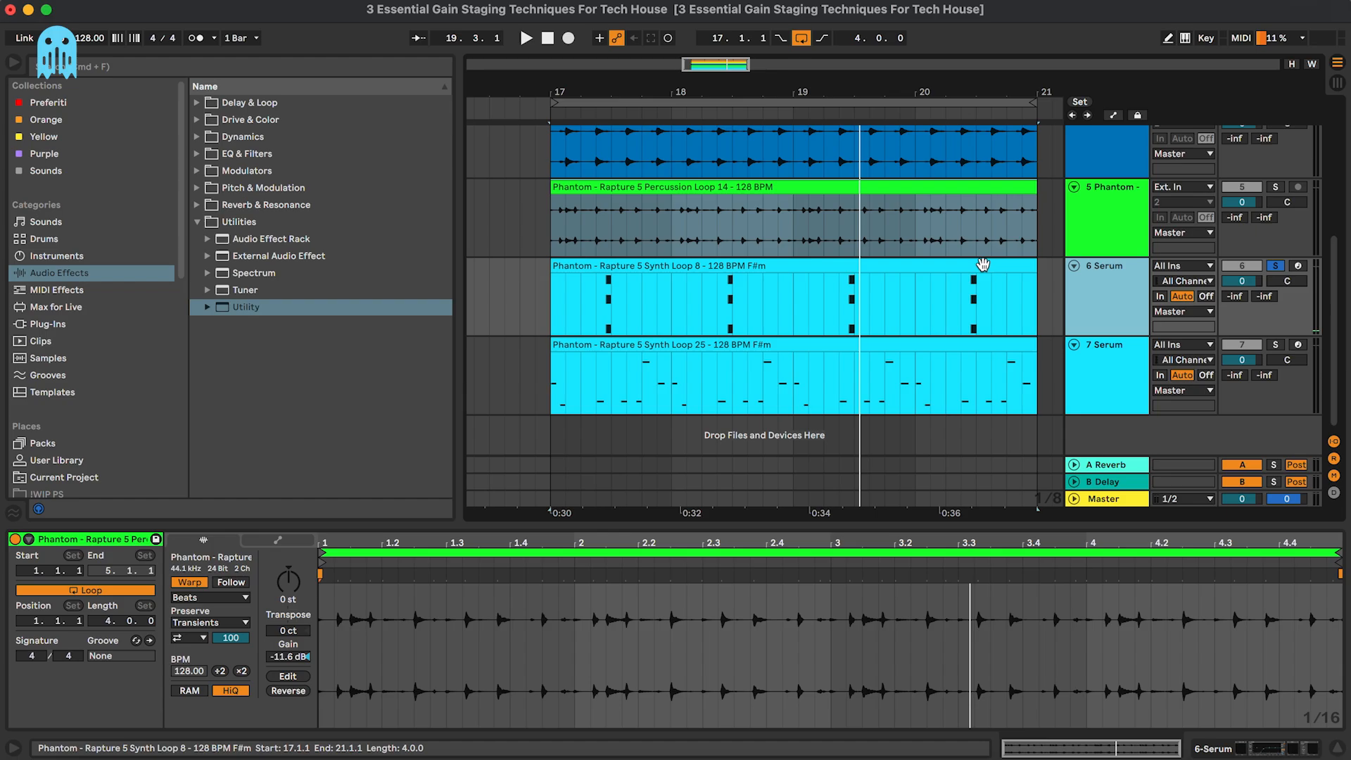
pyautogui.doubleClick(1110, 315)
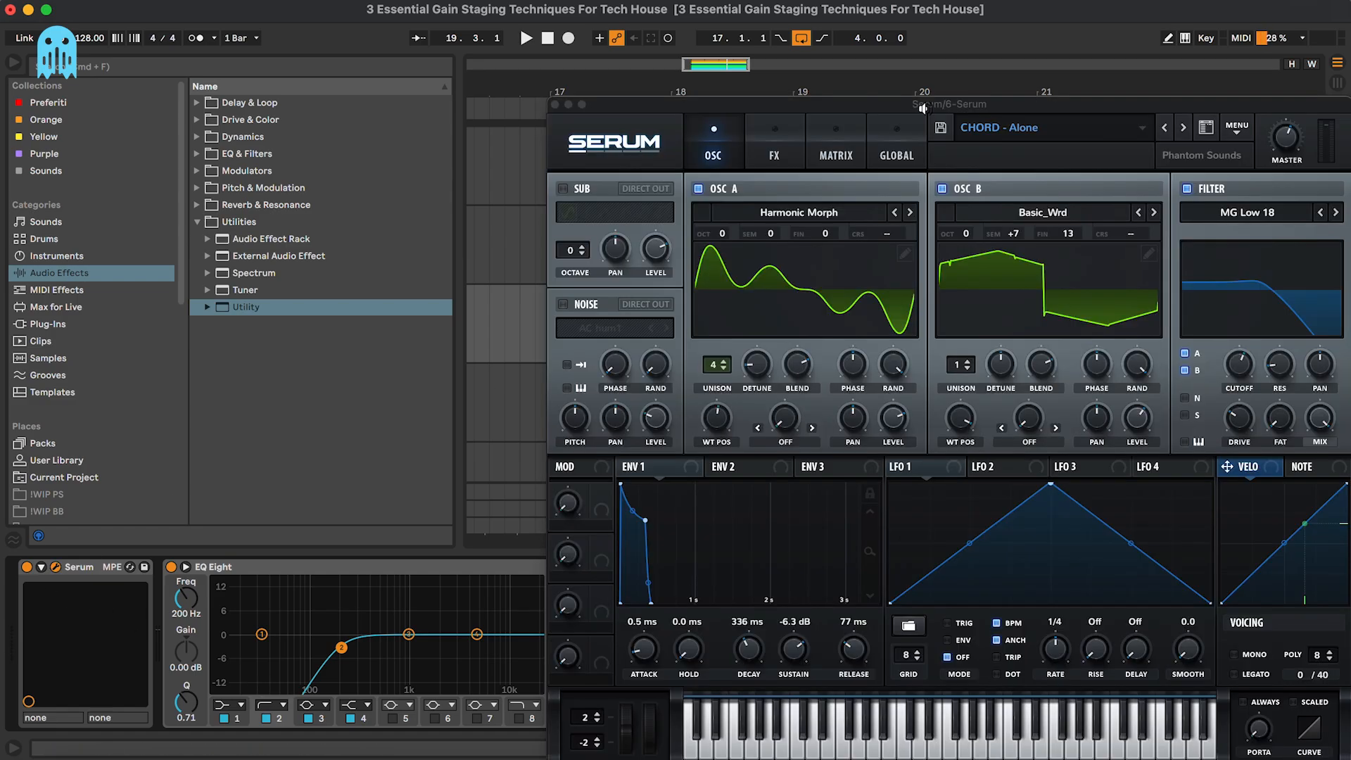
pyautogui.moveTo(941, 75); pyautogui.dragTo(745, 75)
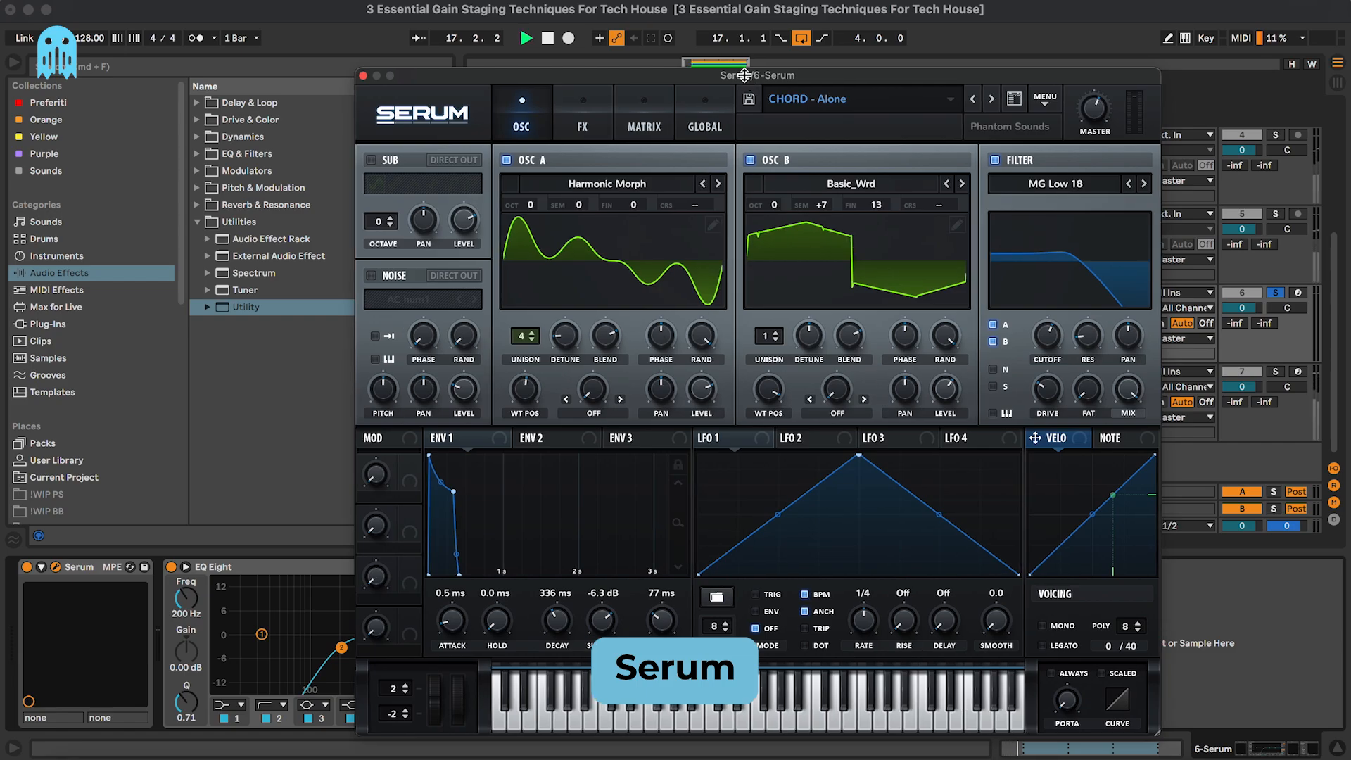
pyautogui.click(364, 76)
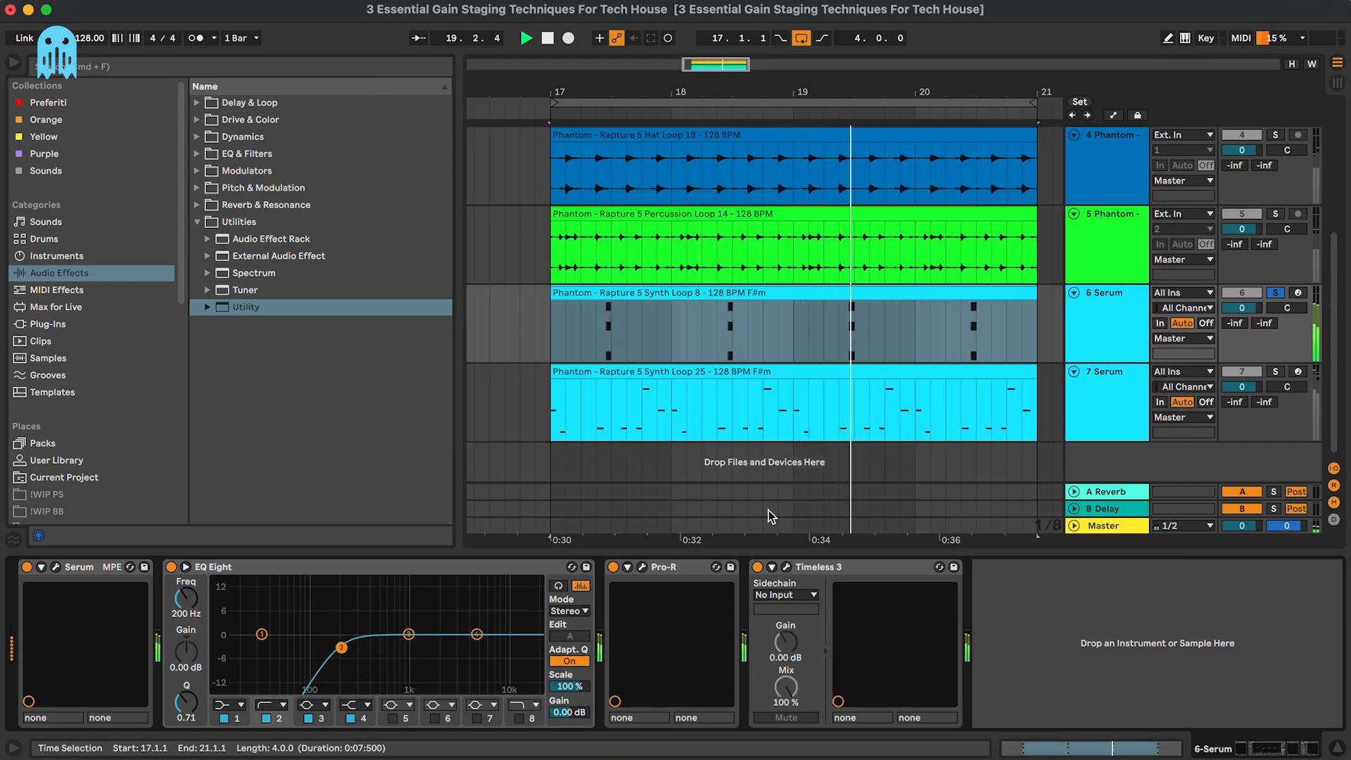
pyautogui.press('space')
pyautogui.click(55, 566)
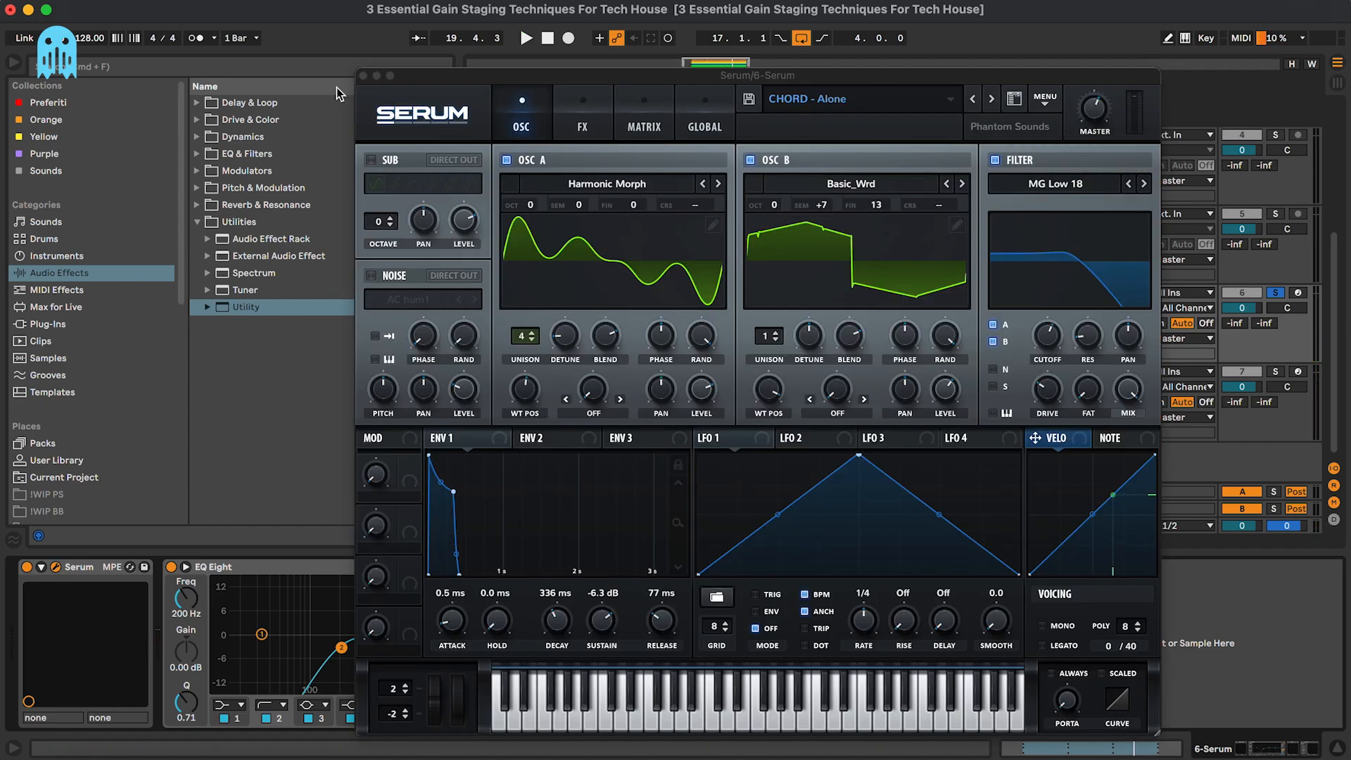
pyautogui.click(363, 75)
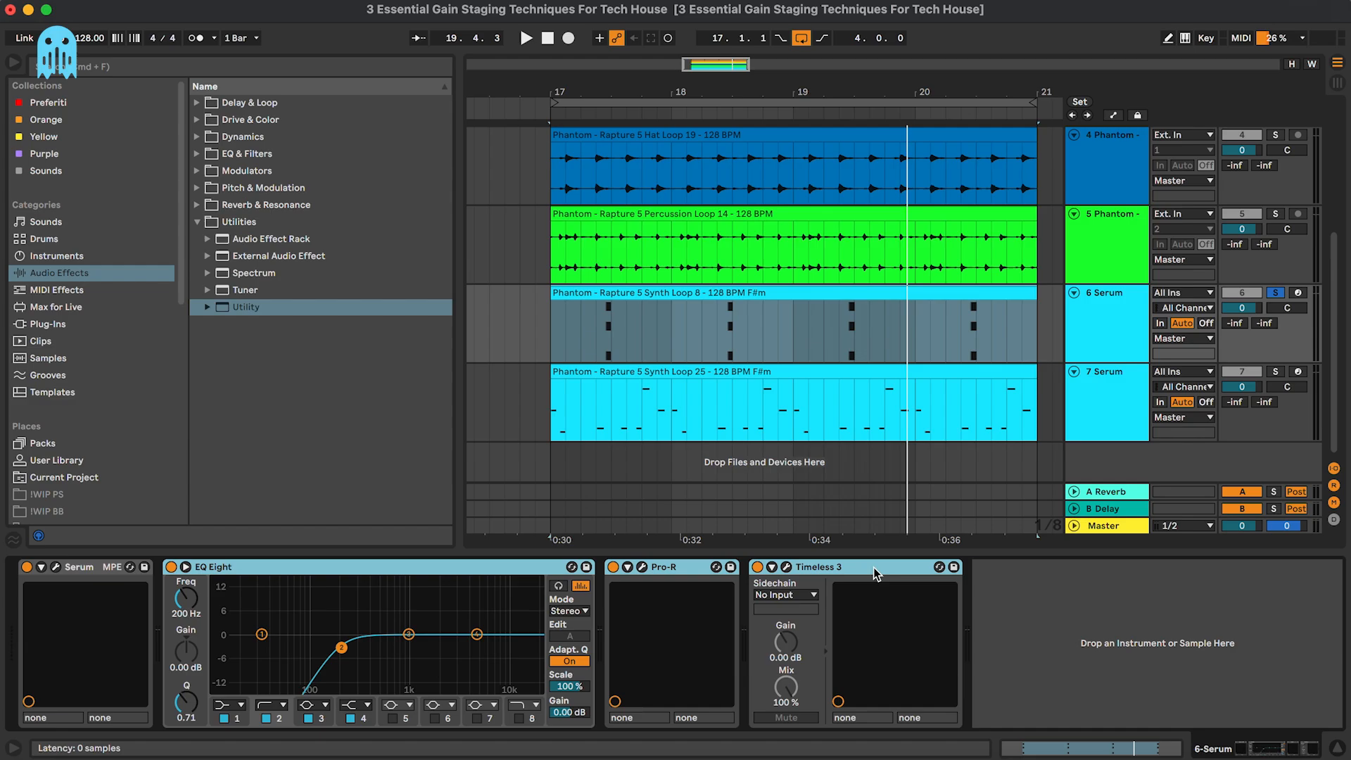
# Bypass EQ Eight, Pro-R and Timeless 3 on the 6 Serum track and check its dry level in the Session mixer
pyautogui.press('space')
pyautogui.press('Tab')
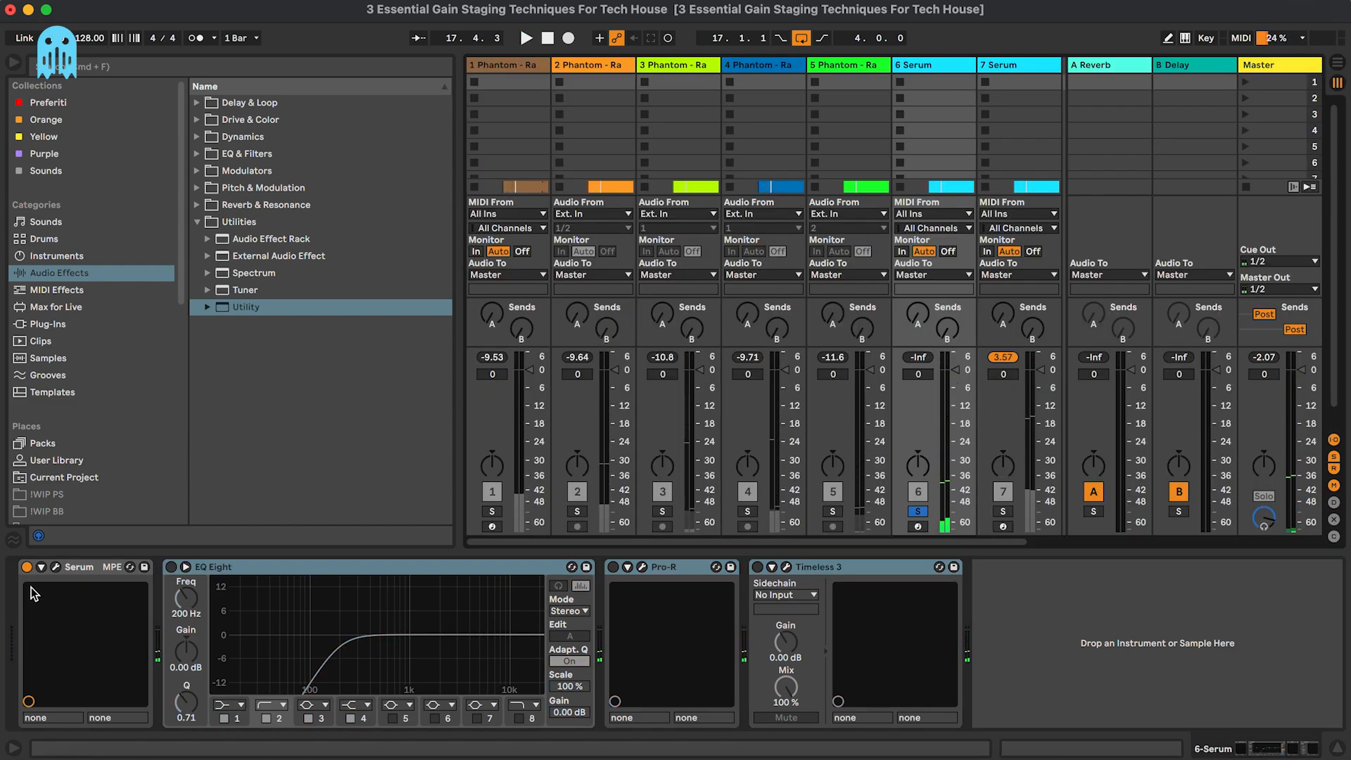
pyautogui.press('space')
# Lower Serum's master volume on the 6 Serum track in small adjustments, checking the dry level in the Session mixer
pyautogui.click(57, 567)
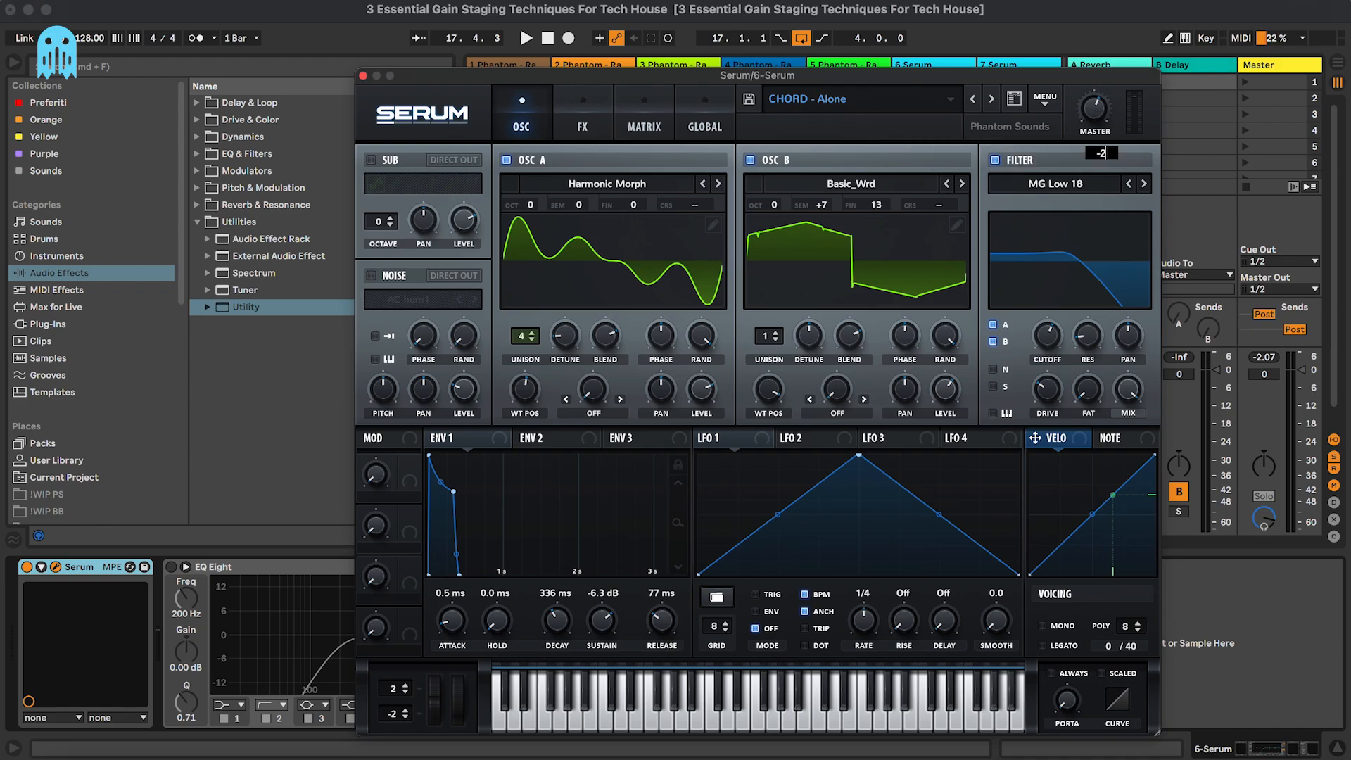
pyautogui.moveTo(1103, 86); pyautogui.dragTo(1112, 53)
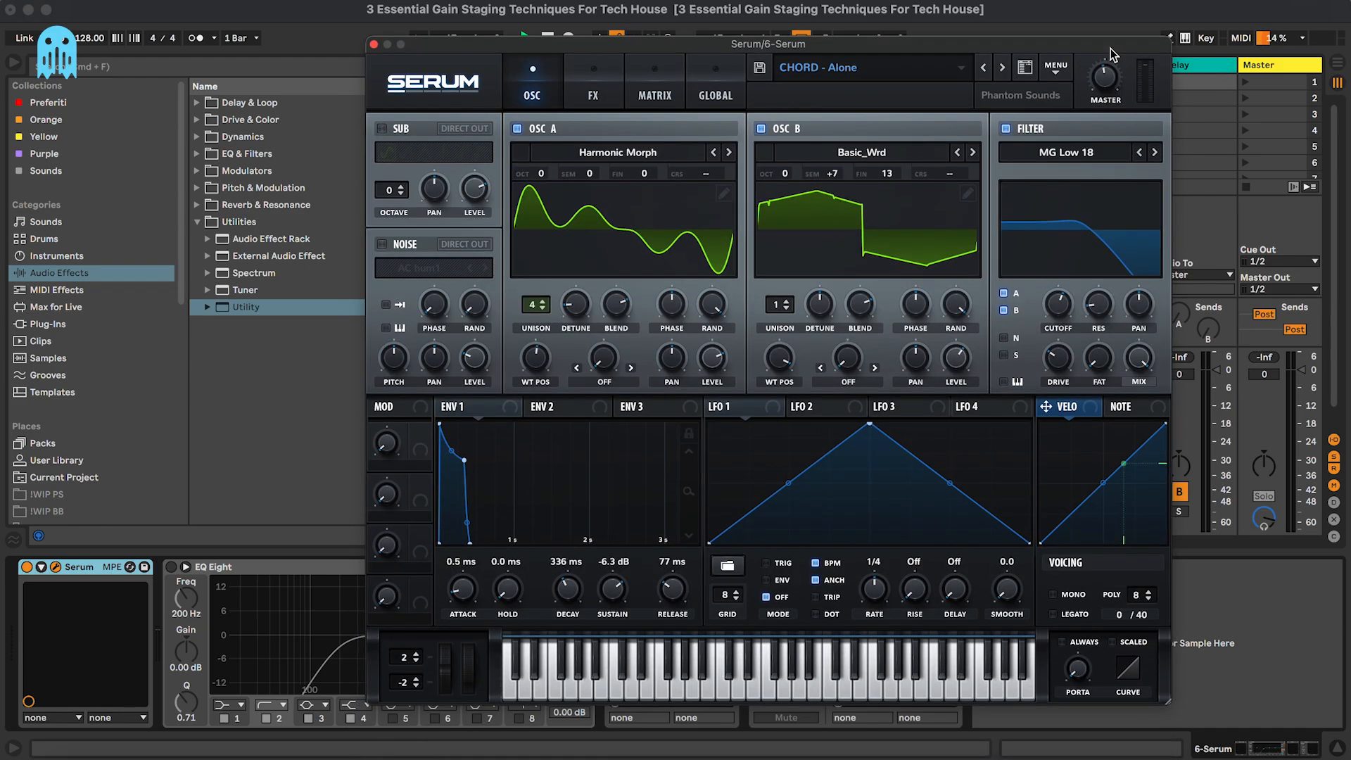
pyautogui.click(374, 45)
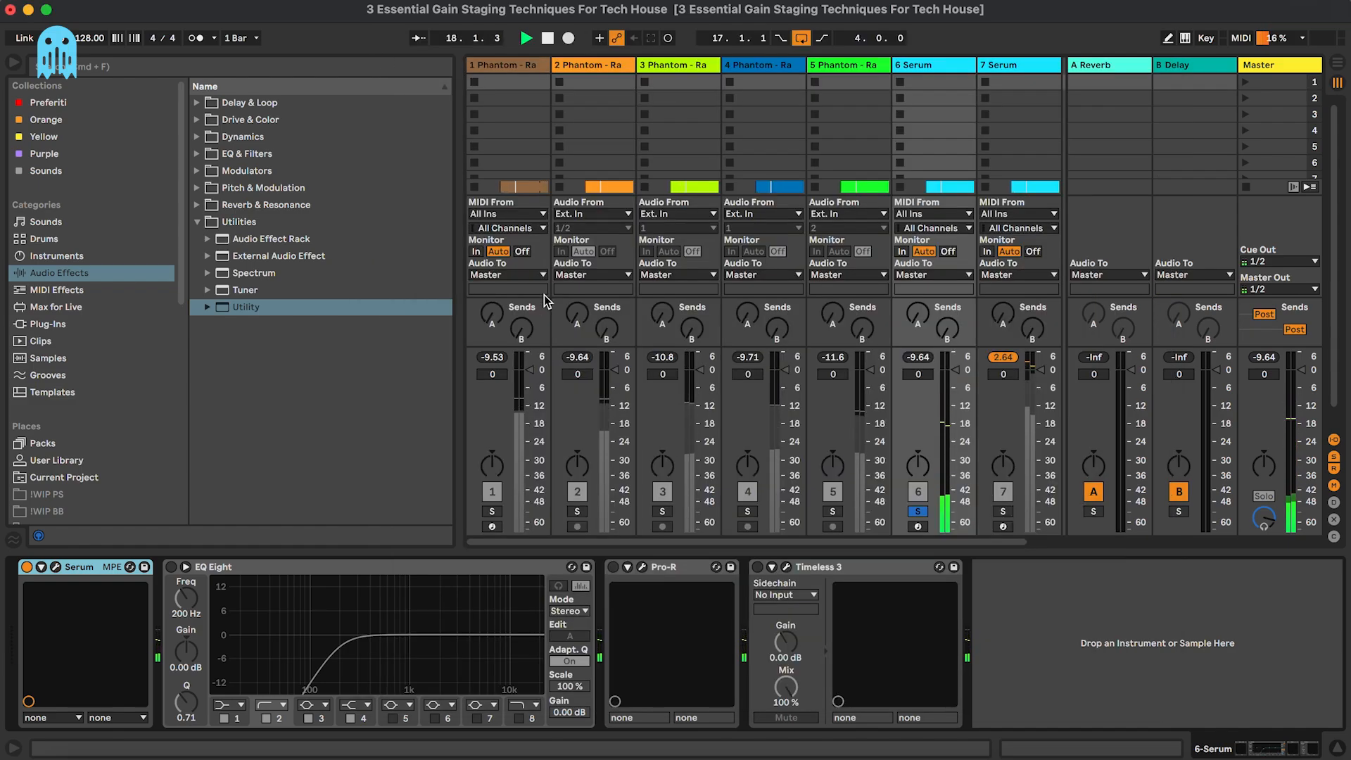
pyautogui.click(55, 567)
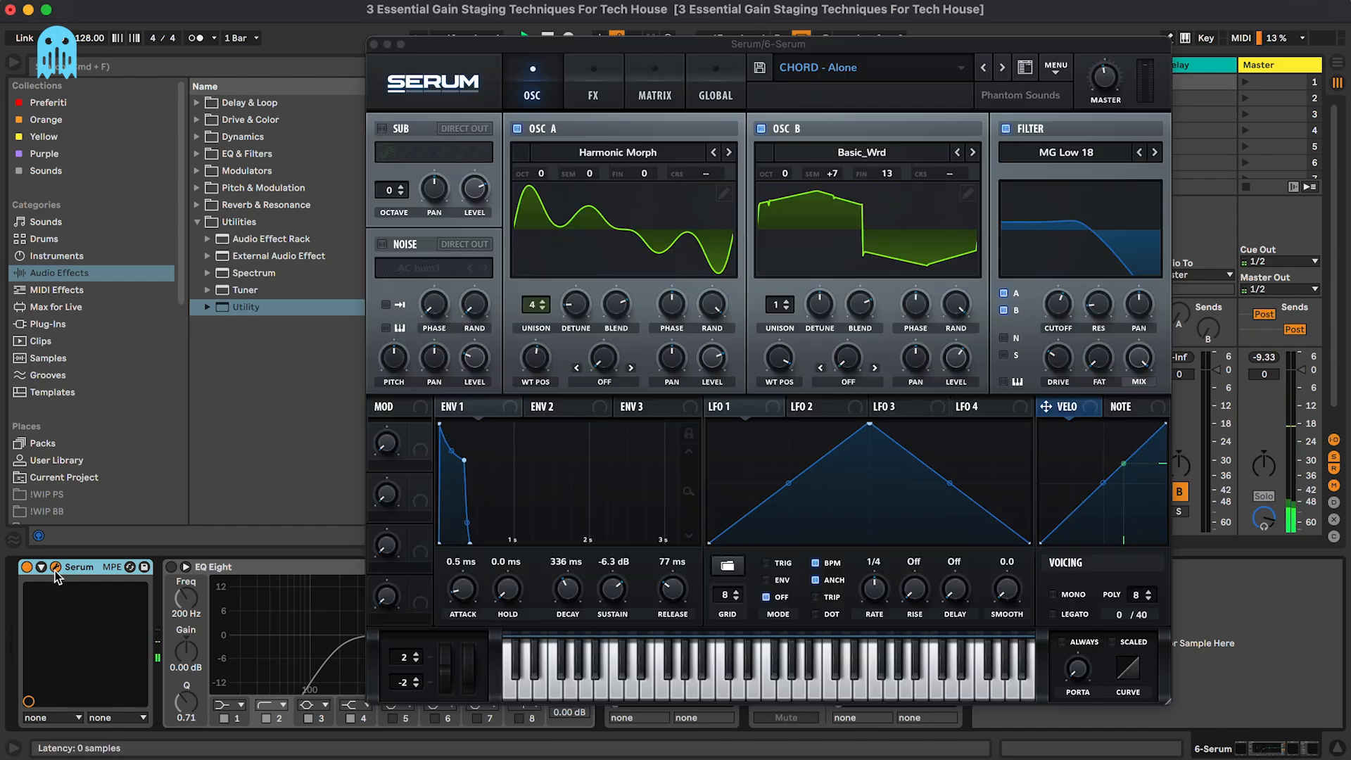
pyautogui.moveTo(1102, 79); pyautogui.dragTo(1101, 85)
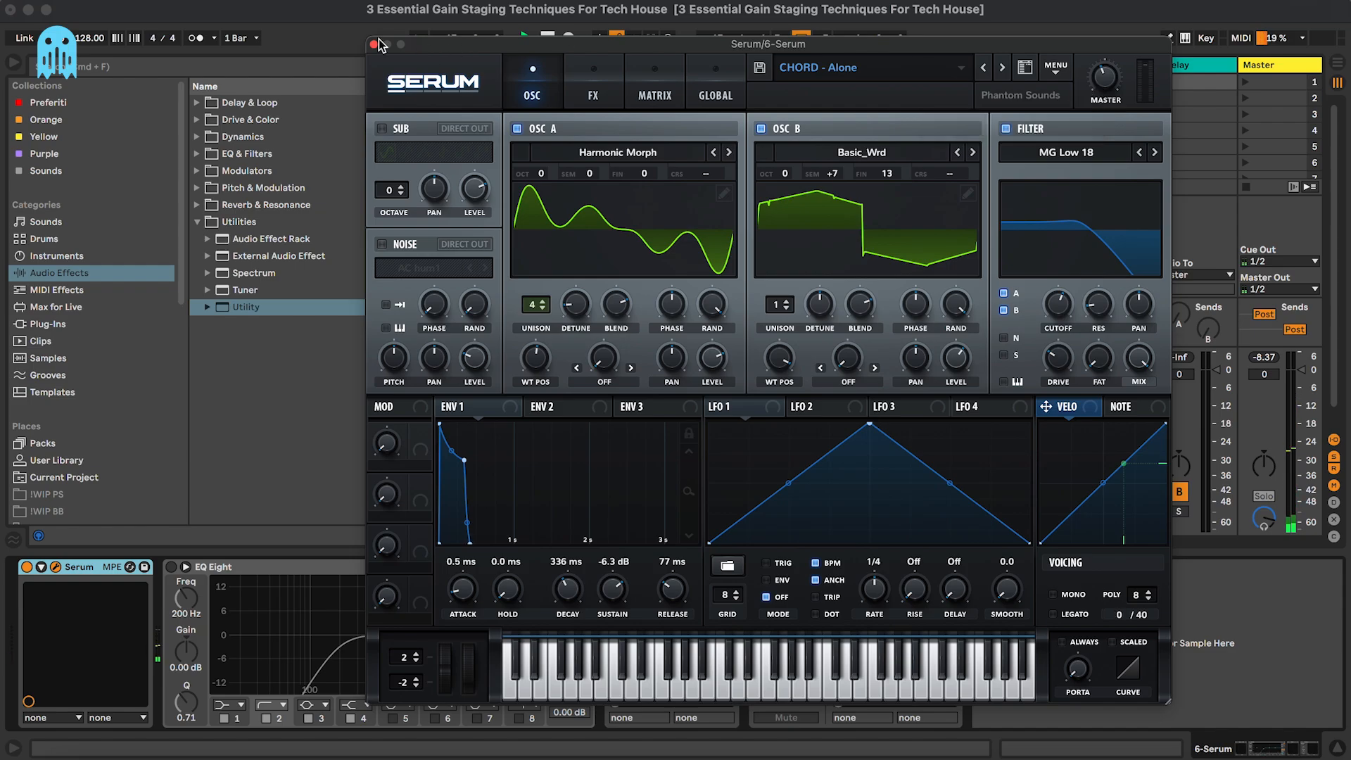
pyautogui.click(374, 45)
# Re-enable EQ Eight, Pro-R and Timeless 3 on the 6 Serum track and lower Timeless 3's Mix
pyautogui.click(171, 567)
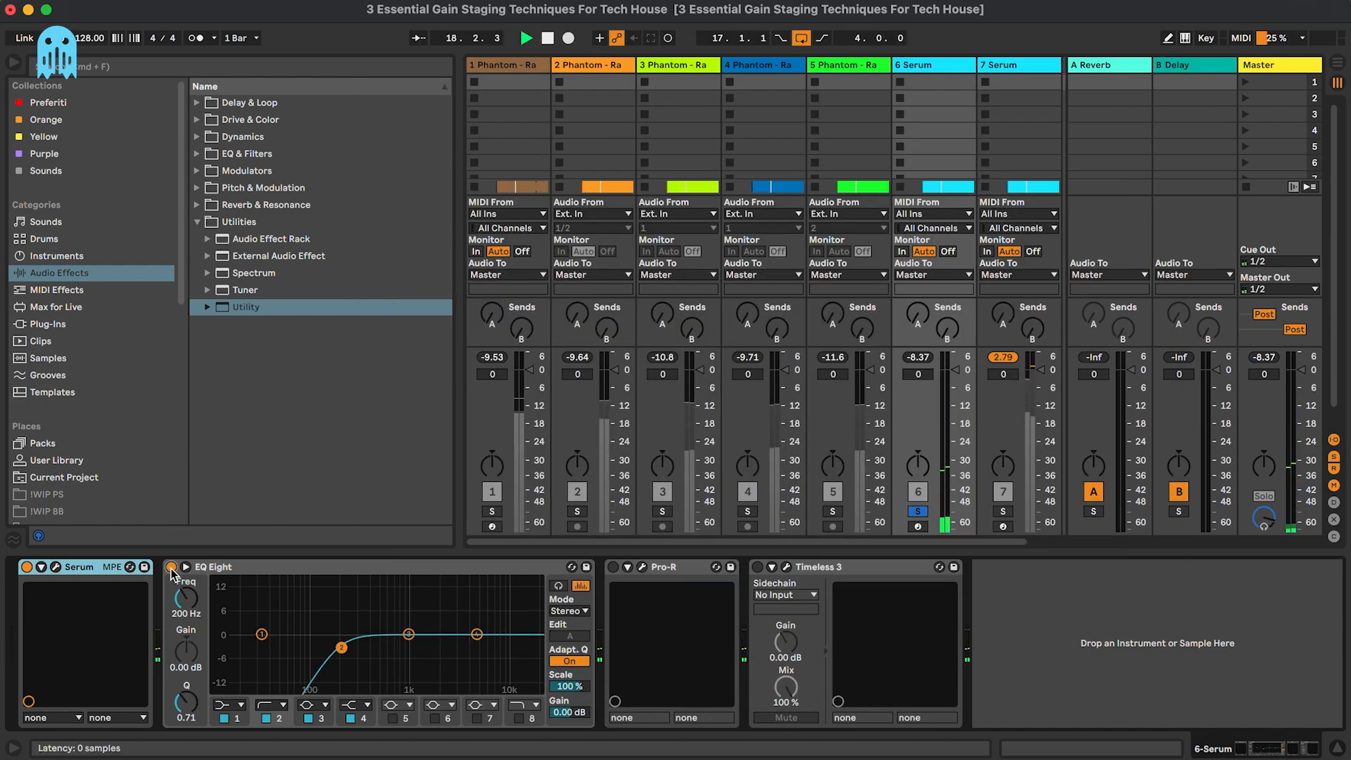
pyautogui.click(614, 567)
pyautogui.click(757, 568)
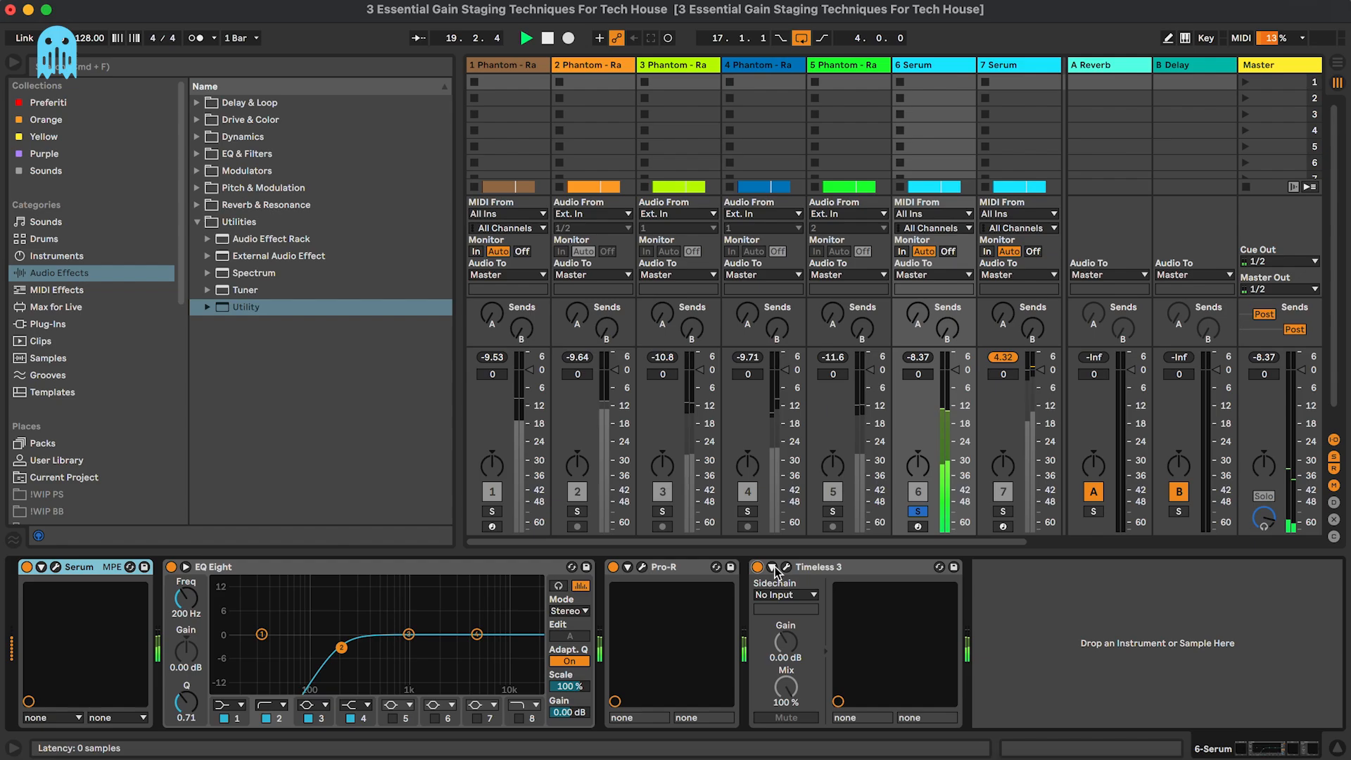
pyautogui.click(786, 568)
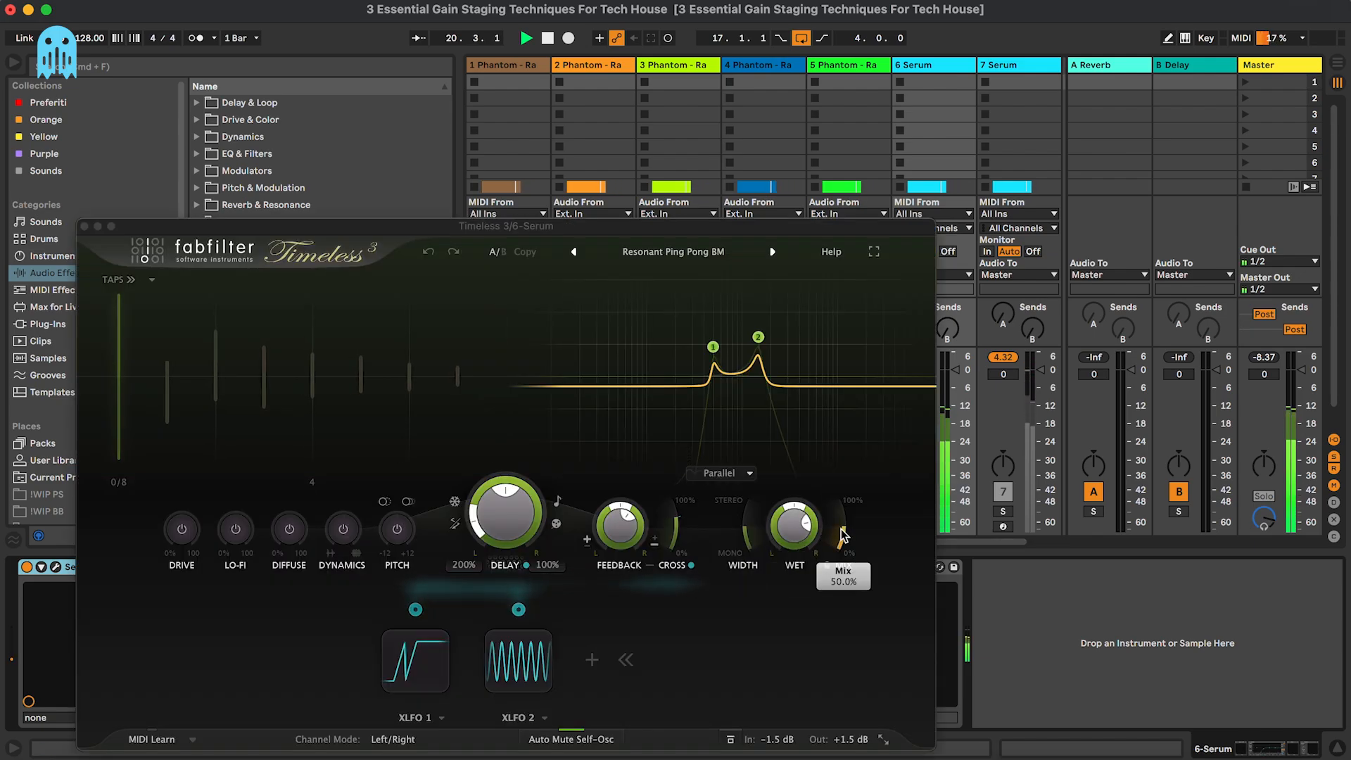
pyautogui.moveTo(840, 537); pyautogui.dragTo(838, 585)
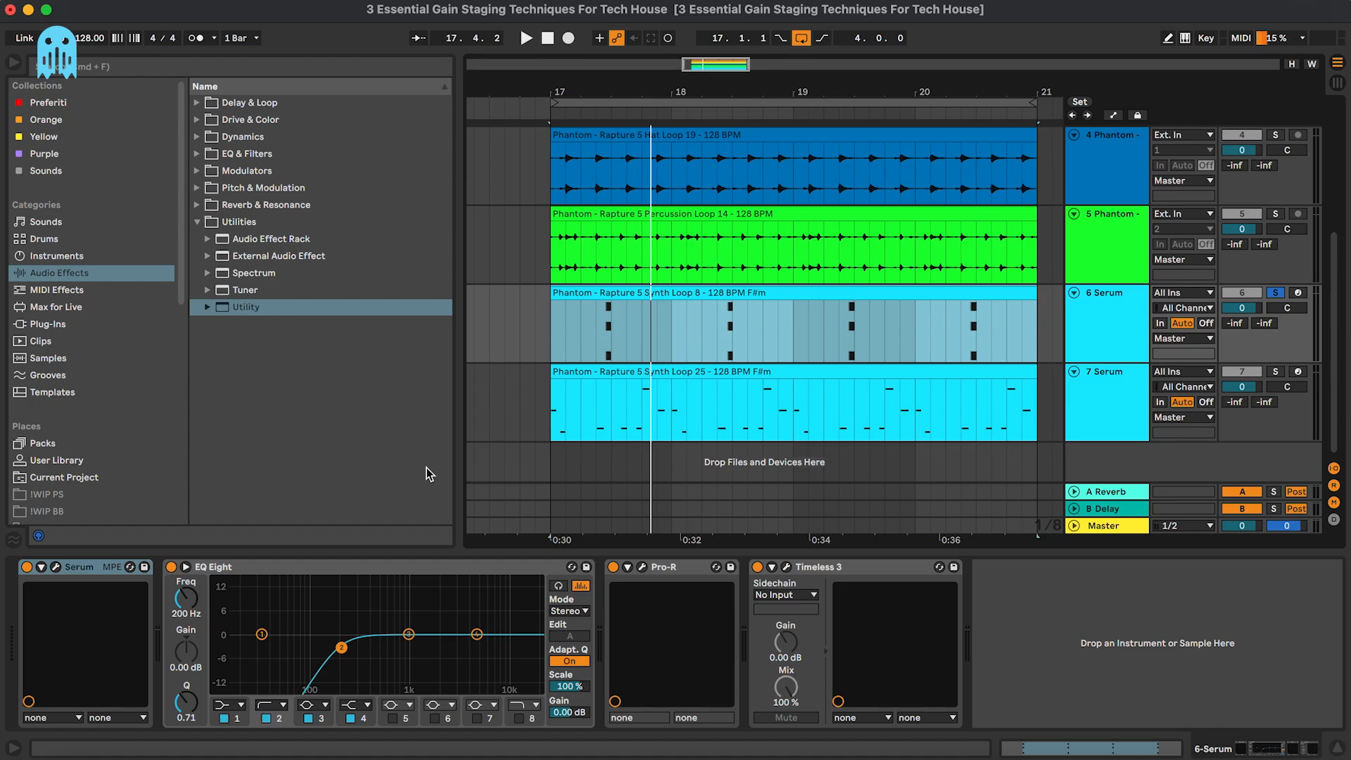
# Solo the 7 Serum track and play its Synth Loop 25 clip, checking its level in the Session mixer
pyautogui.click(1134, 409)
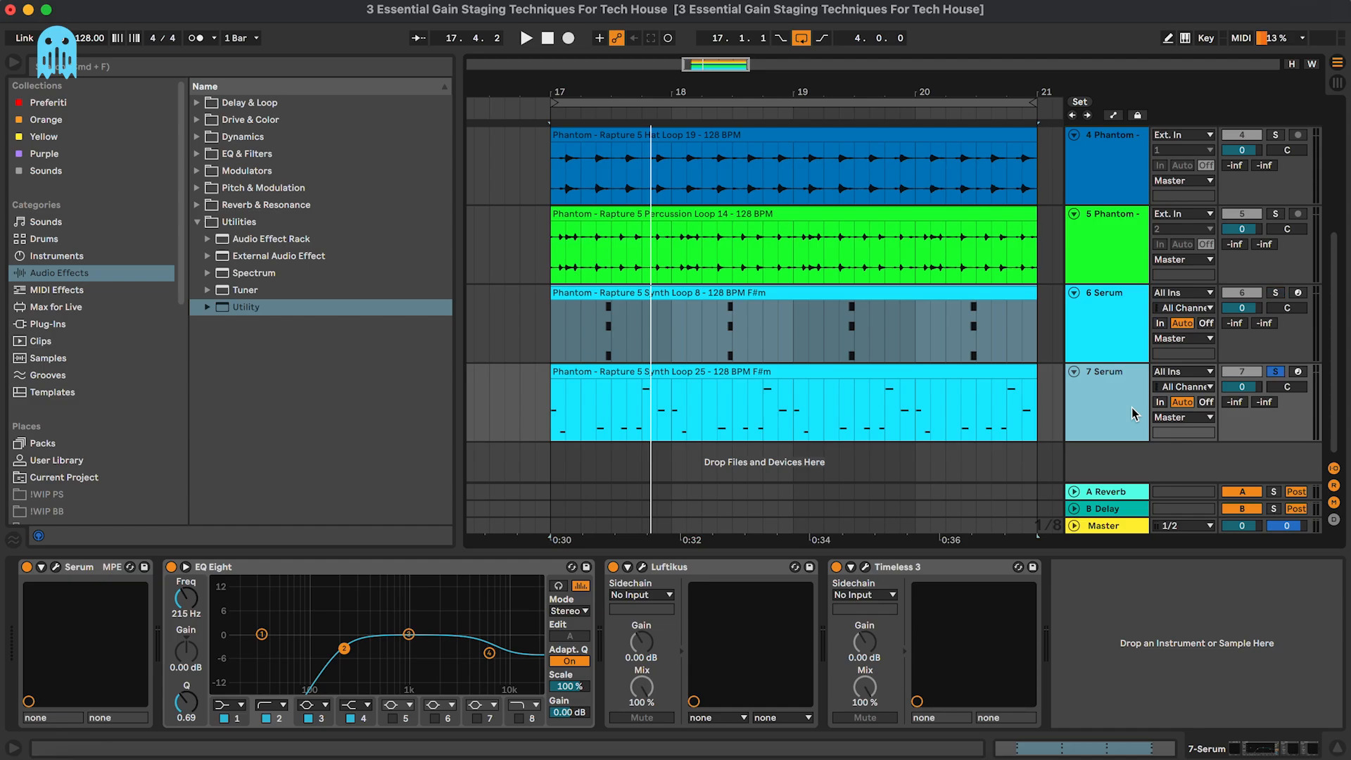
pyautogui.click(718, 387)
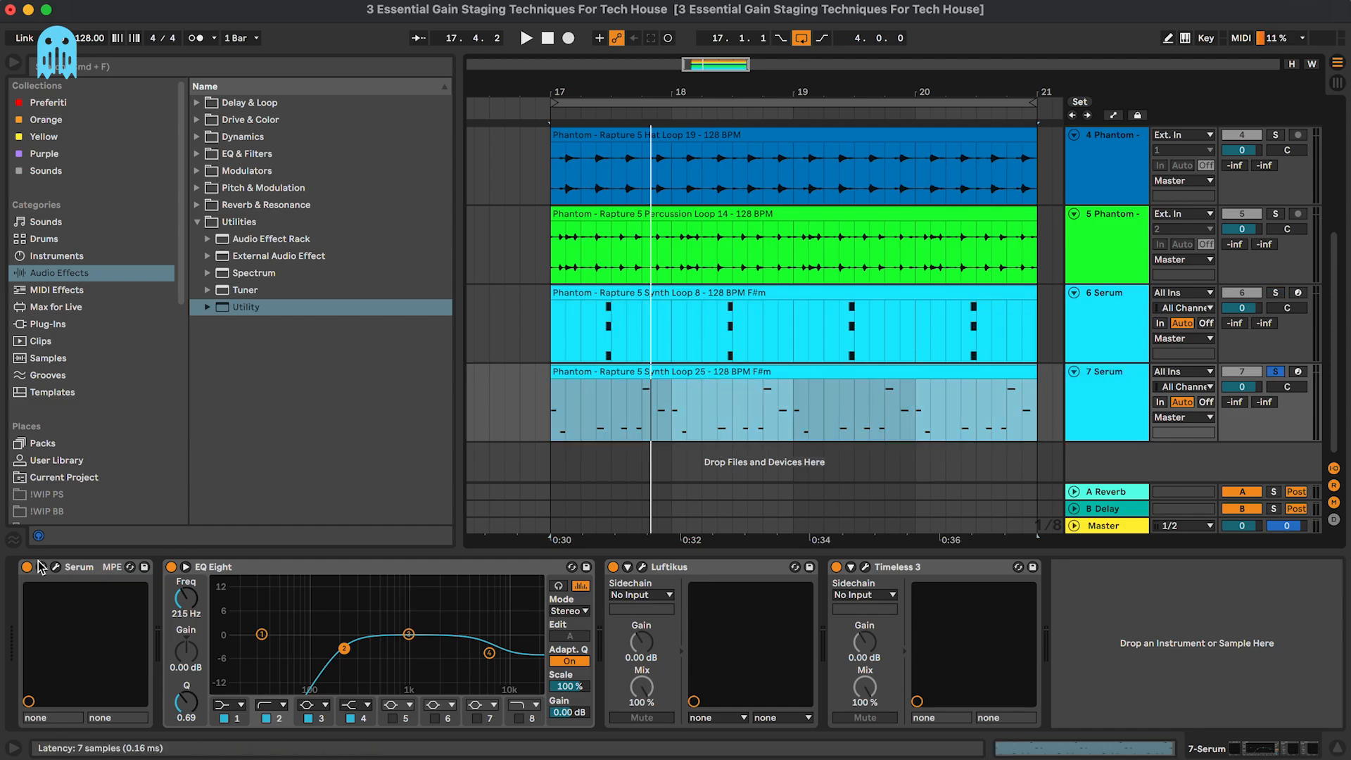
pyautogui.press('space')
pyautogui.press('Tab')
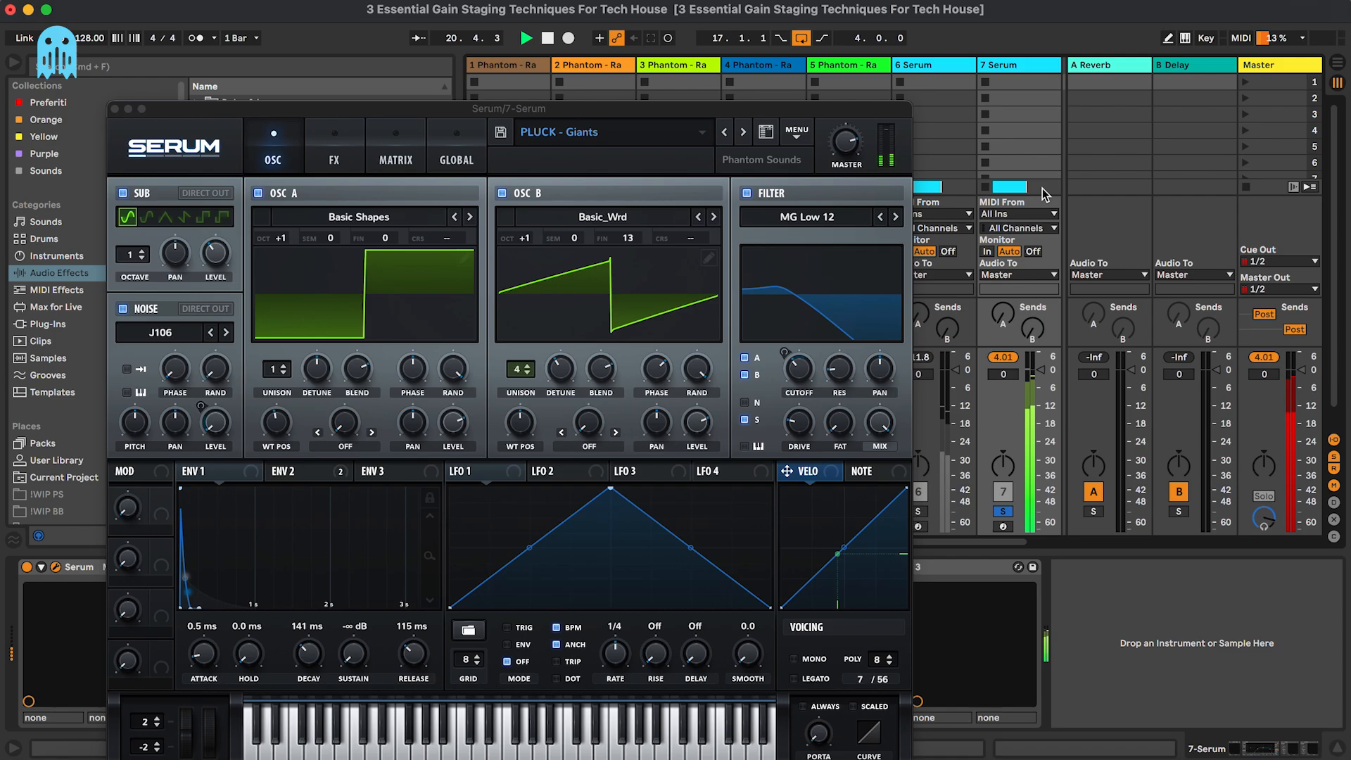
# Lower Serum's master volume on the 7 Serum track while the loop plays and close the instrument window
pyautogui.press('Tab')
pyautogui.moveTo(893, 111); pyautogui.dragTo(909, 142)
pyautogui.press('space')
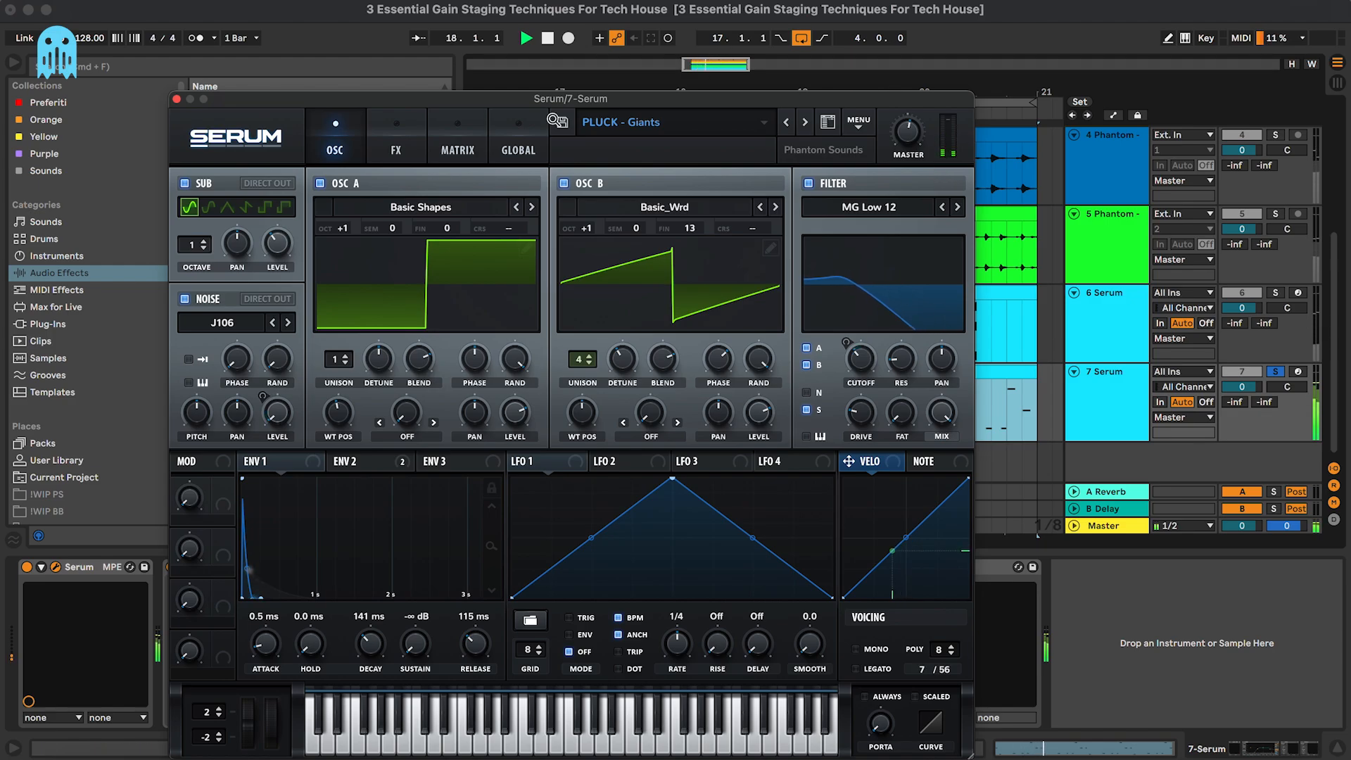
pyautogui.click(176, 99)
# Bypass EQ Eight, Luftikus and Timeless 3 on the 7 Serum track and check its dry level in the Session mixer
pyautogui.click(472, 565)
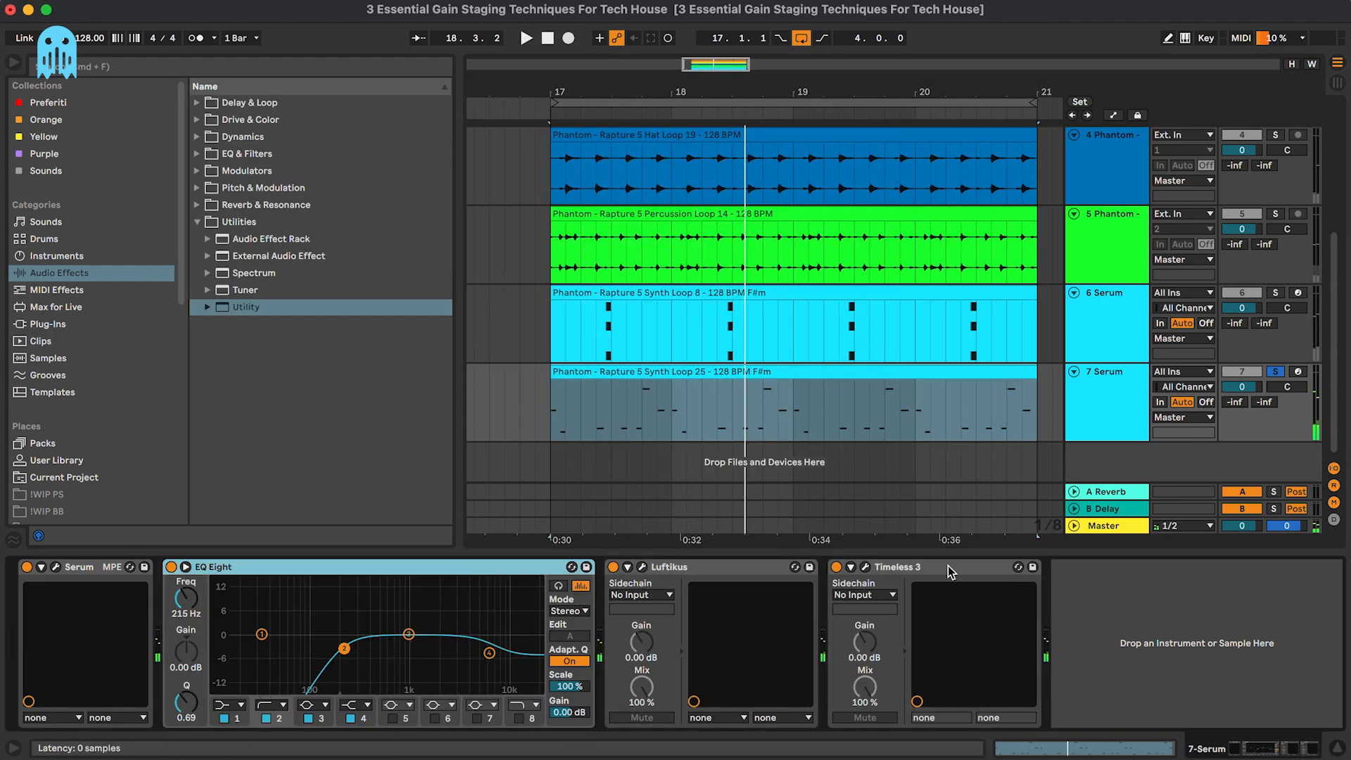
pyautogui.keyDown('shift'); pyautogui.click(948, 566); pyautogui.keyUp('shift')
pyautogui.press('space')
pyautogui.click(836, 566)
pyautogui.press('Tab')
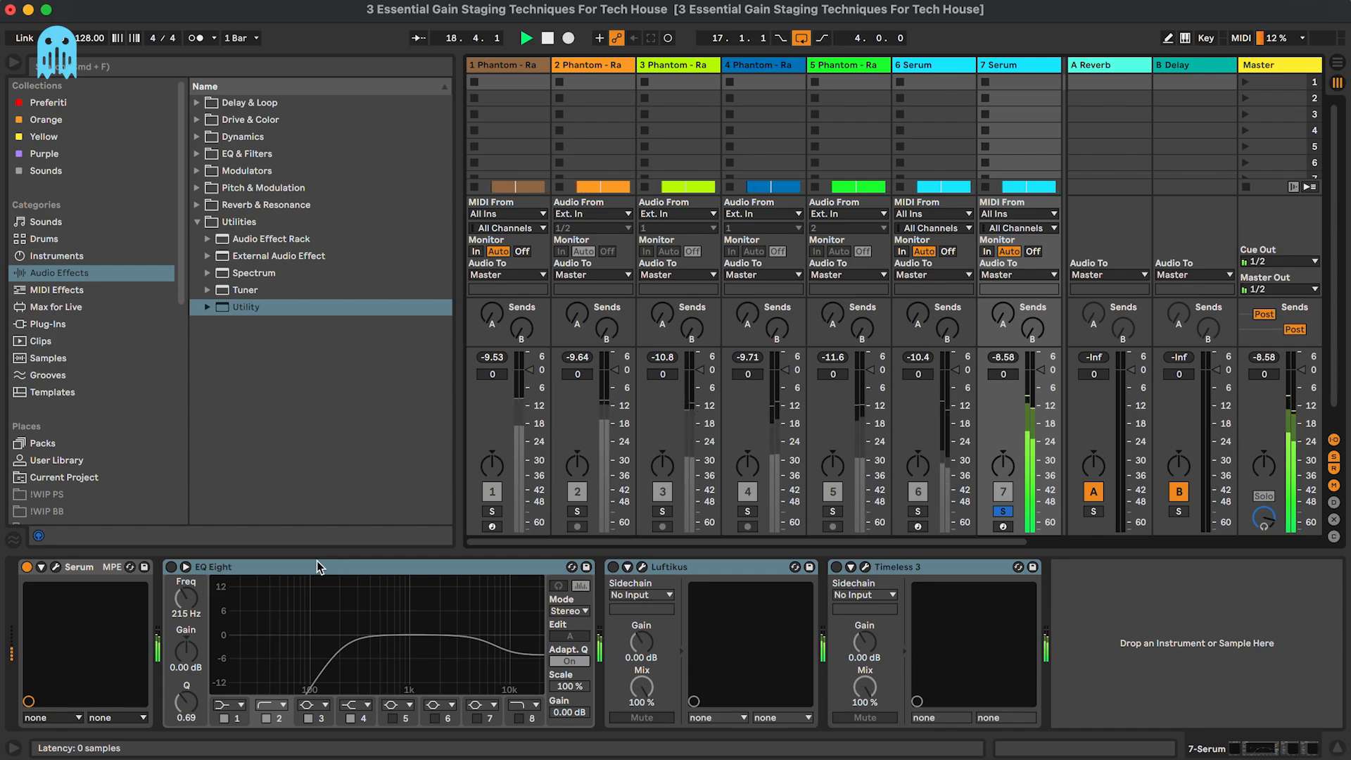
# Compare the 7 Serum level with EQ Eight on and off, resetting the peak reading, and leave EQ Eight enabled
pyautogui.click(170, 566)
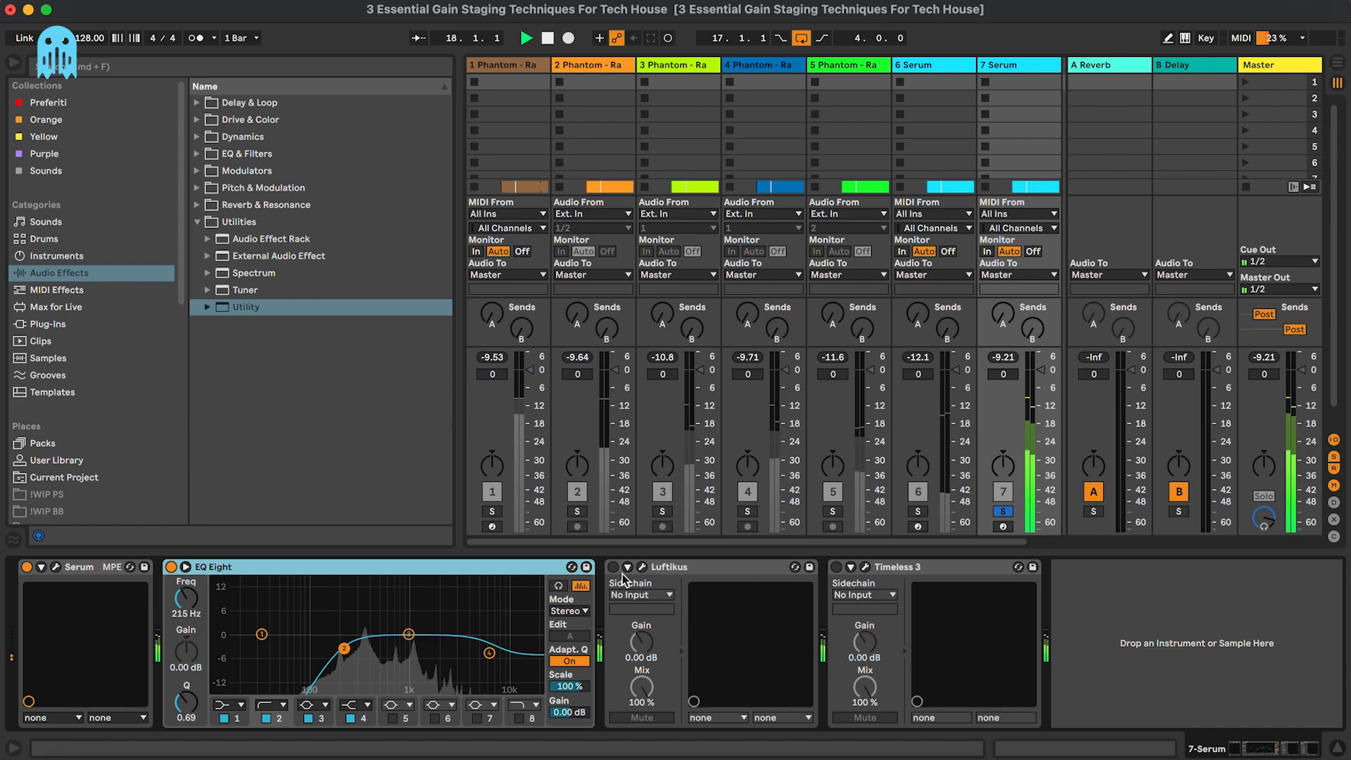
pyautogui.click(171, 568)
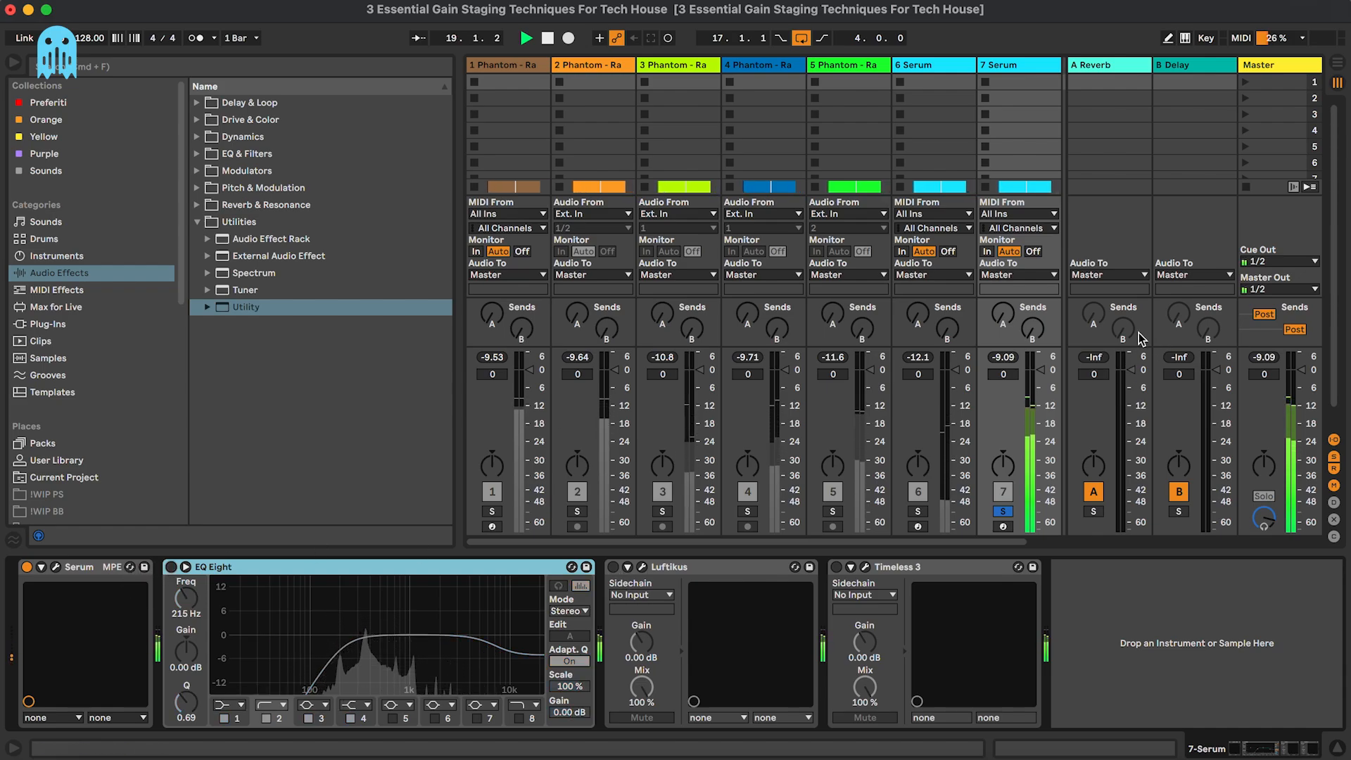
pyautogui.click(1009, 356)
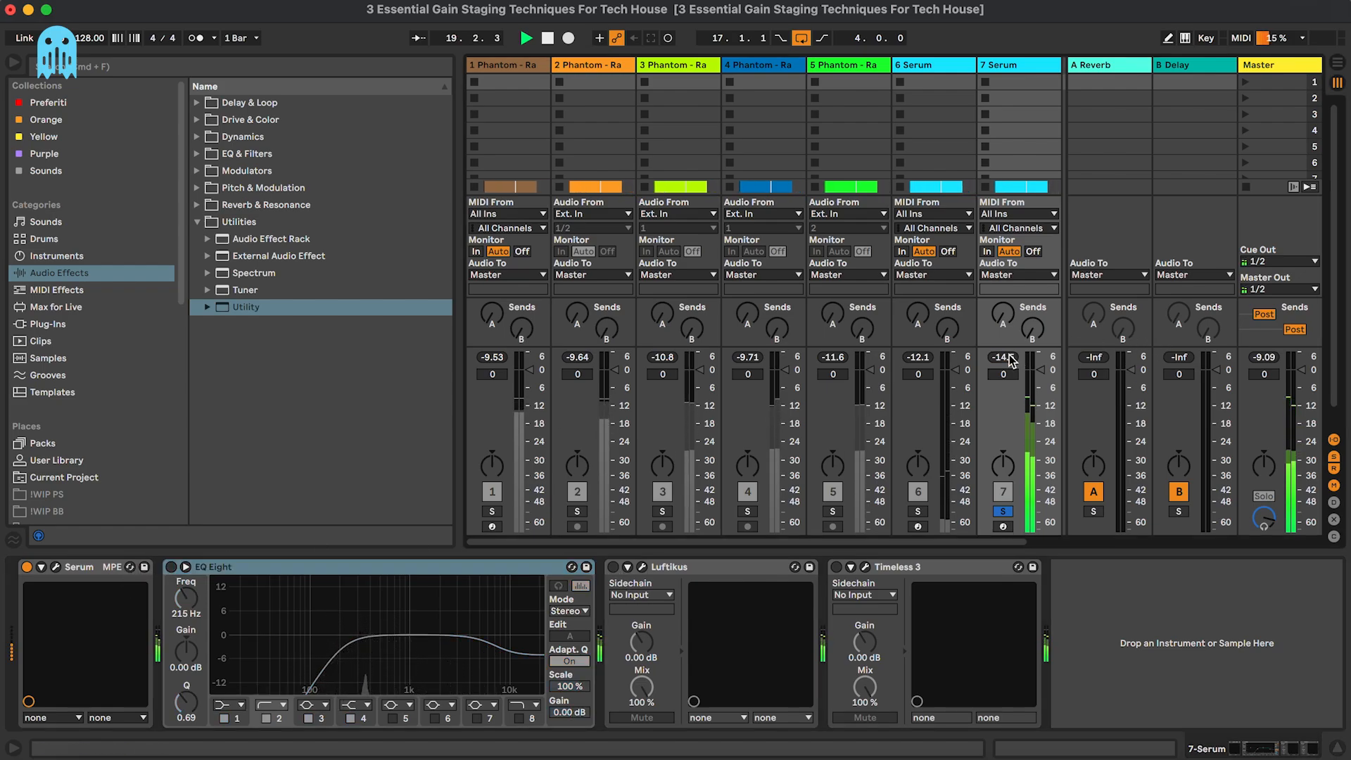
pyautogui.click(171, 567)
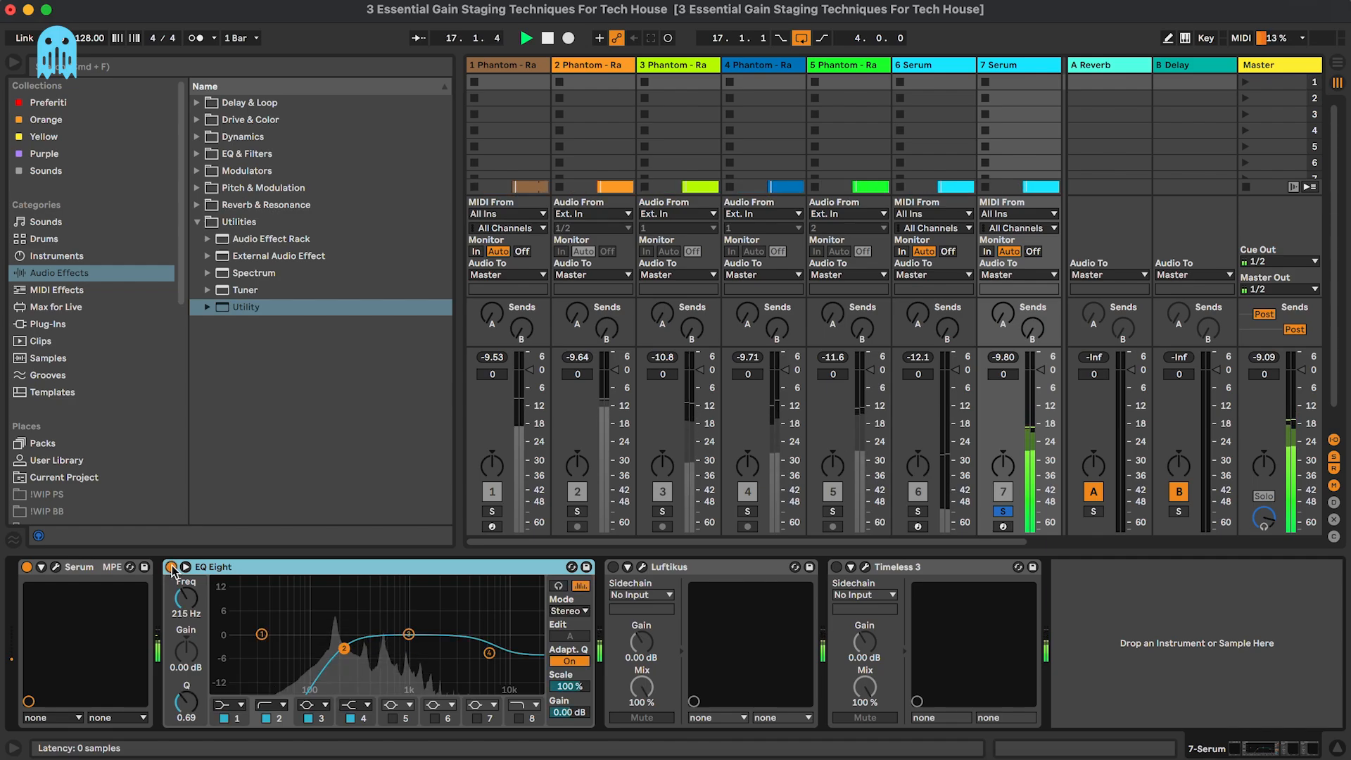
# Enable Luftikus on the 7 Serum track and lower its Trim to about -3.3, checking the level during playback
pyautogui.click(613, 567)
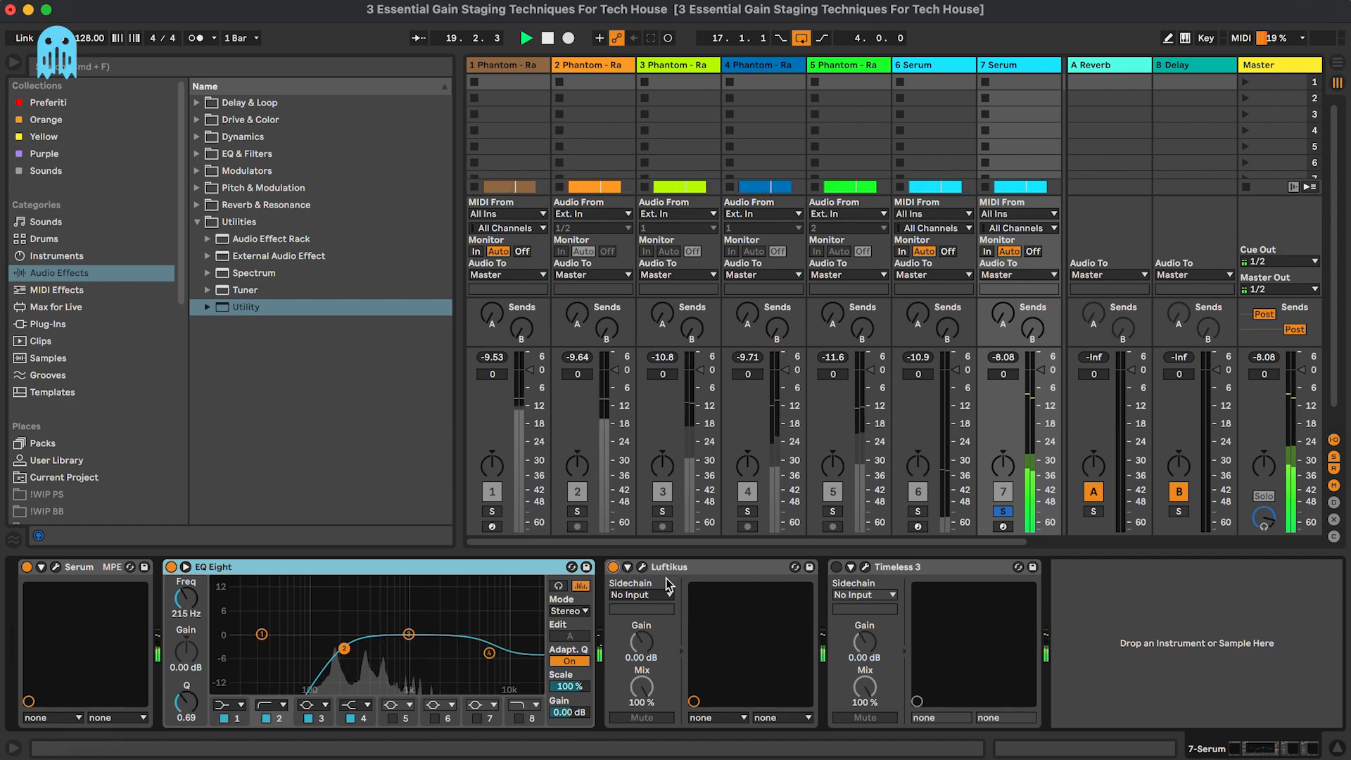
pyautogui.click(641, 567)
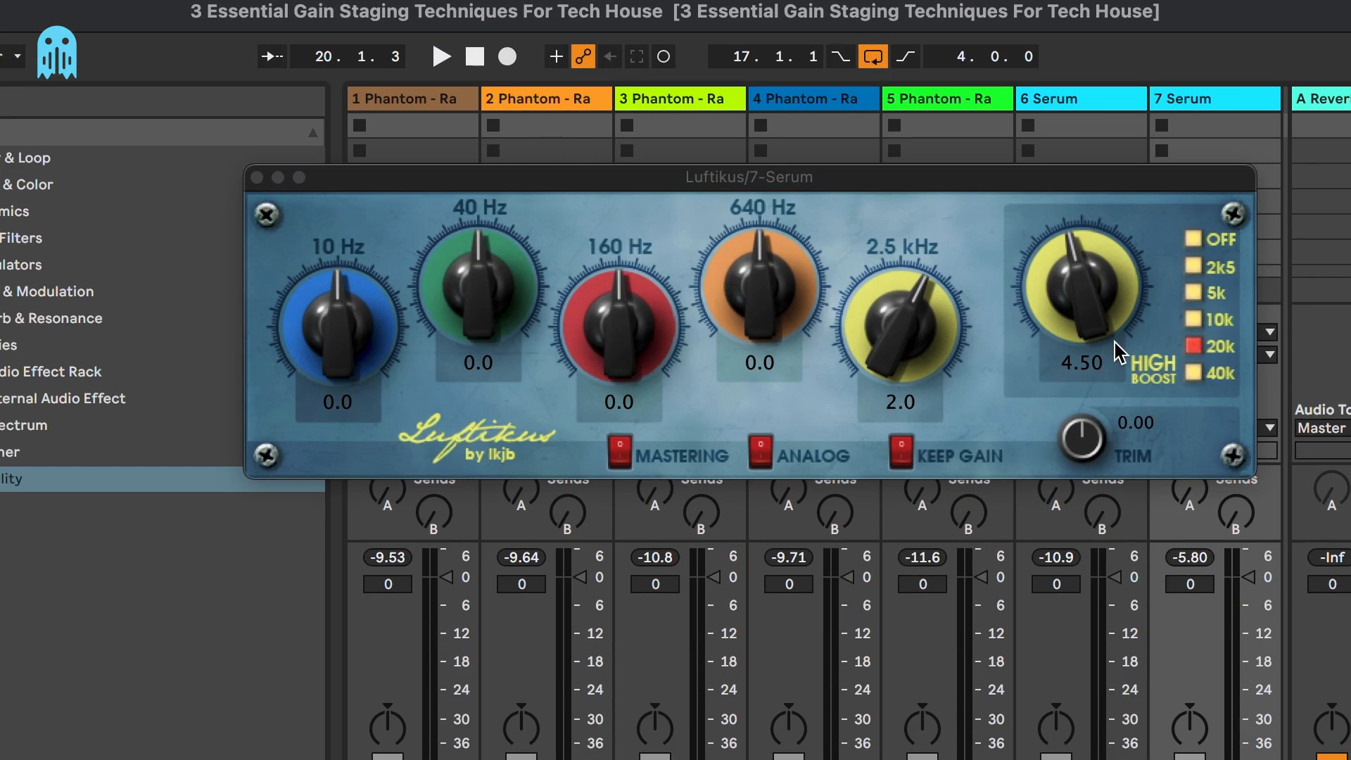
pyautogui.click(1082, 438)
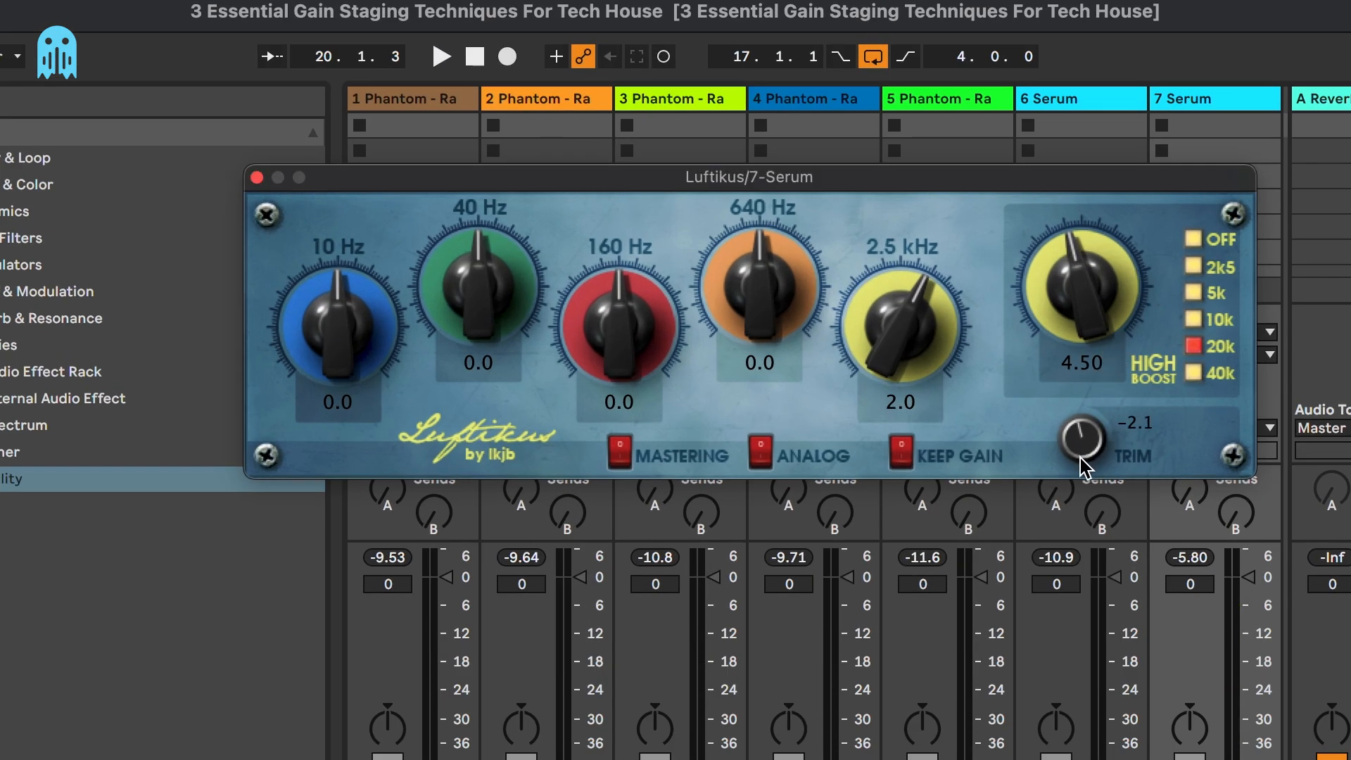
pyautogui.press('space')
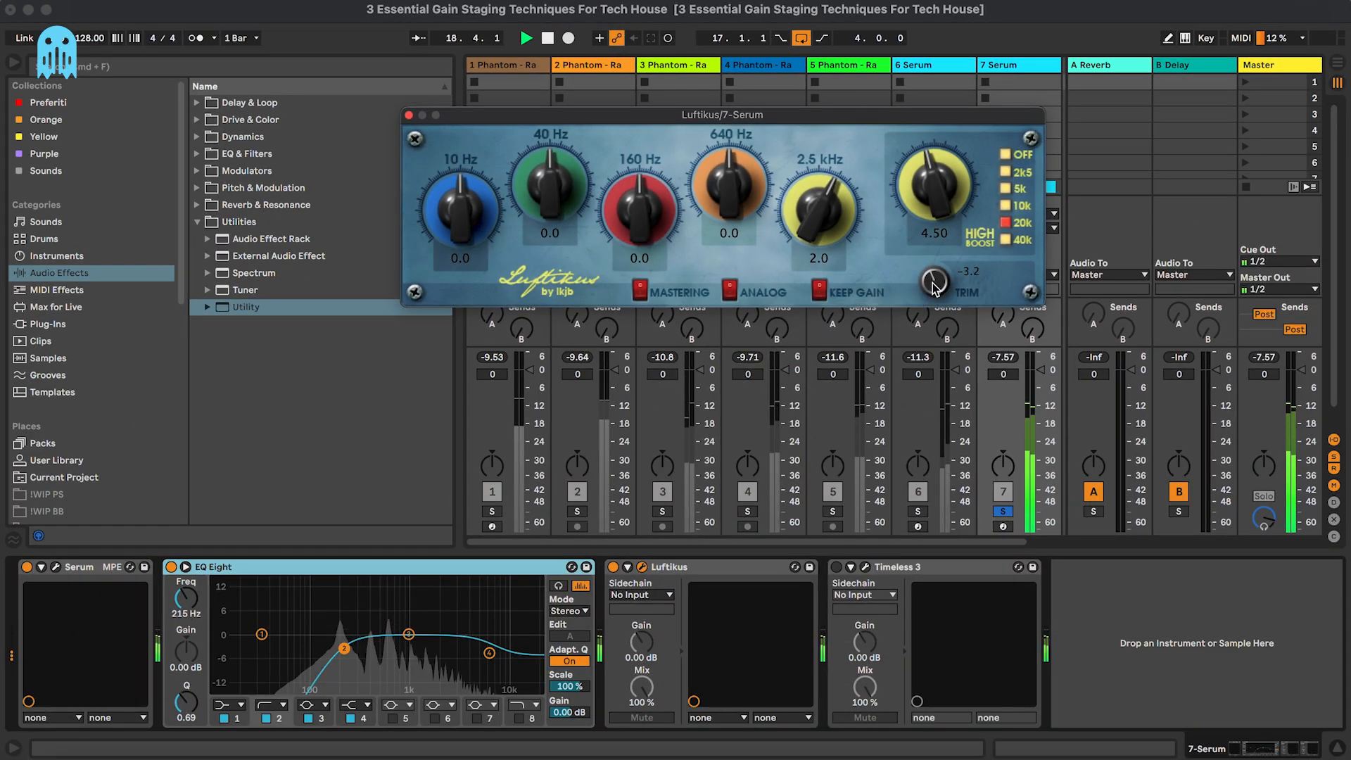
# Reset the 7 Serum peak reading, compare the level with Luftikus bypassed and active, and set its Trim to -3.0
pyautogui.click(1004, 357)
pyautogui.click(613, 567)
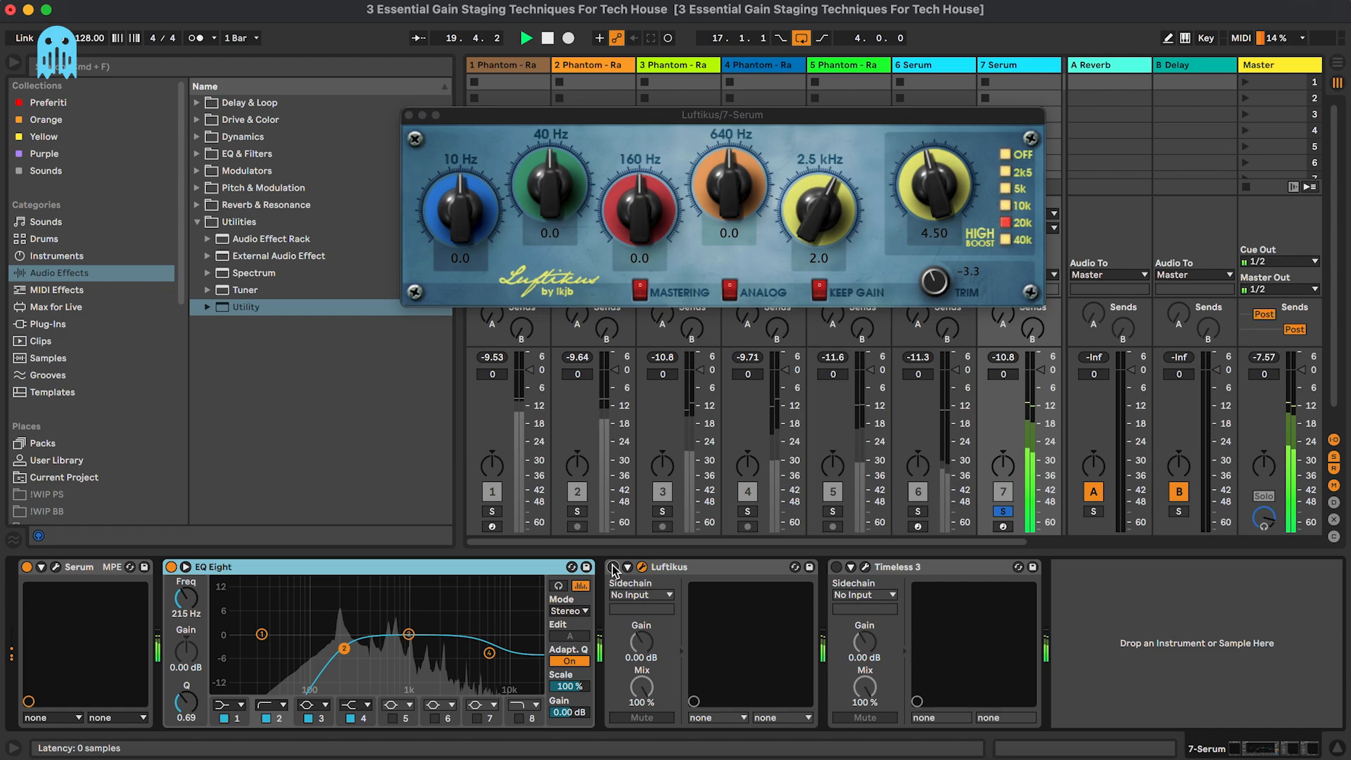
pyautogui.click(613, 567)
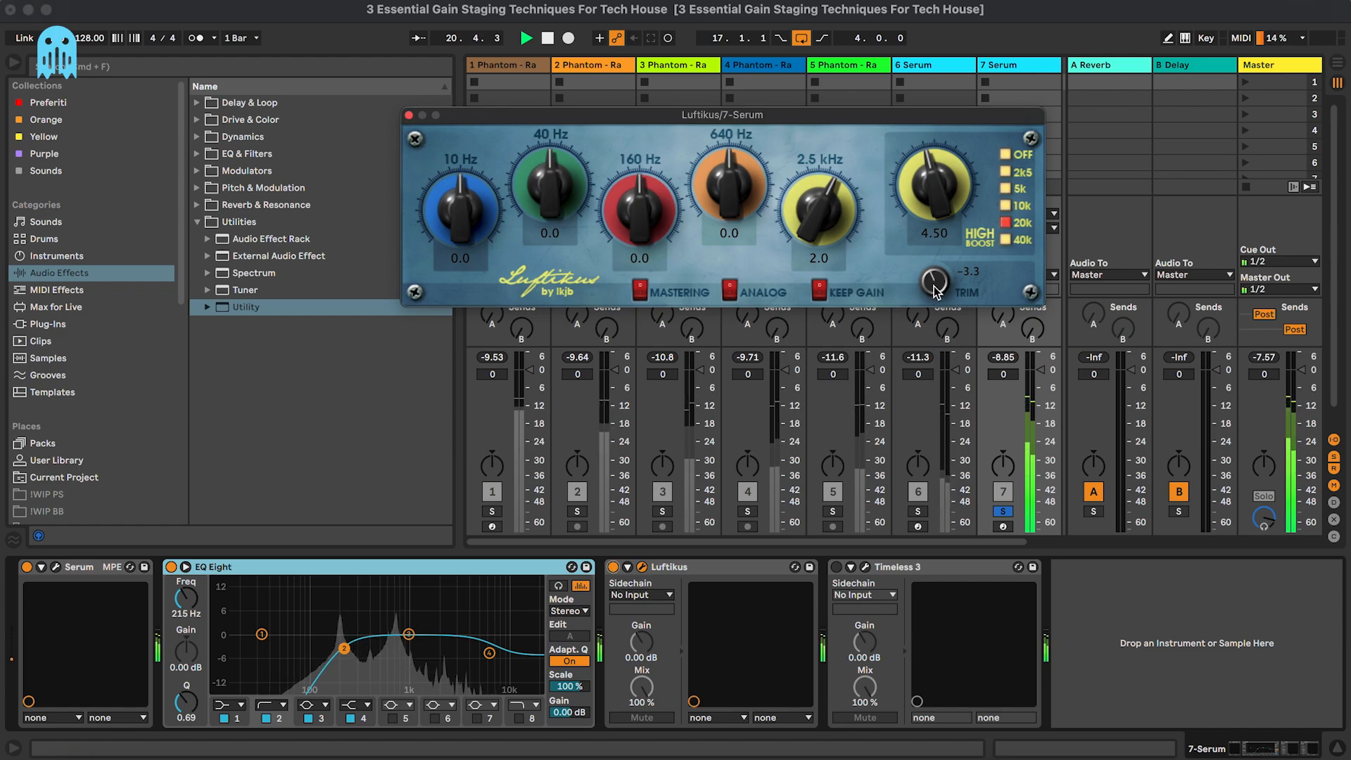
pyautogui.moveTo(934, 283); pyautogui.dragTo(936, 288)
# Enable Timeless 3 on the 7 Serum track, set its Mix to 29.8%, stop playback and close both plug-in windows
pyautogui.click(837, 567)
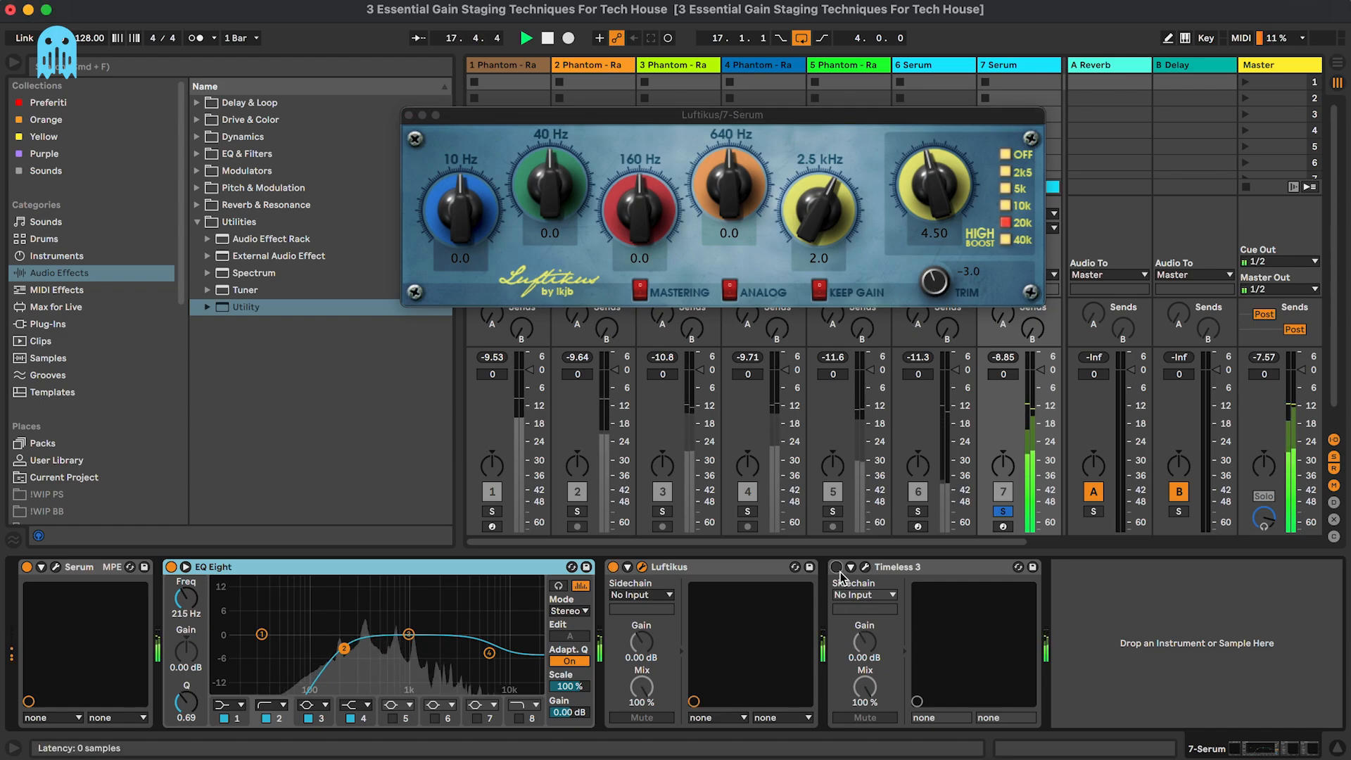
pyautogui.click(866, 567)
pyautogui.moveTo(1020, 560); pyautogui.dragTo(1013, 632)
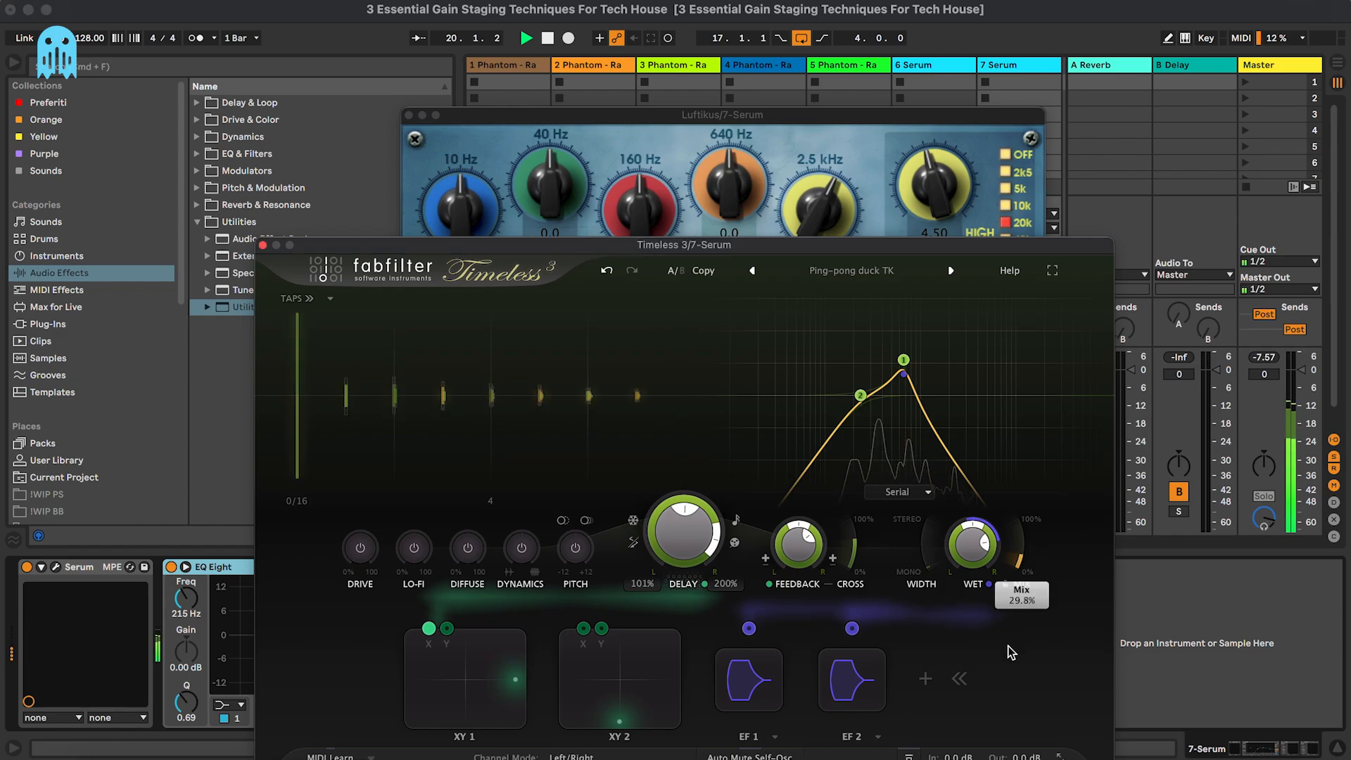
pyautogui.press('space')
pyautogui.click(263, 244)
pyautogui.click(409, 115)
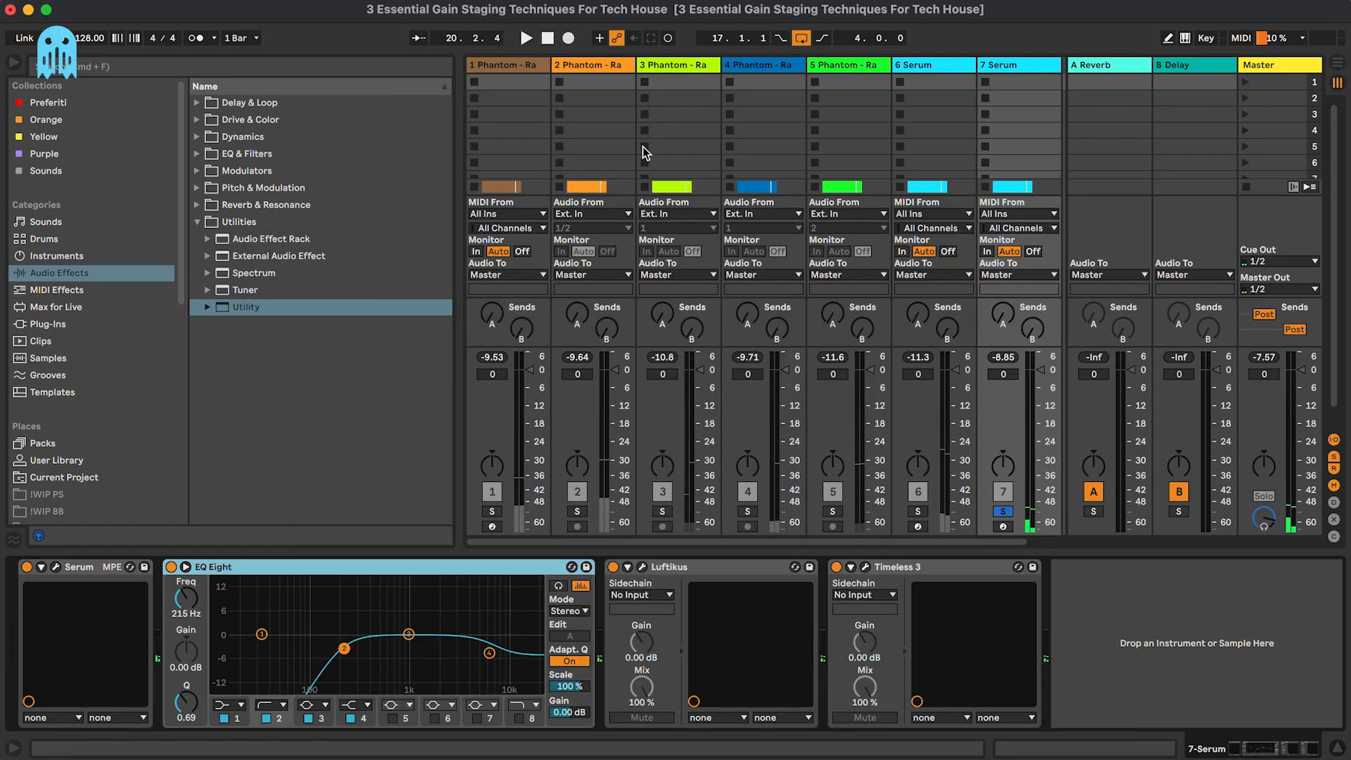
# Return to the Arrangement with no track soloed, hide the device view and play the full mix from bar 17
pyautogui.press('Tab')
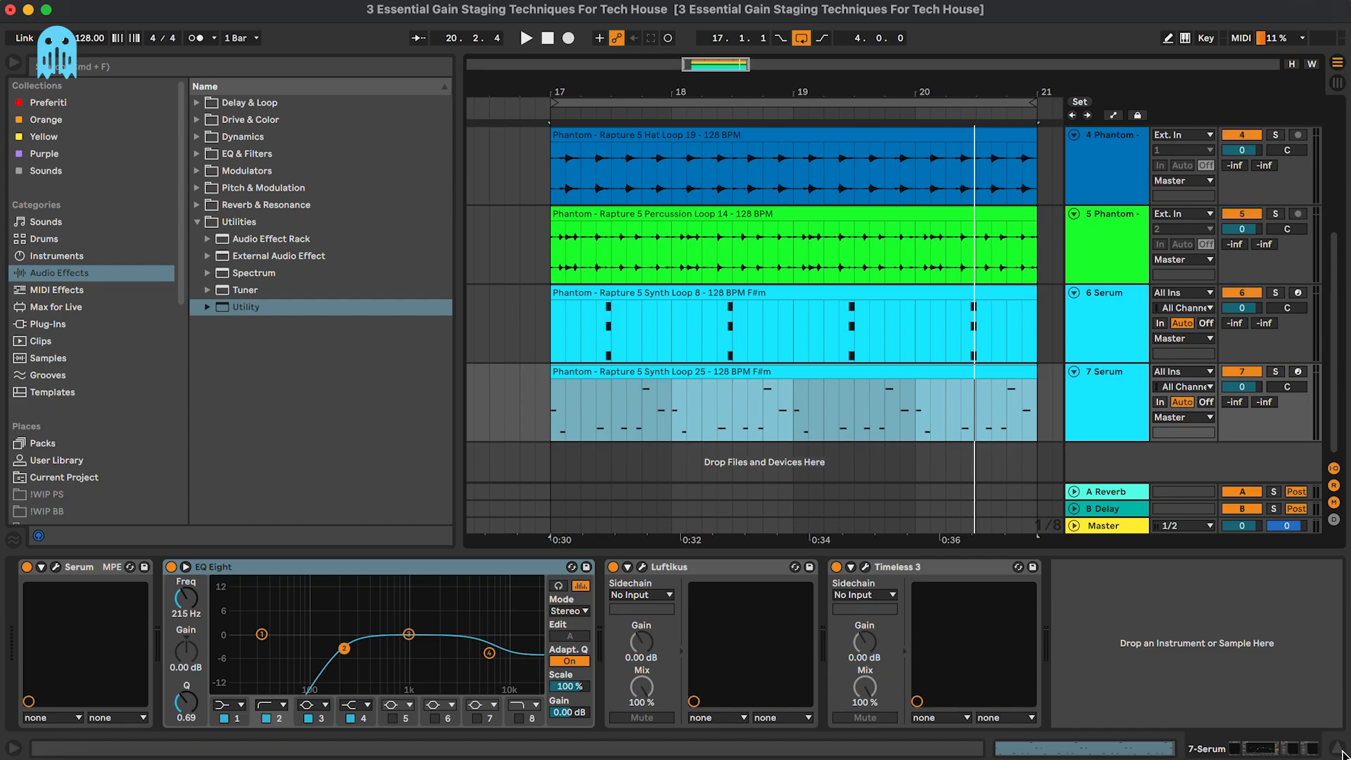
pyautogui.click(1339, 750)
pyautogui.click(965, 349)
pyautogui.scroll(2, 962, 331)
pyautogui.hscroll(1, 959, 311)
pyautogui.scroll(-2, 960, 309)
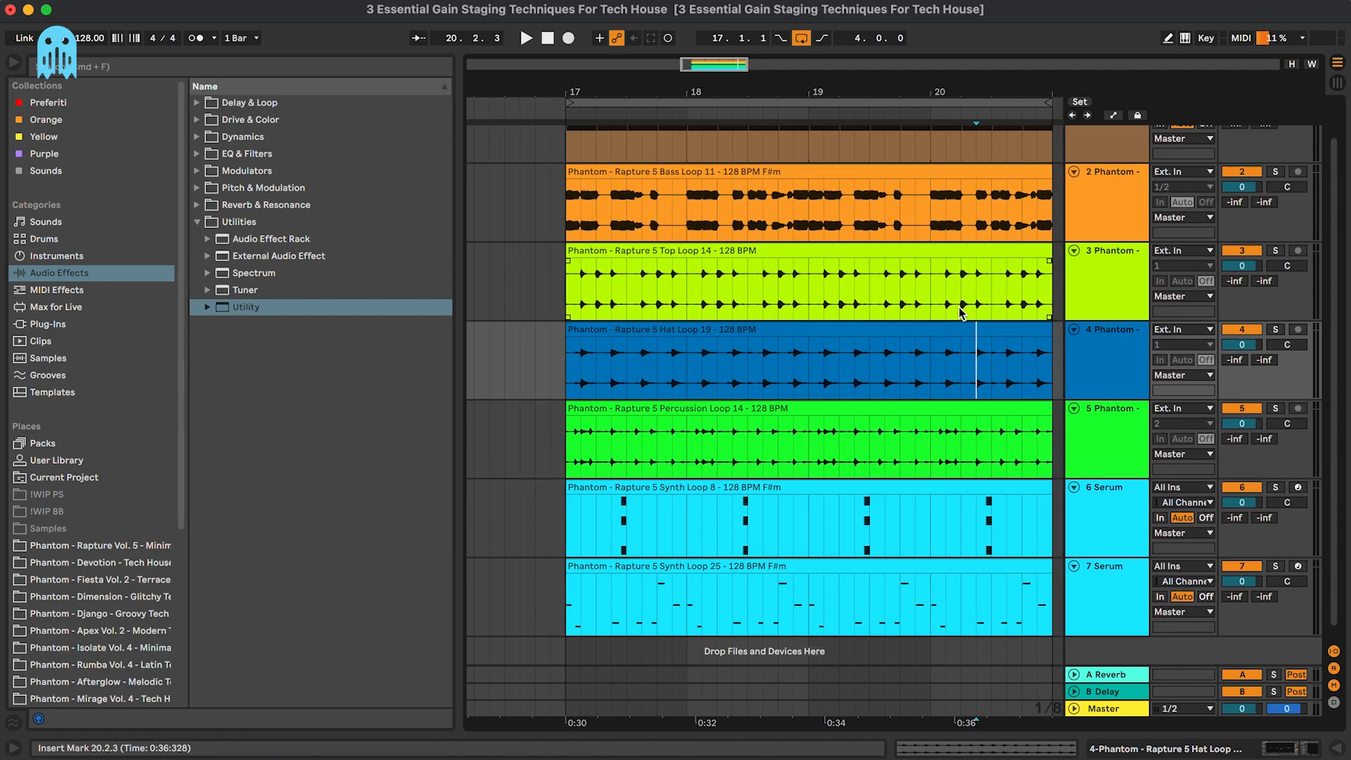
pyautogui.scroll(2, 961, 312)
pyautogui.hscroll(1, 961, 312)
pyautogui.click(552, 168)
pyautogui.press('space')
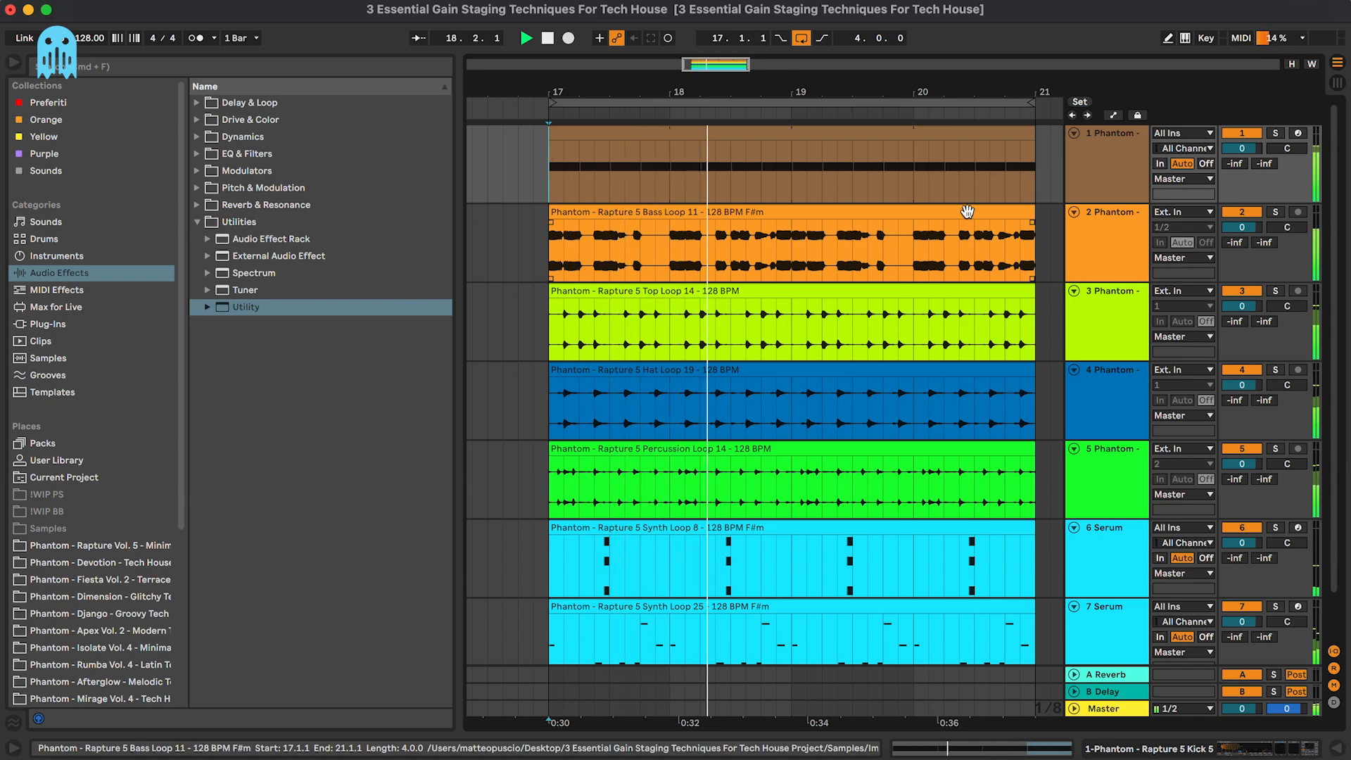
# Lower the Bass Loop 11 clip's Gain slightly while the full mix plays and hide the clip view
pyautogui.doubleClick(974, 245)
pyautogui.moveTo(291, 658); pyautogui.dragTo(291, 668)
pyautogui.press('alt+super+l')
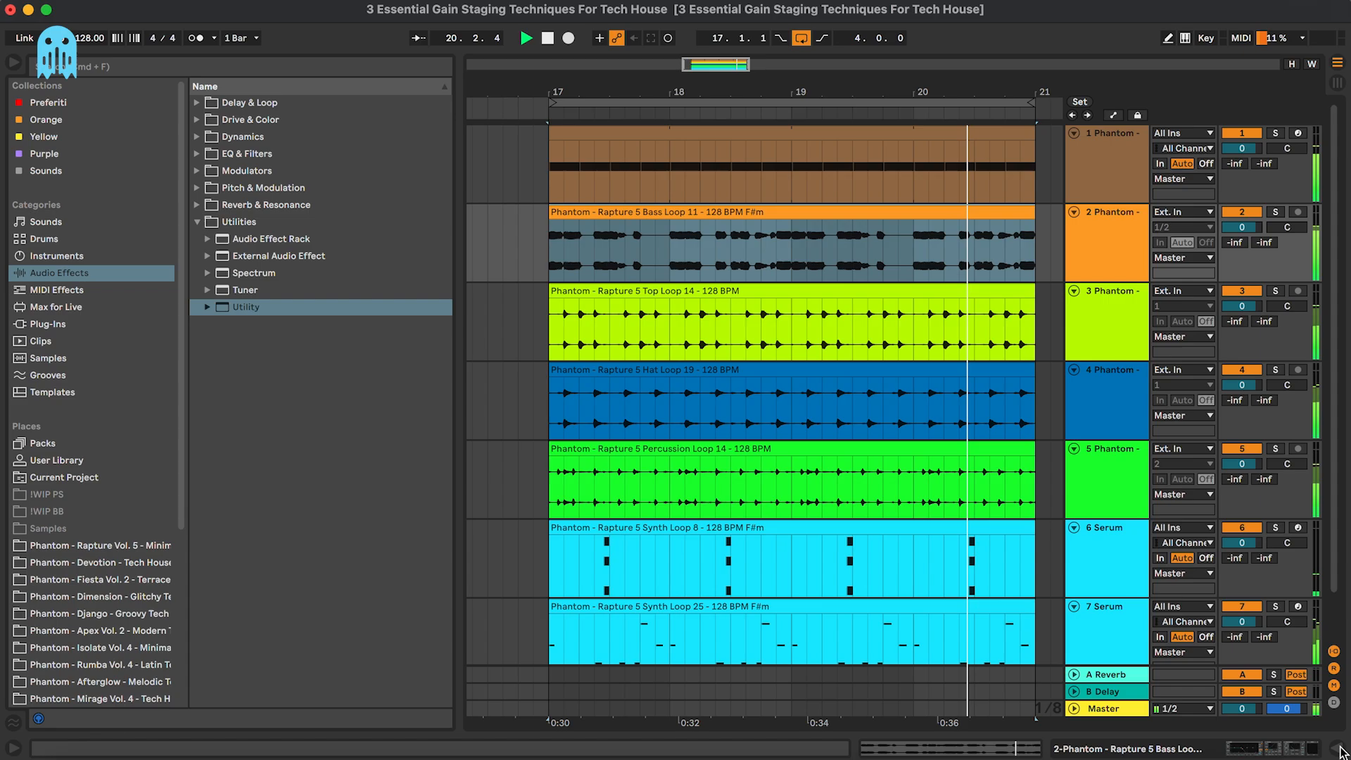
pyautogui.click(850, 398)
pyautogui.scroll(-2, 846, 396)
pyautogui.scroll(2, 845, 395)
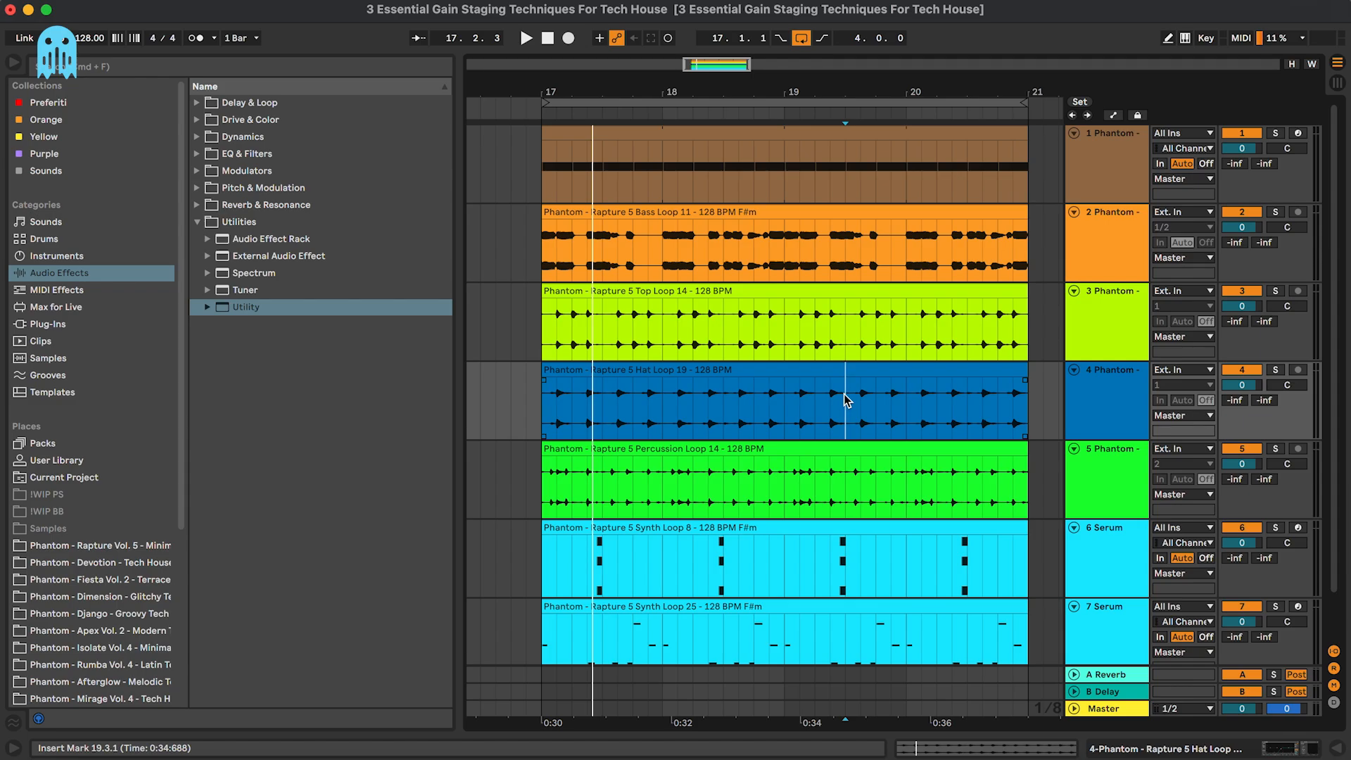
# Set the bass track's volume fader to -1.2 dB in the Session mixer and play the Arrangement from bar 17
pyautogui.press('Tab')
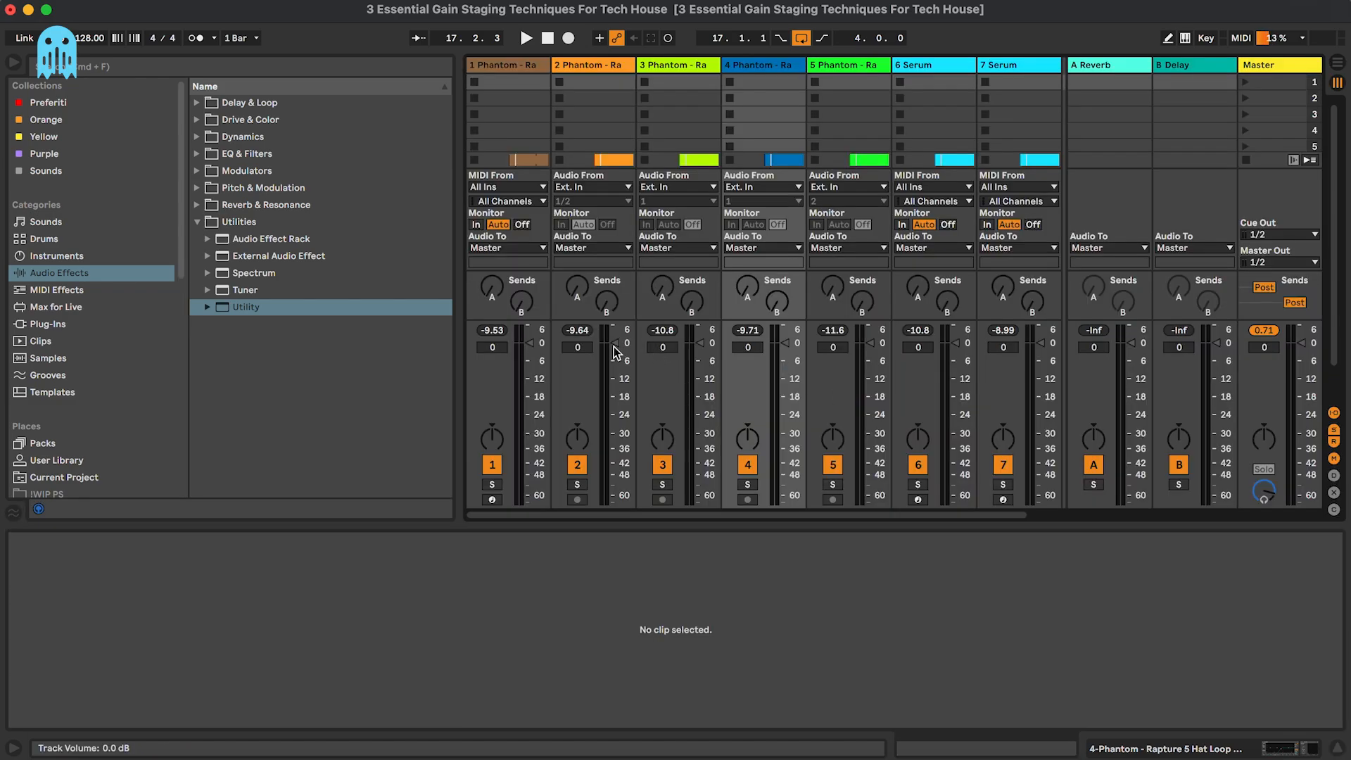
pyautogui.moveTo(614, 346); pyautogui.dragTo(613, 350)
pyautogui.press('Tab')
pyautogui.click(593, 212)
pyautogui.press('space')
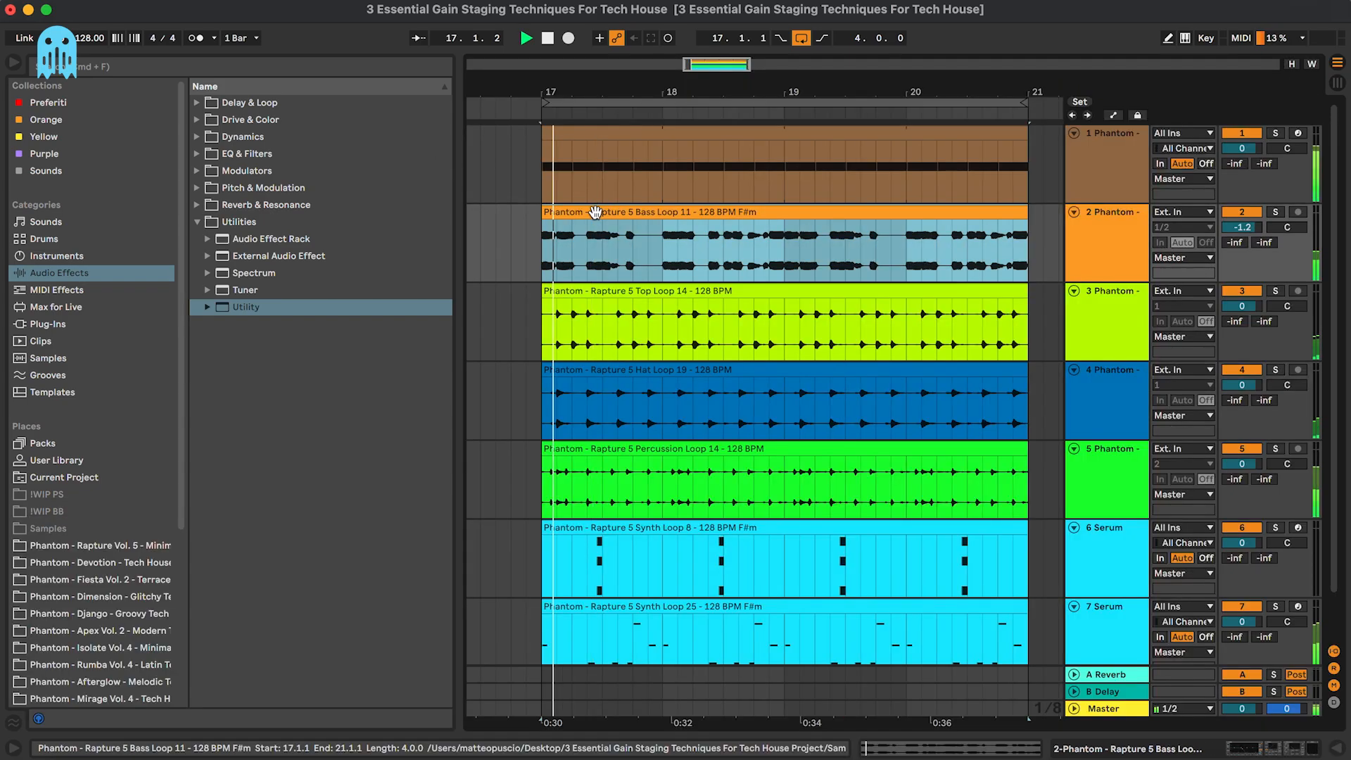
# Lower the bass track's volume fader to -3.2 dB in the Session mixer and reset its peak level
pyautogui.press('Tab')
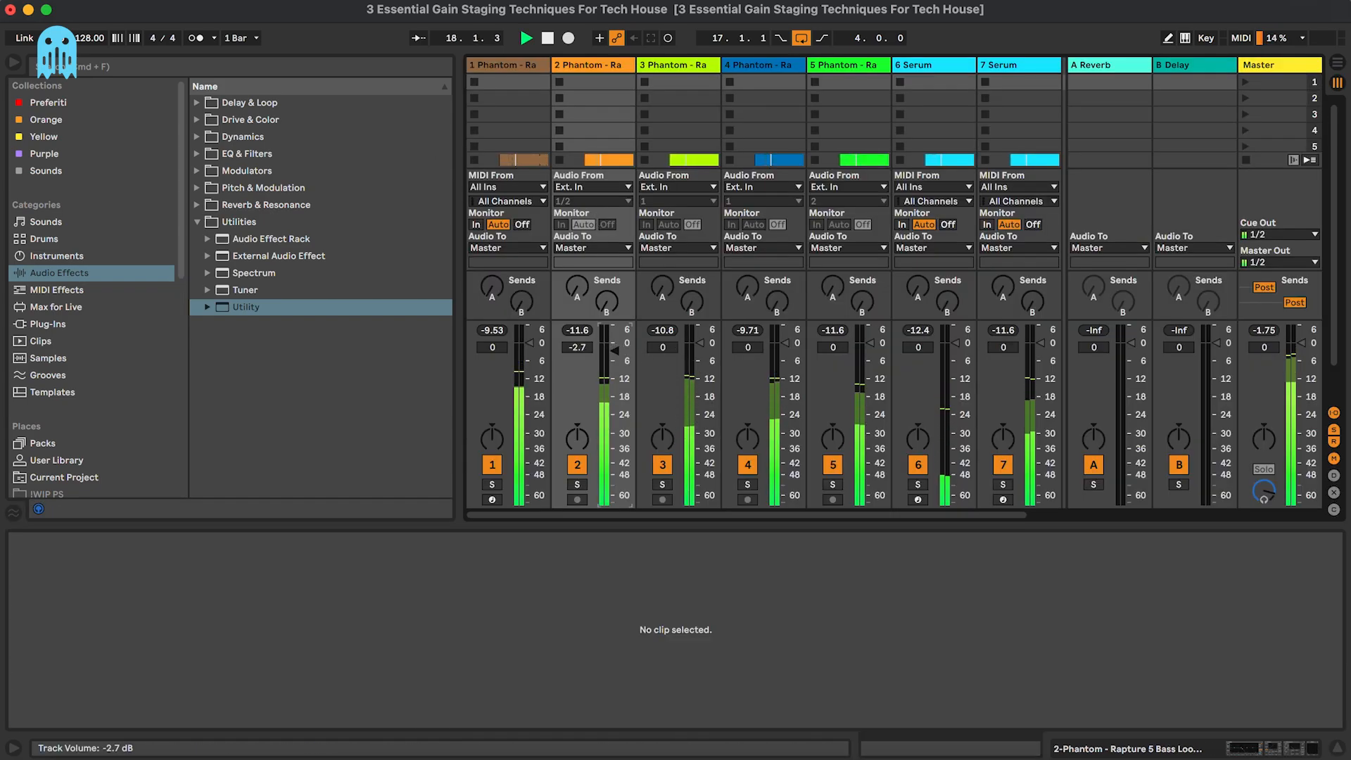
pyautogui.moveTo(614, 351); pyautogui.dragTo(613, 353)
pyautogui.click(577, 330)
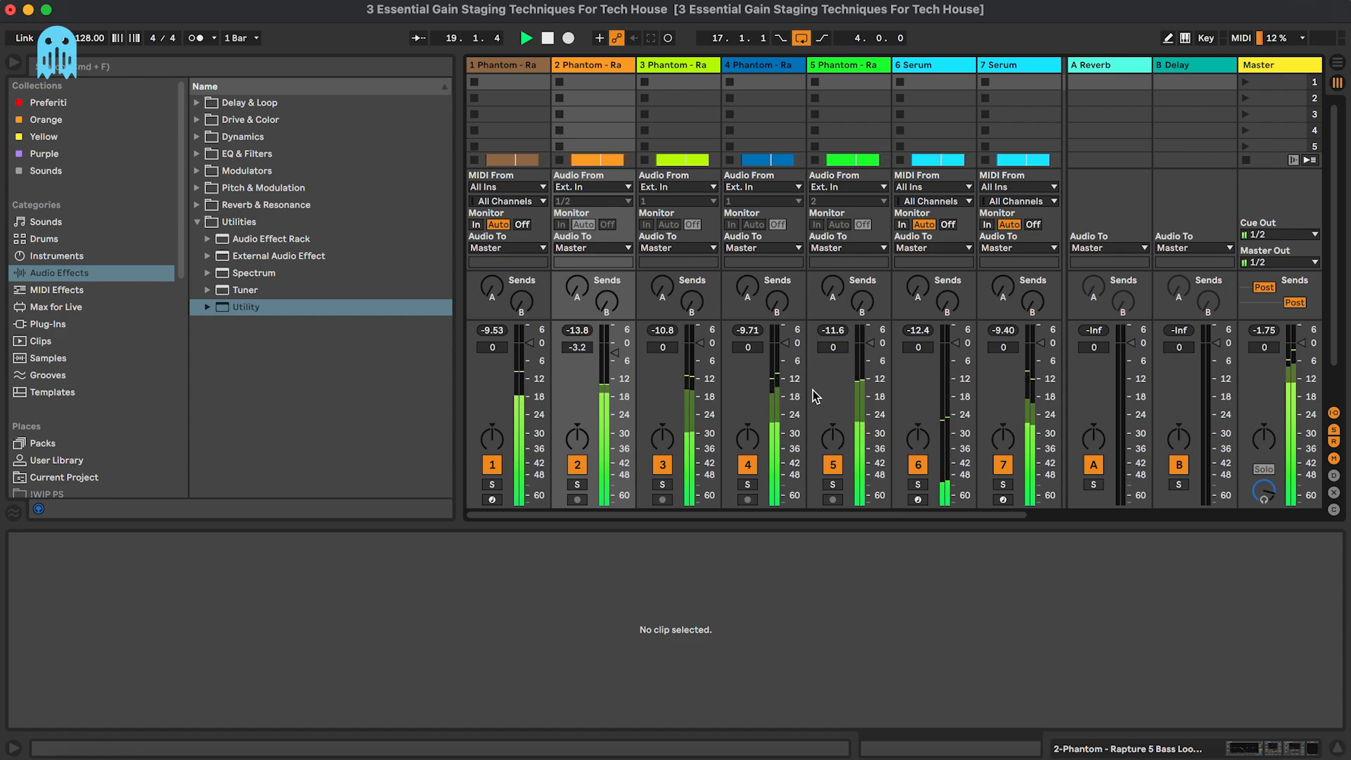
# Set the volume faders to -3.3 dB on track 2, -0.3 dB on track 3, -2.2 dB on track 4 and -2.0 dB on track 5
pyautogui.hscroll(1, 812, 395)
pyautogui.moveTo(713, 347); pyautogui.dragTo(577, 348)
pyautogui.hscroll(-1, 631, 350)
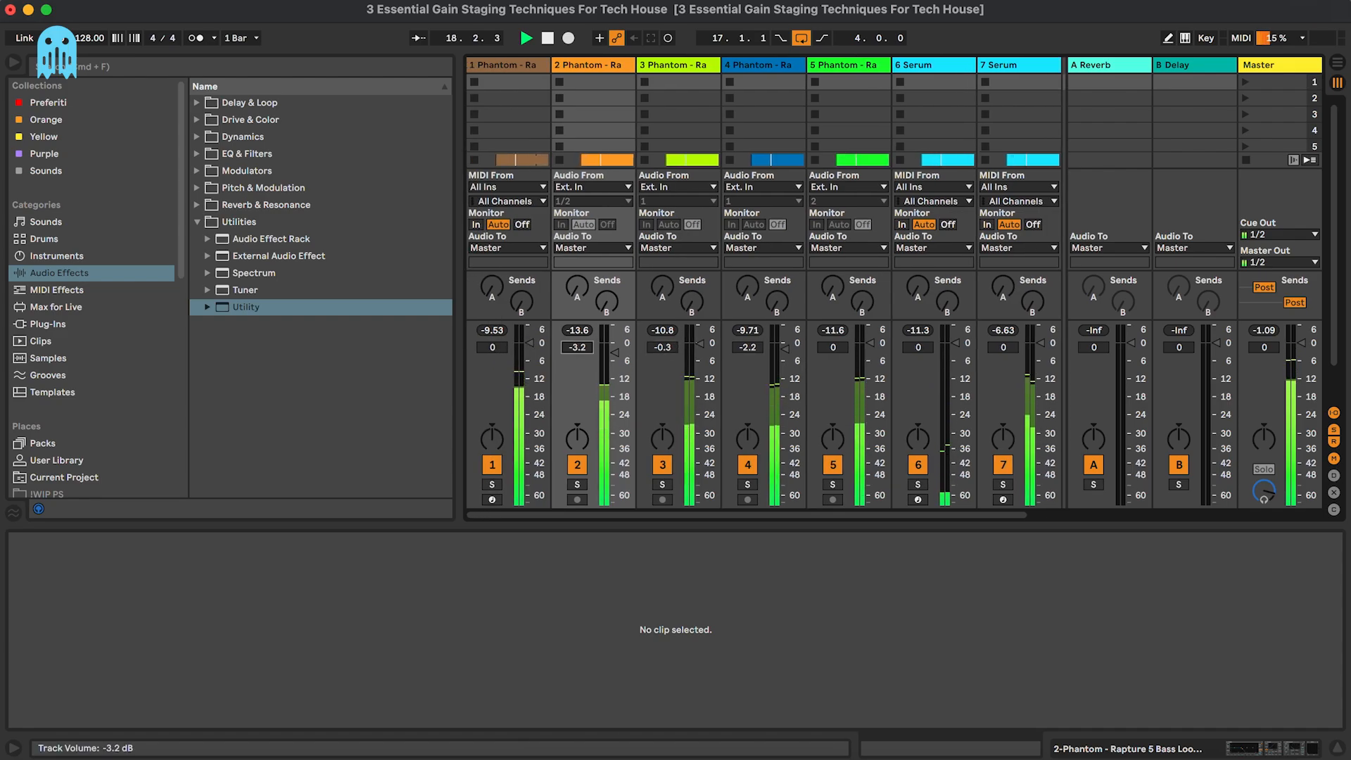
pyautogui.moveTo(833, 347); pyautogui.dragTo(833, 358)
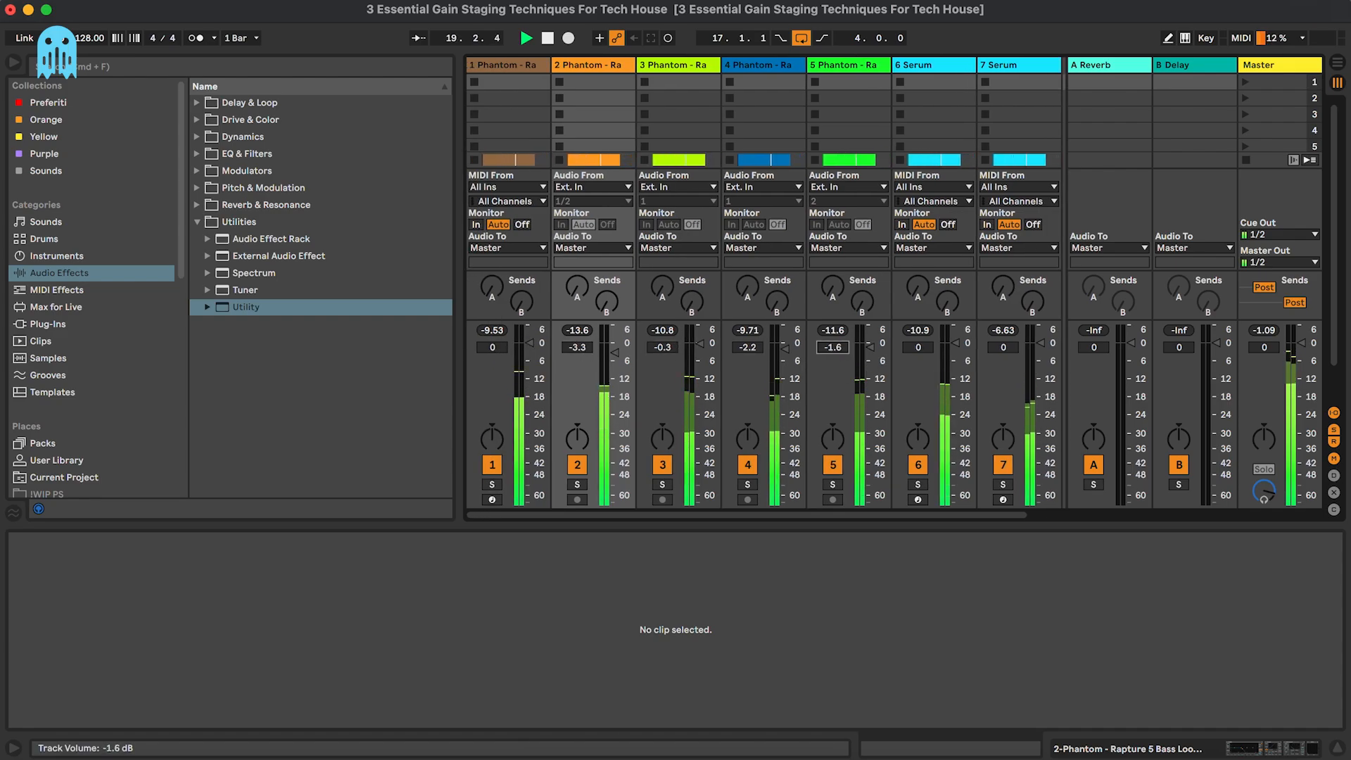
# Set the 7 Serum fader to -1.6 dB and the 6 Serum fader to -0.3 dB, resetting the Master peak level
pyautogui.moveTo(1003, 345); pyautogui.dragTo(1007, 349)
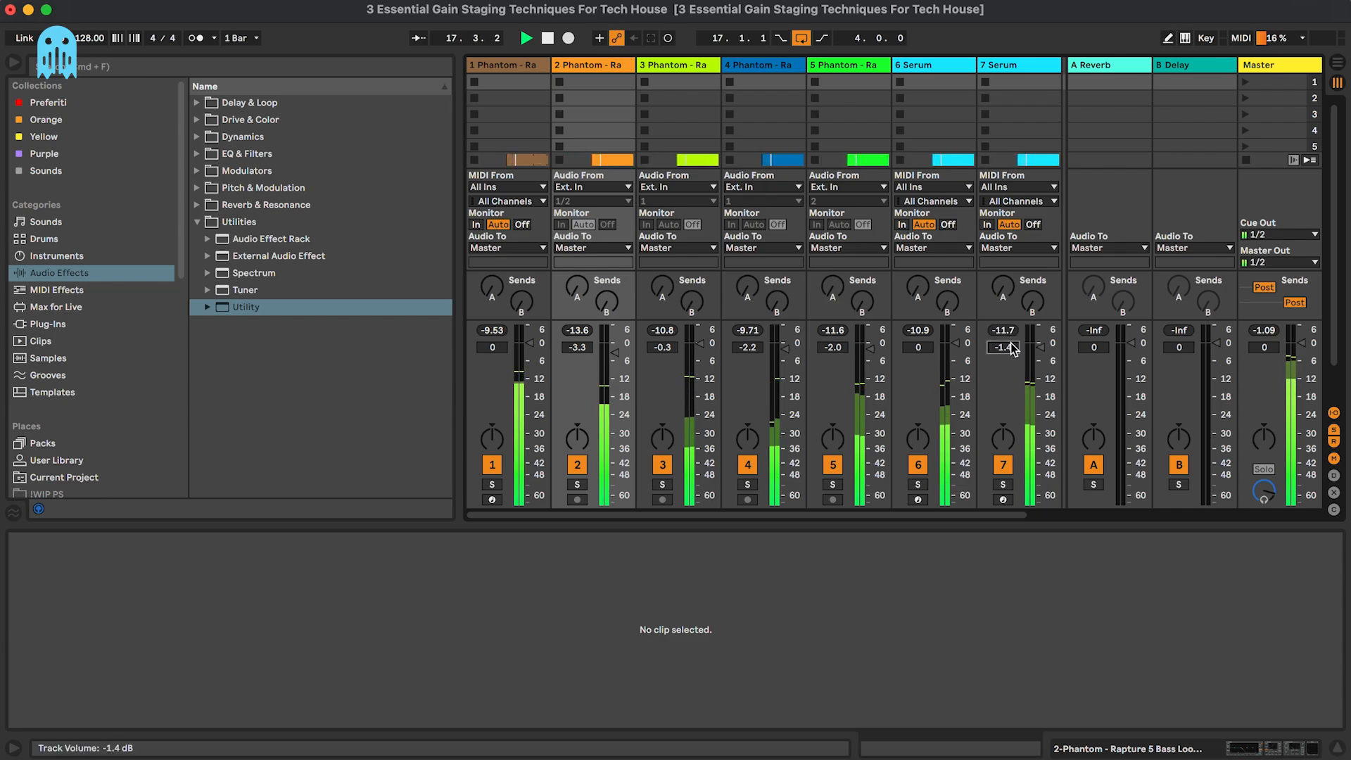
pyautogui.click(1259, 330)
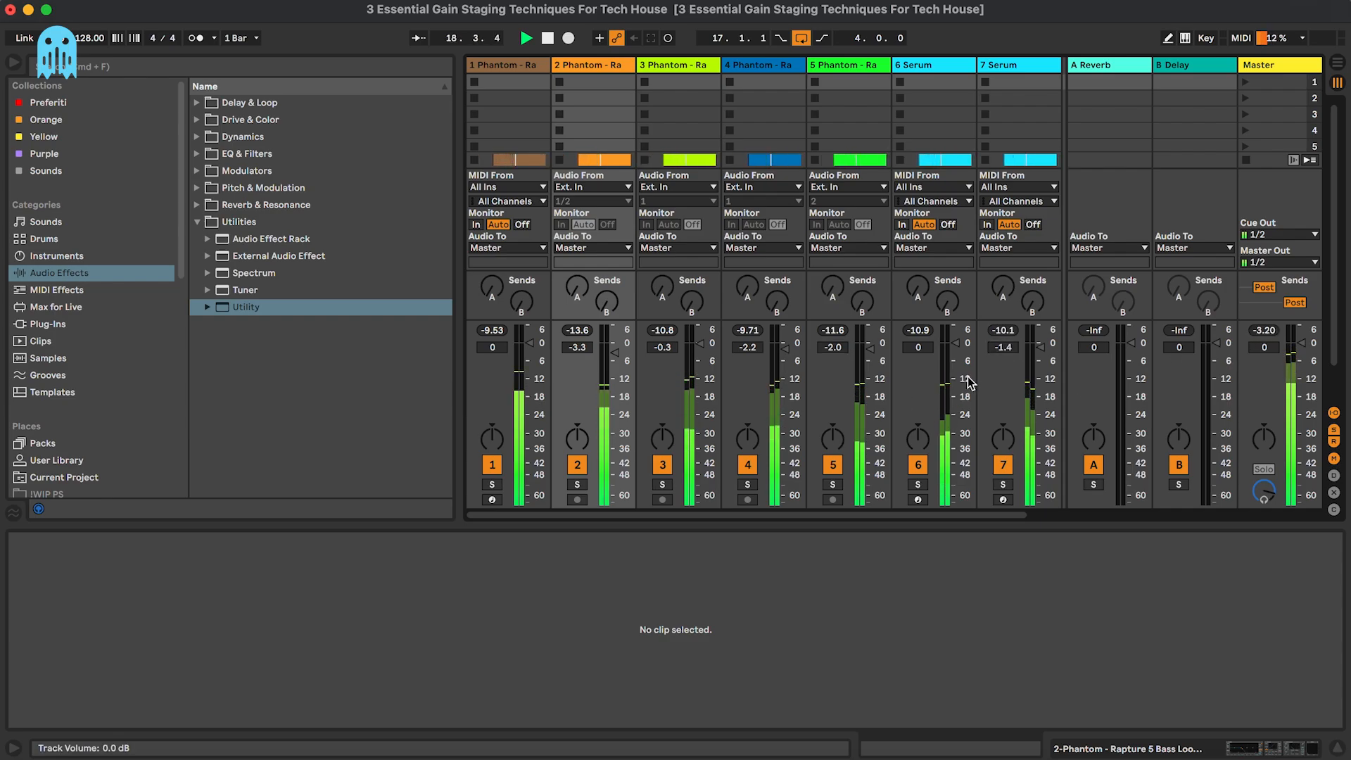
pyautogui.moveTo(1000, 347); pyautogui.dragTo(1000, 349)
pyautogui.click(917, 348)
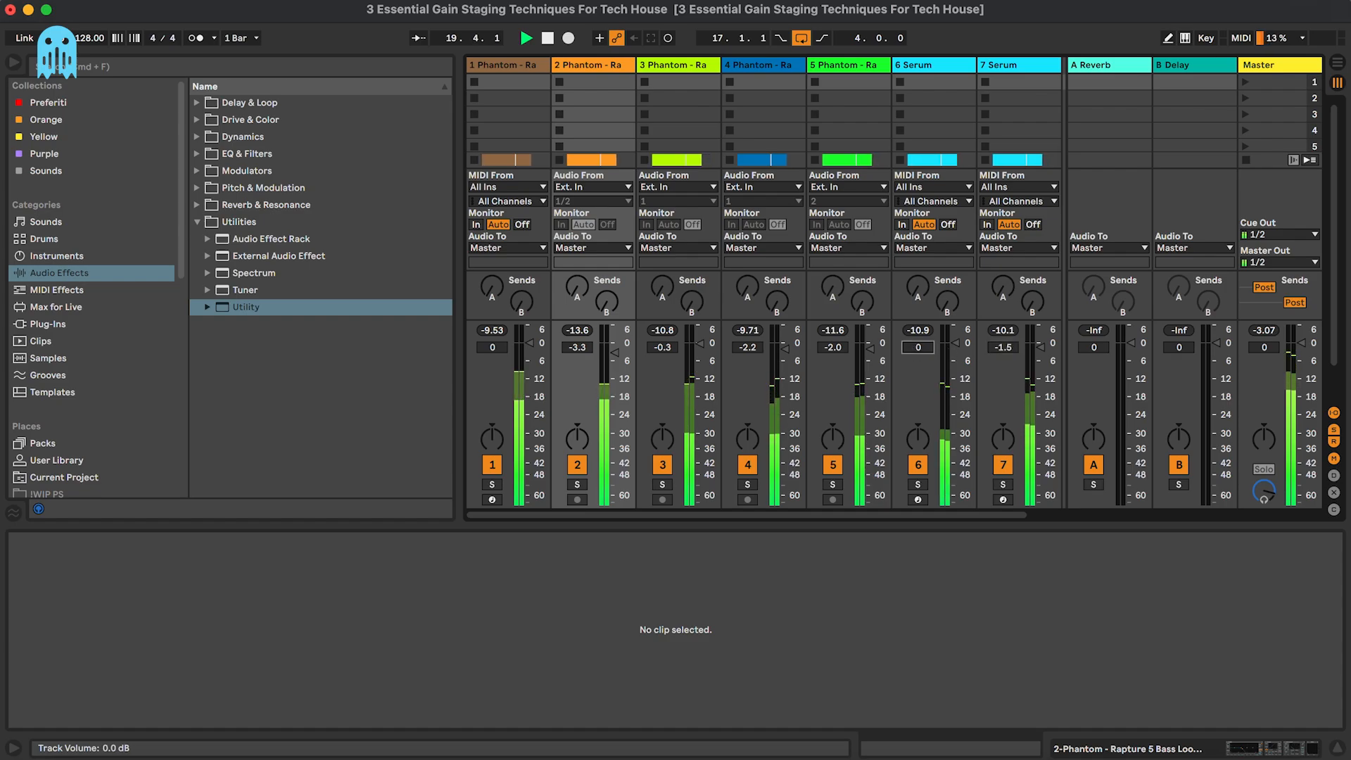
pyautogui.click(1003, 347)
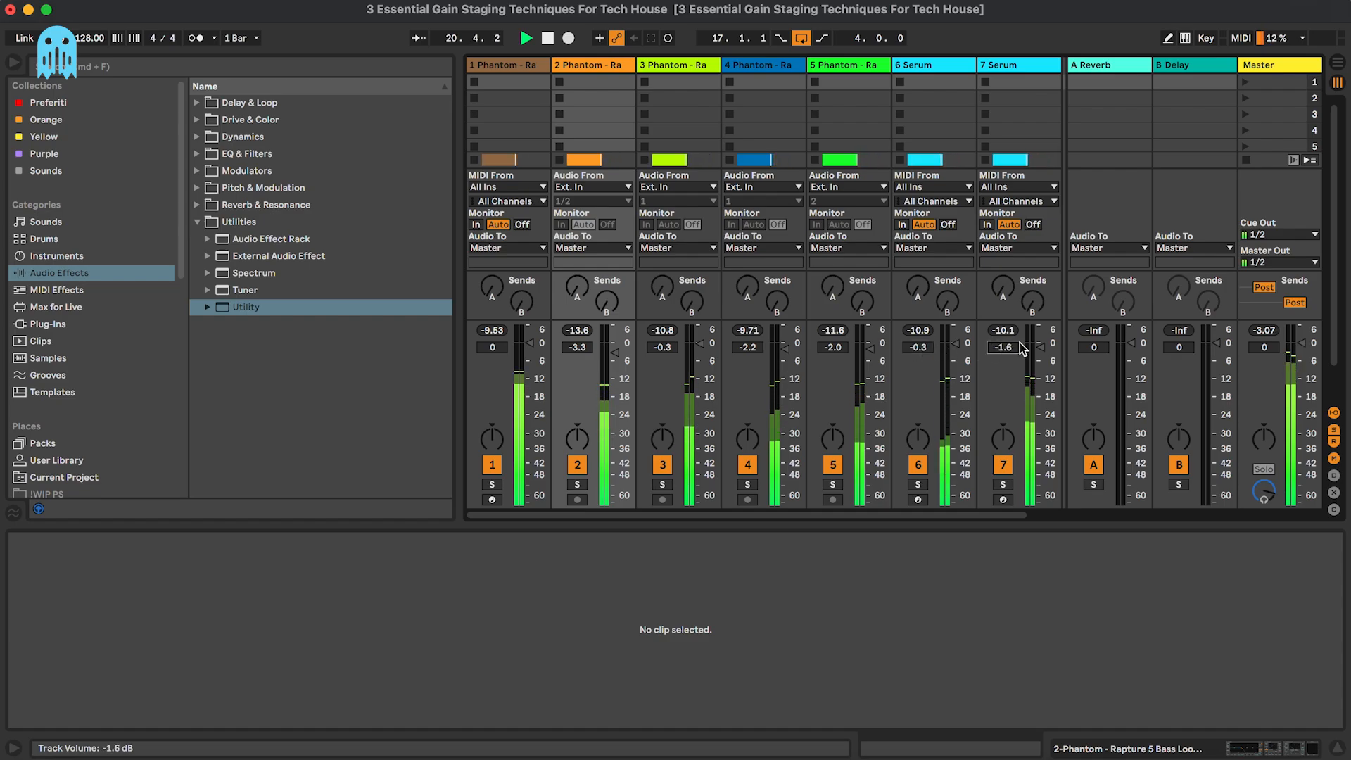
pyautogui.click(1264, 331)
pyautogui.click(1293, 82)
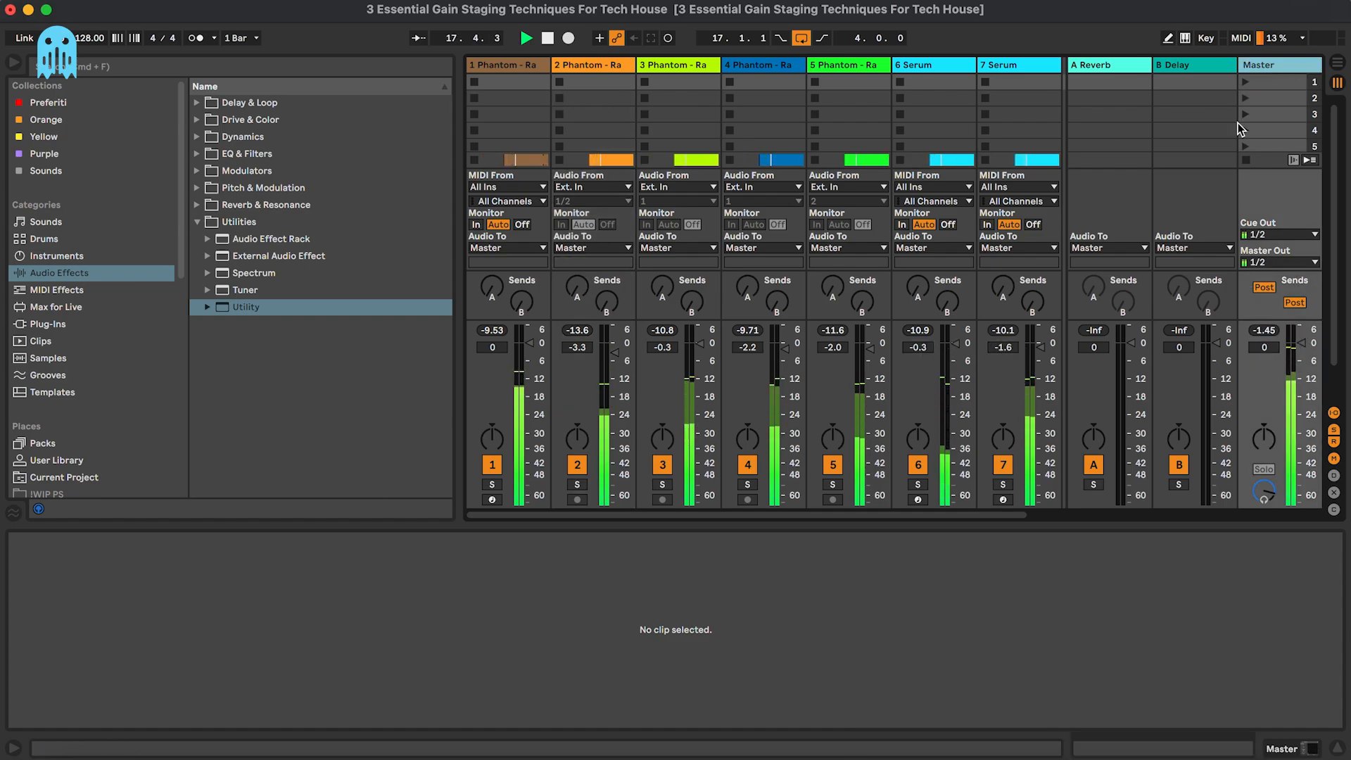
# Lower the faders further to -0.9 dB on 6 Serum, -3.5 dB on the bass and -0.7 dB on the top loop
pyautogui.click(749, 348)
pyautogui.click(918, 348)
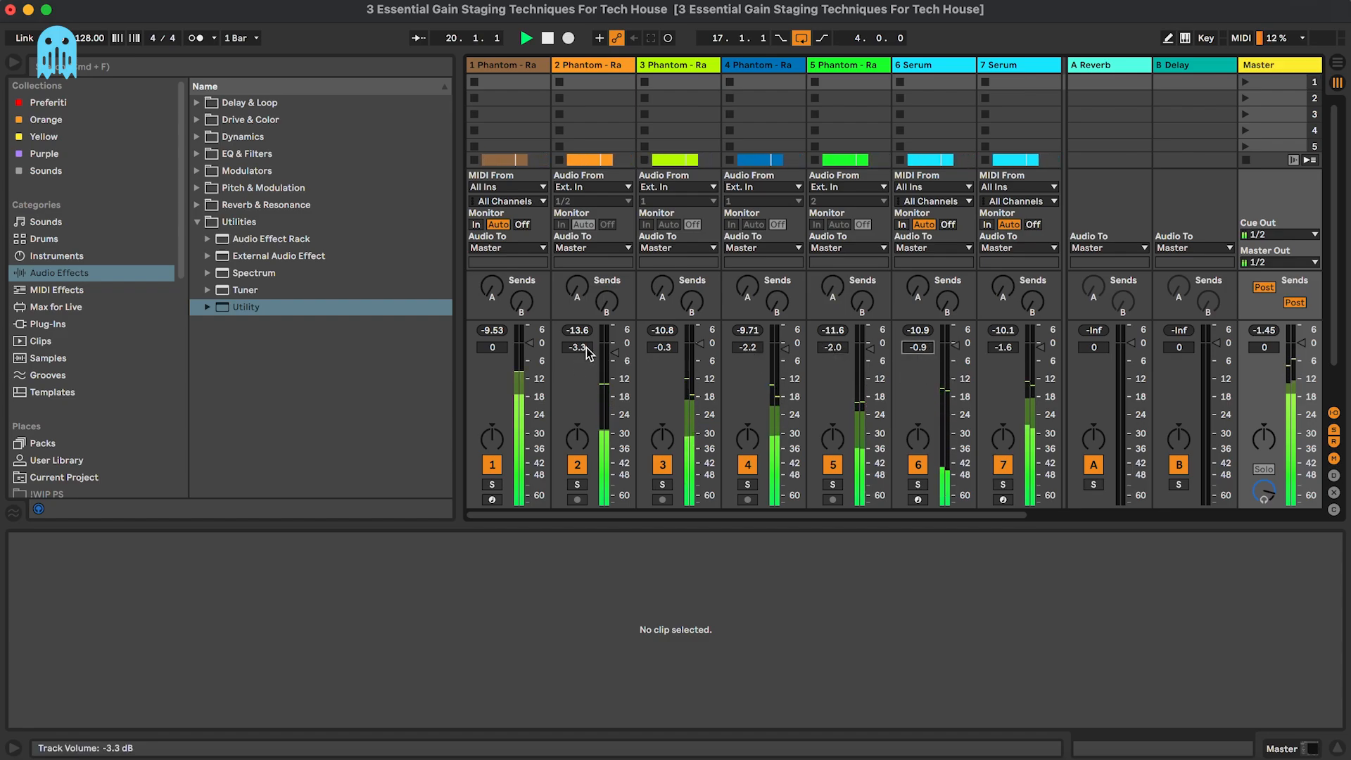
pyautogui.moveTo(584, 347); pyautogui.dragTo(667, 356)
# Show the Master track's device chain, recheck the Master's peak level on resized meters and stop playback
pyautogui.click(1300, 69)
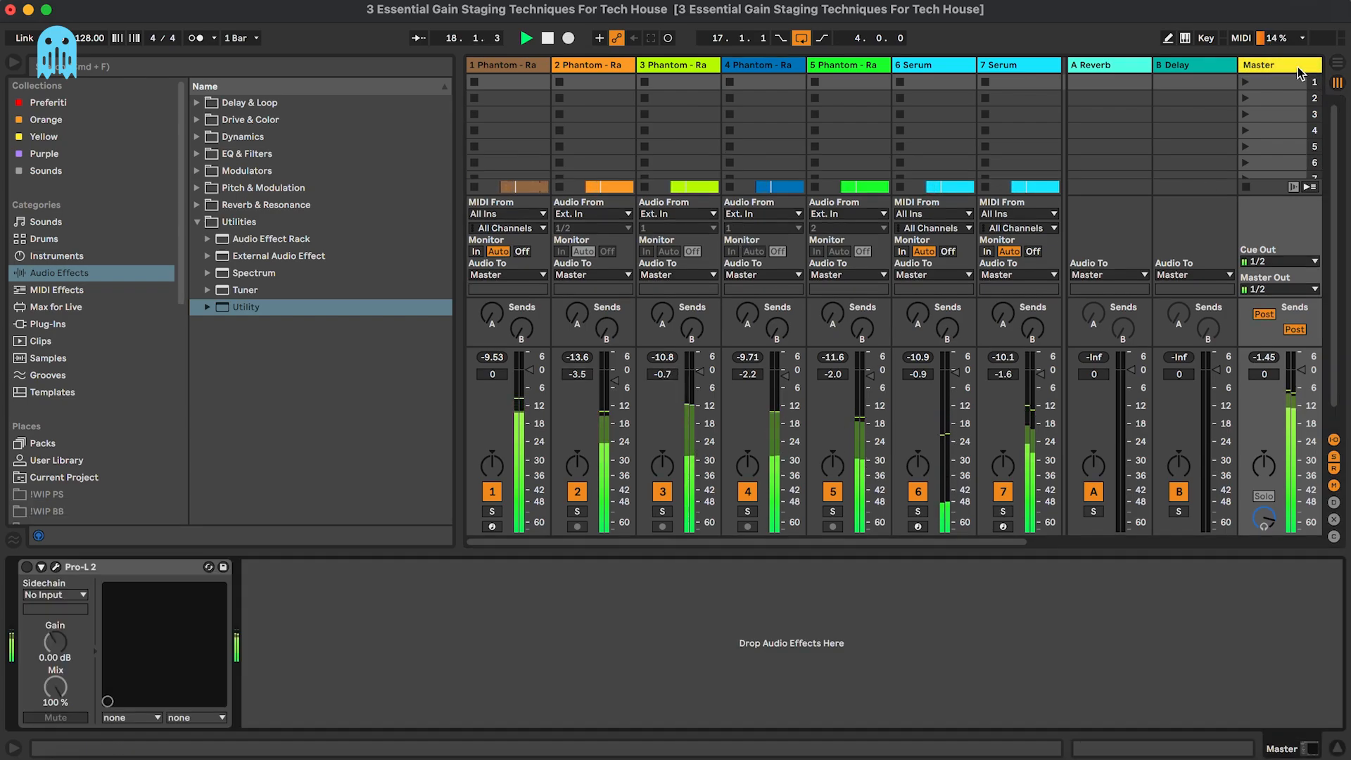
pyautogui.press('space')
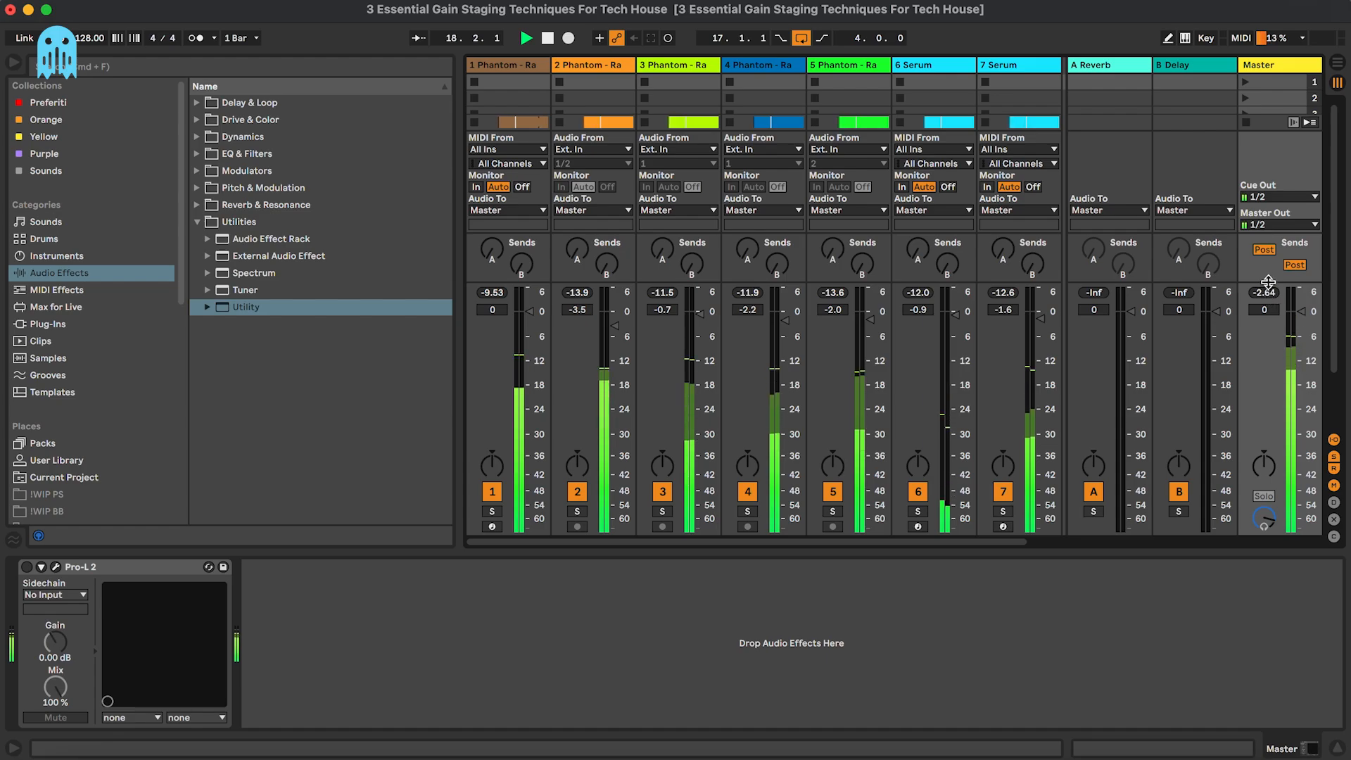
pyautogui.moveTo(1266, 283); pyautogui.dragTo(1266, 299)
pyautogui.click(1265, 309)
pyautogui.press('space')
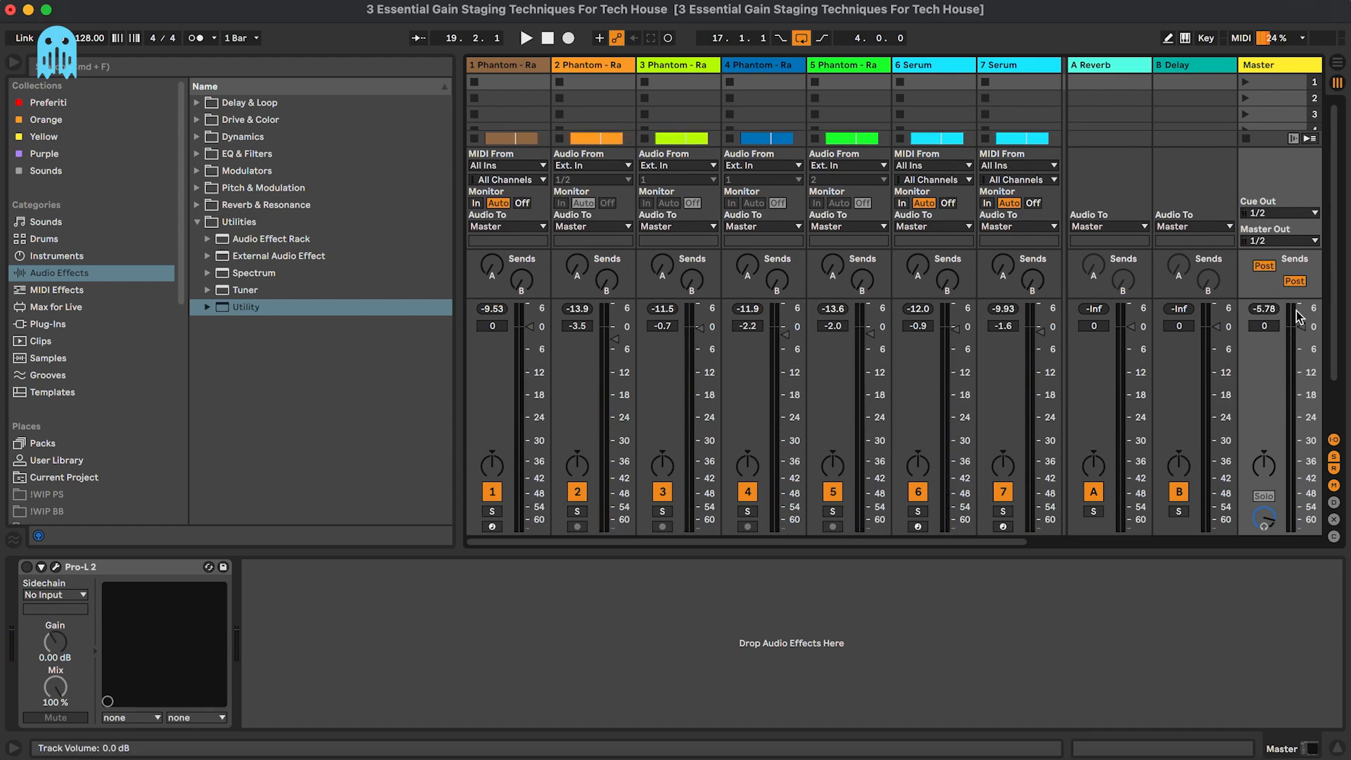
# Open Pro-L 2 on the Master, turn off True Peak Limiting and enable the 1:1 output option
pyautogui.click(56, 566)
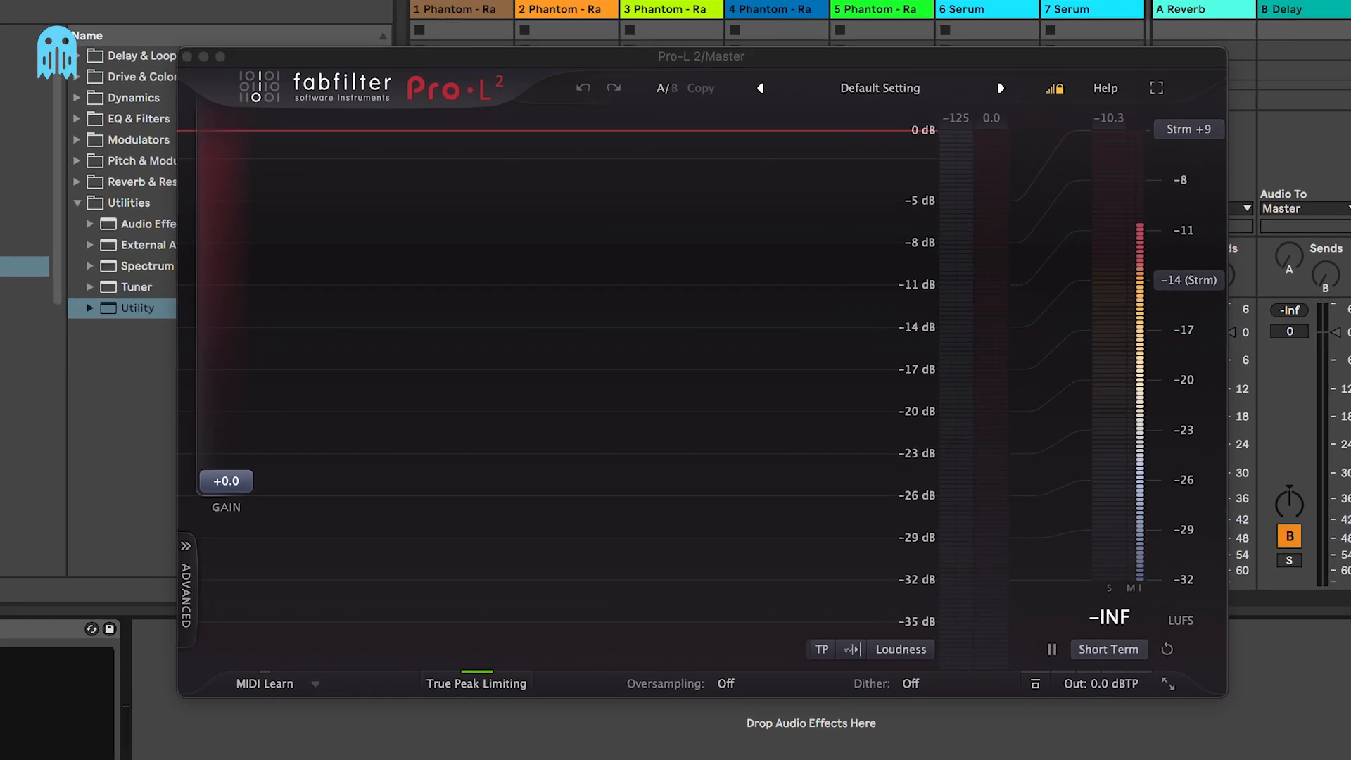
pyautogui.click(862, 612)
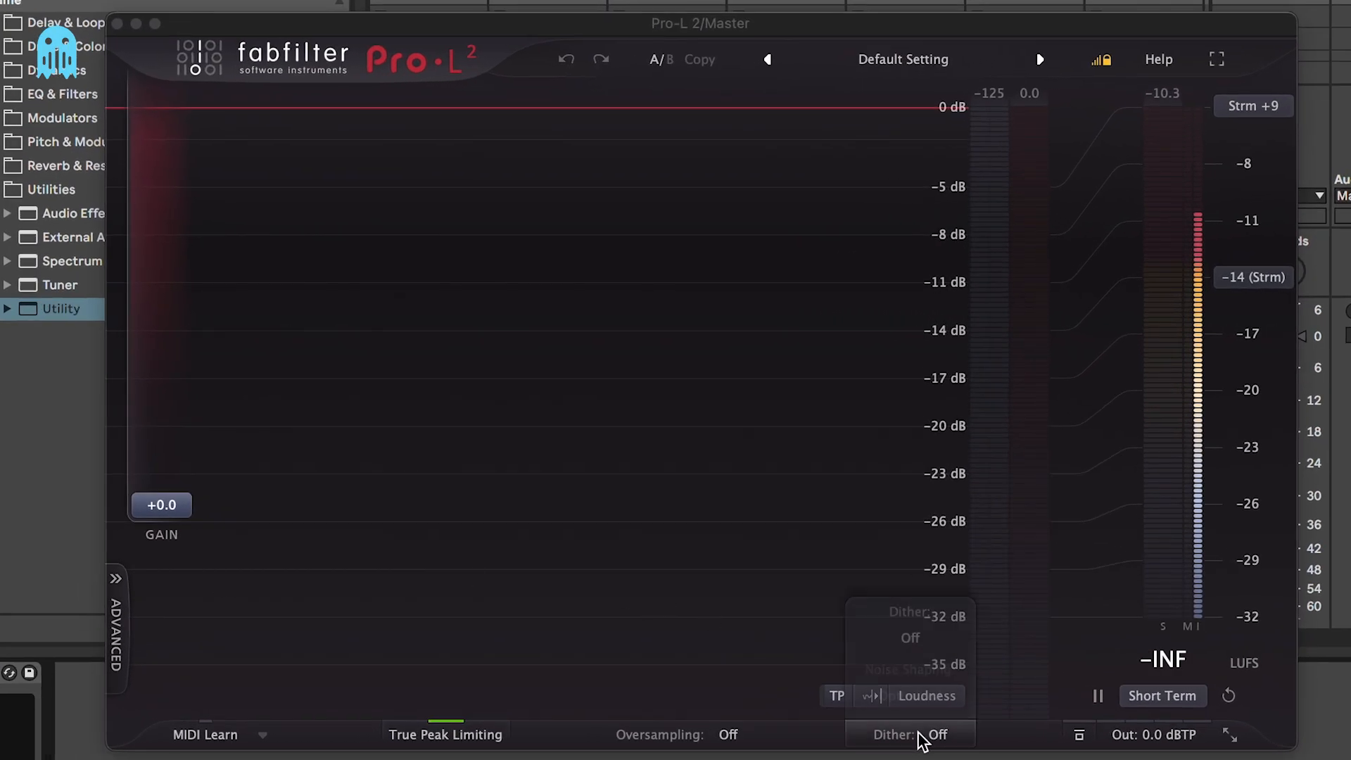
pyautogui.click(447, 734)
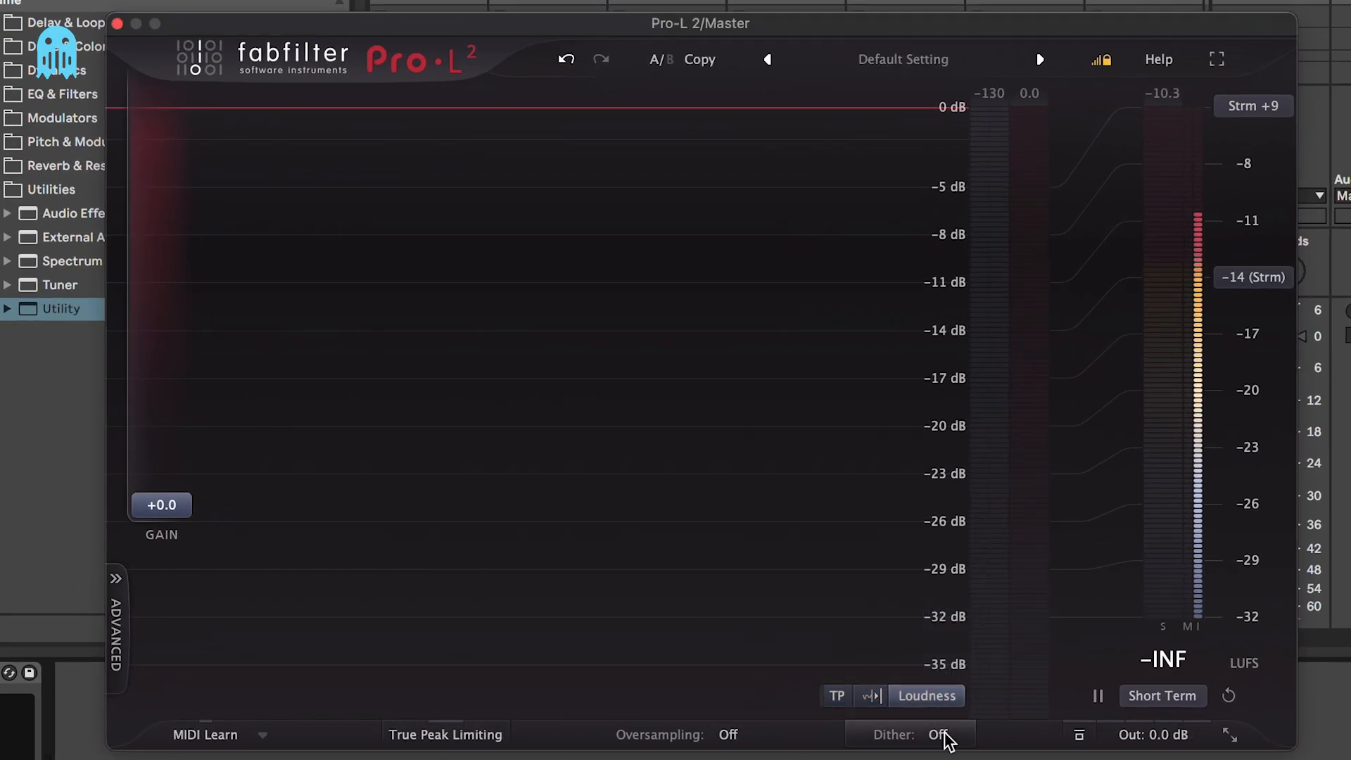
pyautogui.click(1082, 734)
pyautogui.click(1082, 734)
pyautogui.moveTo(1152, 735)
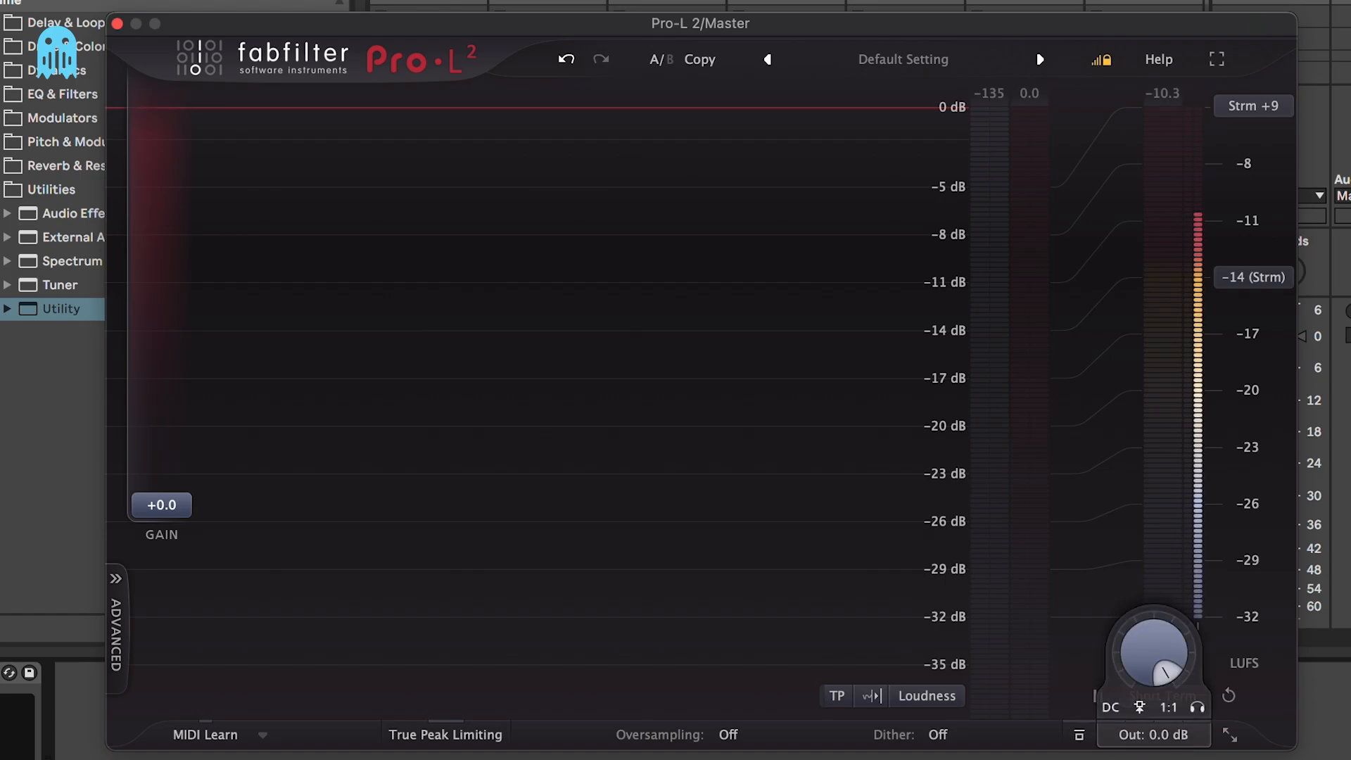
pyautogui.click(1168, 707)
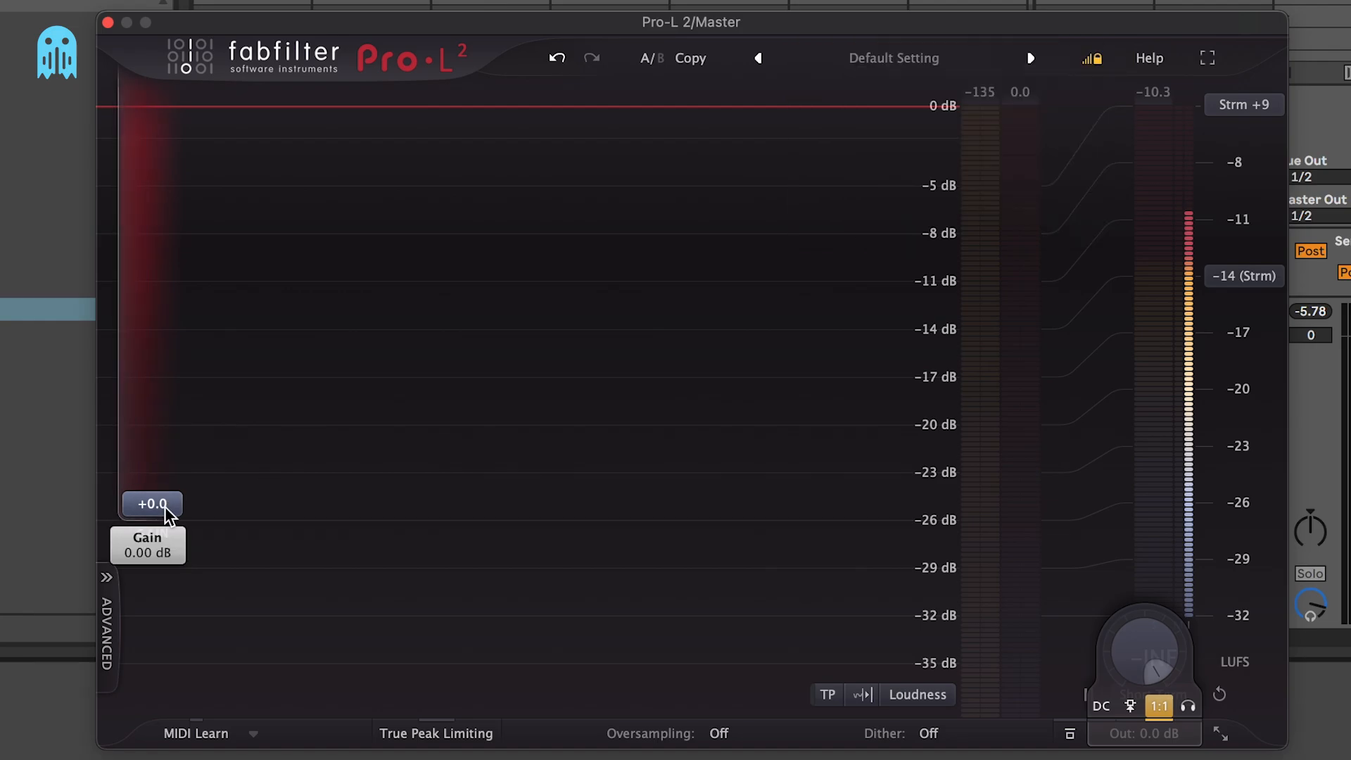
# Raise Pro-L 2's Gain to +9.1 dB while the mix plays, turn off 1:1 and reset the loudness meter
pyautogui.moveTo(165, 506); pyautogui.dragTo(175, 395)
pyautogui.click(1162, 709)
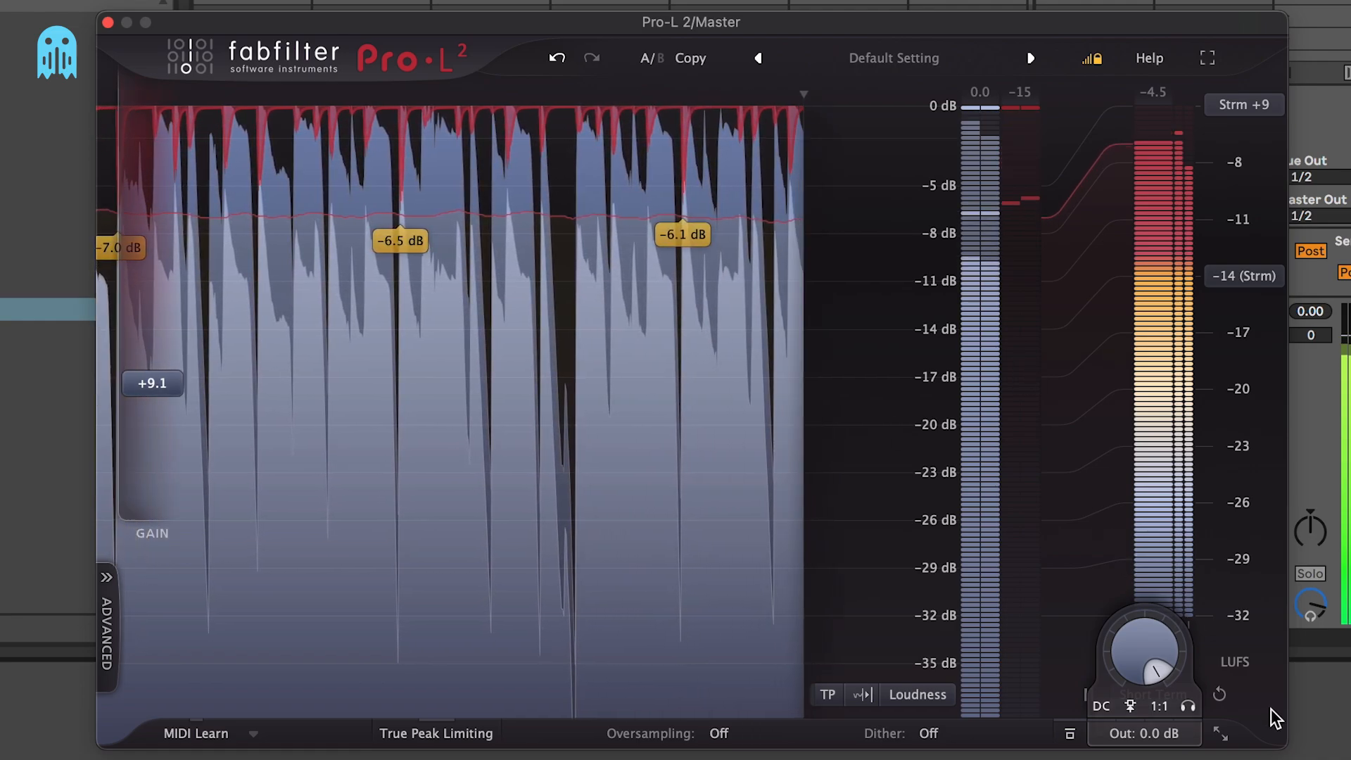
pyautogui.click(1157, 732)
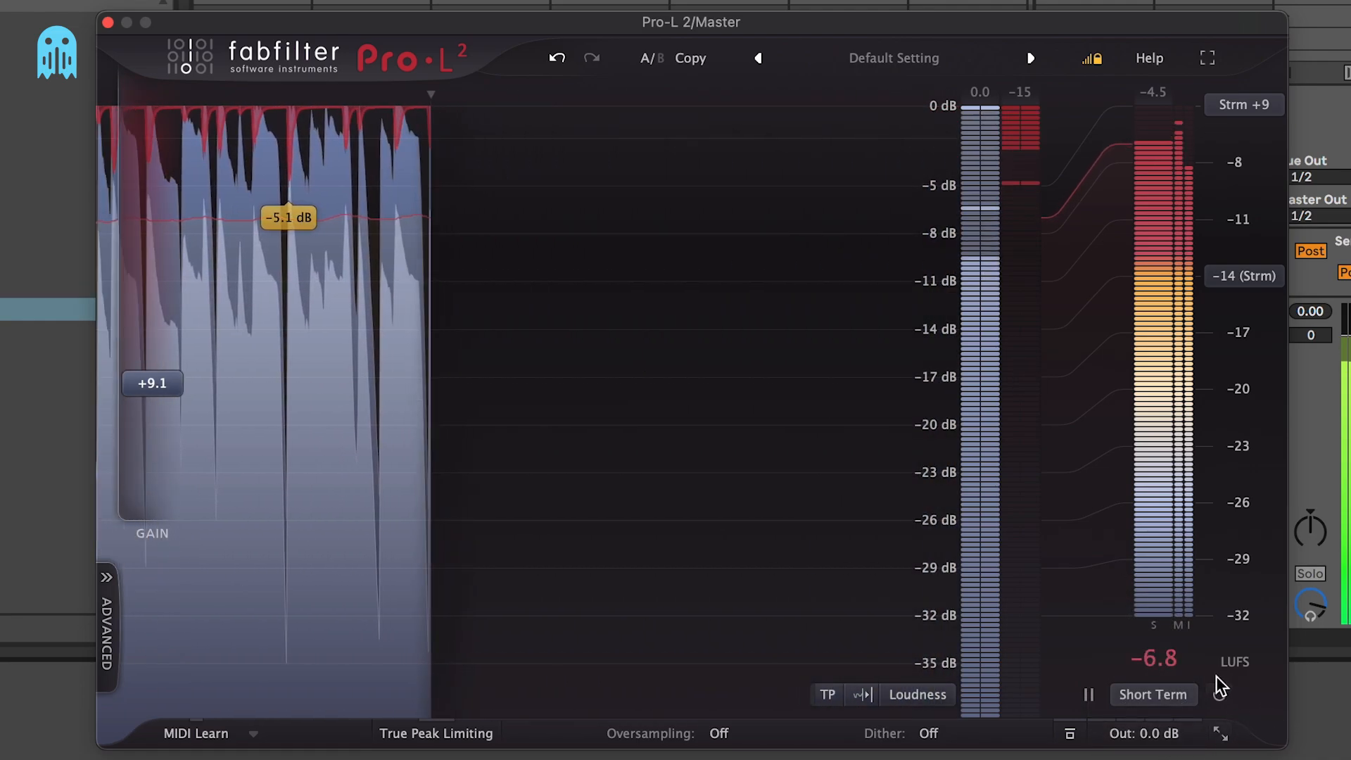
pyautogui.click(1220, 691)
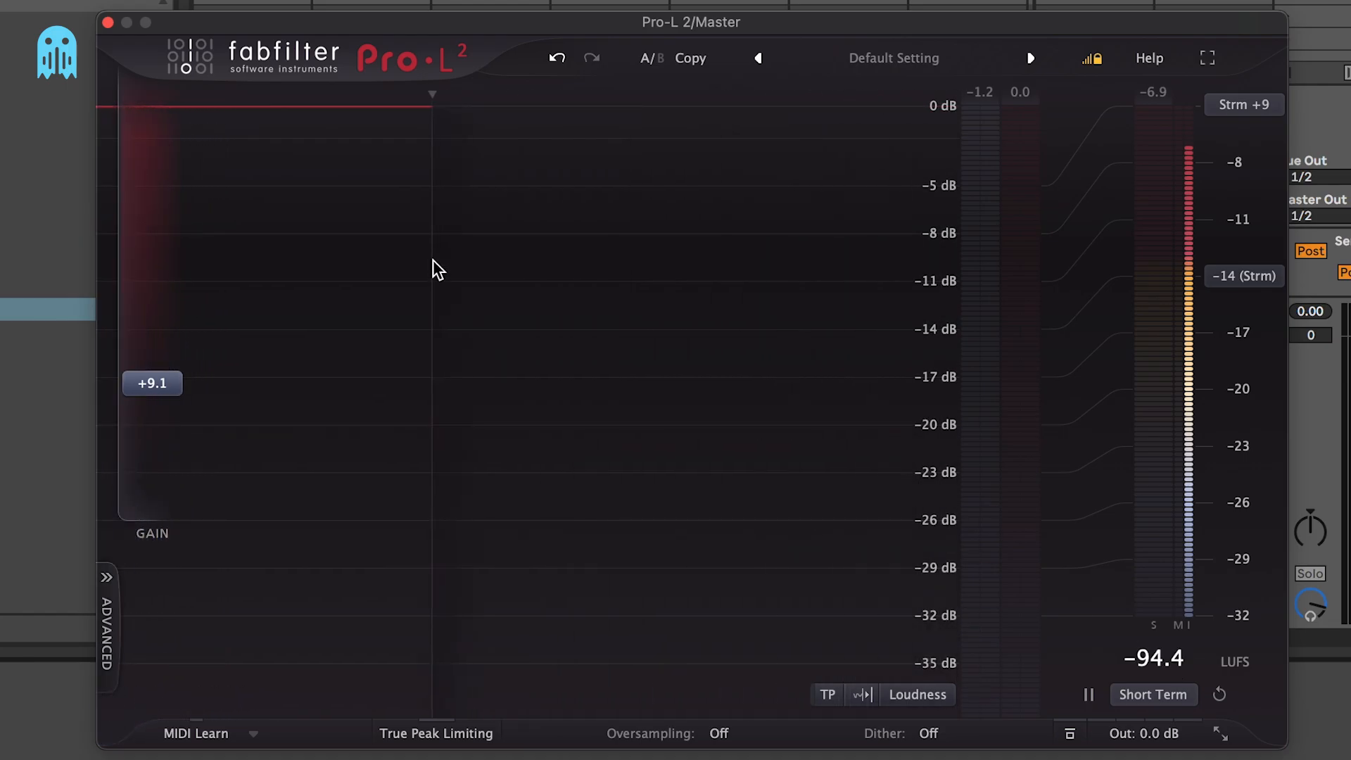
# Close the Pro-L 2 window and return to the Arrangement view
pyautogui.click(108, 23)
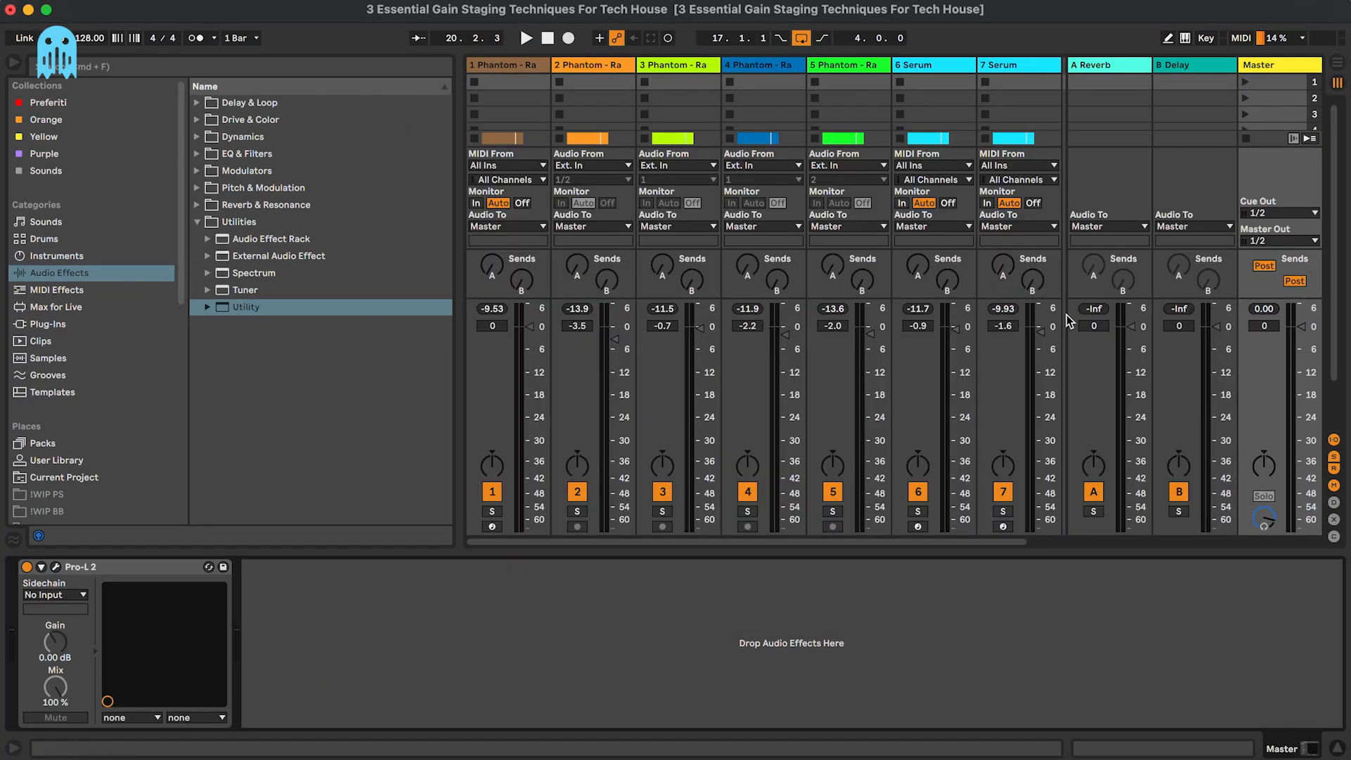
pyautogui.press('Tab')
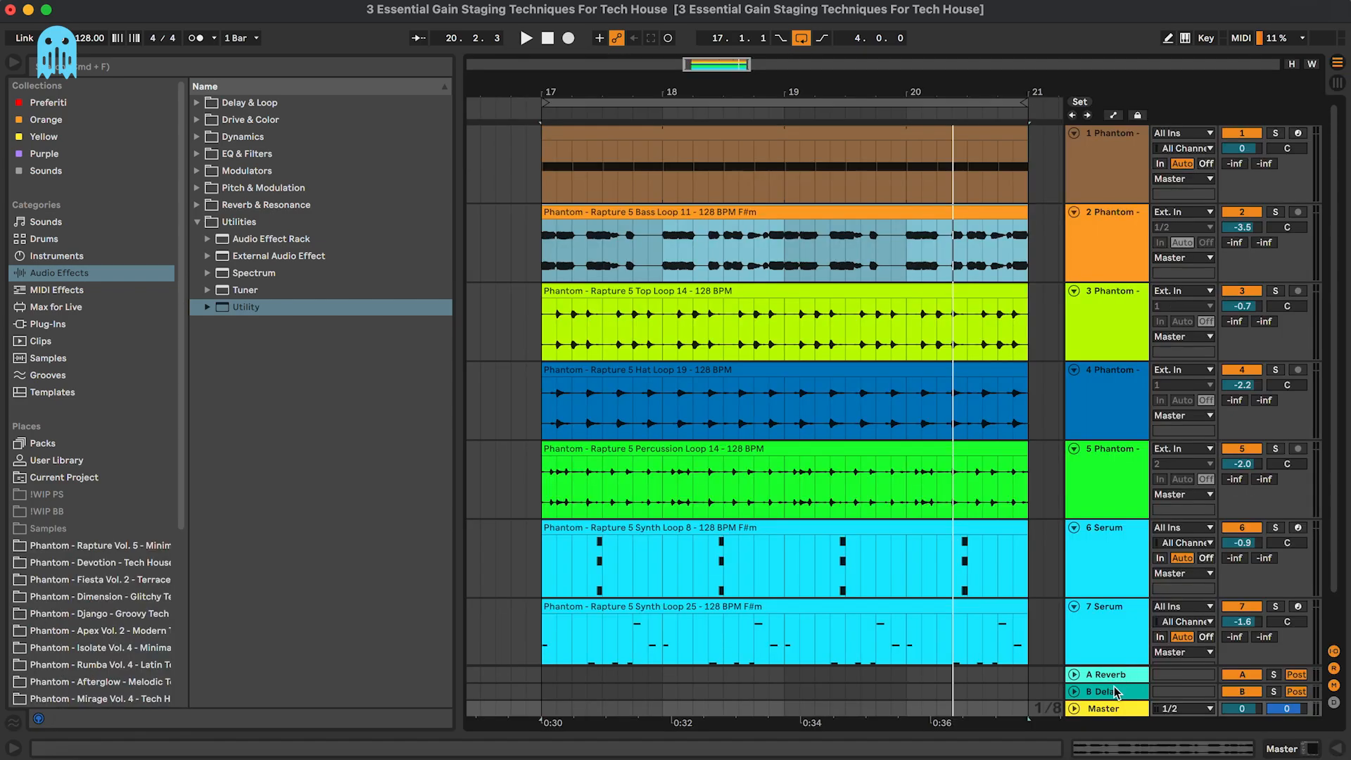